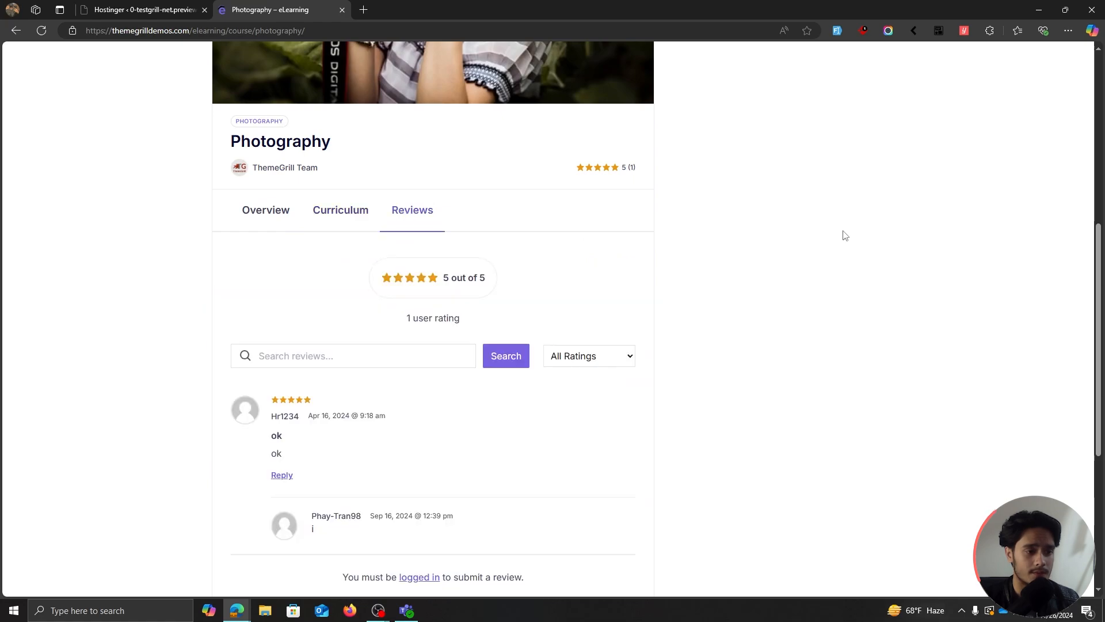
Look through the Photography course page and the home page course listings on the ThemeGrill eLearning demo site.
scroll(843, 236, down, 2)
scroll(1096, 244, up, 10)
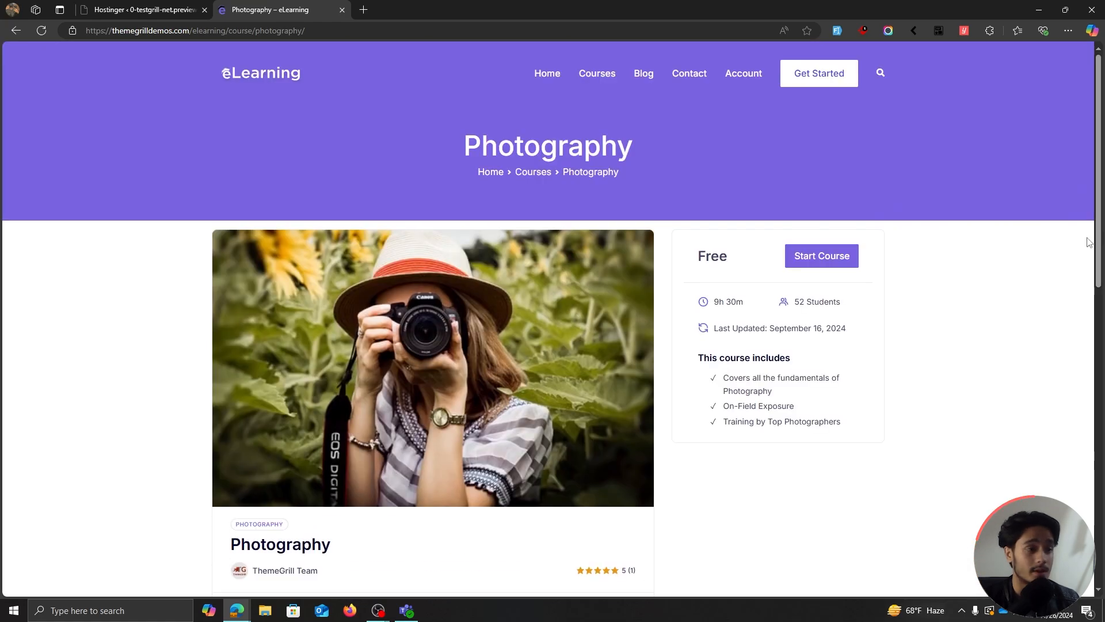
scroll(1037, 235, down, 4)
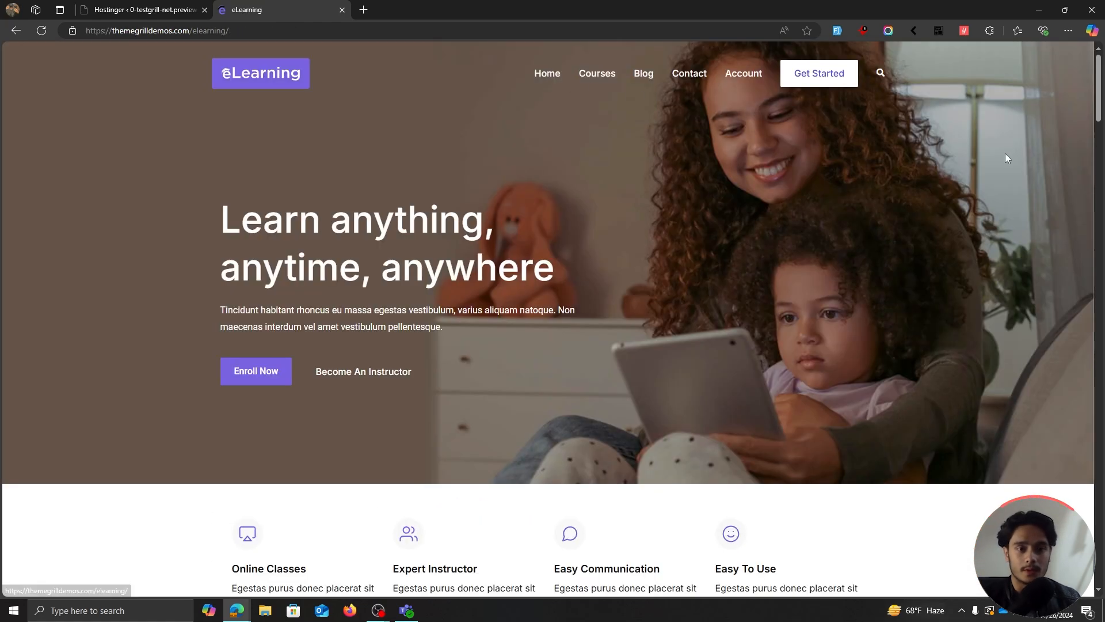
scroll(1003, 151, down, 12)
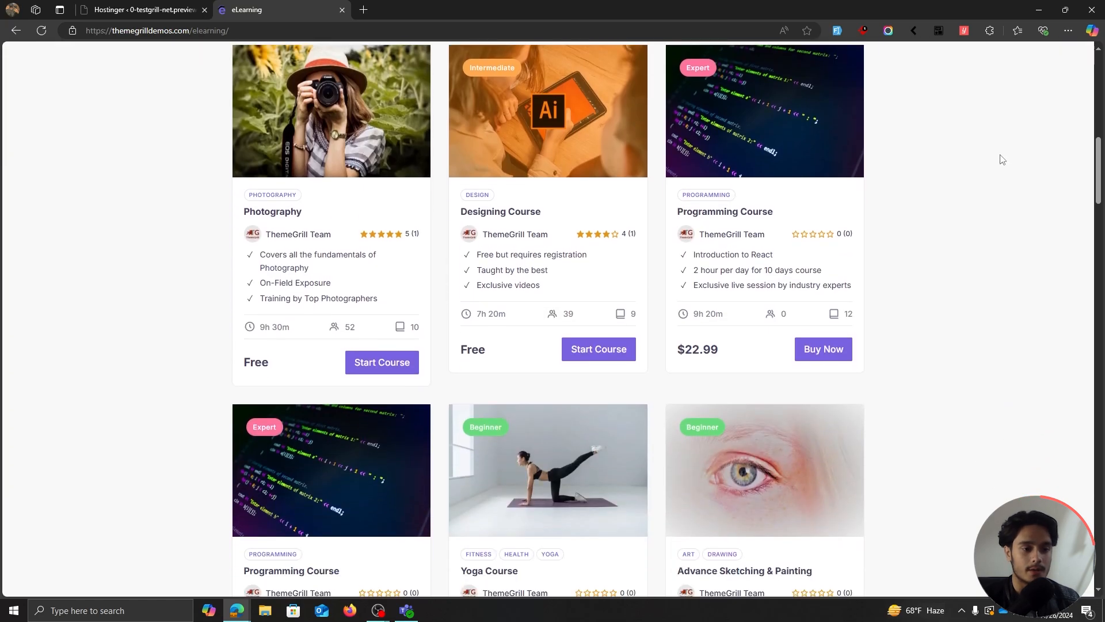
scroll(1001, 159, down, 8)
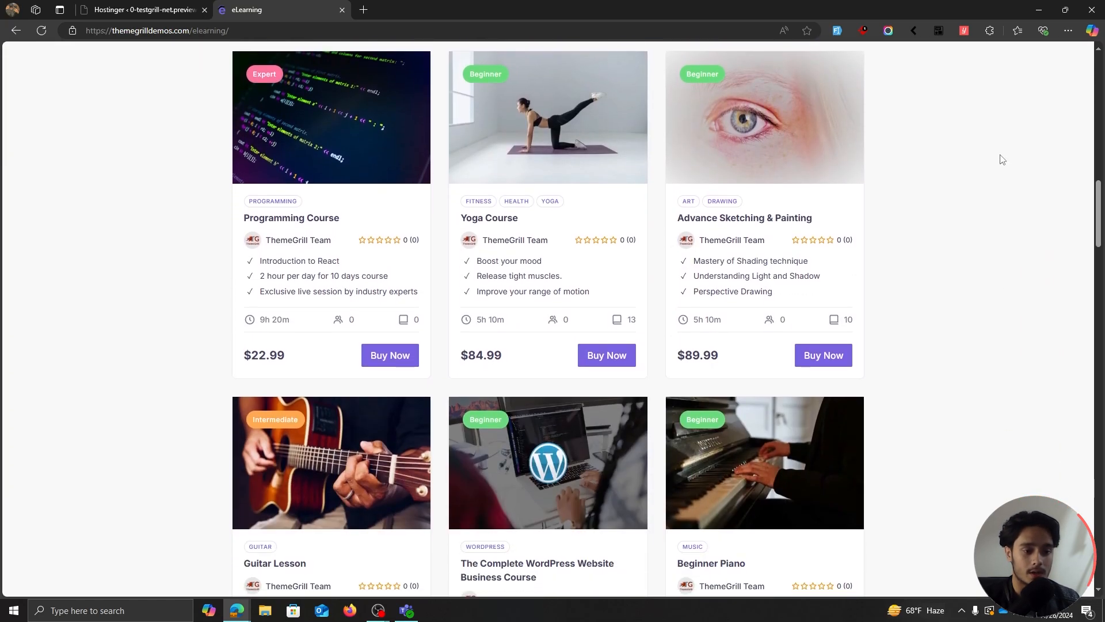
scroll(1002, 160, down, 8)
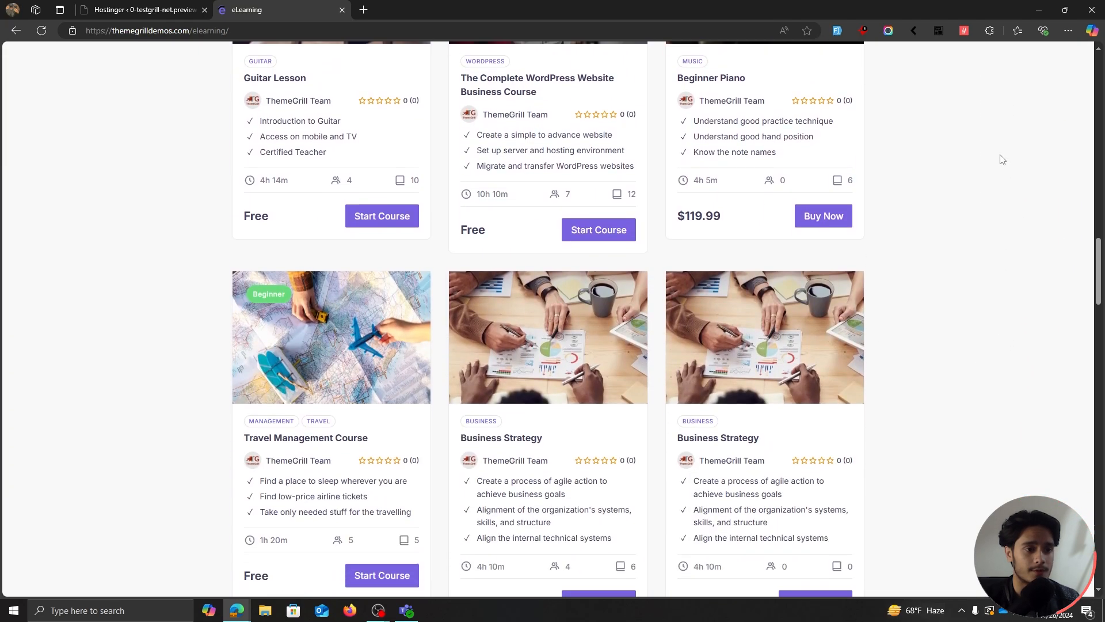
scroll(1001, 160, down, 7)
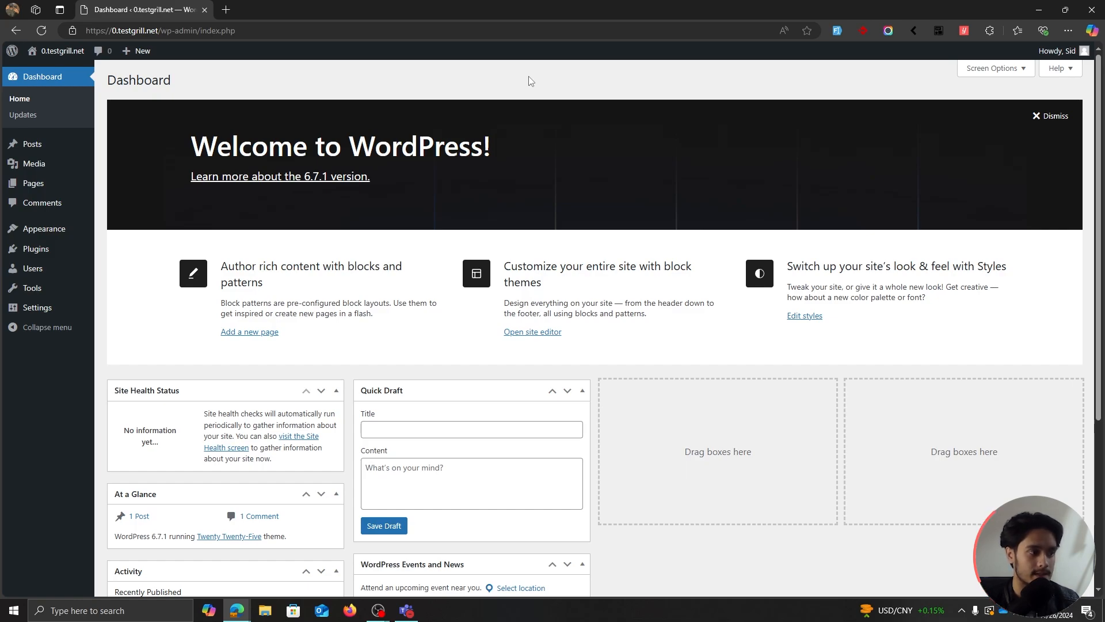
View the live front end of 0.testgrill.net in a separate tab and close it again.
middle_click(63, 55)
click(256, 12)
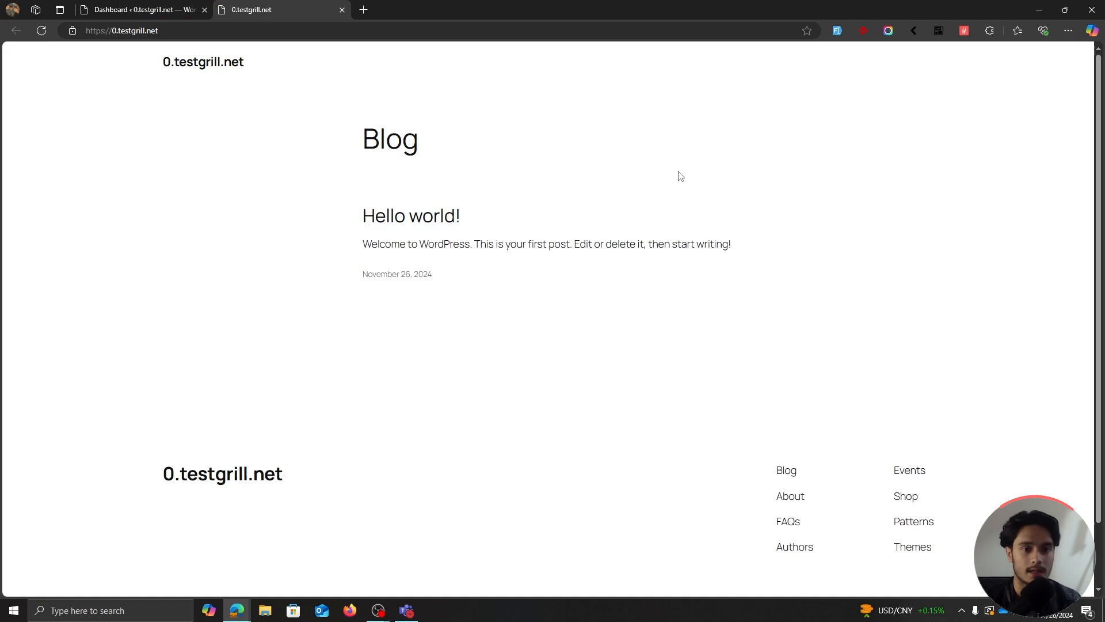
click(129, 6)
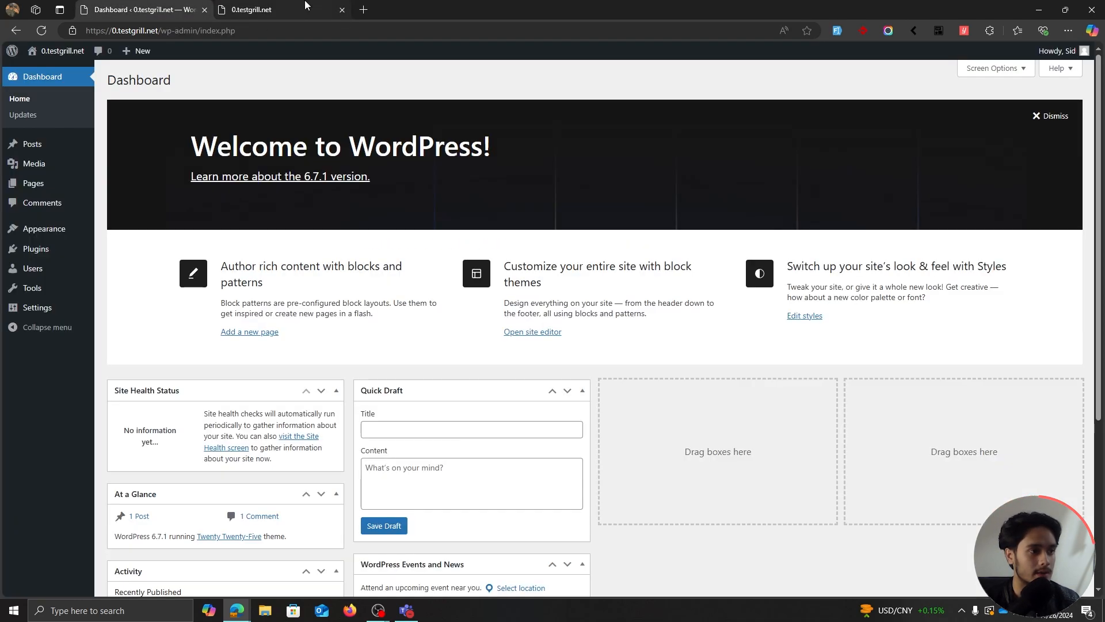
click(342, 10)
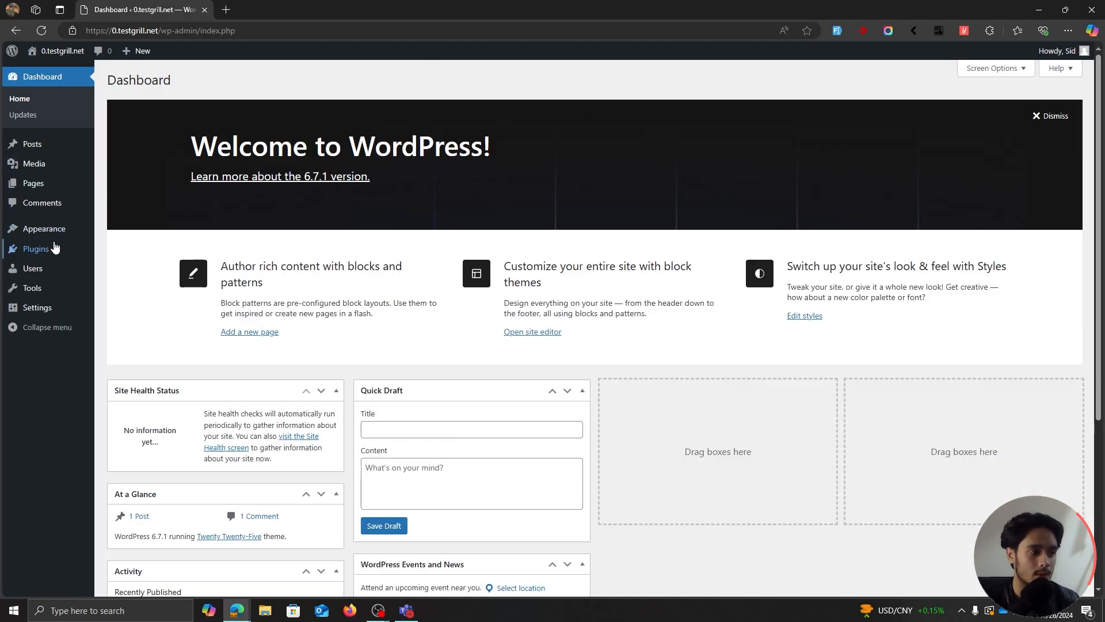
Go to the page for adding new WordPress themes and search for "elearning".
mouse_move(46, 229)
click(143, 229)
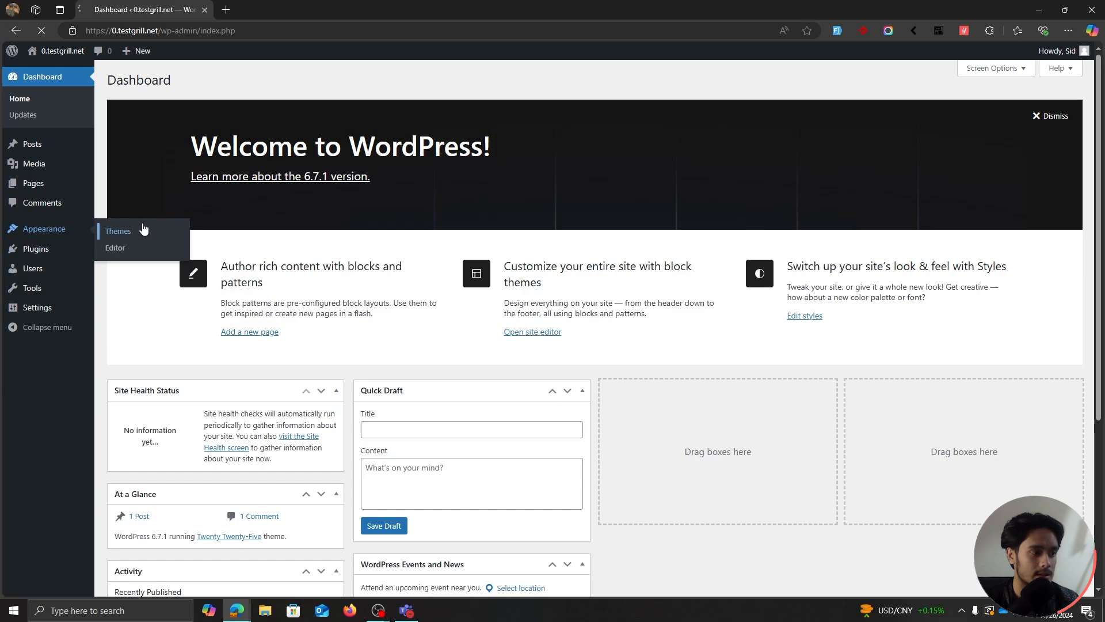
click(255, 81)
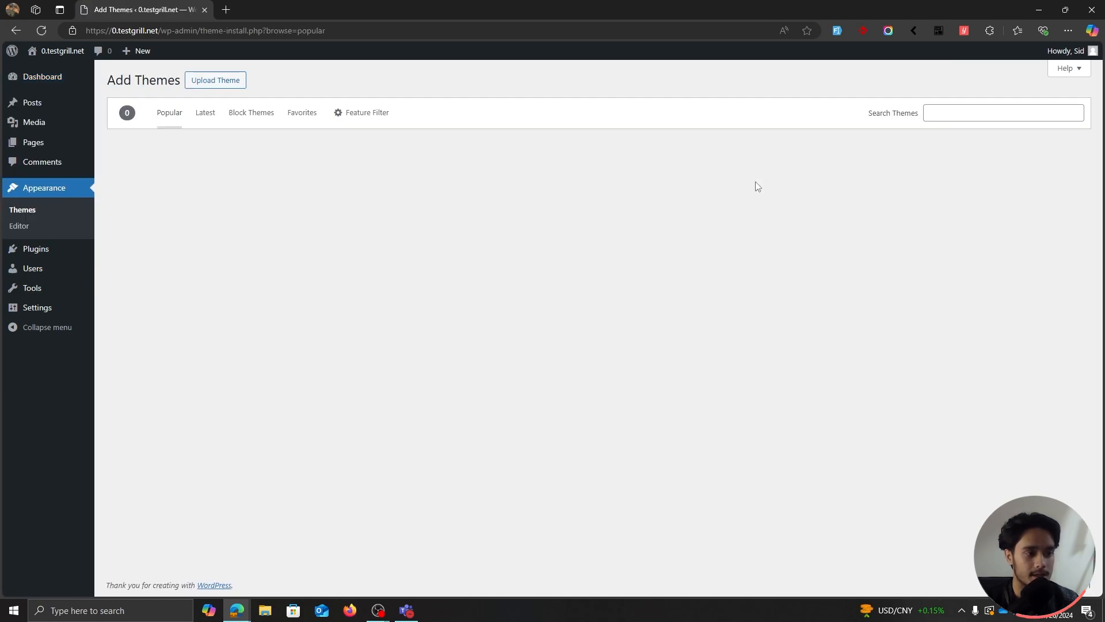
click(1002, 108)
text(elearning)
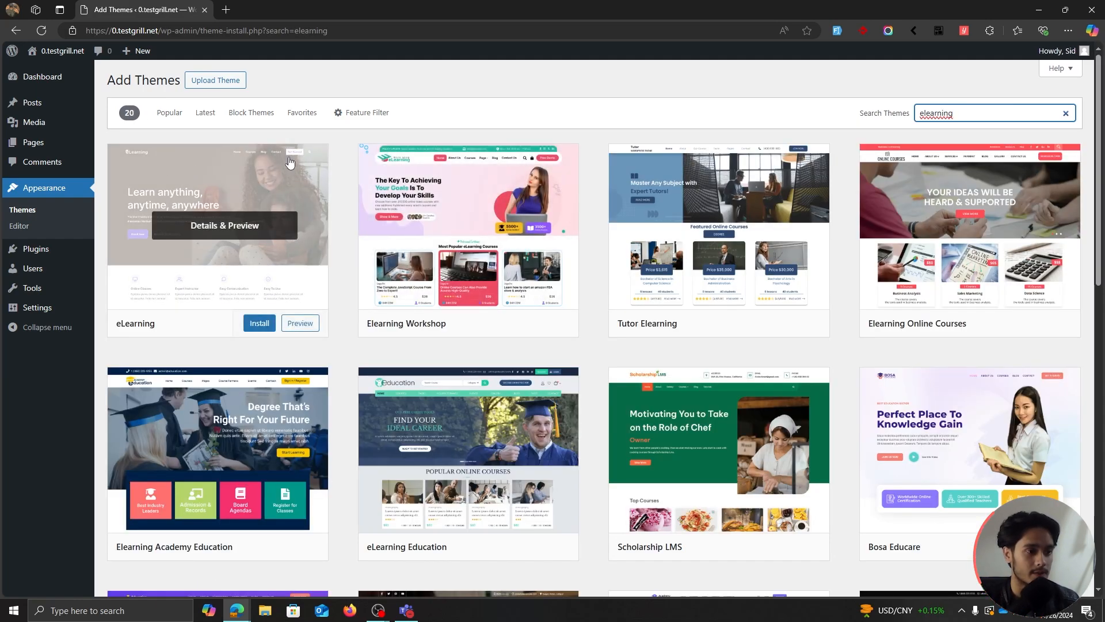
Install and activate the eLearning theme.
mouse_move(204, 191)
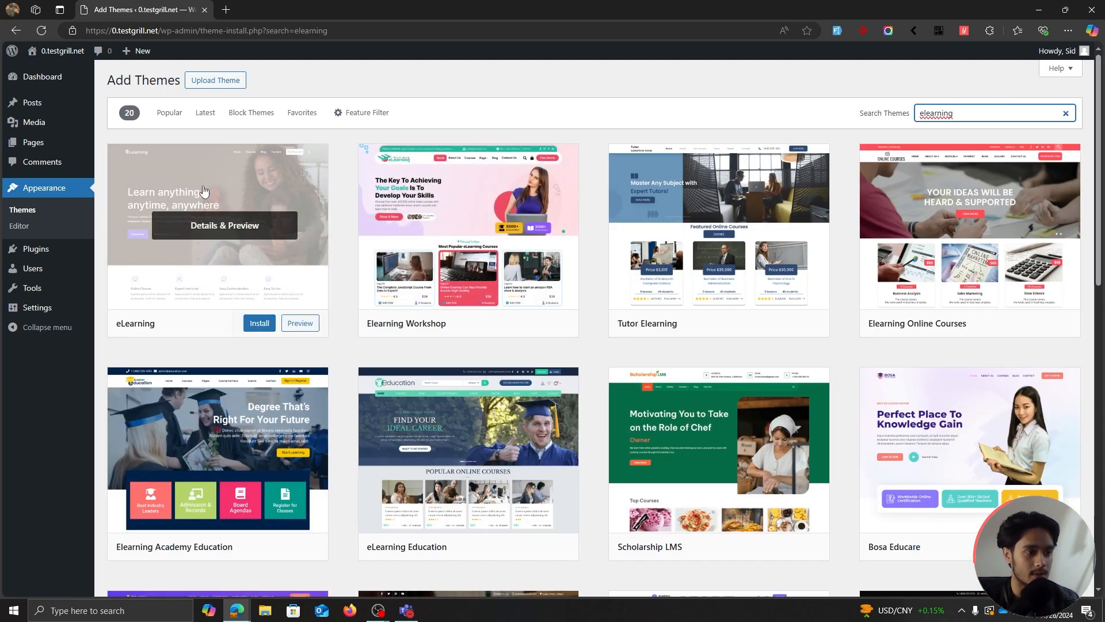
click(260, 323)
click(240, 323)
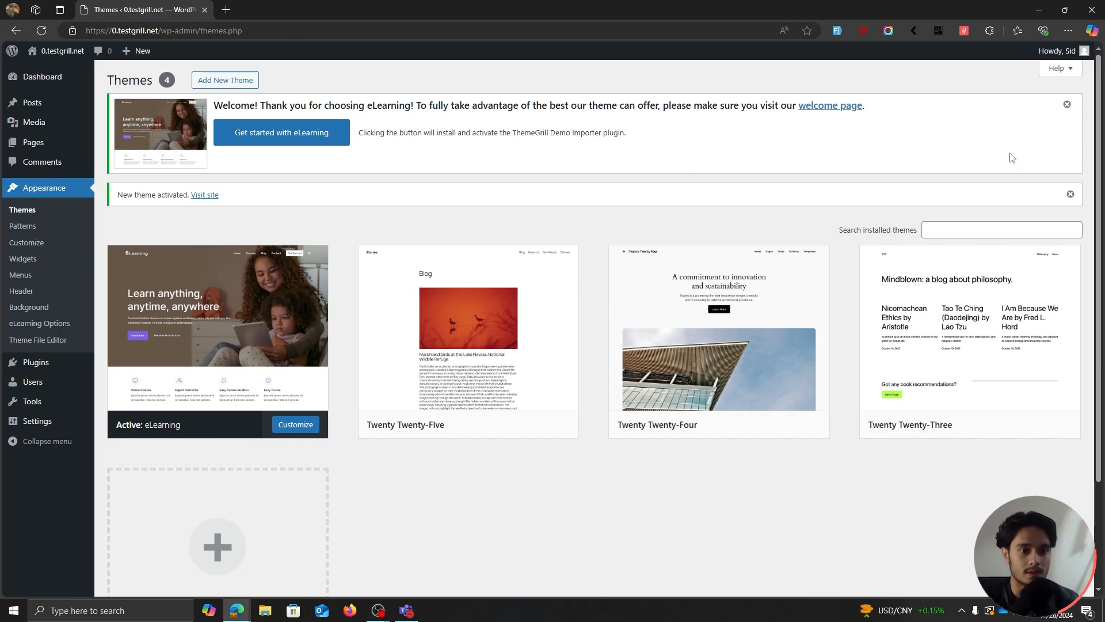
Install the ThemeGrill Demo Importer from the theme's welcome notice and preview the eLearning demo down to its course listings.
click(293, 135)
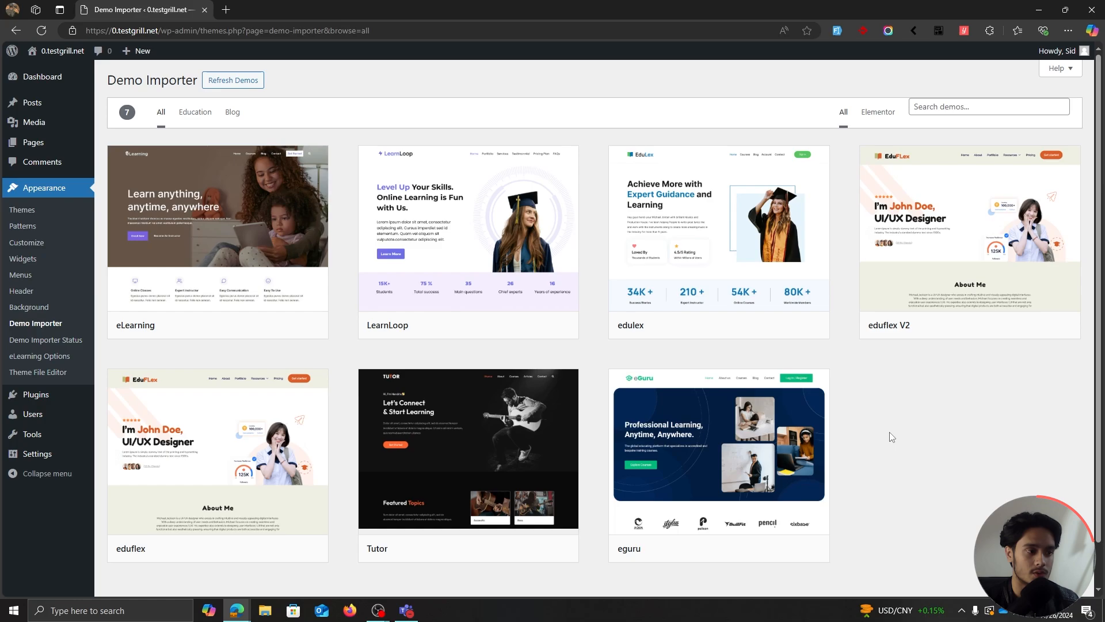
click(211, 222)
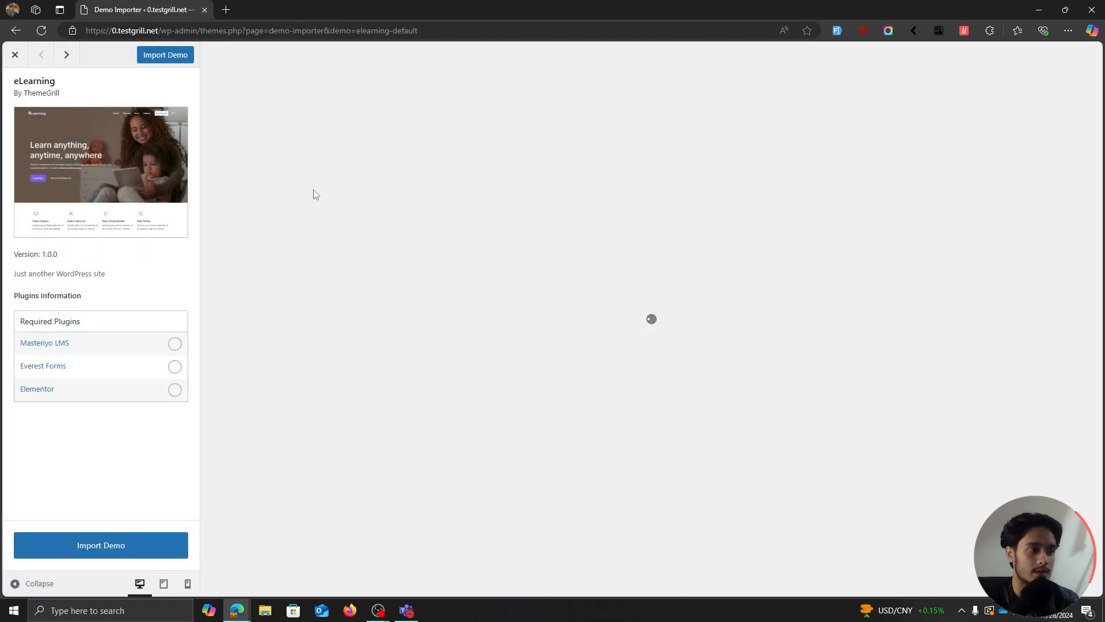
scroll(998, 315, down, 15)
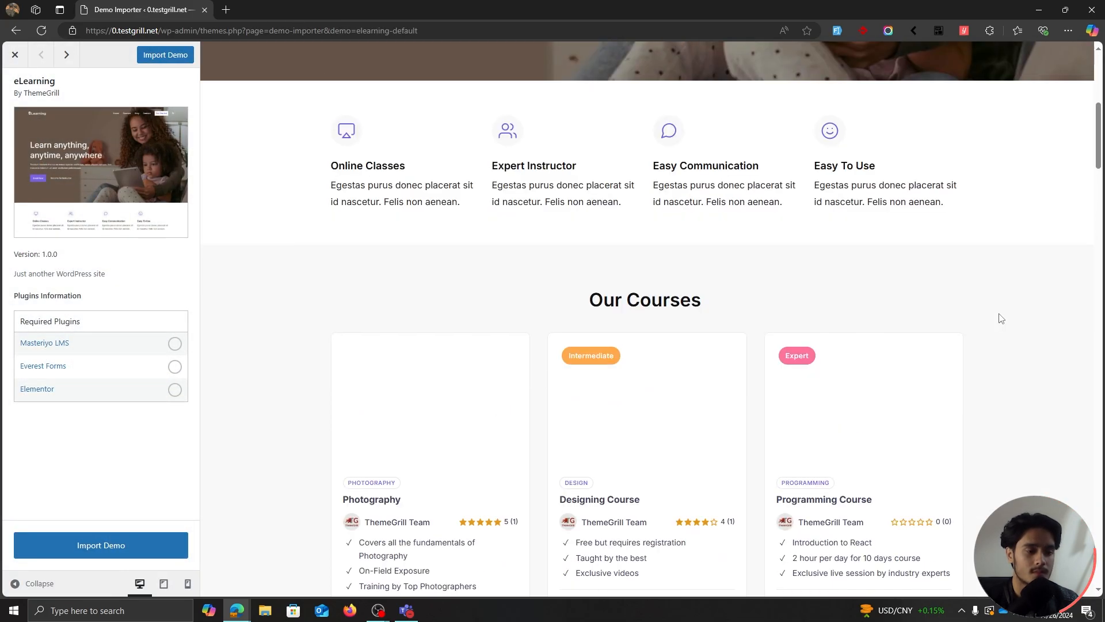
scroll(999, 317, down, 10)
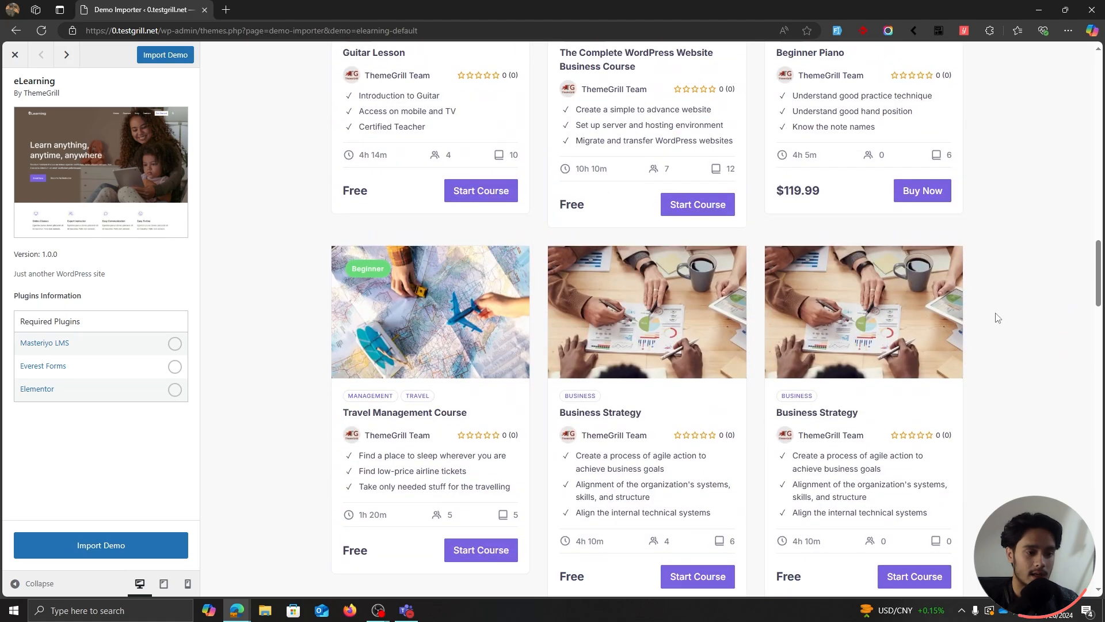
scroll(300, 145, up, 2)
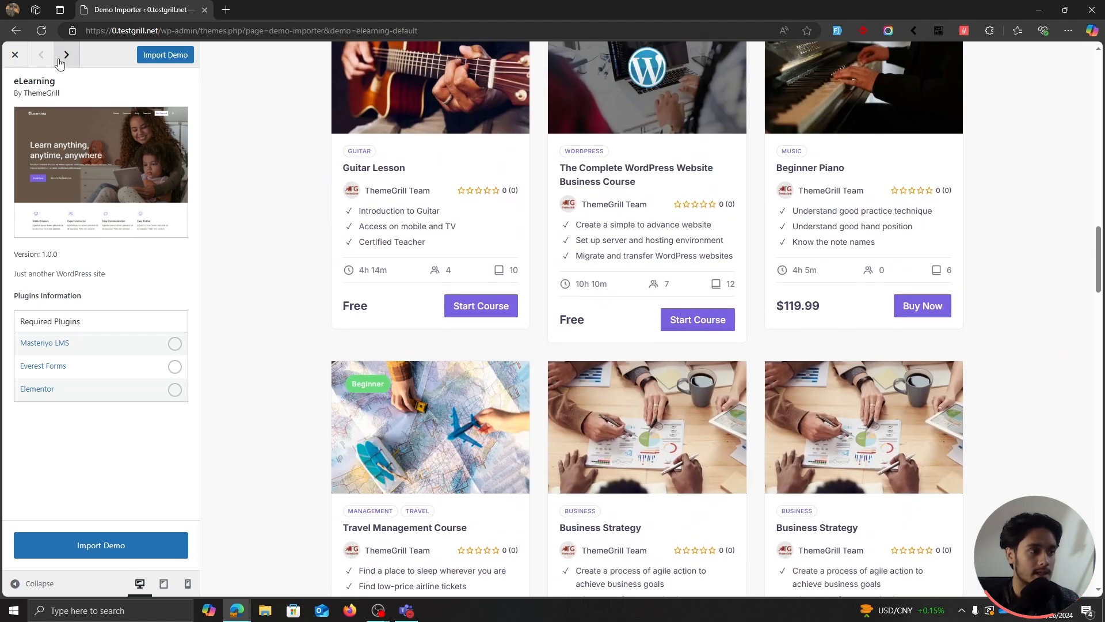
Preview the LearnLoop demo, including its popular courses and testimonials sections.
click(67, 54)
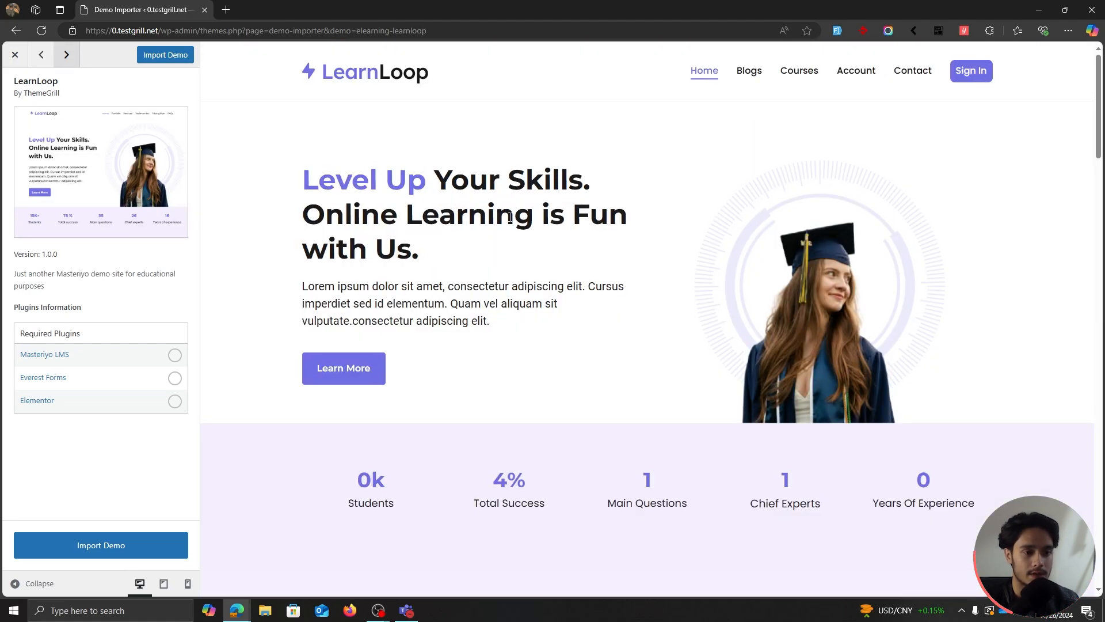
scroll(690, 242, down, 5)
scroll(892, 265, down, 20)
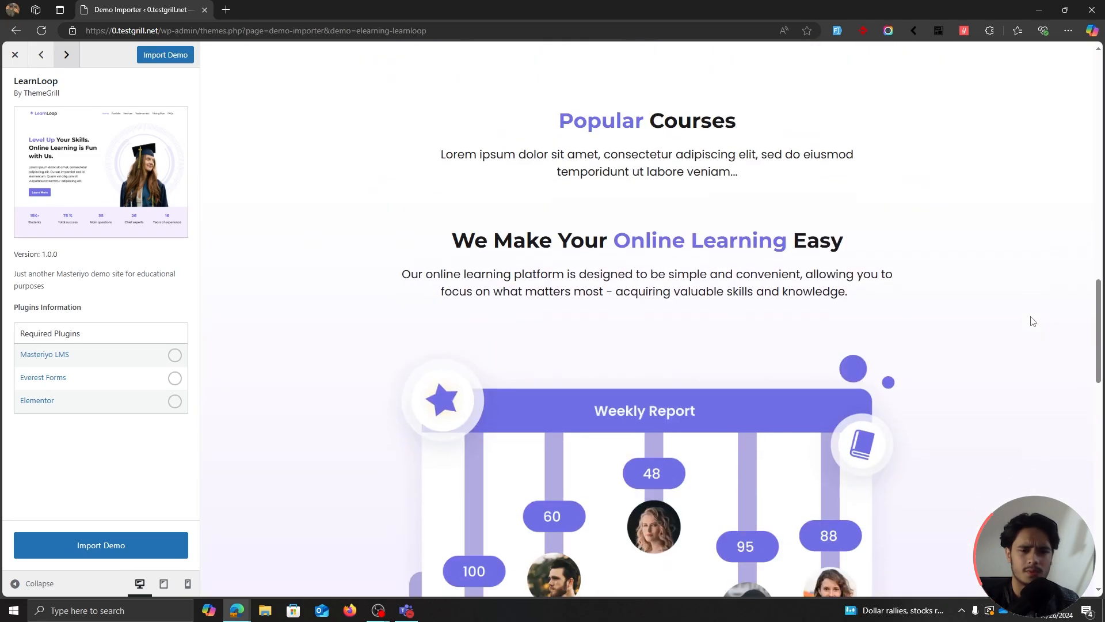
scroll(1035, 322, down, 5)
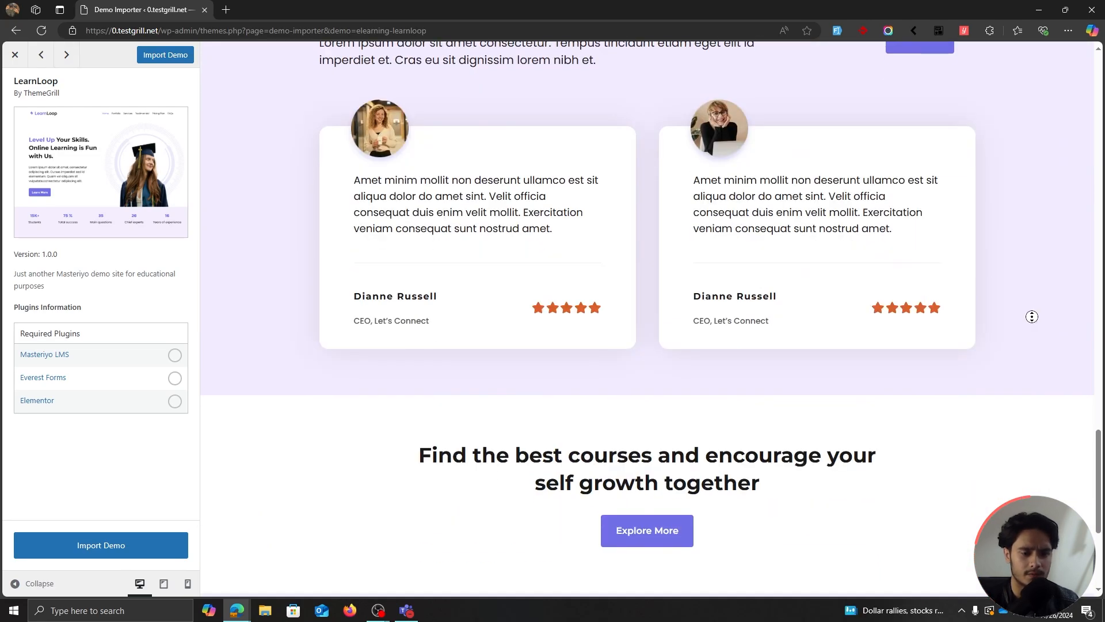
scroll(1033, 319, down, 5)
Preview the edulex demo's home page.
click(68, 56)
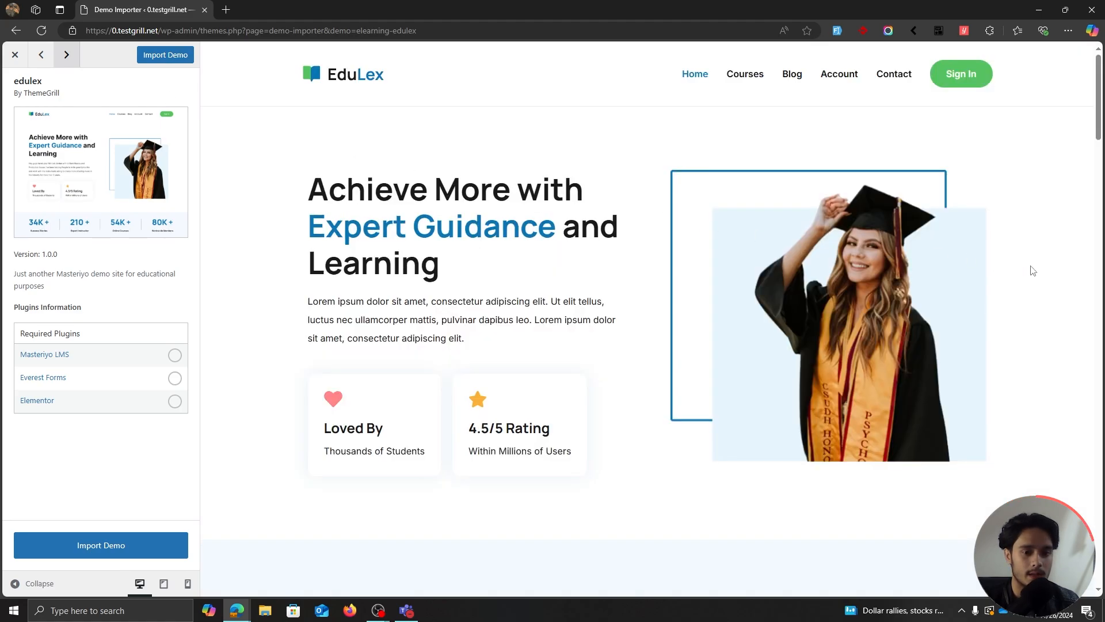
scroll(1030, 268, down, 7)
scroll(1027, 267, up, 7)
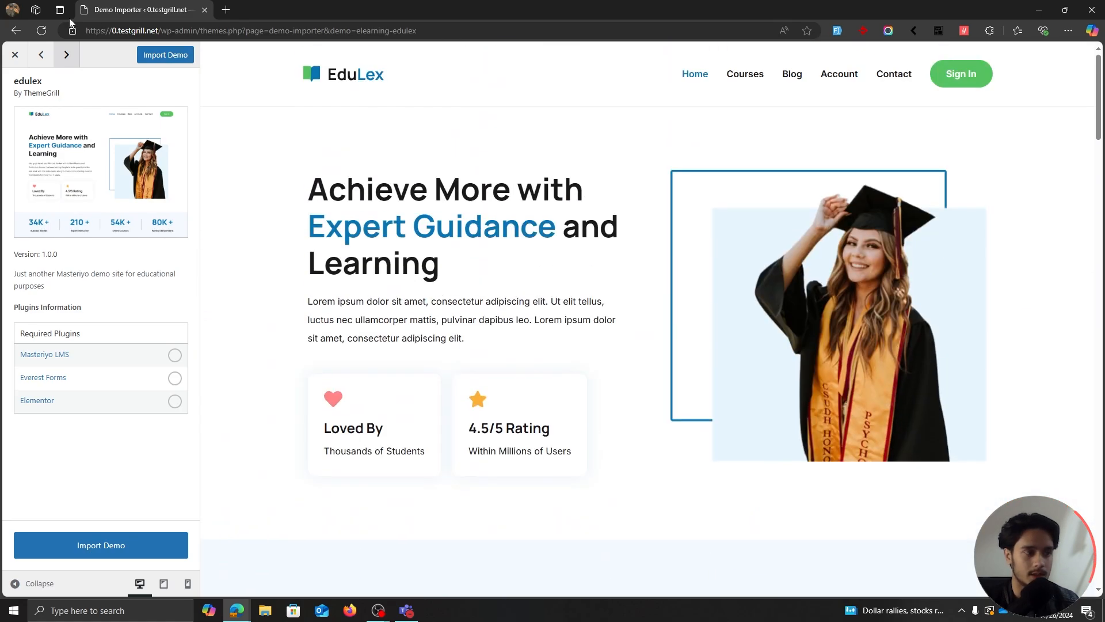
Return to the eLearning demo and import it with its required plugins, accepting the notice about importing demo data.
click(41, 55)
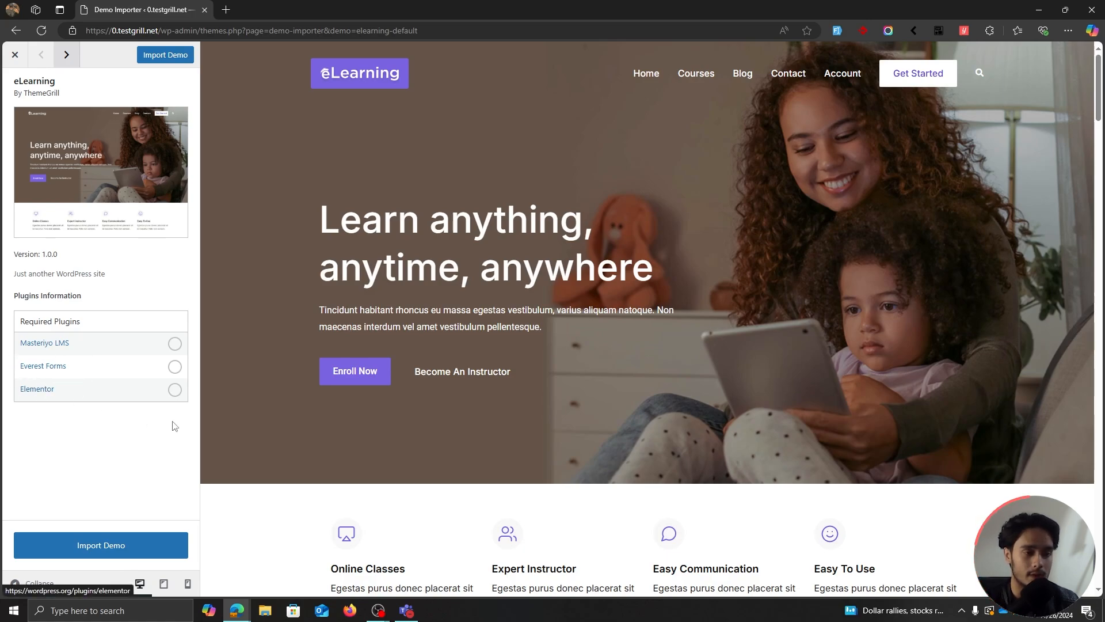
click(116, 546)
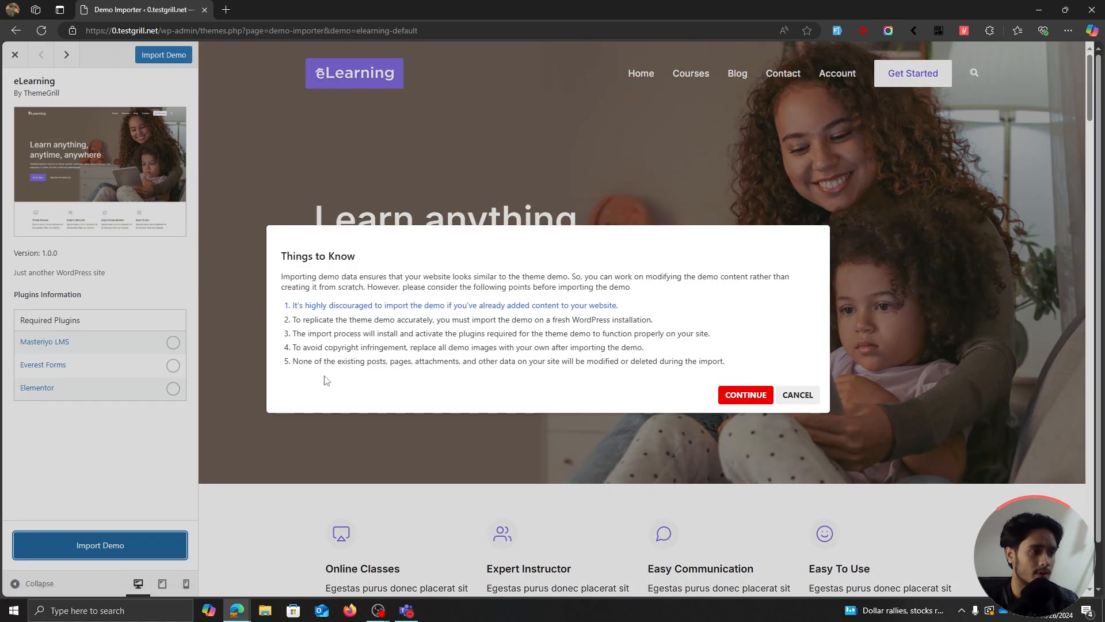
click(733, 381)
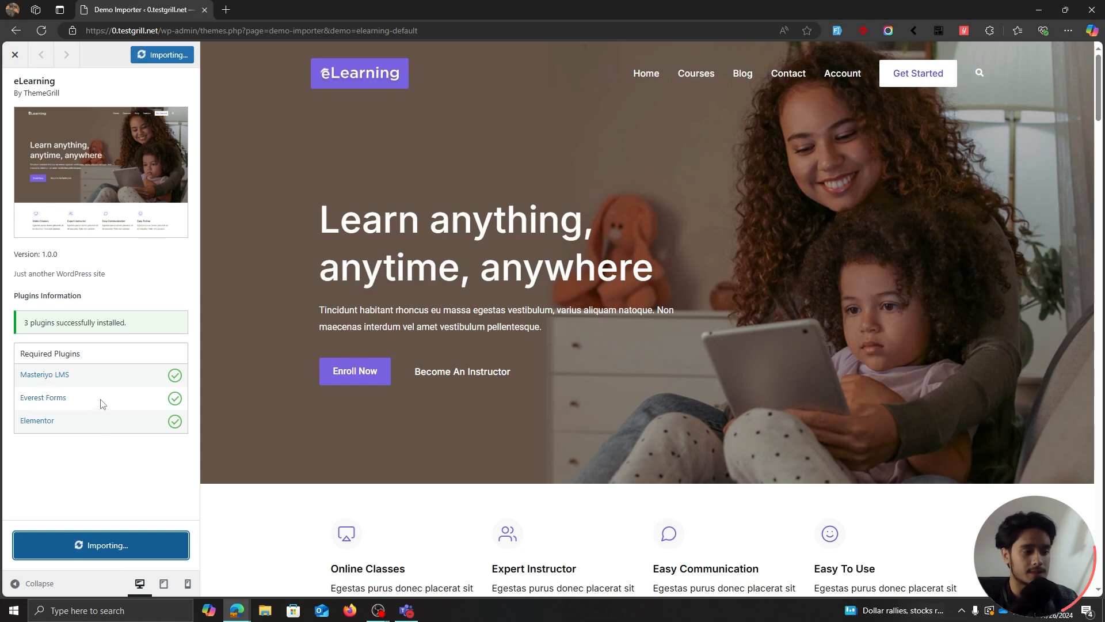
Look over the Contact page in the eLearning demo preview while the import runs.
click(786, 74)
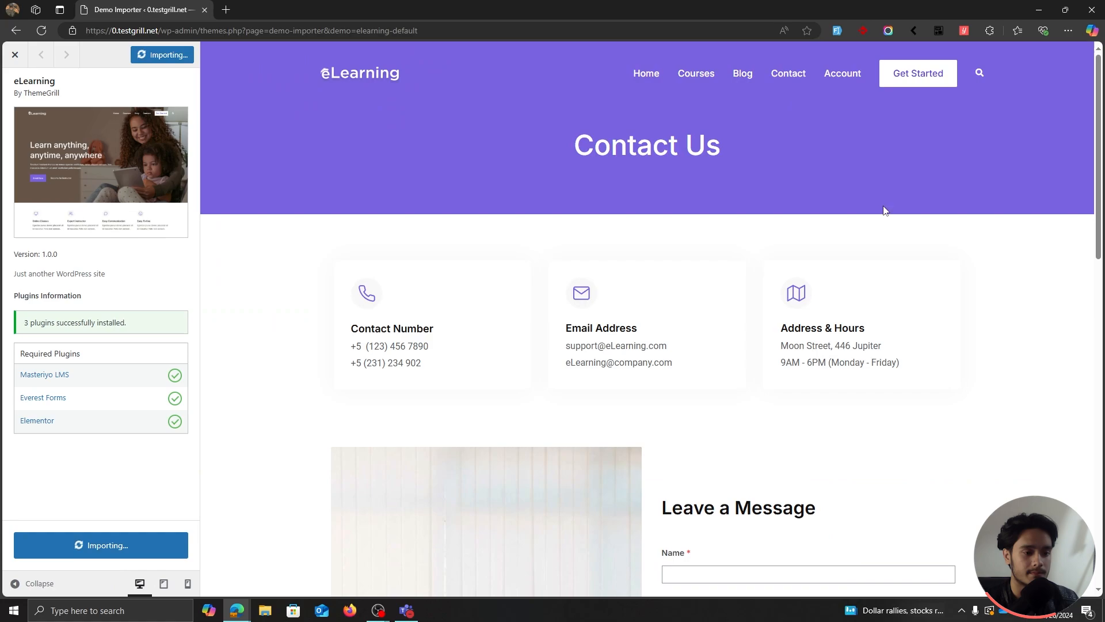
scroll(889, 207, down, 5)
scroll(894, 386, down, 3)
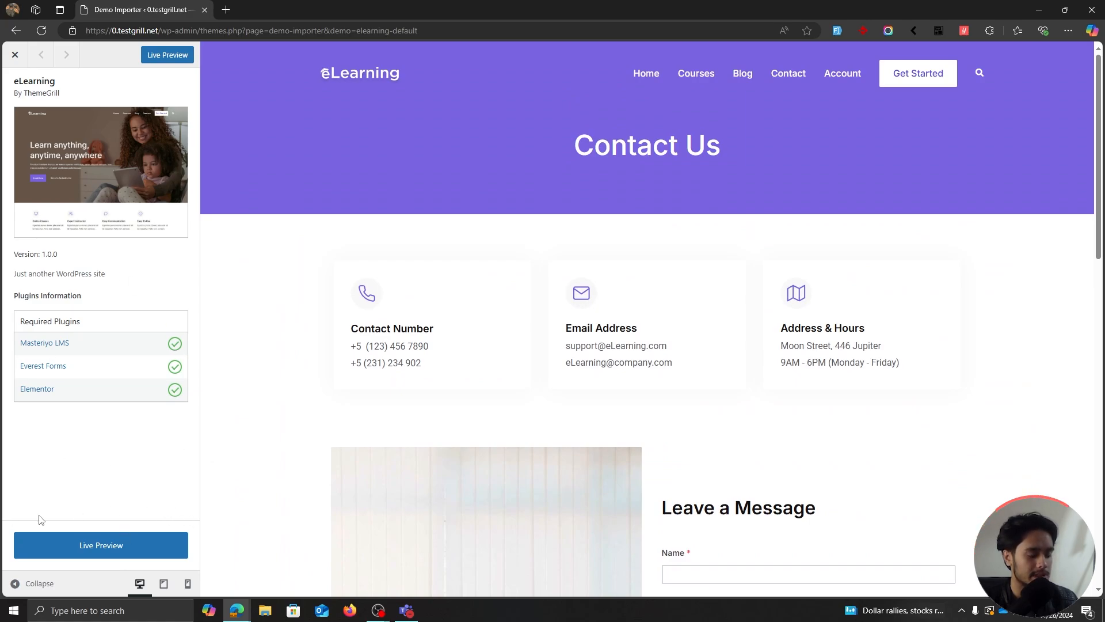
Open the live preview of the imported site and examine the home page from the hero section to the closing call to action.
click(167, 57)
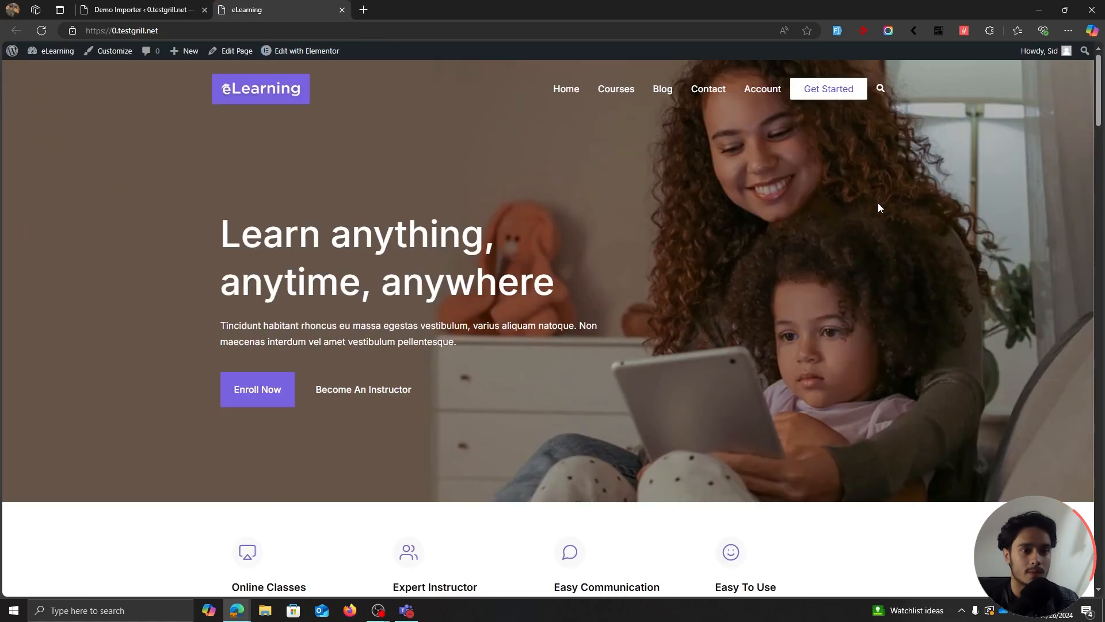
scroll(977, 186, down, 15)
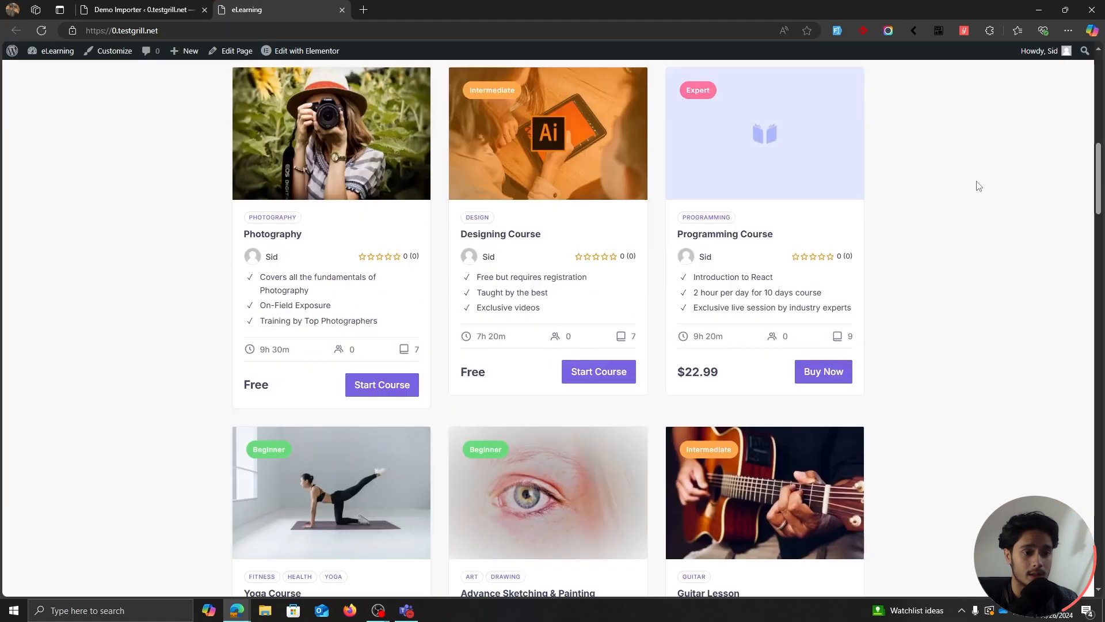
scroll(977, 185, down, 15)
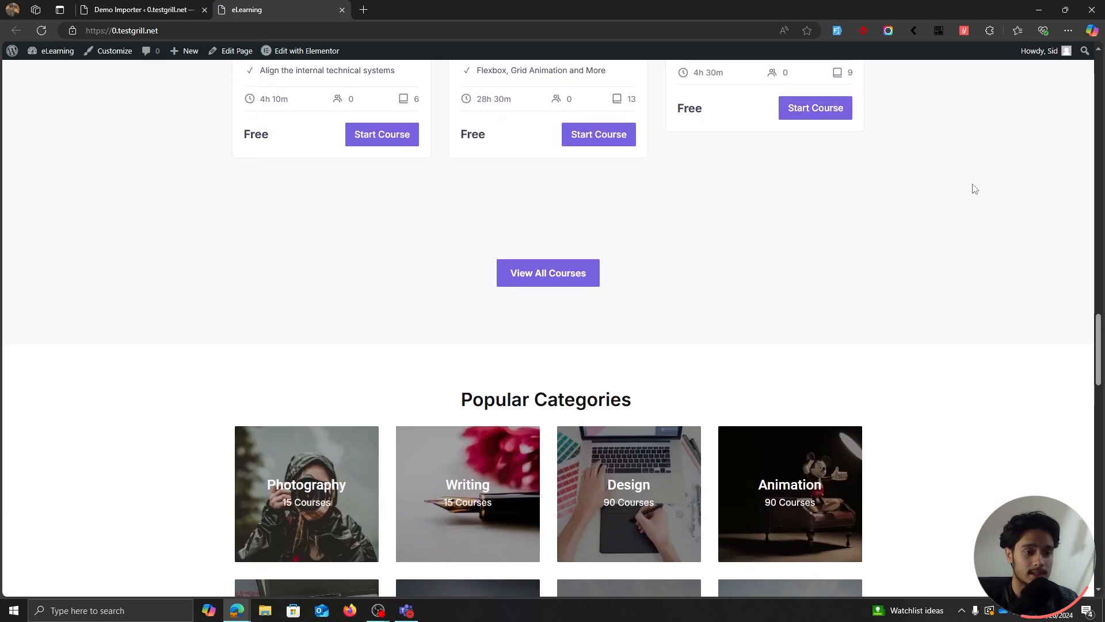
scroll(997, 315, down, 15)
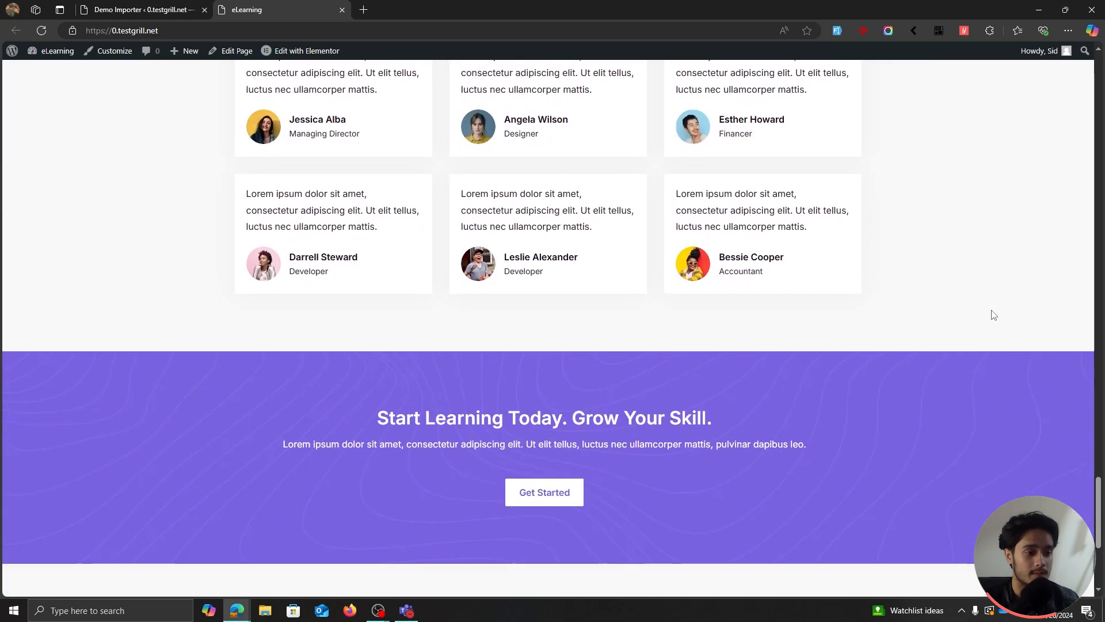
key(Home)
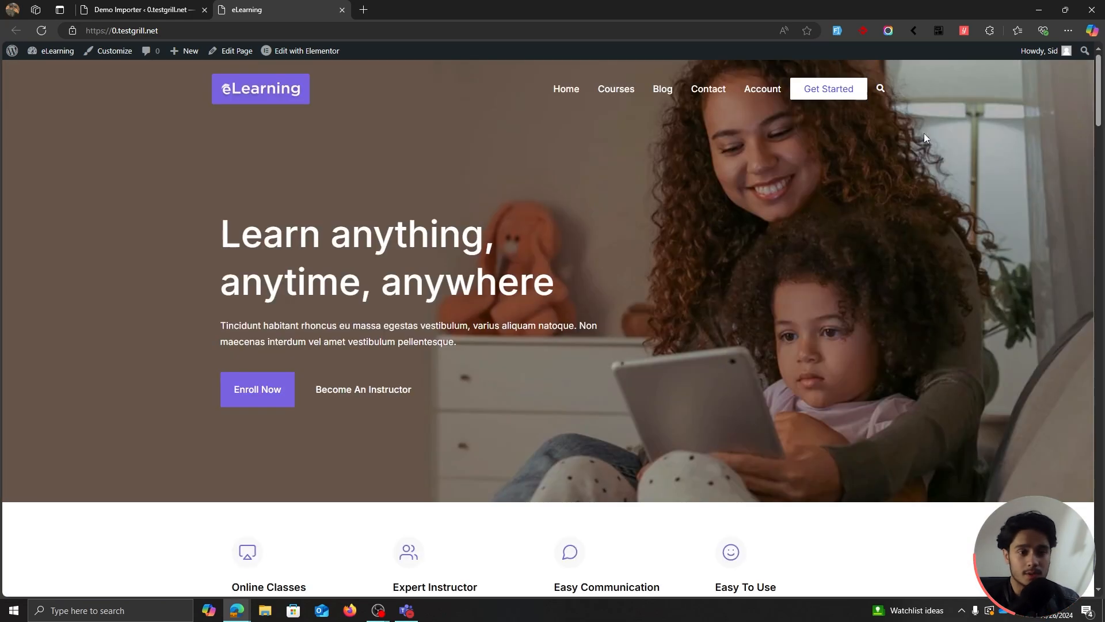
scroll(985, 257, down, 9)
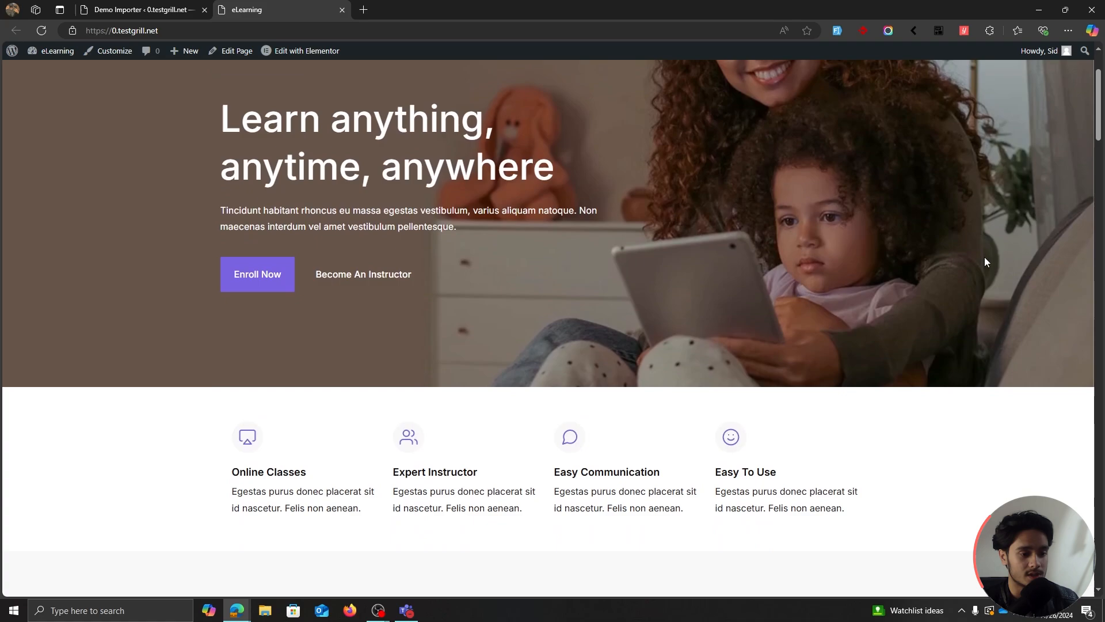
Finish viewing the home page's courses section, close the preview, and look through the Masteriyo course list.
scroll(986, 262, down, 1)
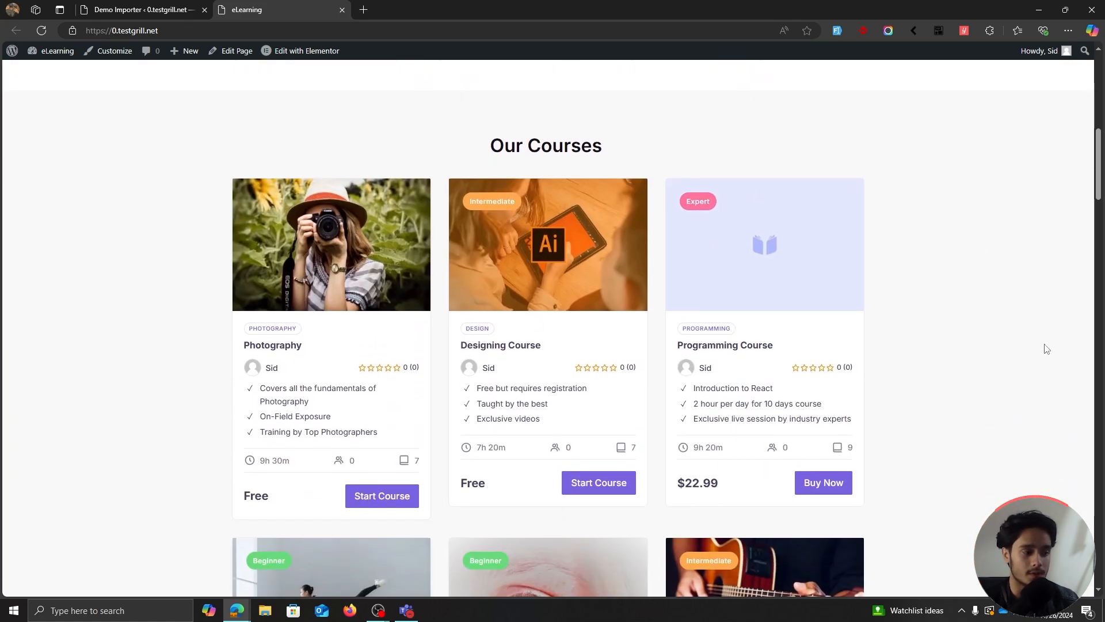
key(ctrl+w)
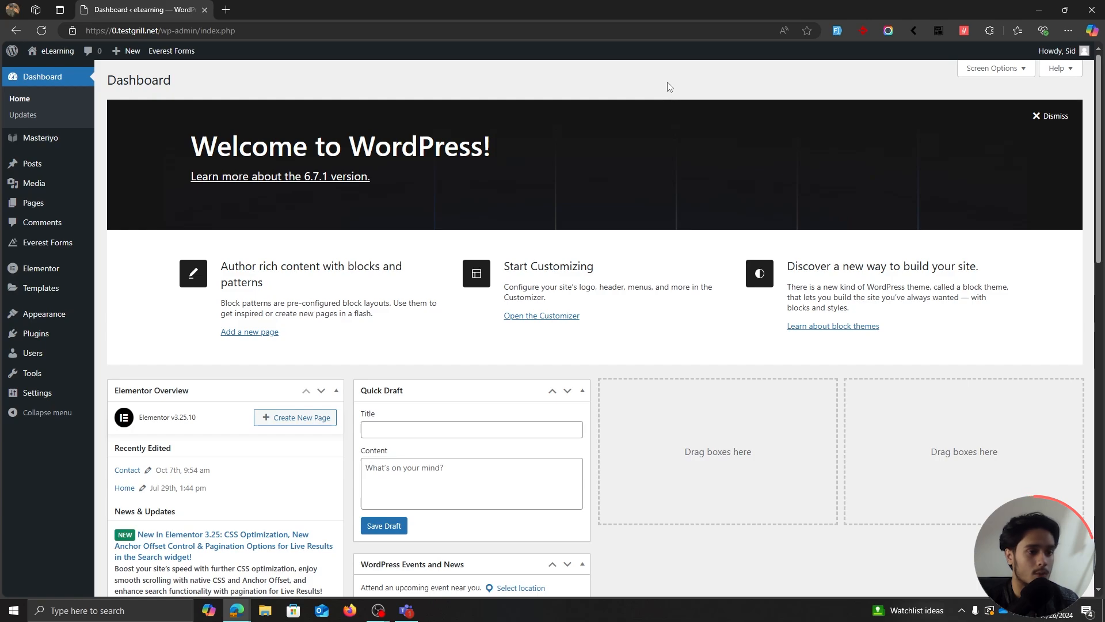
mouse_move(21, 147)
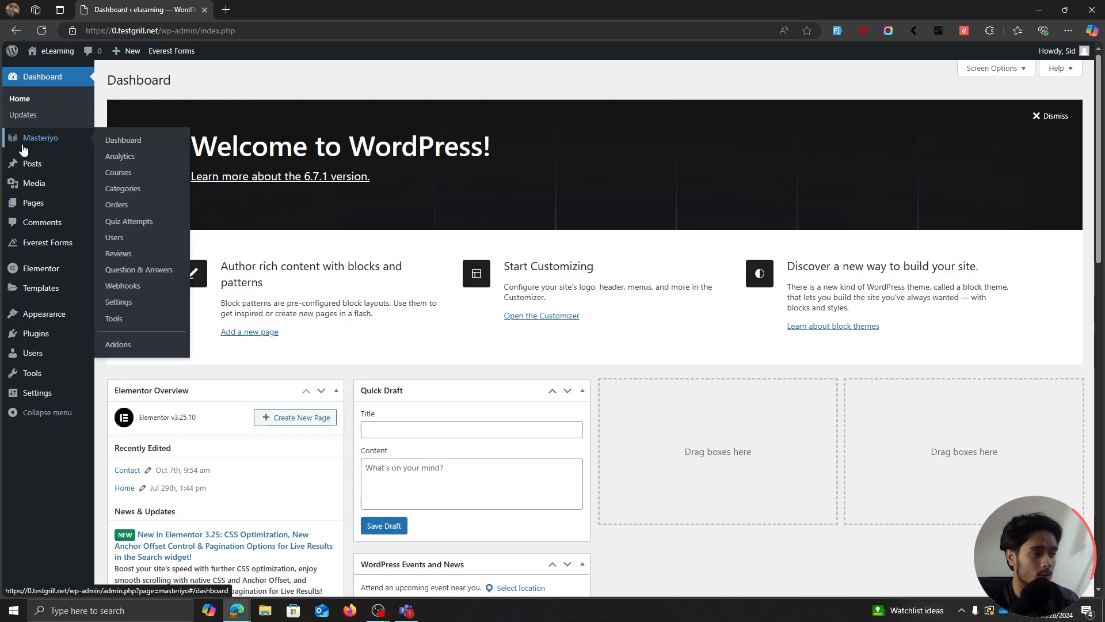
click(148, 173)
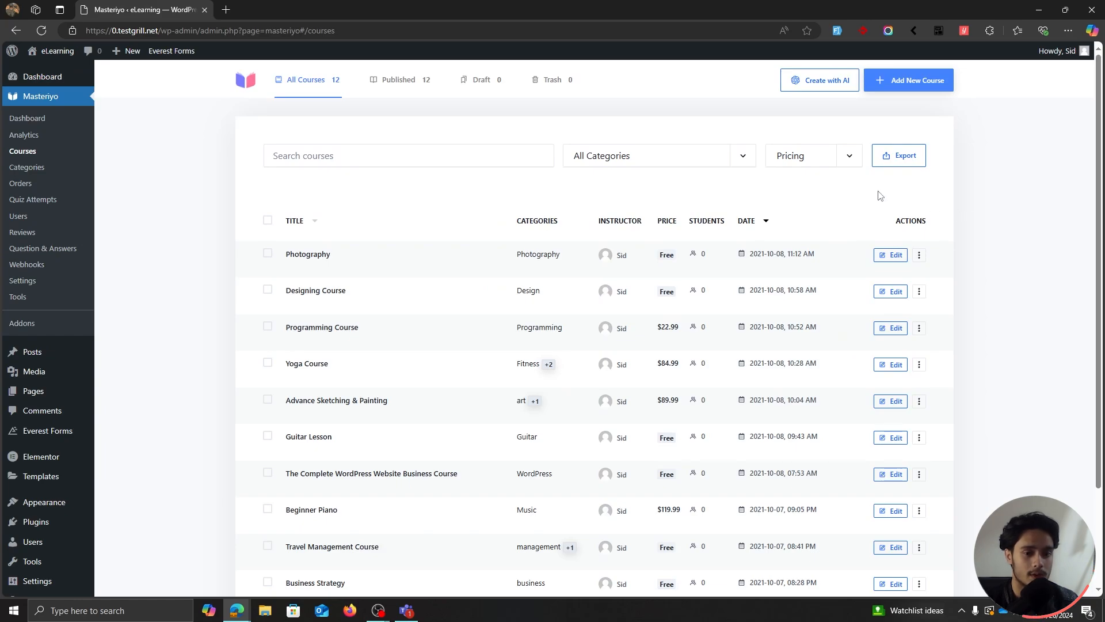
scroll(728, 267, down, 3)
scroll(673, 311, up, 3)
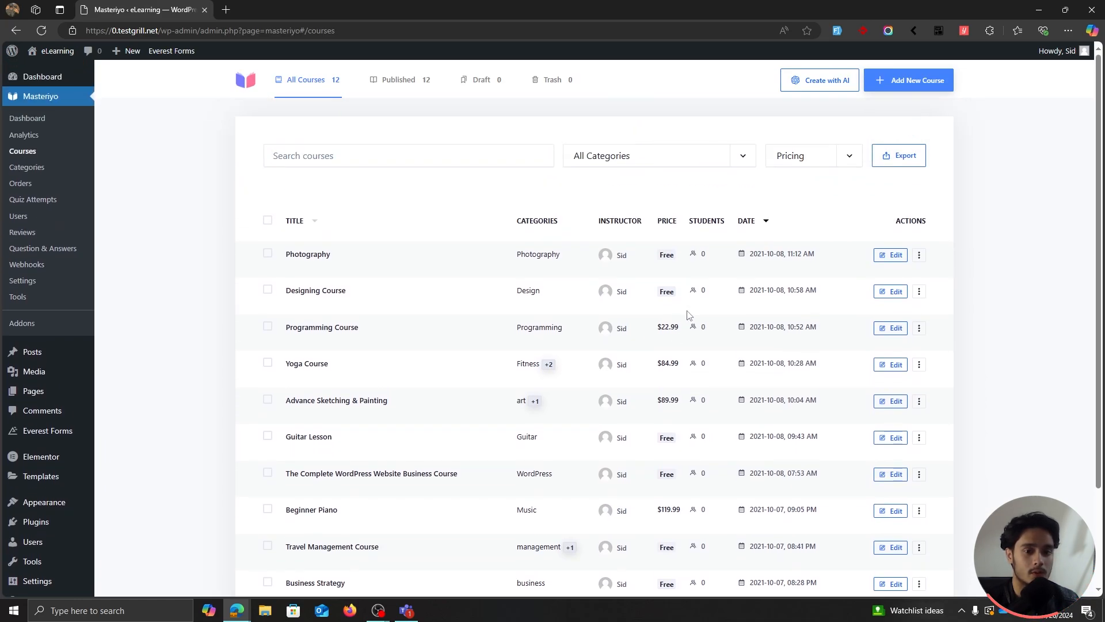
Preview the Photography course, start it, and view the Experiment & Experiment lesson under Important Actions.
click(328, 268)
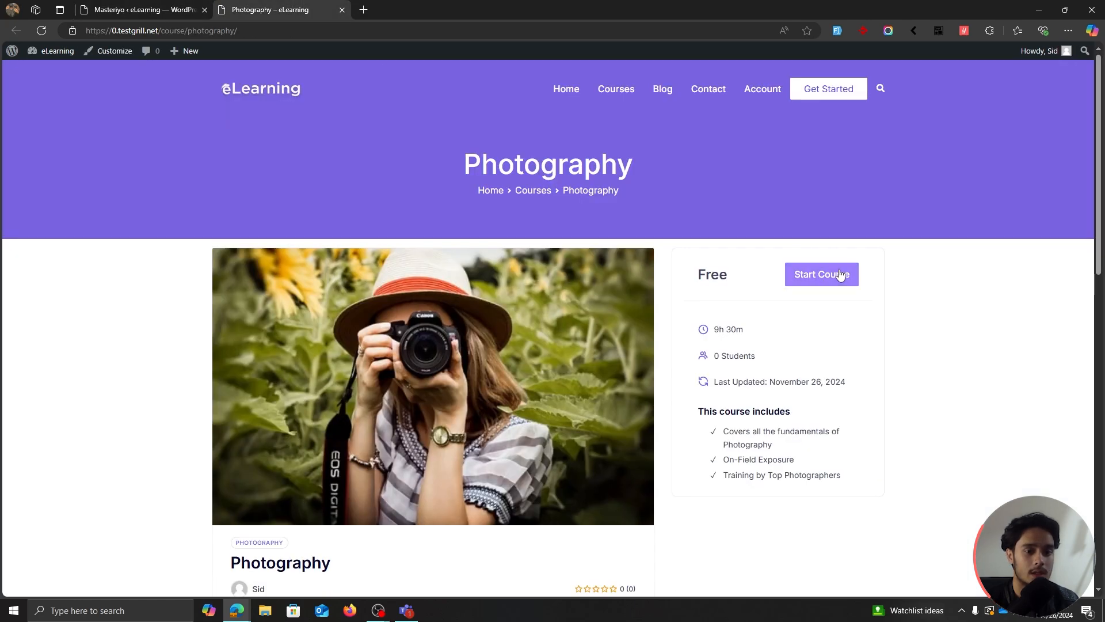
click(840, 274)
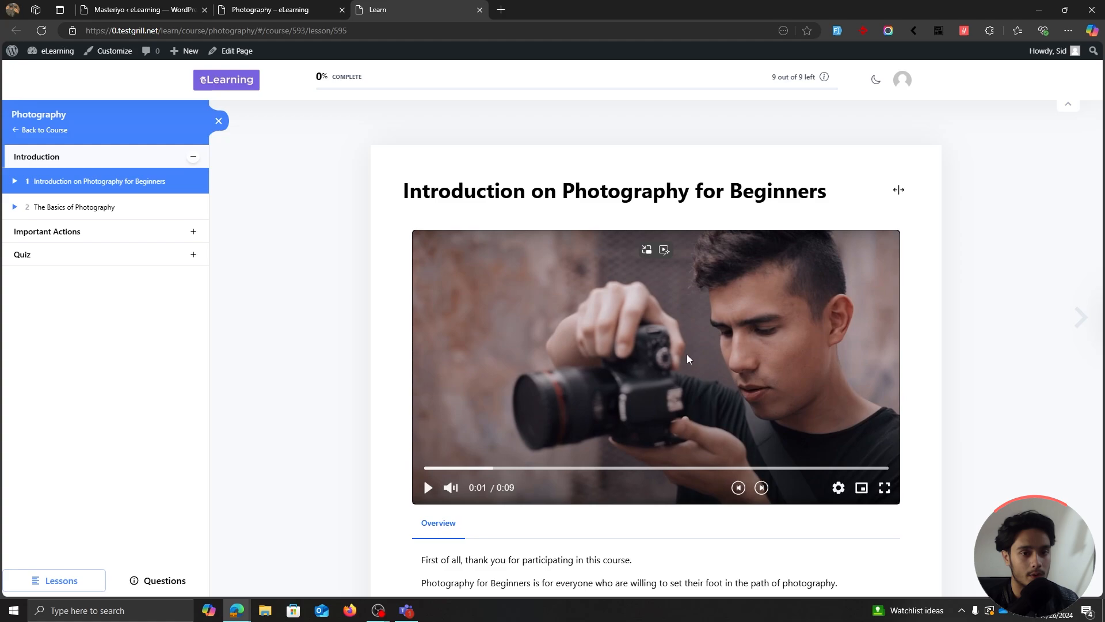
click(193, 231)
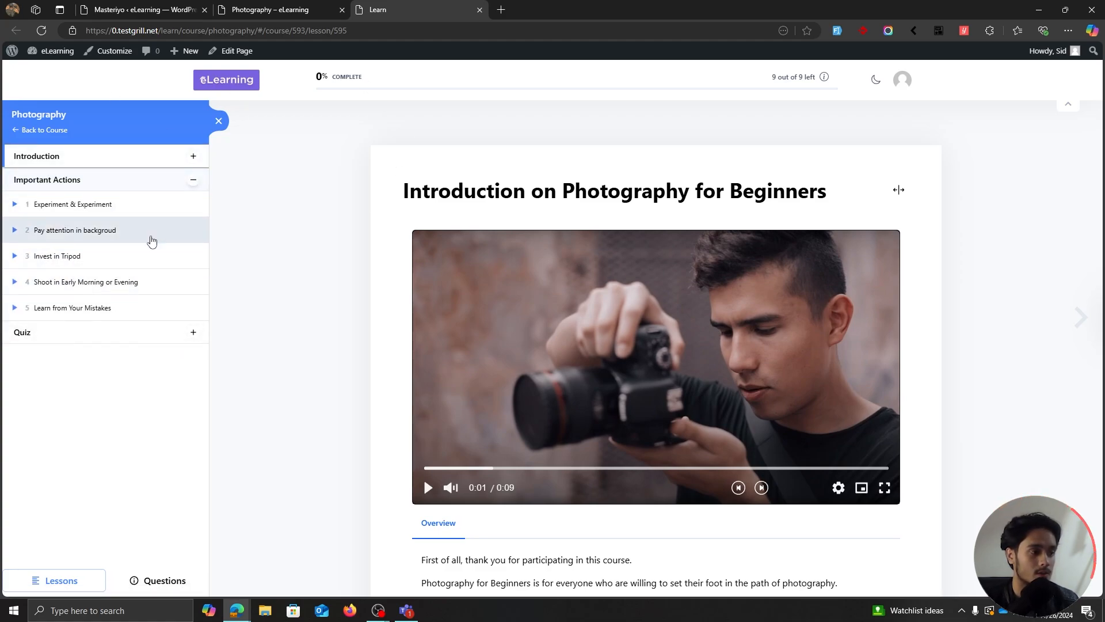
click(134, 207)
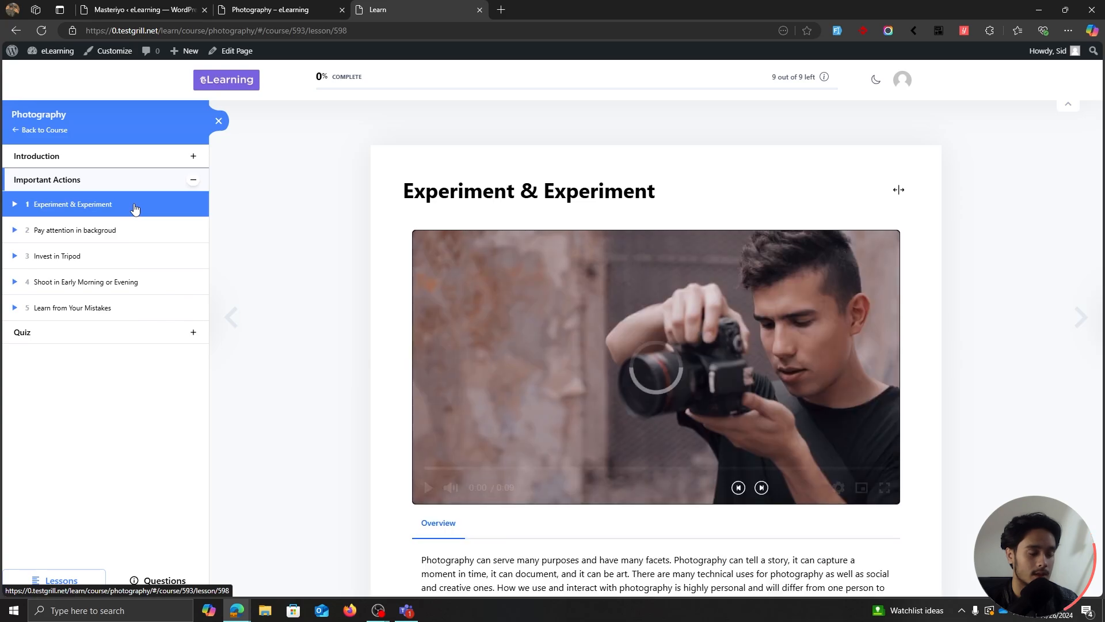
scroll(733, 353, down, 1)
scroll(733, 353, down, 3)
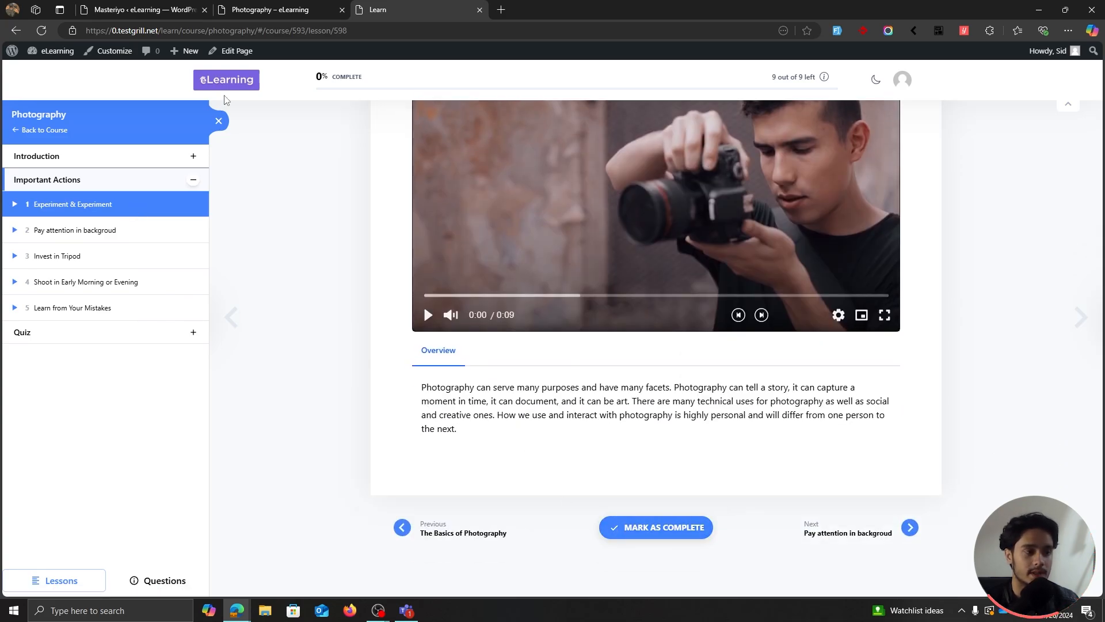
Collapse the lesson sidebar and the progress header, and view the Pay attention in backgroud lesson.
click(218, 120)
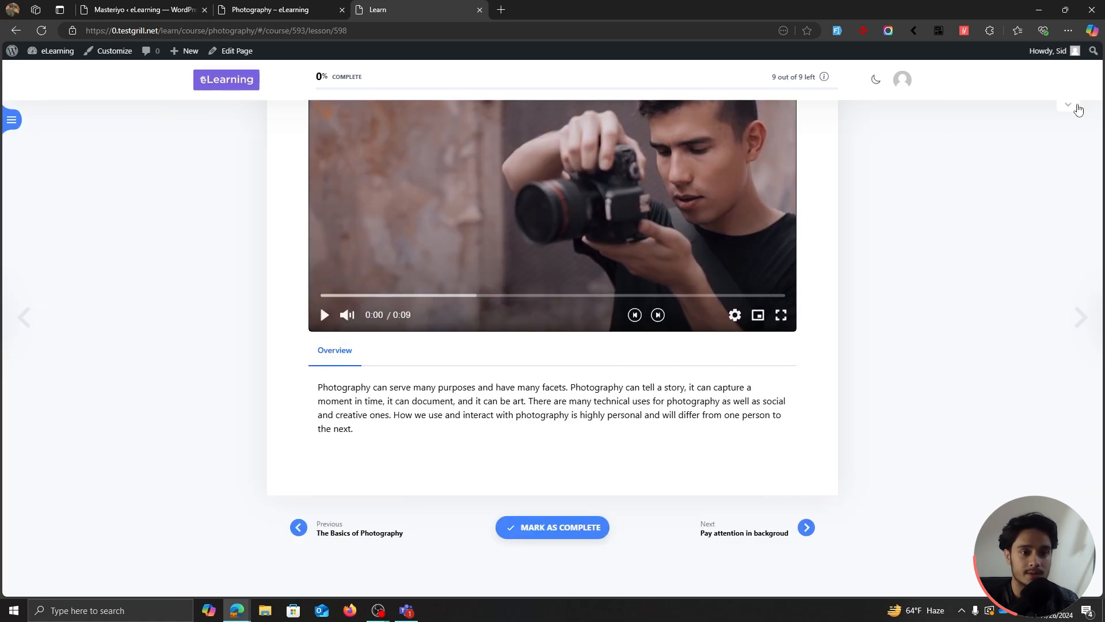
click(1068, 105)
scroll(984, 357, down, 3)
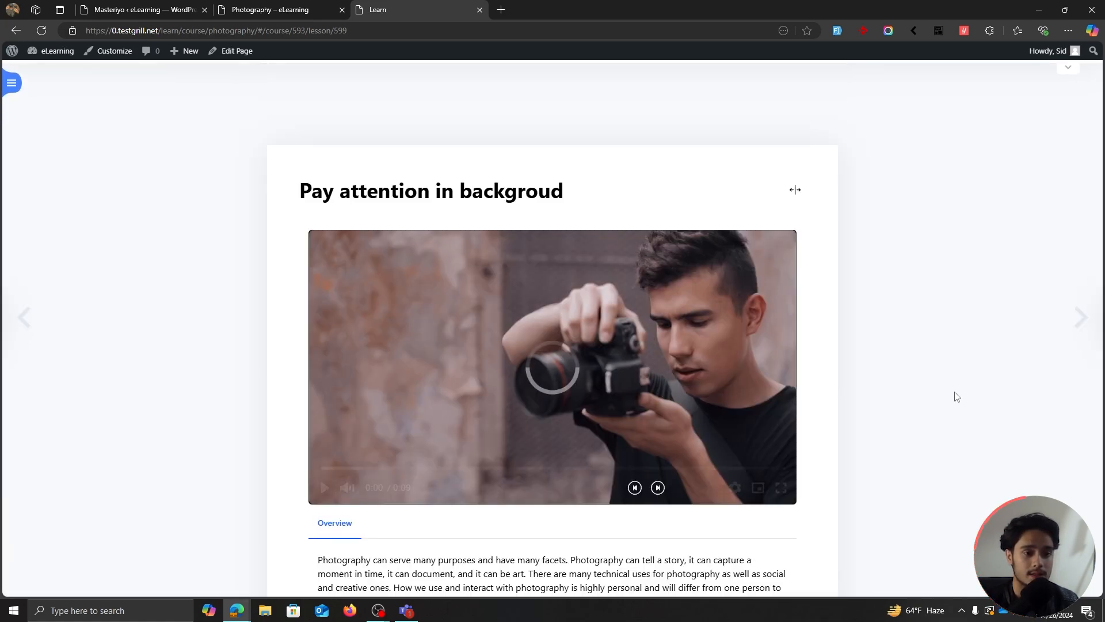
Close the lesson page, return to the Masteriyo course list, and start adding a new course.
click(293, 10)
click(480, 10)
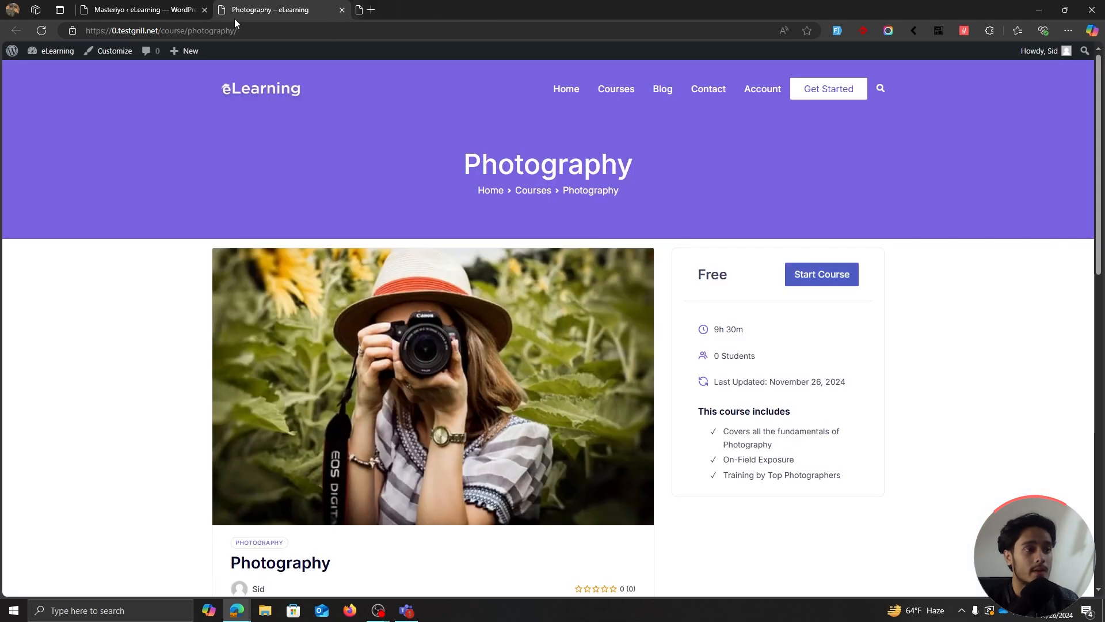
click(144, 10)
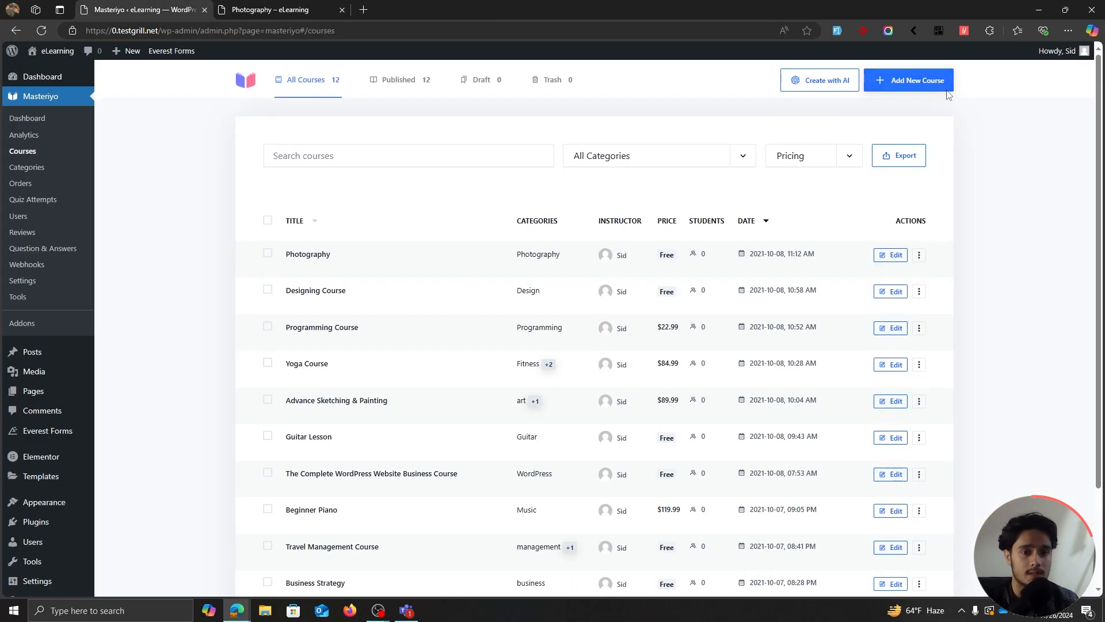
click(910, 76)
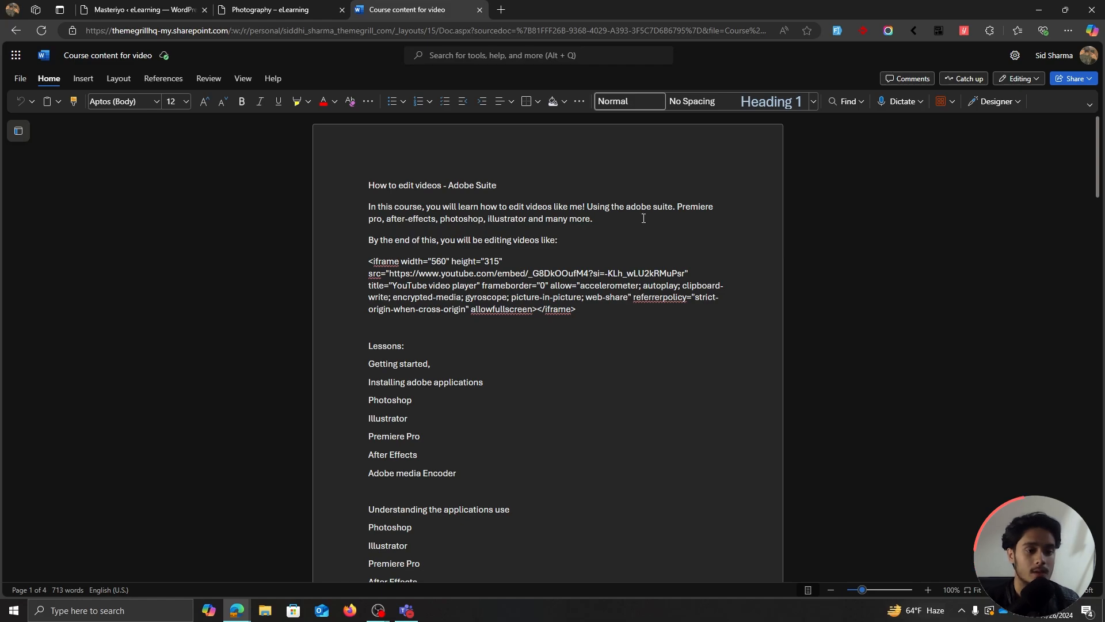
Read through the Course content for video document in Word, from the course description and lesson outline to the quiz and content text.
scroll(638, 225, down, 2)
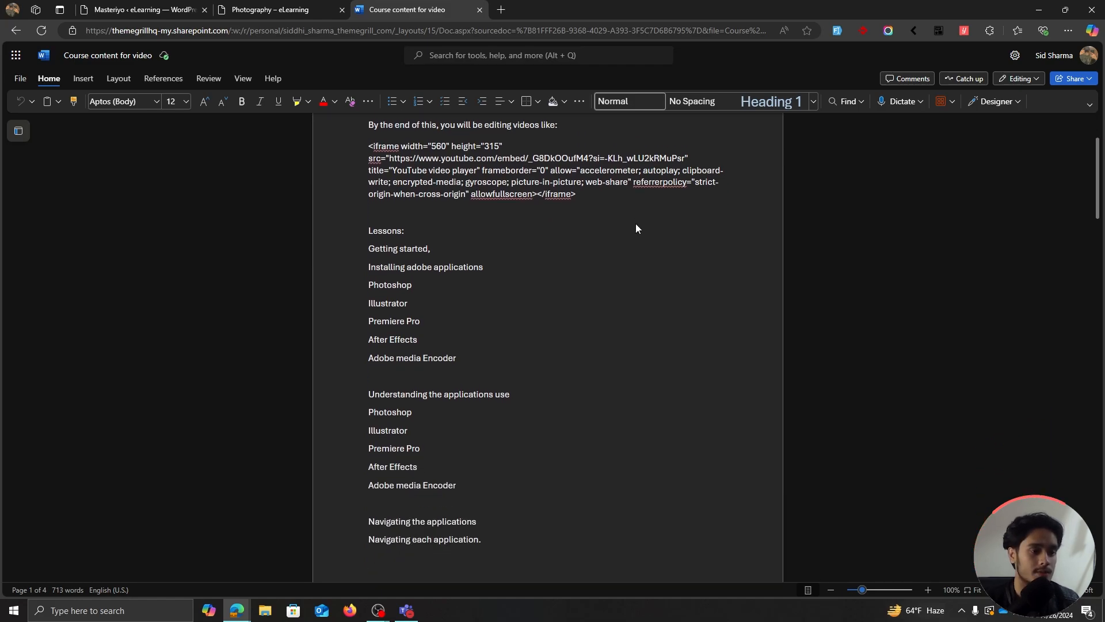
scroll(672, 280, down, 7)
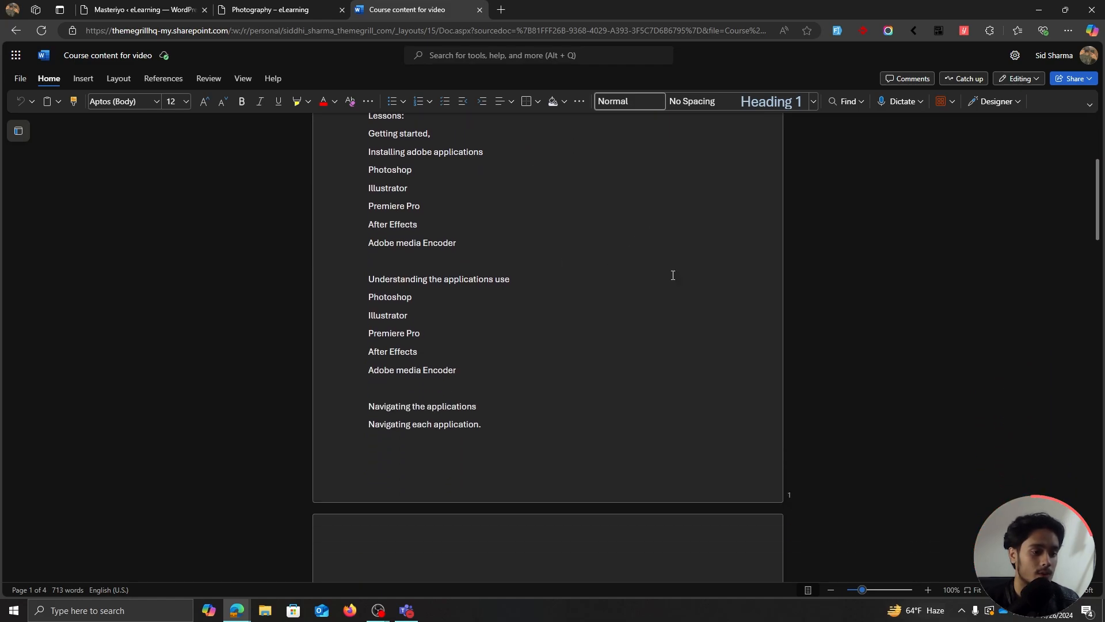
scroll(672, 275, down, 13)
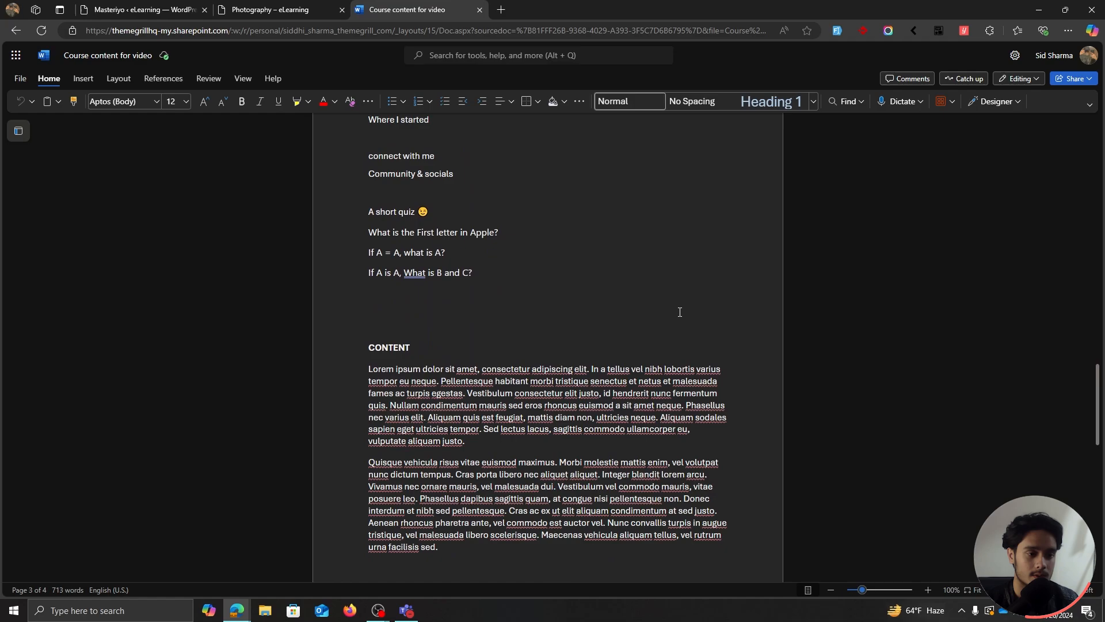
scroll(679, 312, down, 5)
Return to the new course, name it "How to edit videos - Adobe Suite", and paste the prepared introduction as its description.
key(ctrl+1)
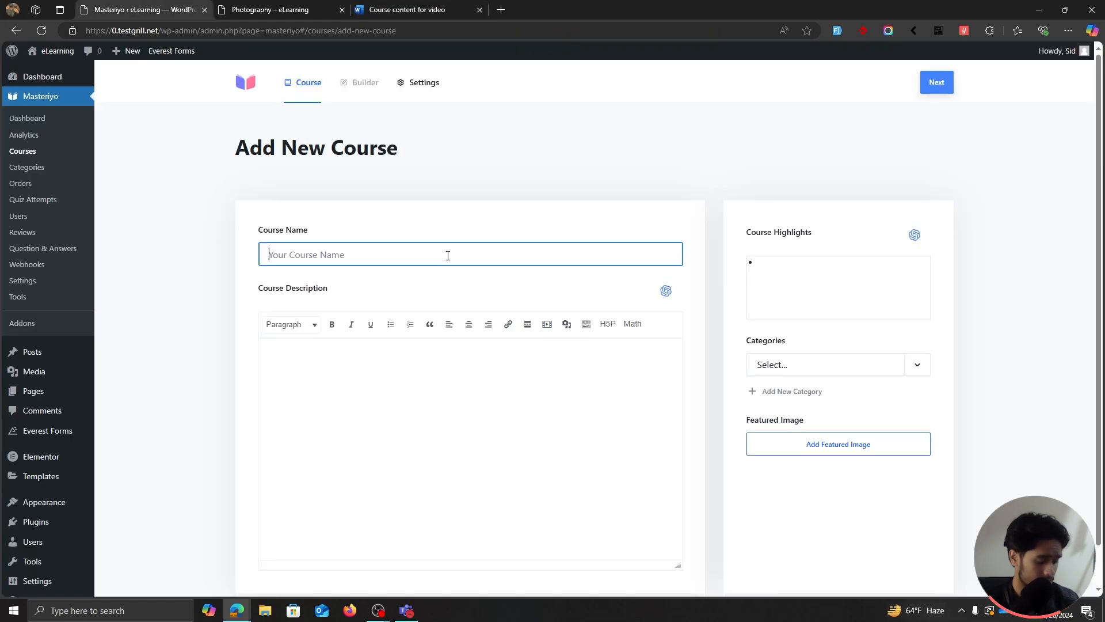
key(super+v)
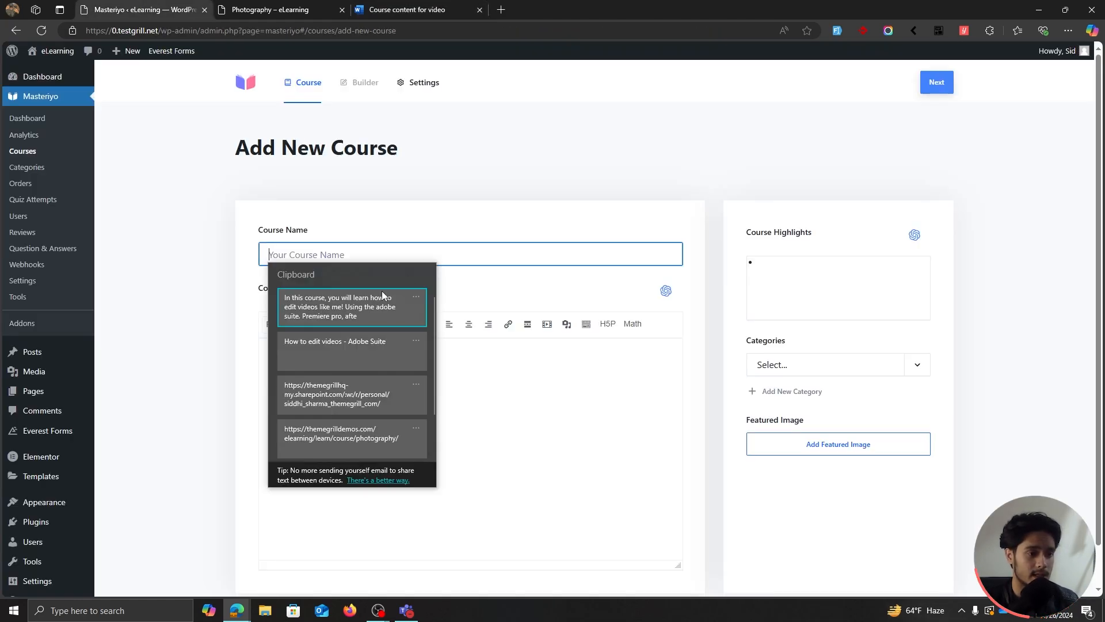
click(383, 340)
click(462, 363)
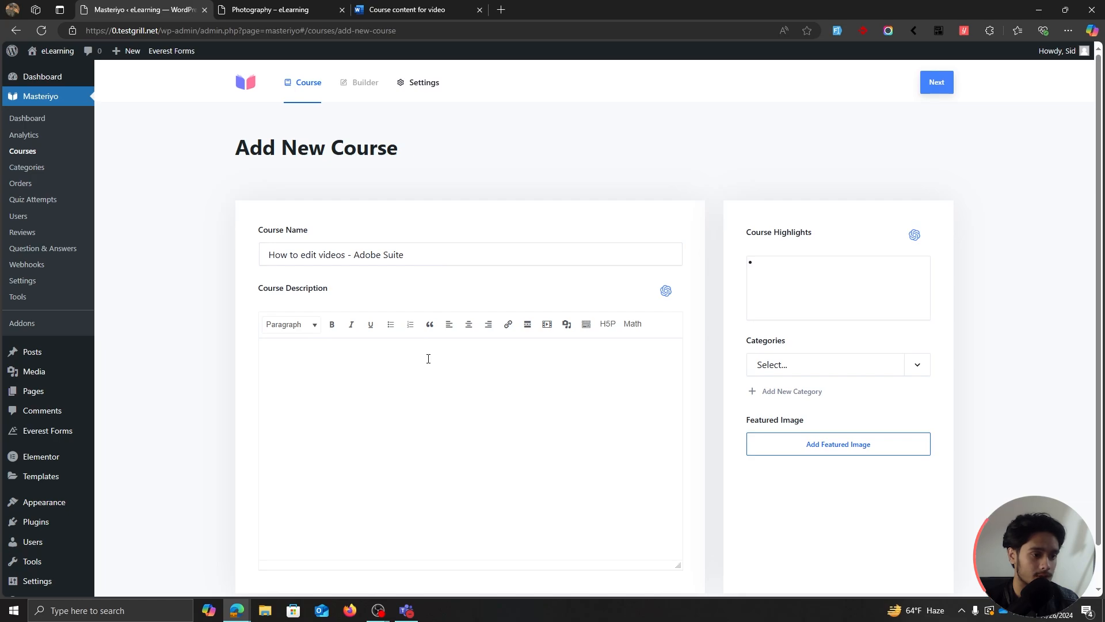
key(super+v)
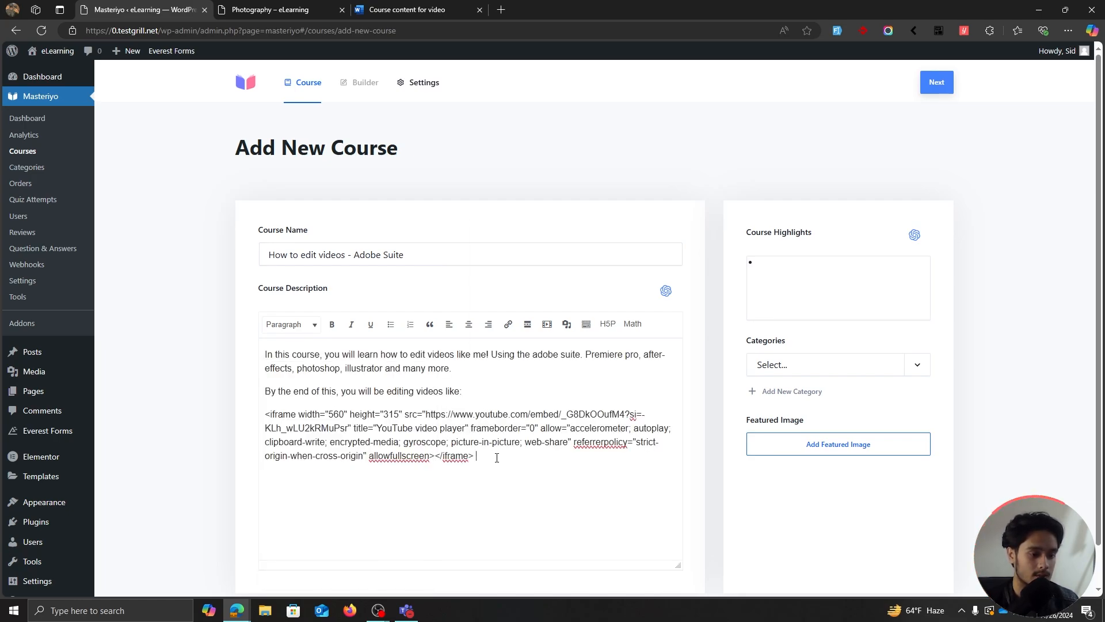
Replace the raw iframe code in the course description with an embedded YouTube video made from that same code.
drag(497, 457, 263, 415)
key(ctrl+c)
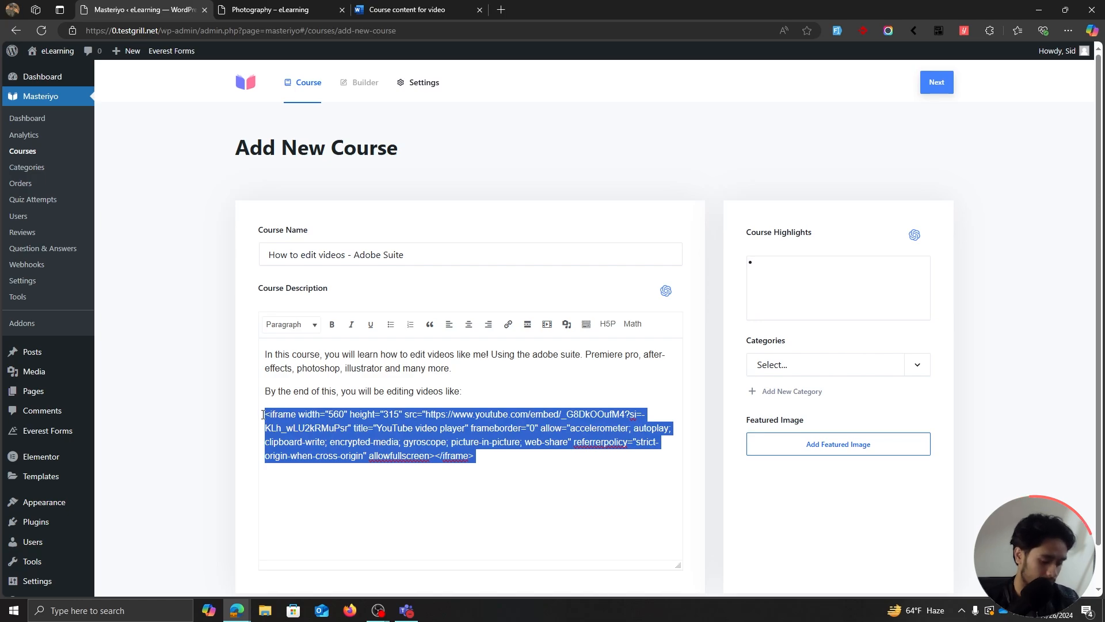
key(BackSpace)
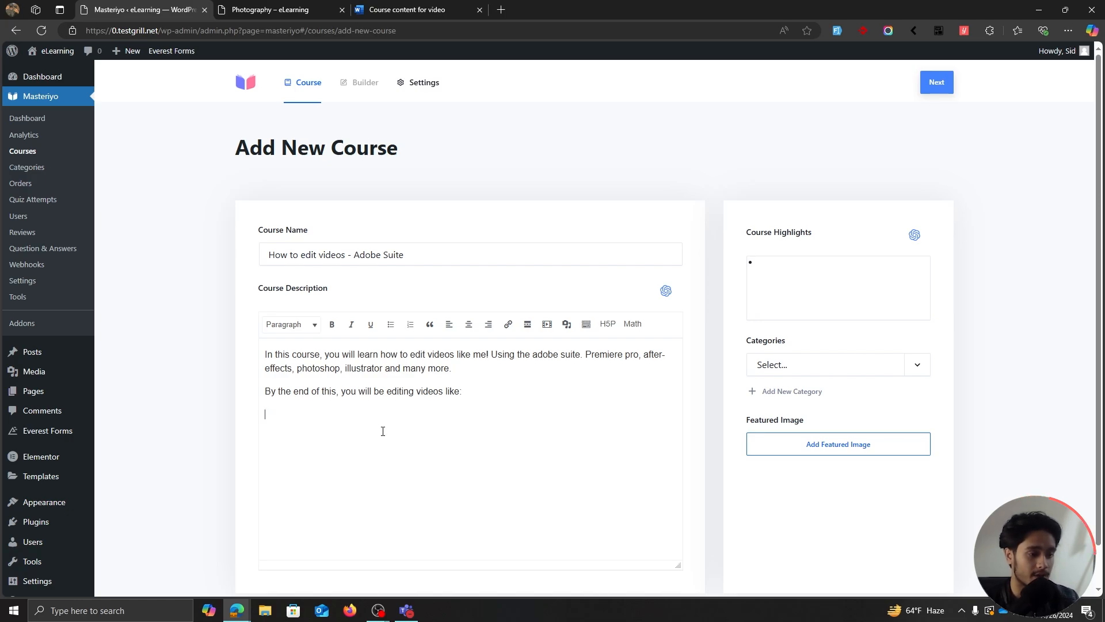
click(548, 325)
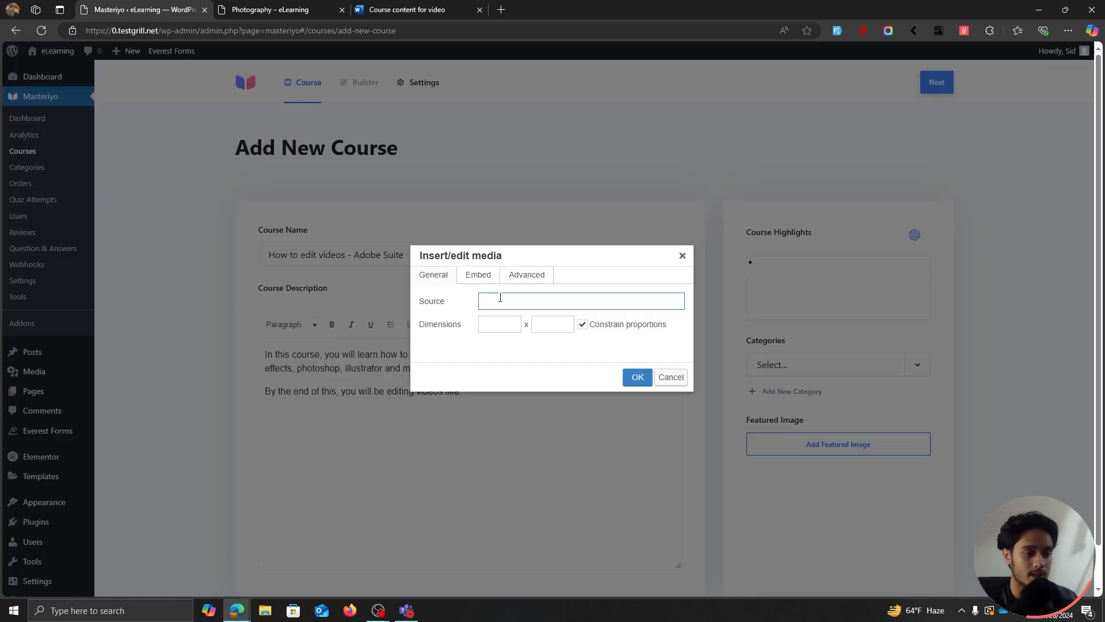
key(ctrl+v)
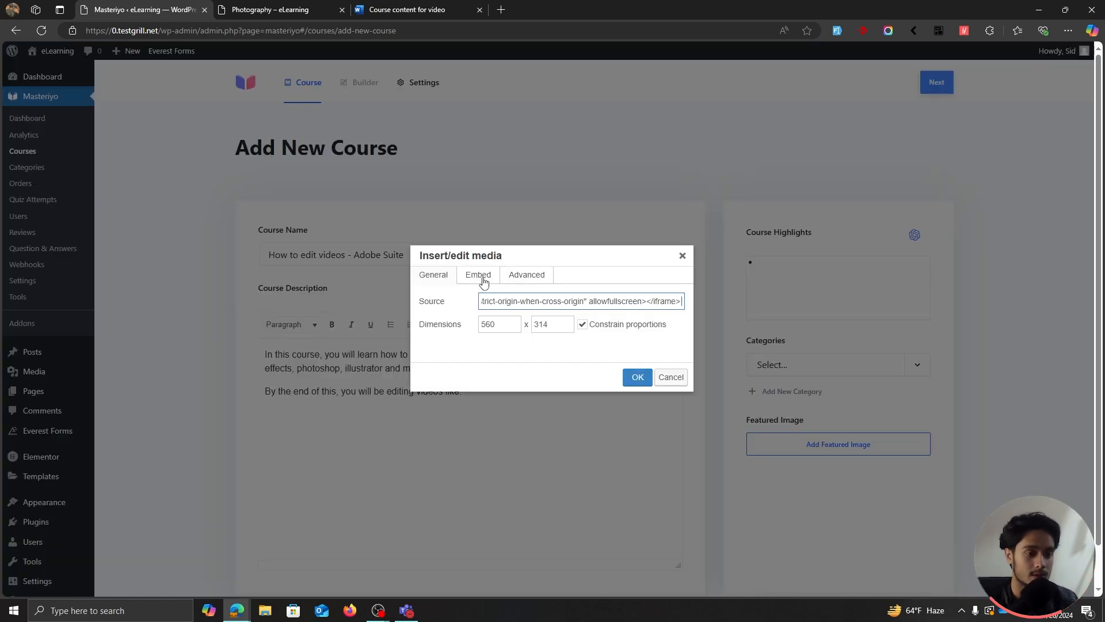
click(483, 280)
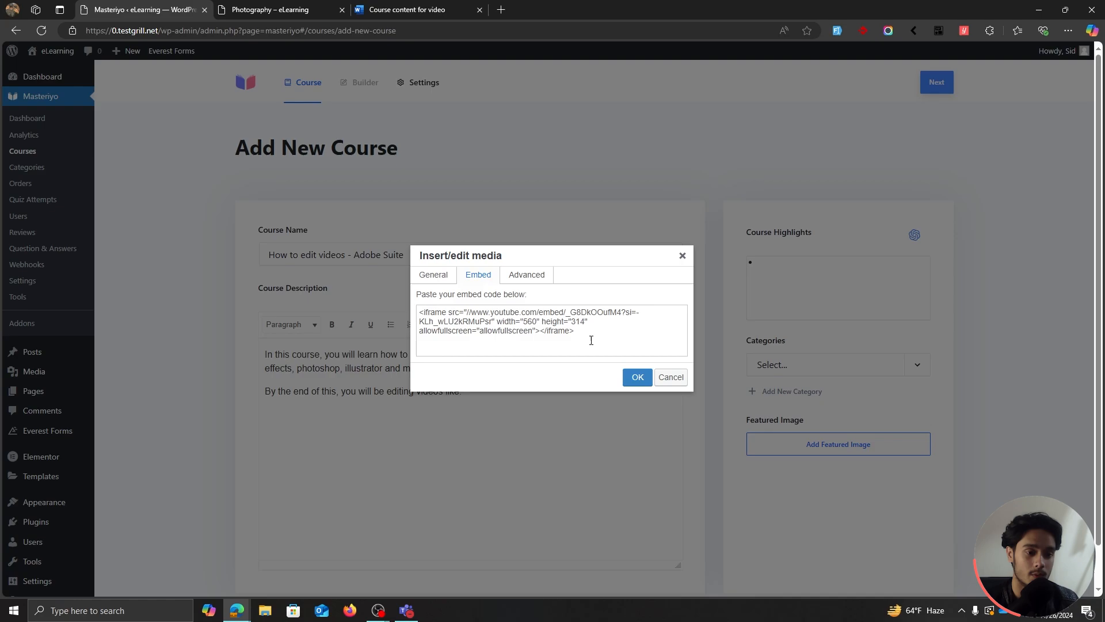
key(ctrl+a)
key(ctrl+v)
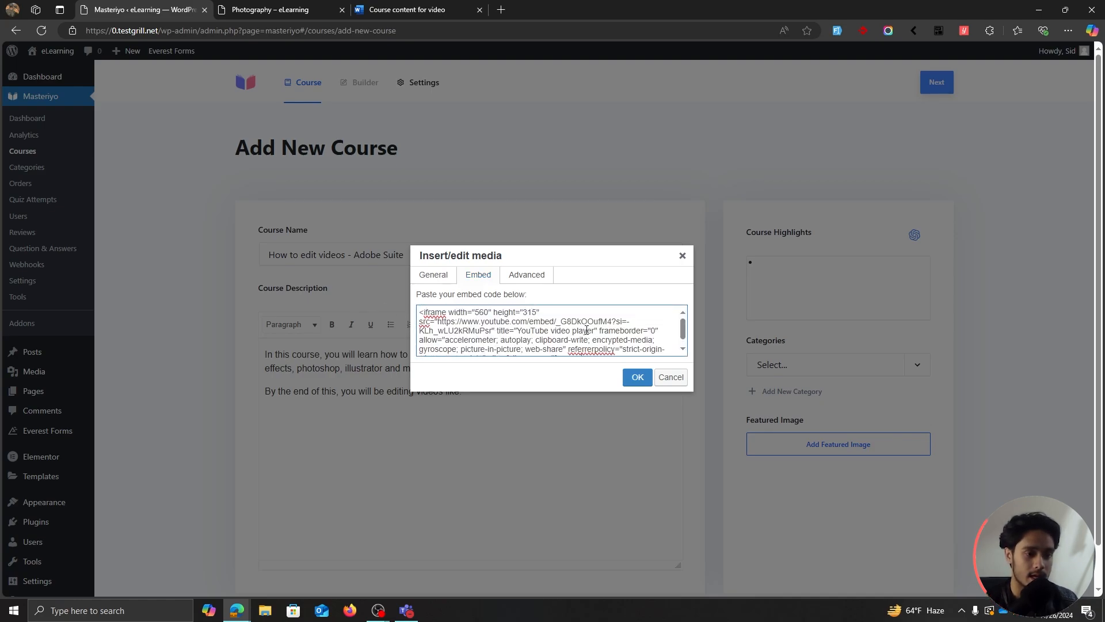
click(633, 377)
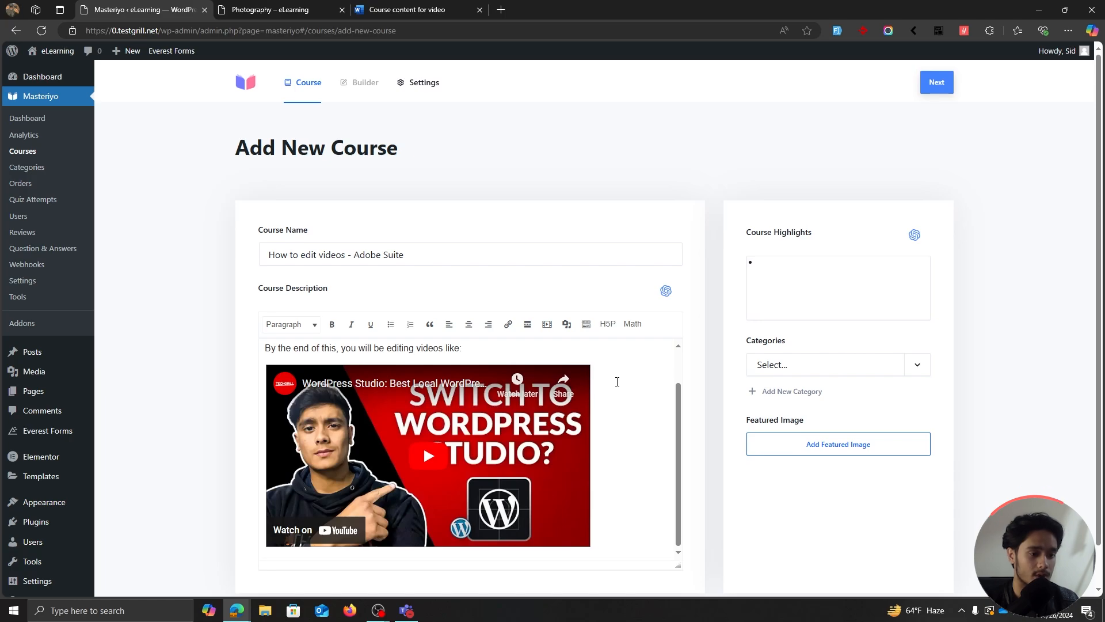
scroll(664, 363, up, 1)
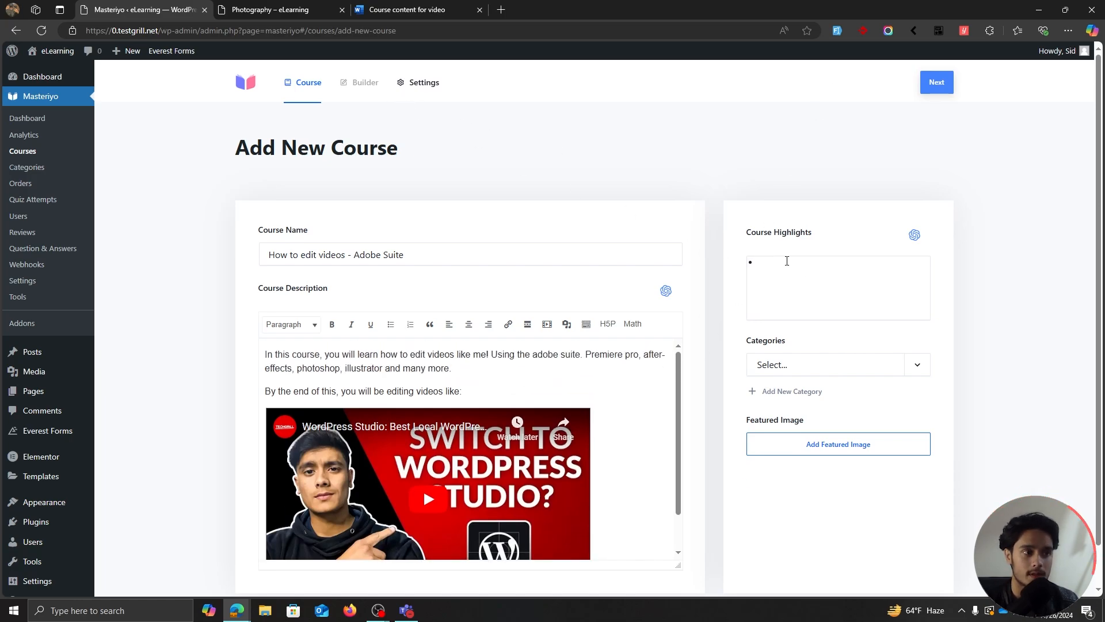
Fill the course highlights with Photoshop, Illustrator, Premiere Pro, After Effects and Adobe media Encoder from the content document.
click(406, 9)
click(253, 9)
click(144, 10)
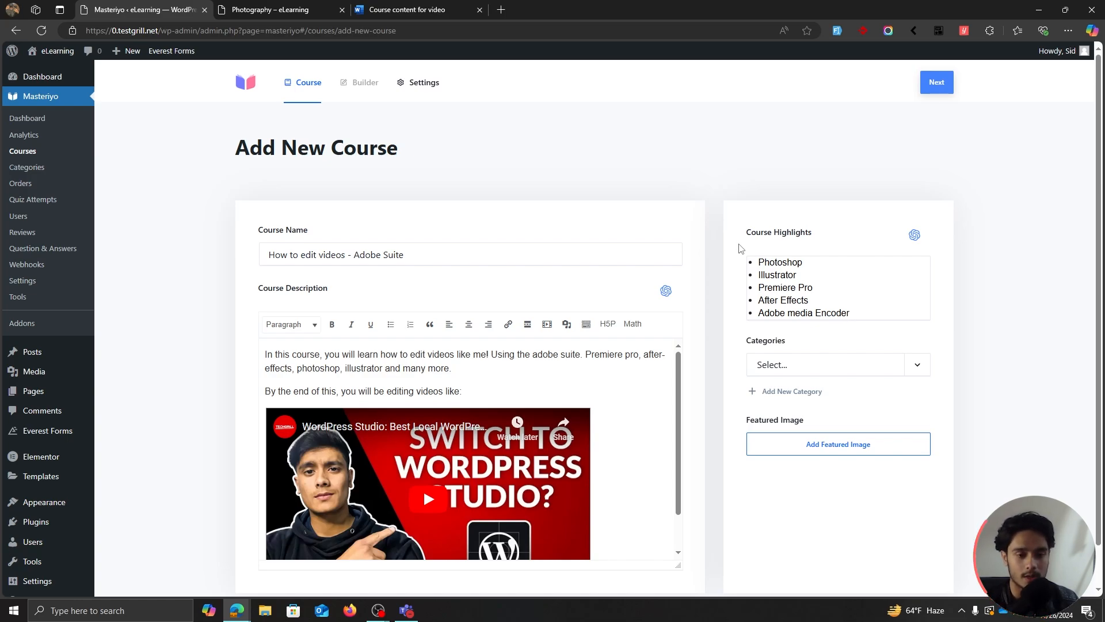
Check the available course categories and look over how courses are listed on the site's Courses page.
scroll(741, 249, down, 1)
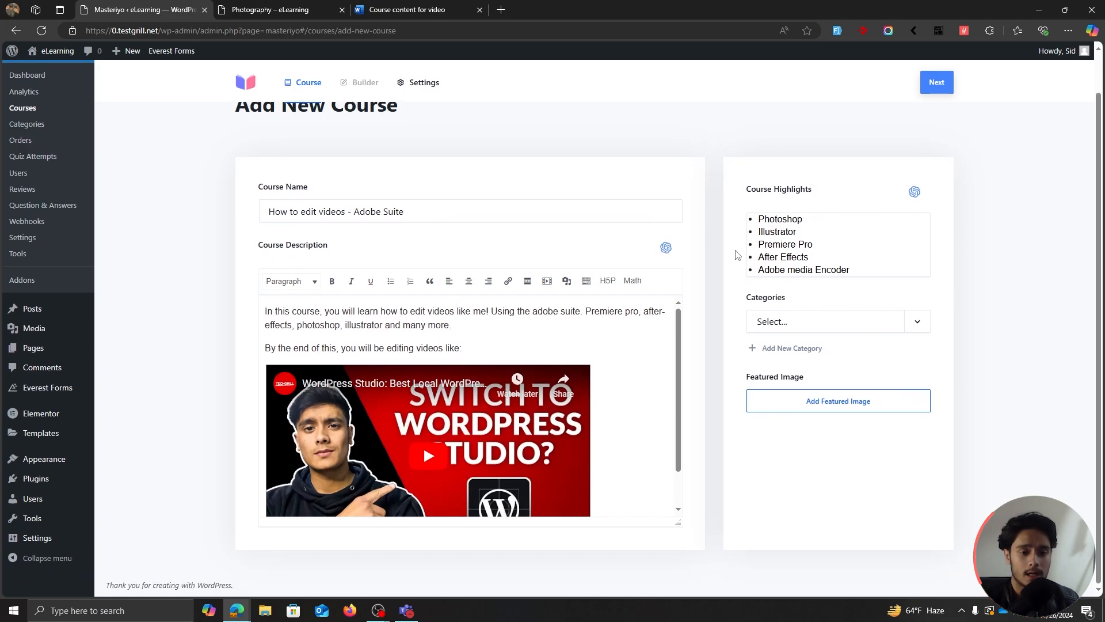
click(917, 322)
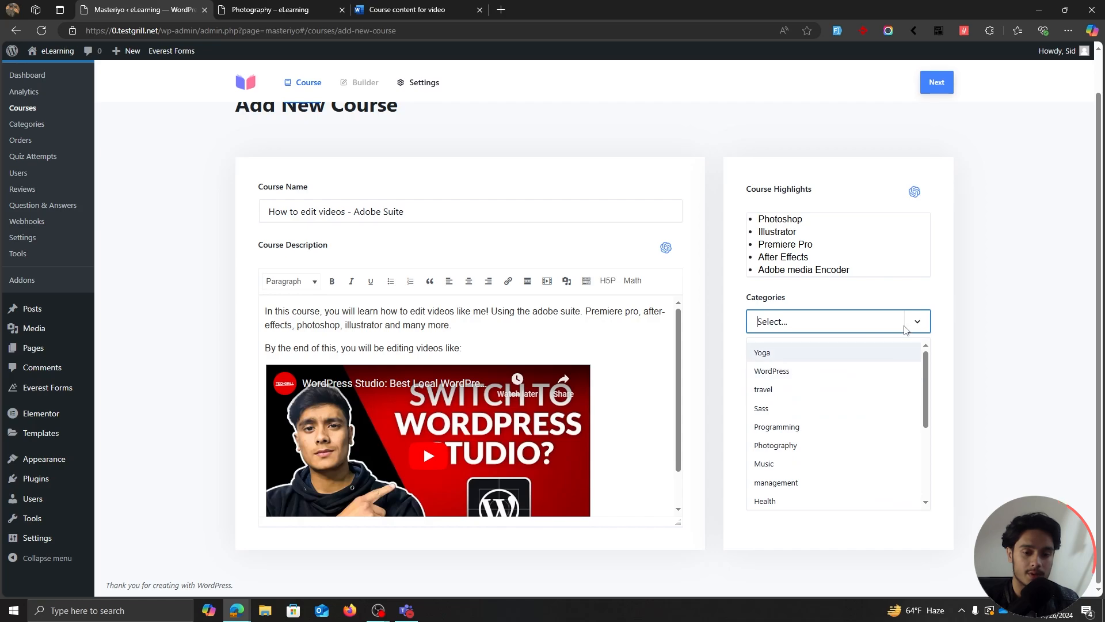
click(834, 324)
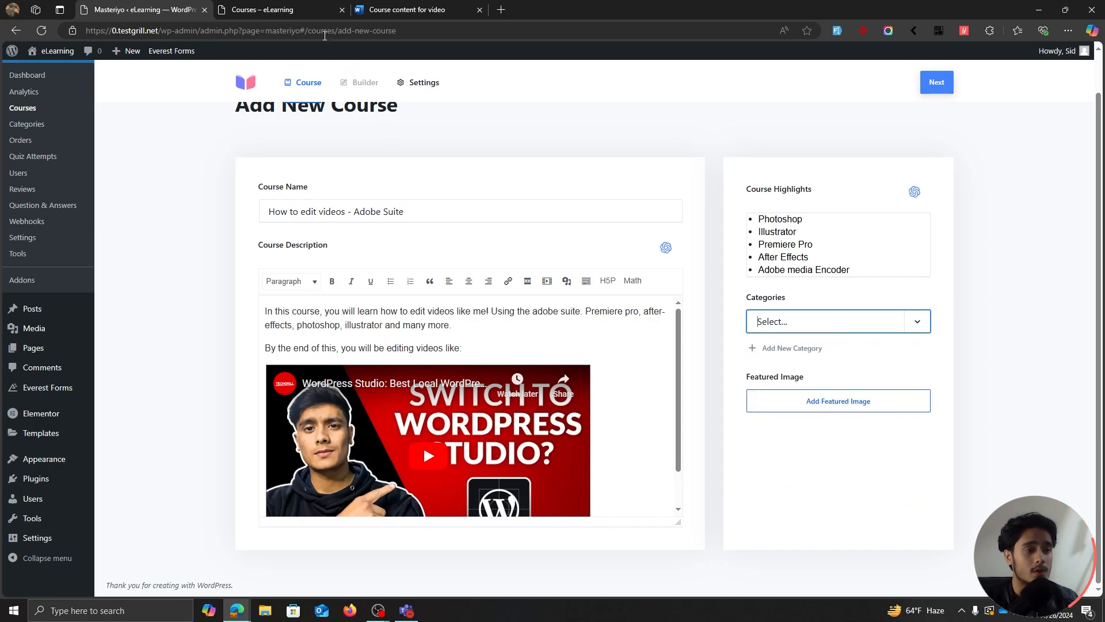
click(271, 9)
scroll(525, 284, down, 3)
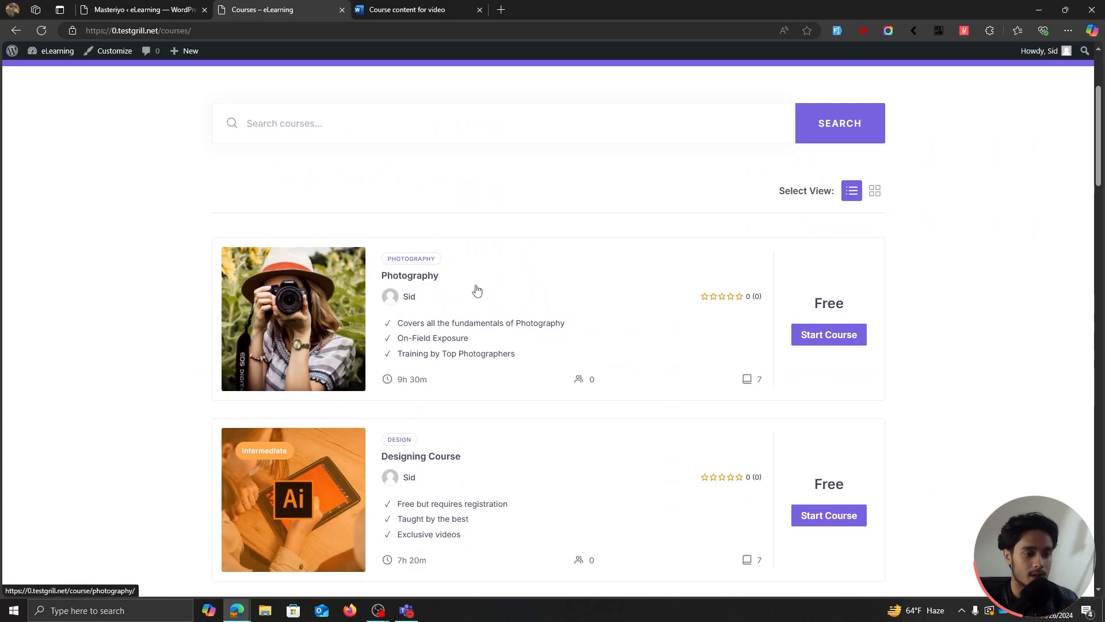
Look over the site's course list, the Programming category page and the home page.
scroll(429, 432, down, 4)
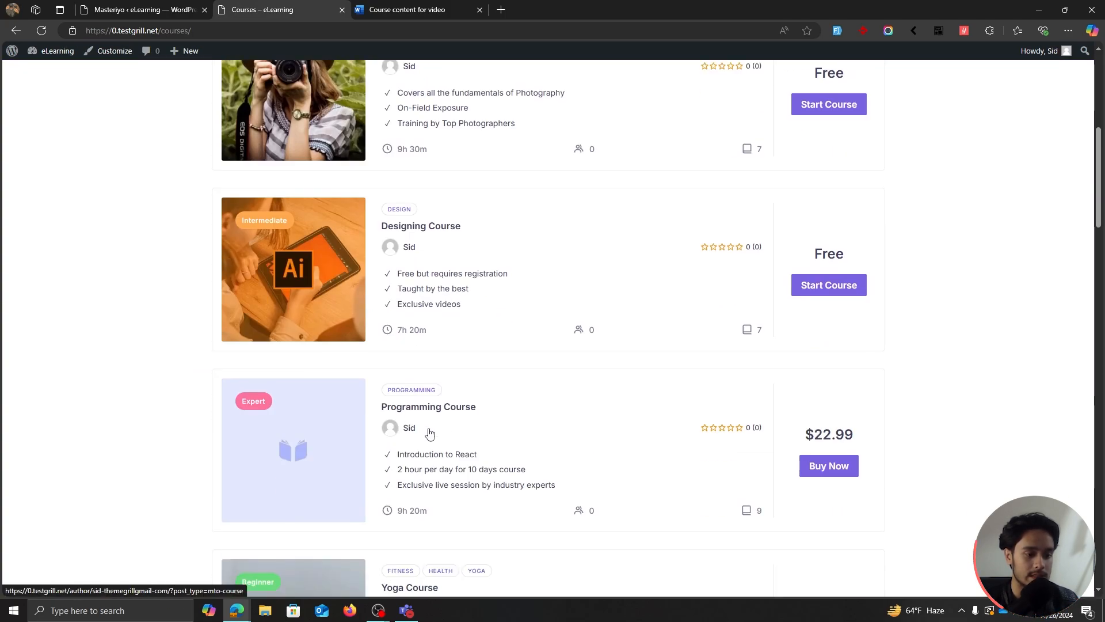
click(426, 390)
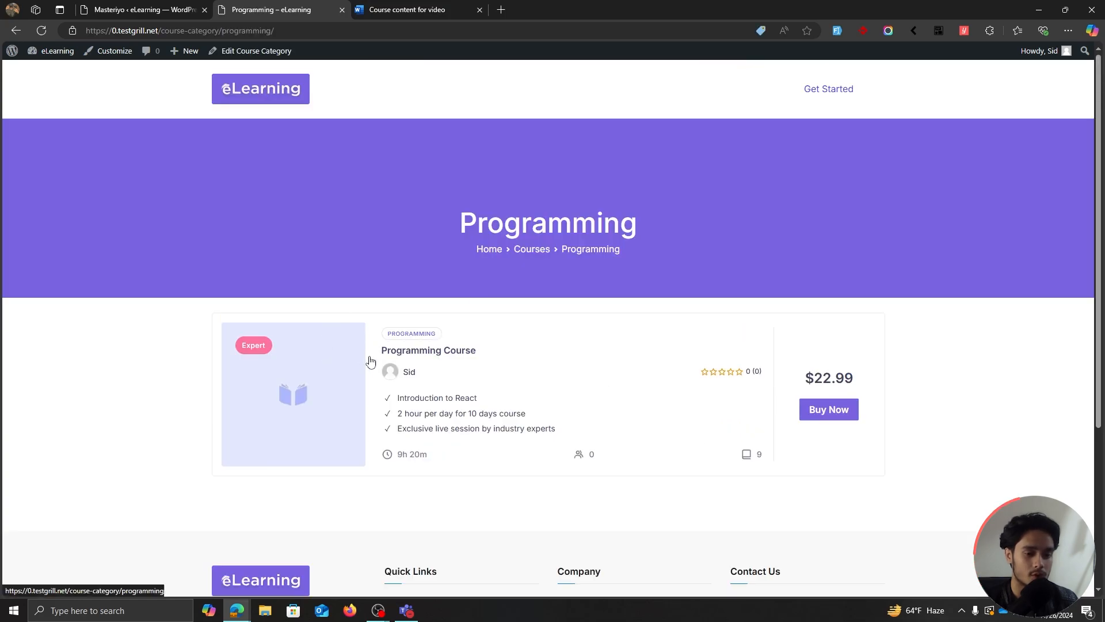
click(273, 98)
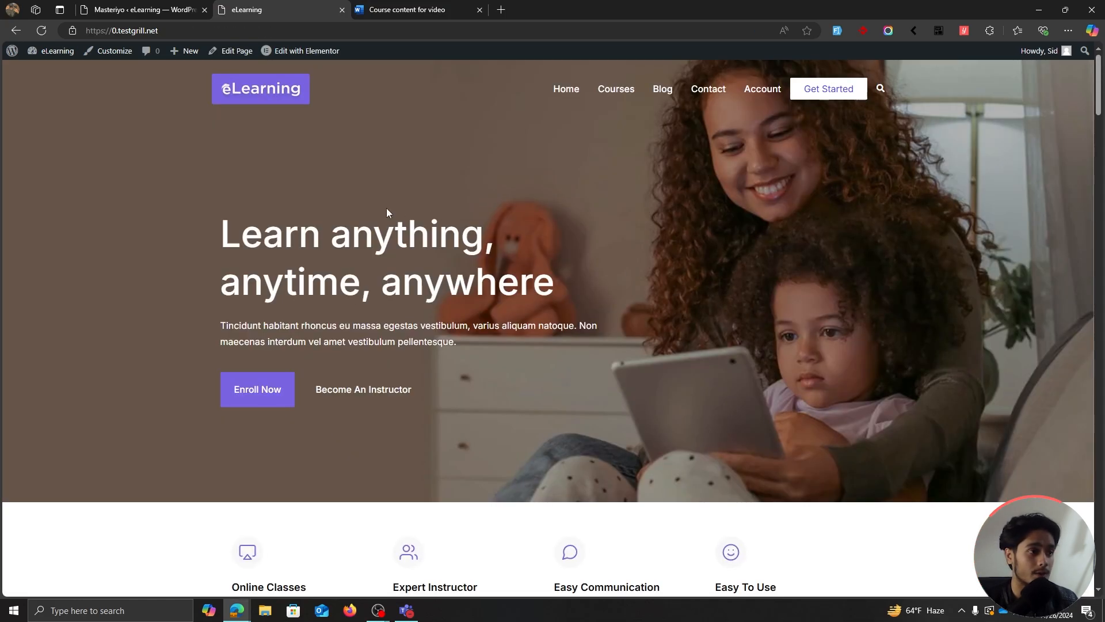
Close the site preview, return to the new course and assign it the WordPress category.
click(136, 9)
click(342, 10)
click(805, 321)
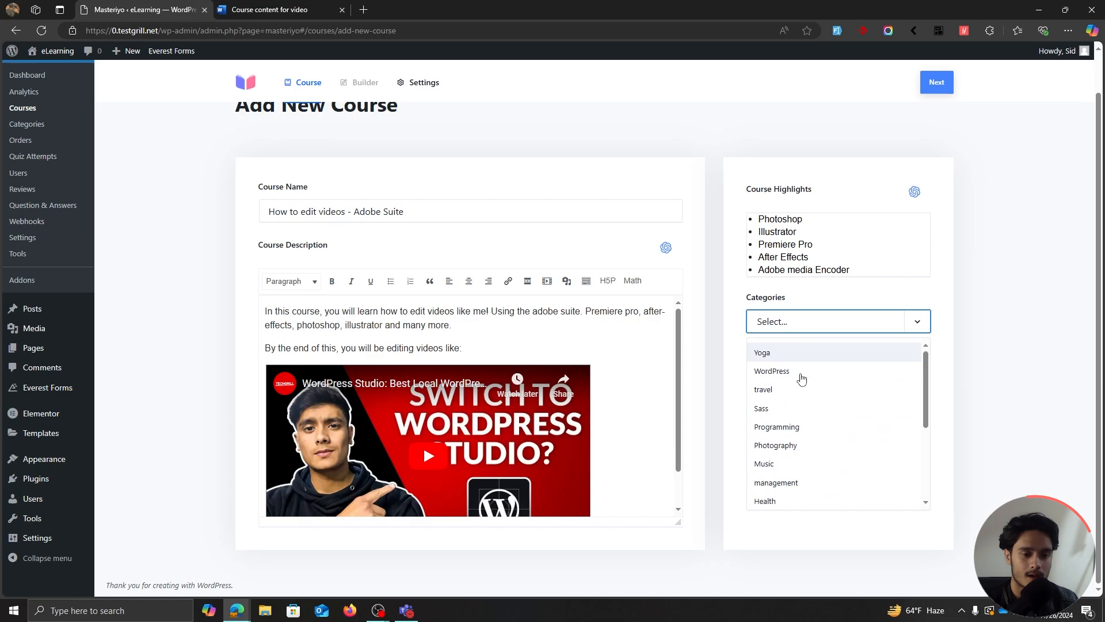
click(808, 378)
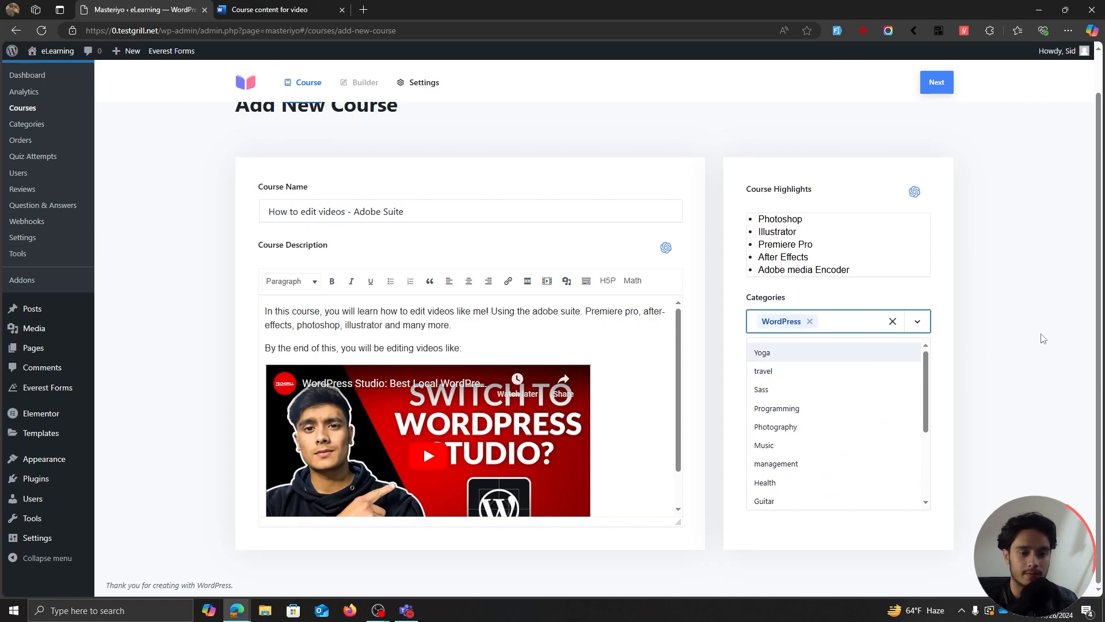
click(987, 319)
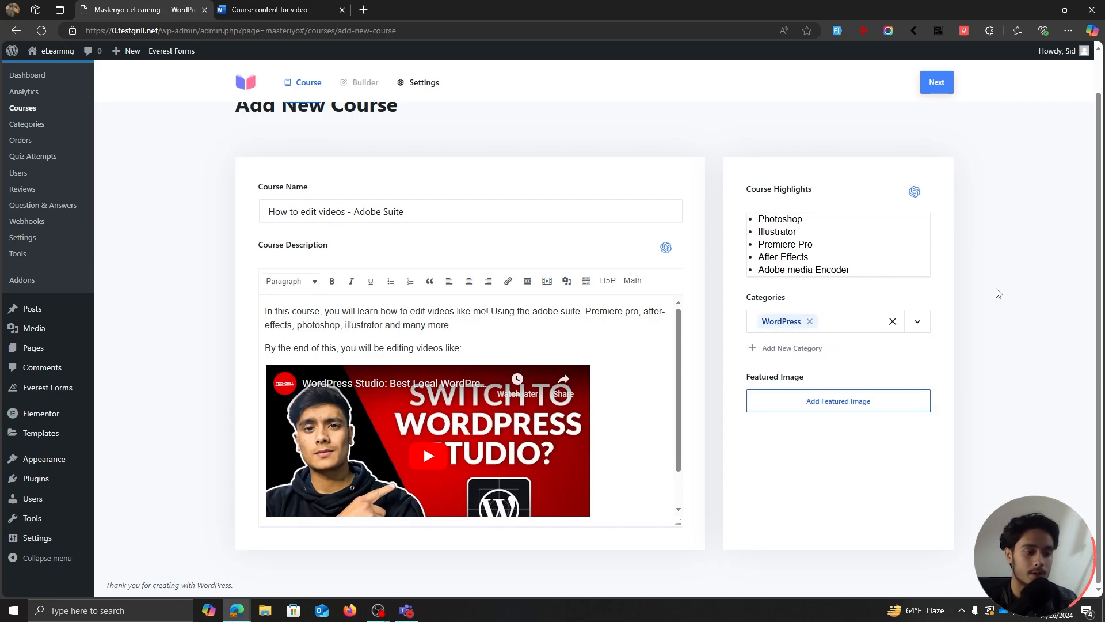
Upload the portfolio website image as the course's featured image and proceed to the course builder.
click(845, 403)
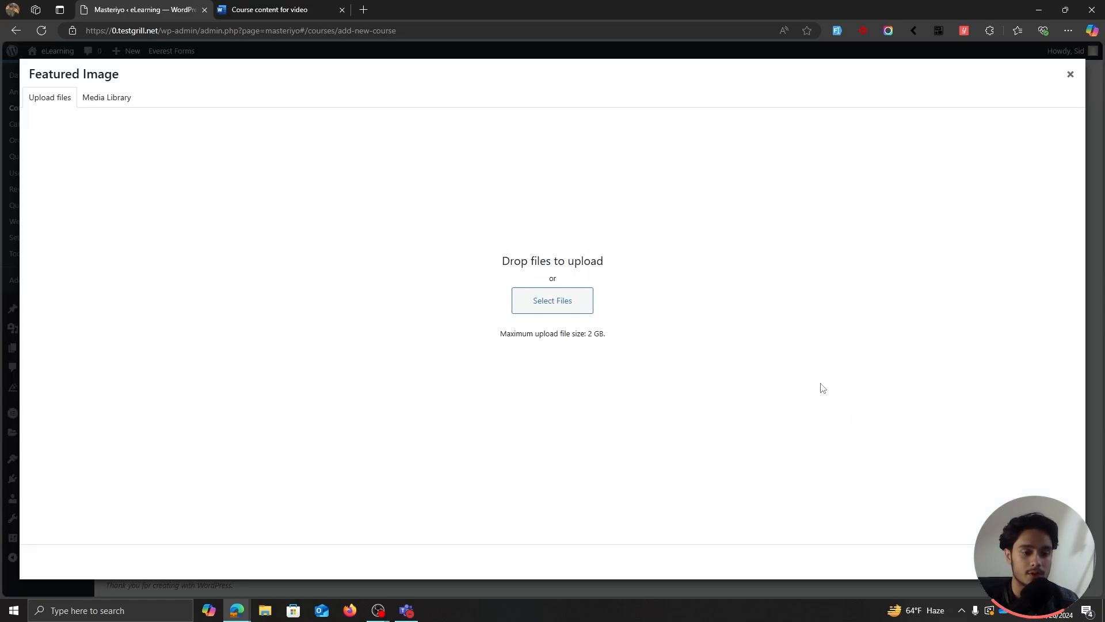
click(560, 291)
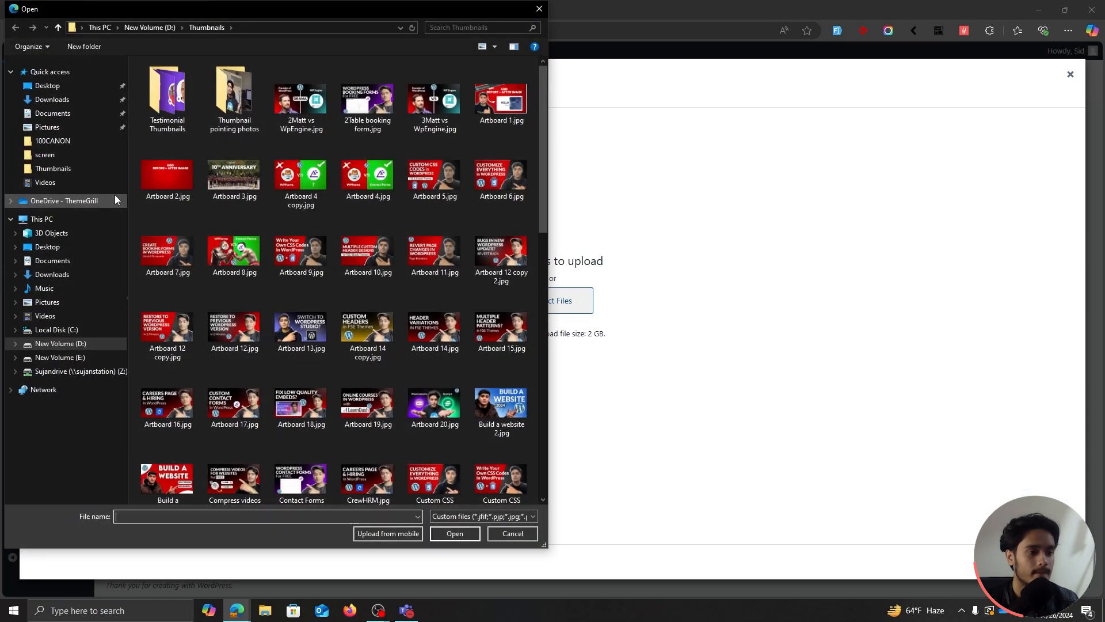
click(462, 532)
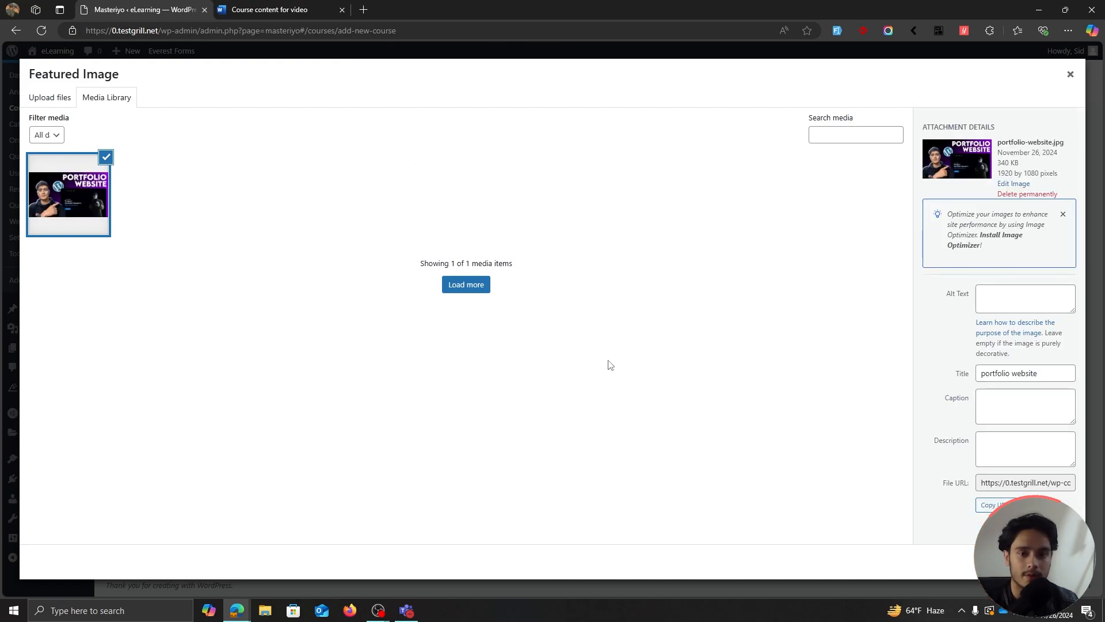
click(1036, 561)
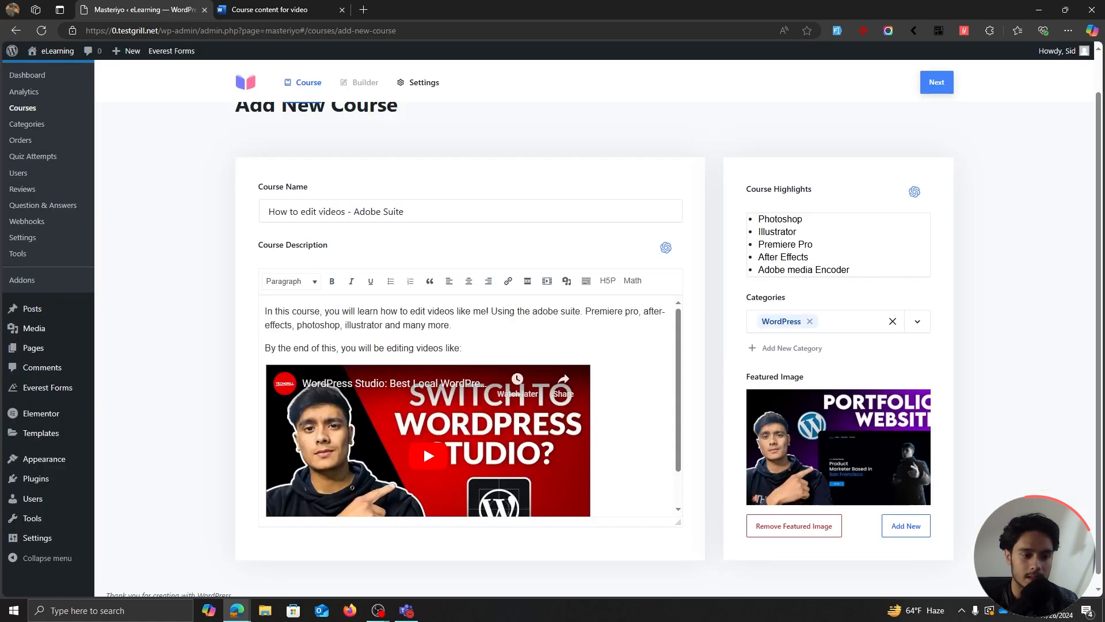
scroll(709, 373, up, 1)
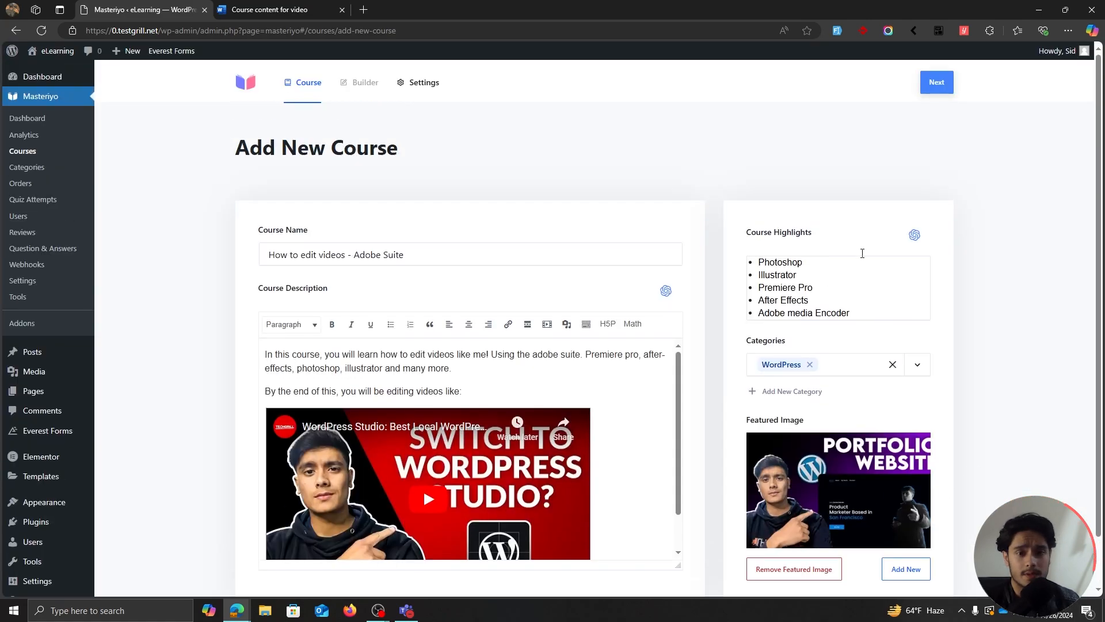
click(934, 82)
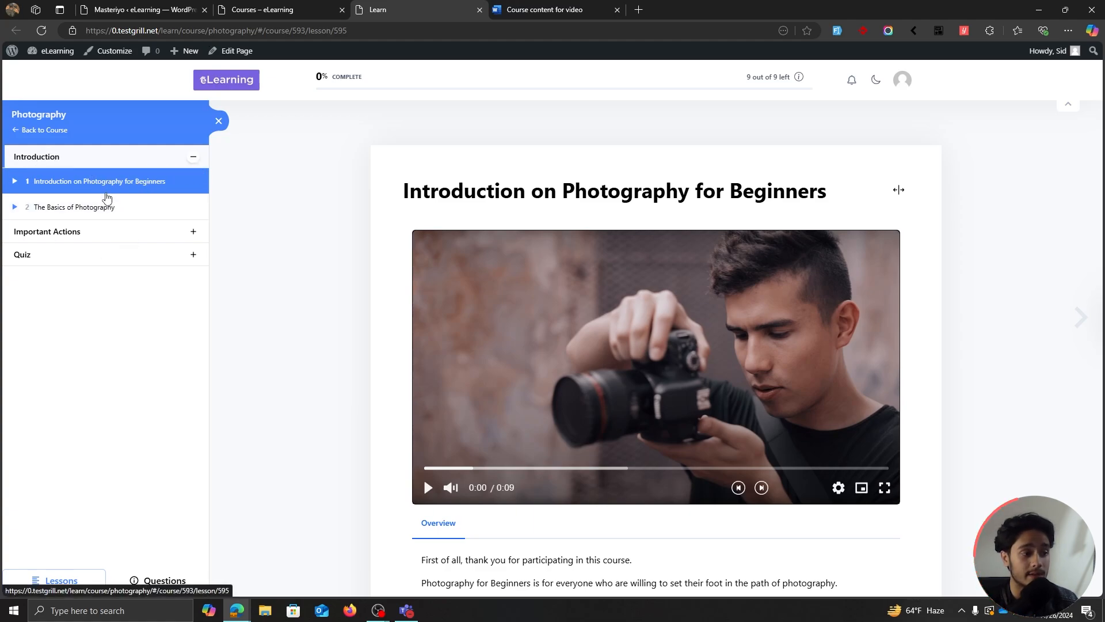
Check how the sample Photography course is divided into sections, and add a section named "Understanding the applications use" to the new course.
click(160, 237)
click(141, 330)
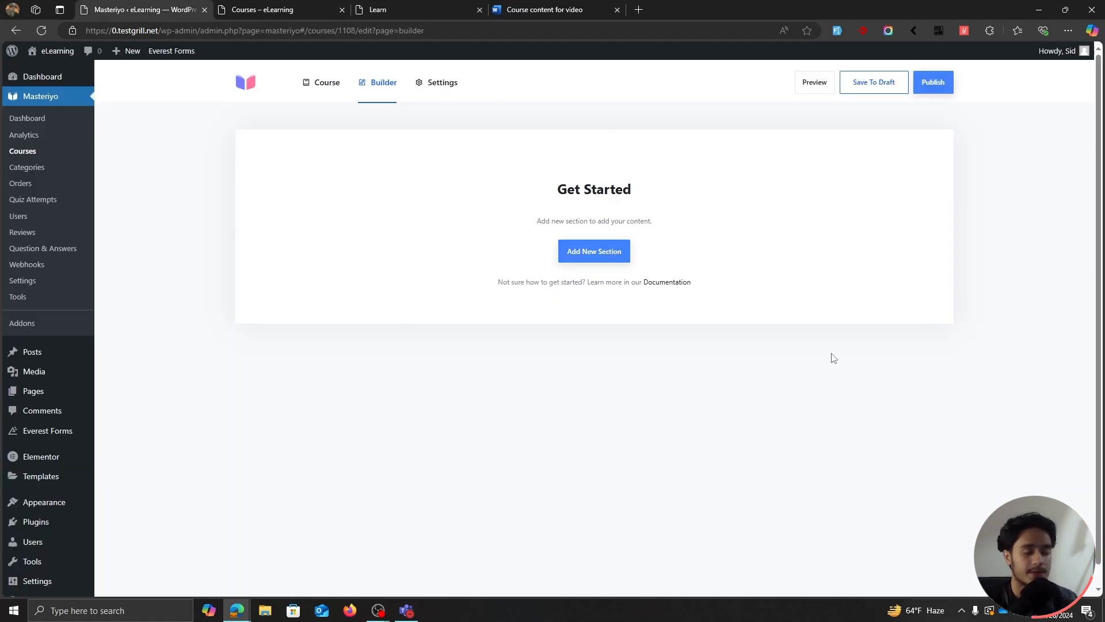
click(581, 254)
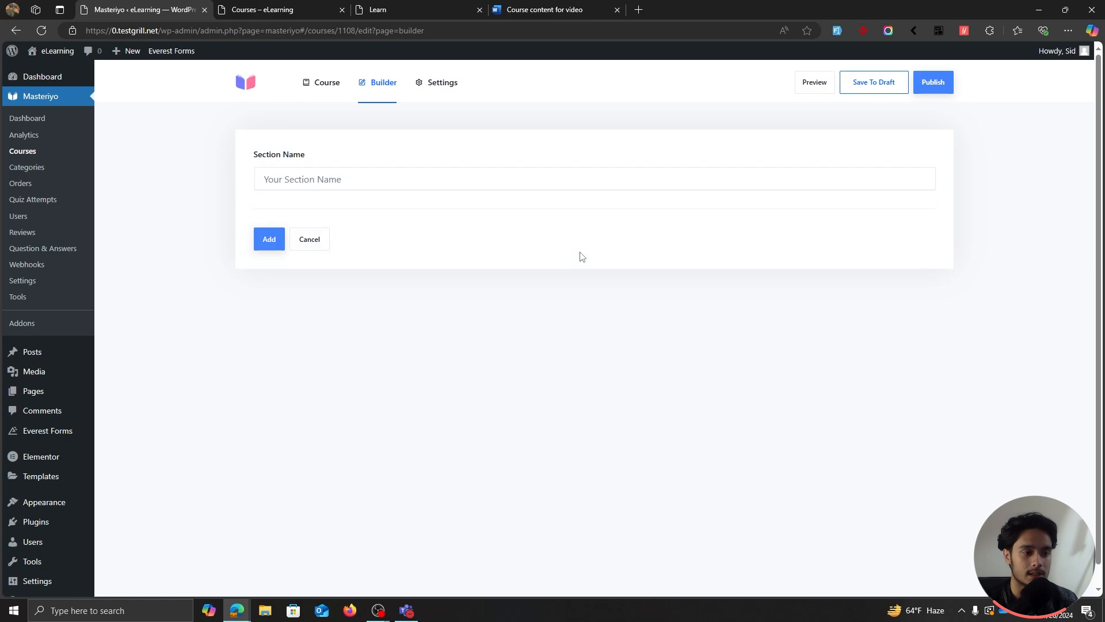
scroll(581, 257, down, 1)
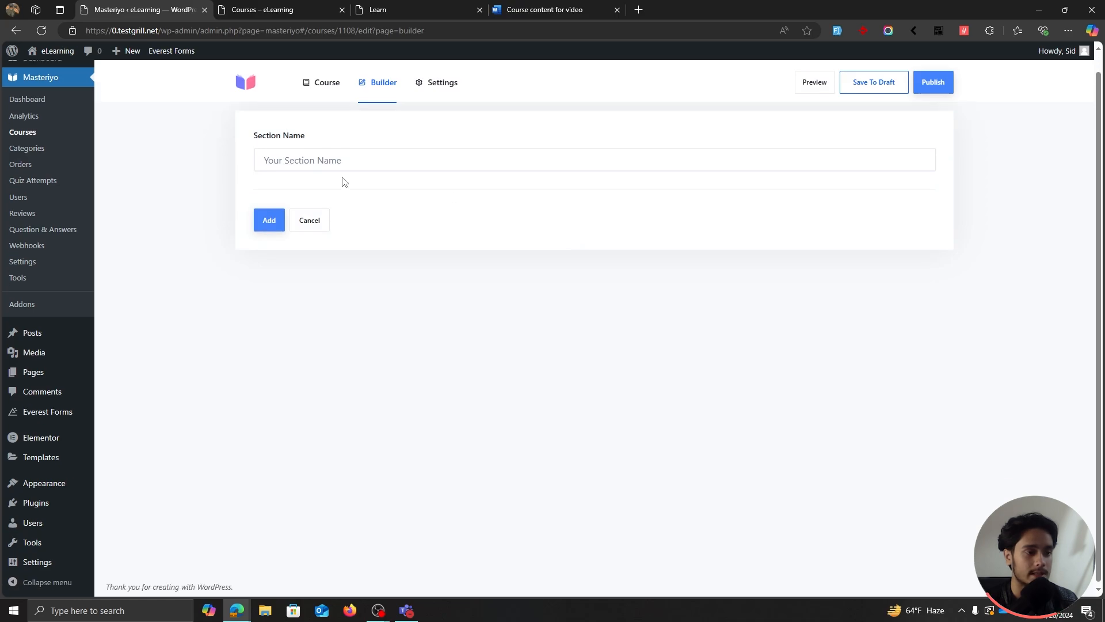
click(399, 160)
text(Understanding the applications use)
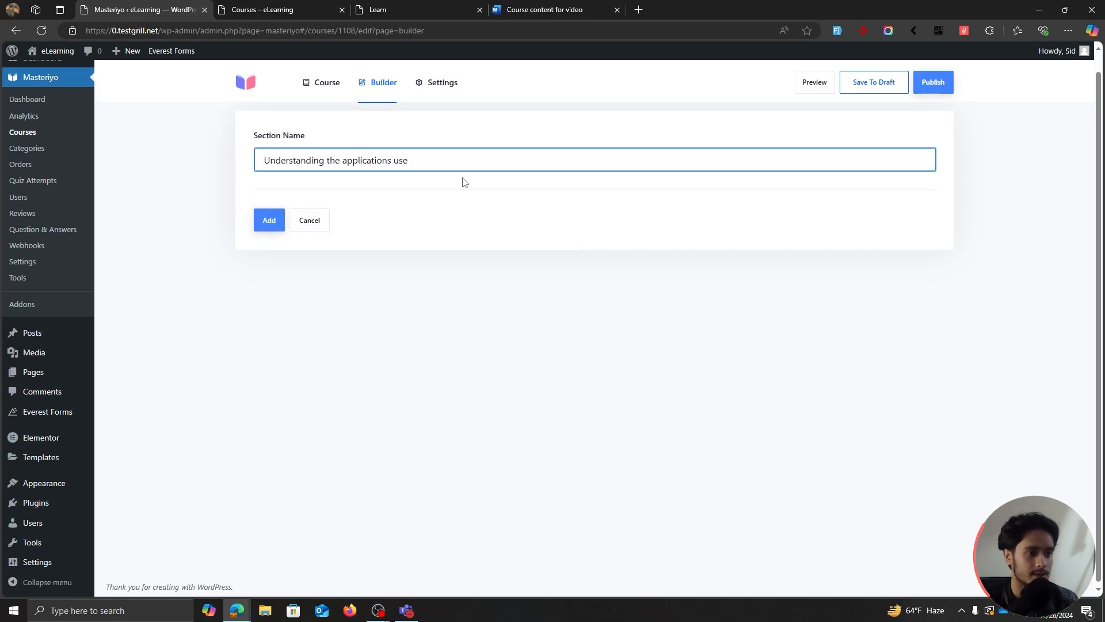
click(268, 221)
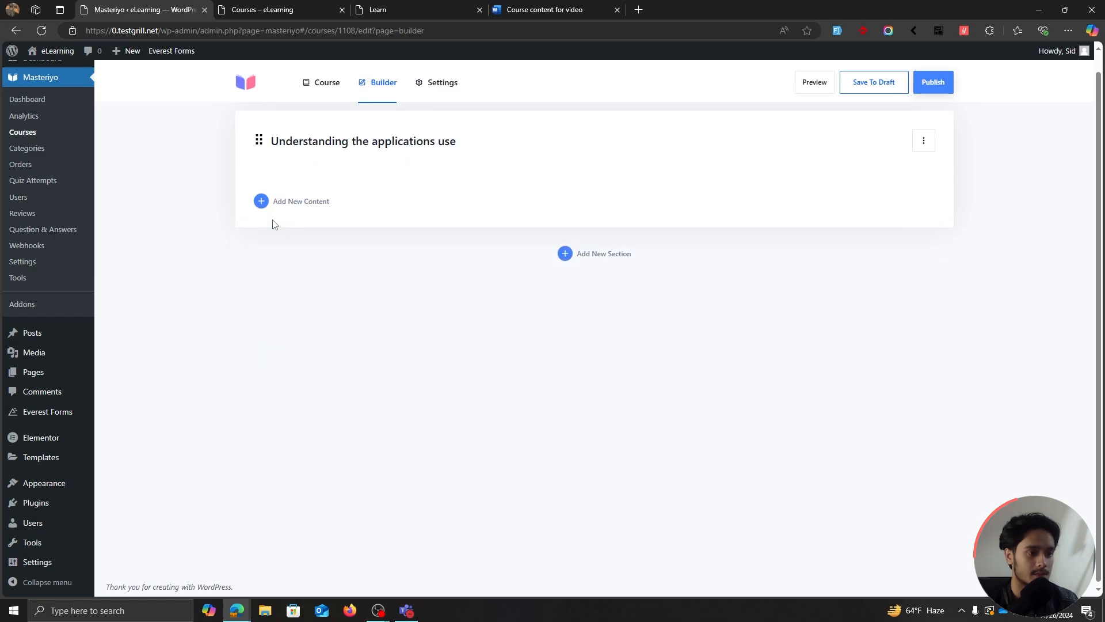
Create a video lesson in the "Understanding the applications use" section and name it Photoshop.
click(327, 203)
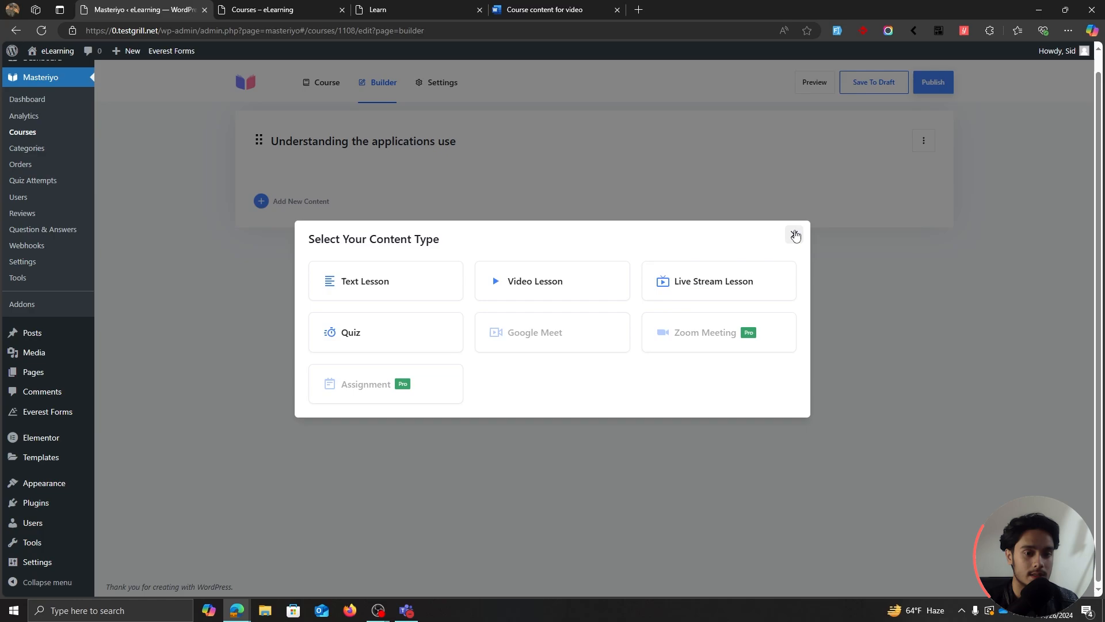
click(794, 235)
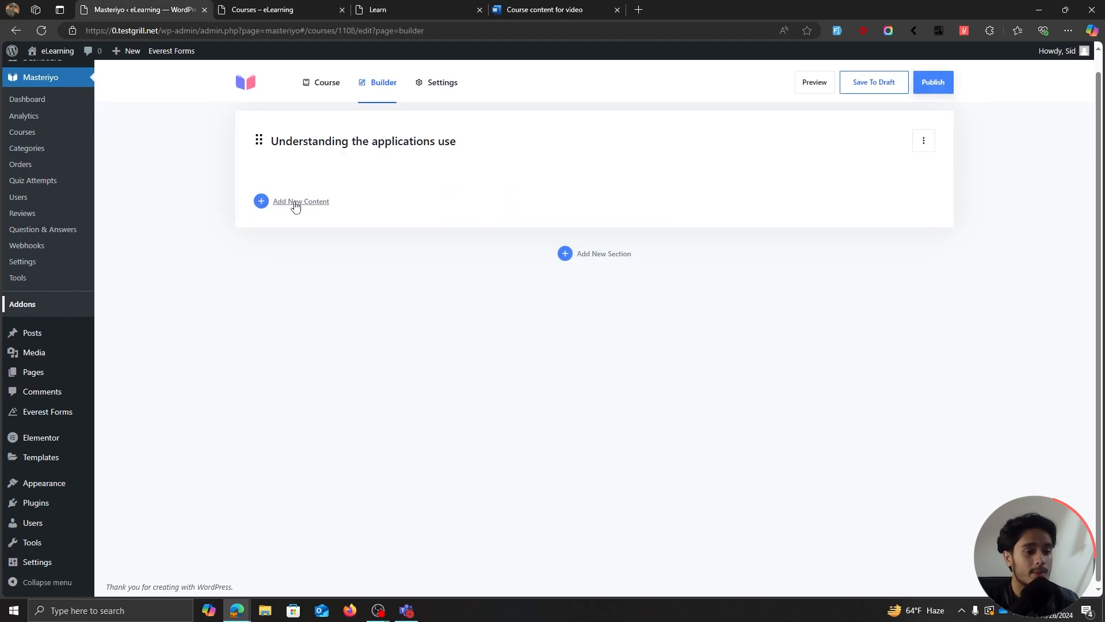
click(294, 201)
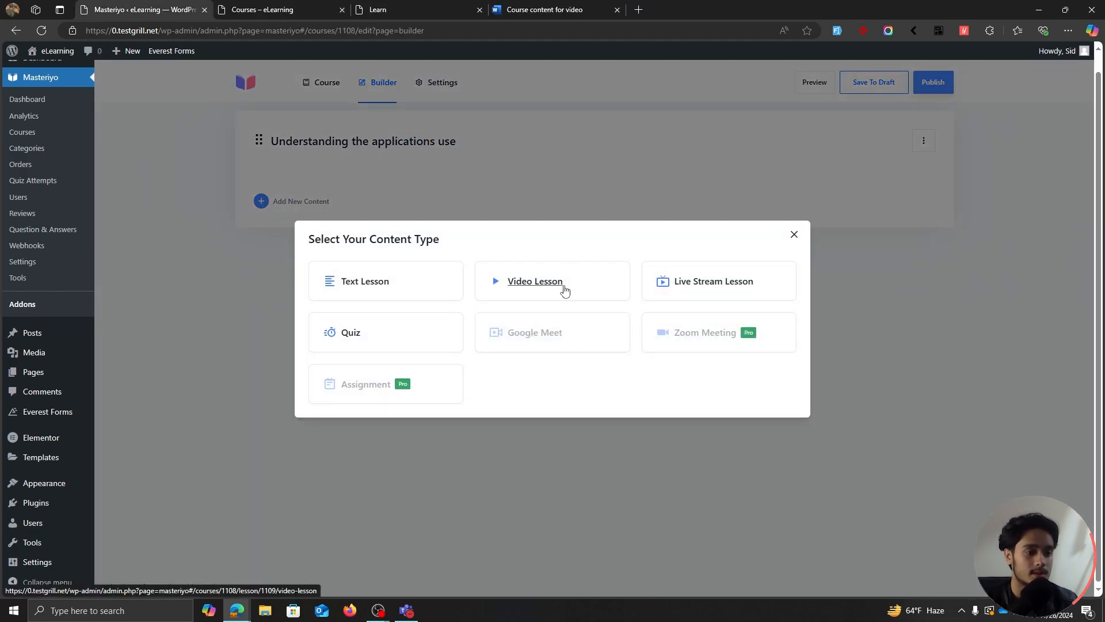
click(562, 288)
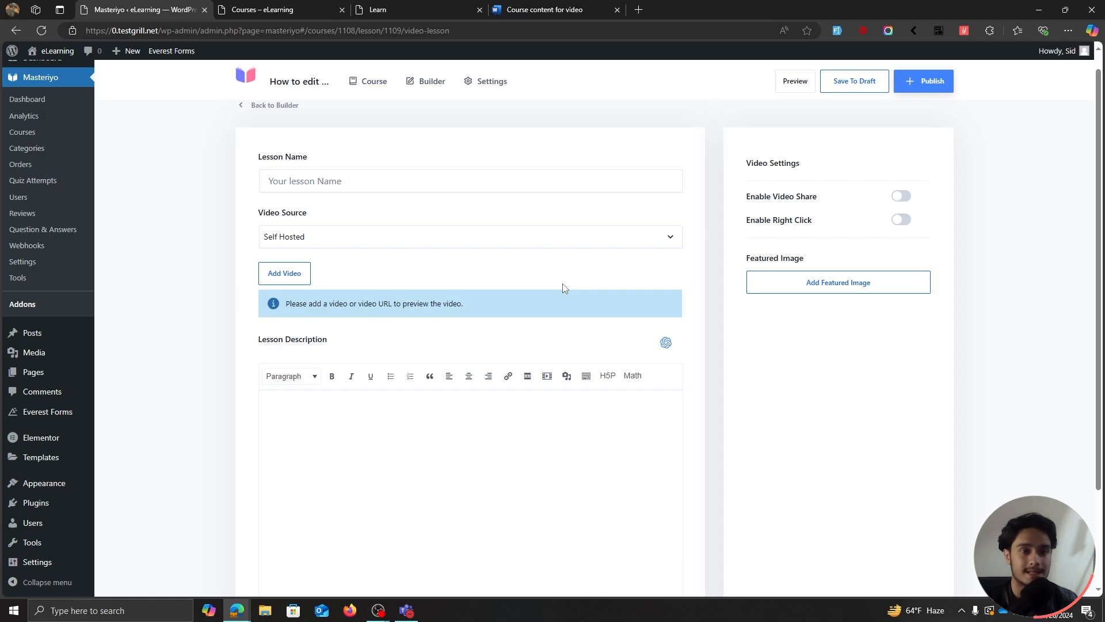
click(469, 171)
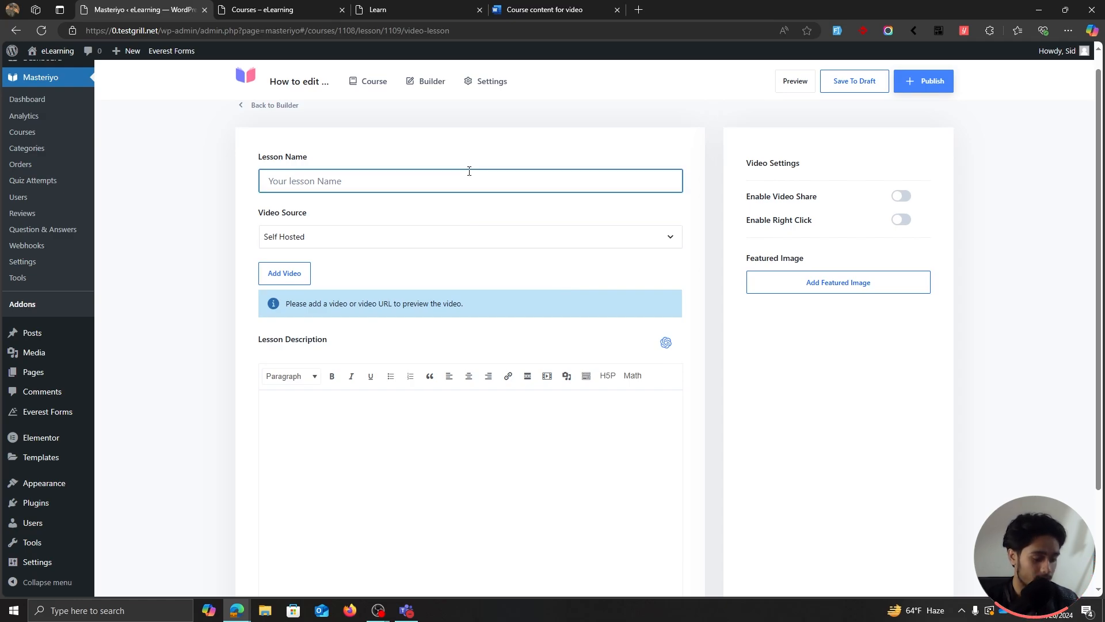
text(FO)
key(BackSpace)
key(BackSpace)
text(Photoshop)
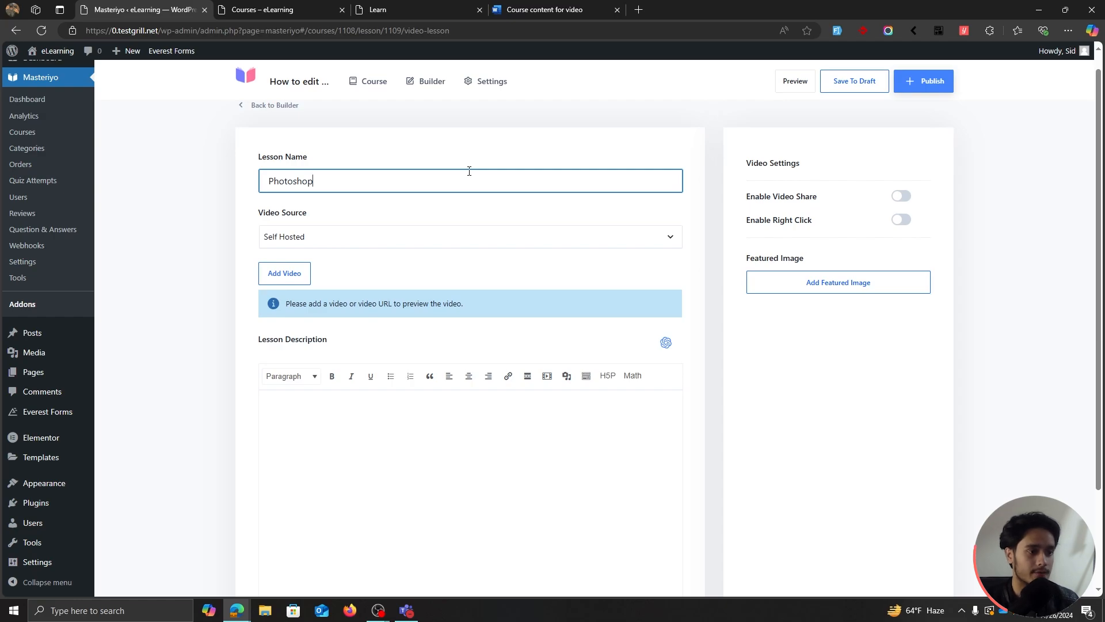
click(377, 237)
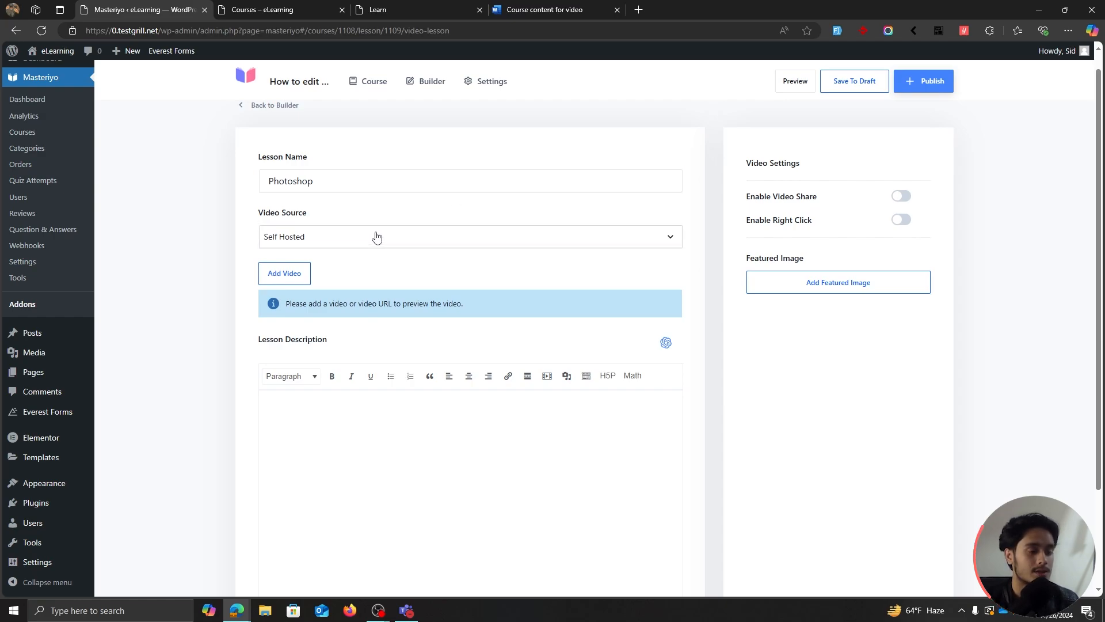
click(376, 236)
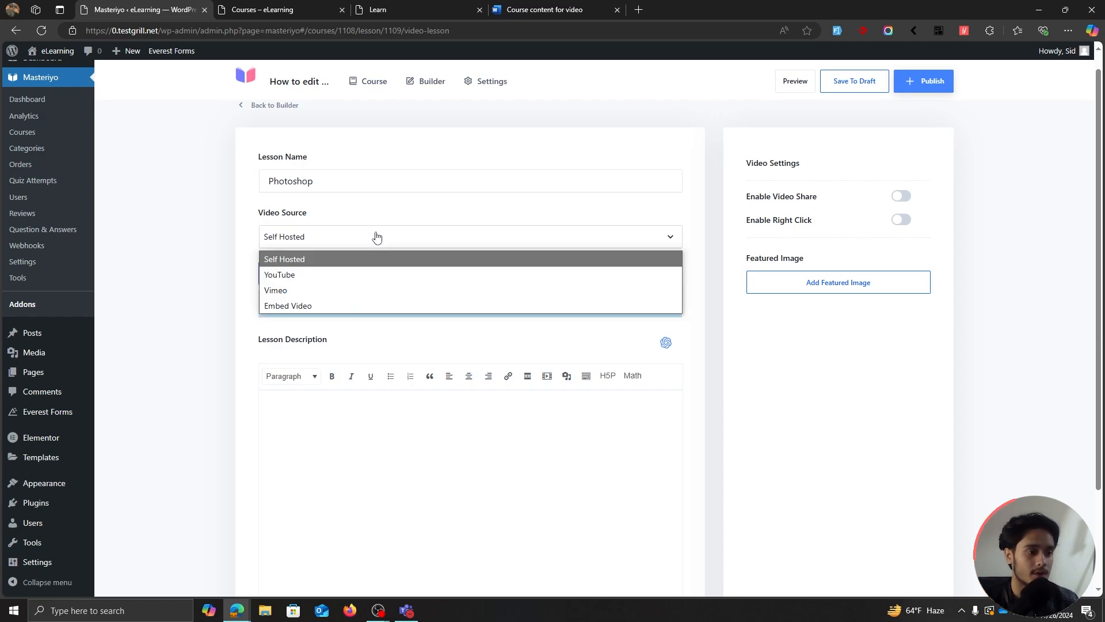
click(327, 275)
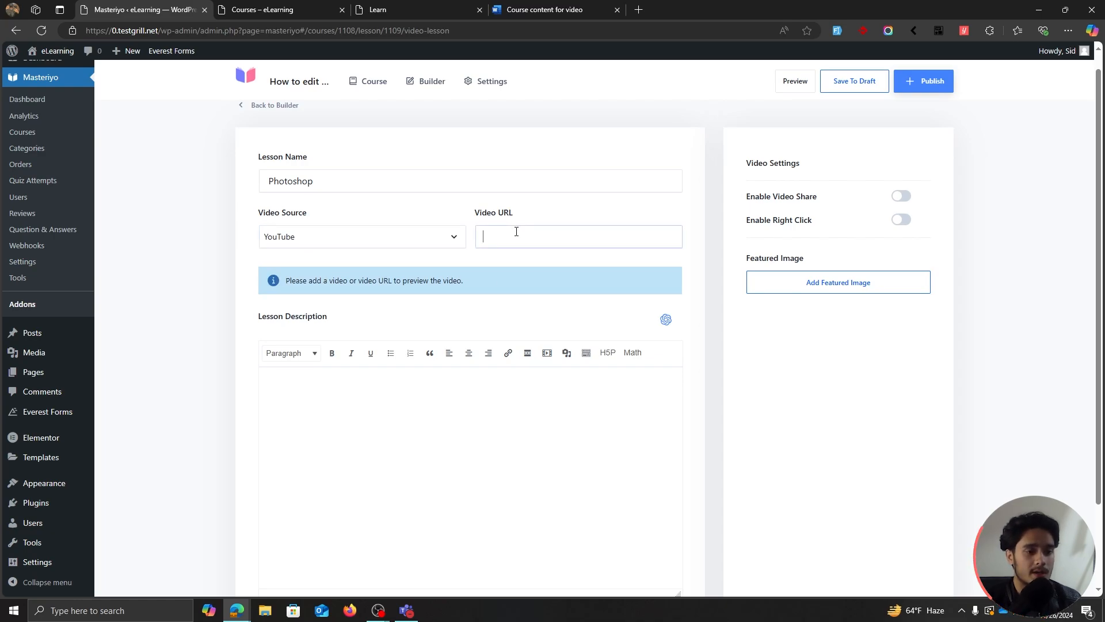
text(https://www.youtube.com/watch?v=pB9R_-FReHg)
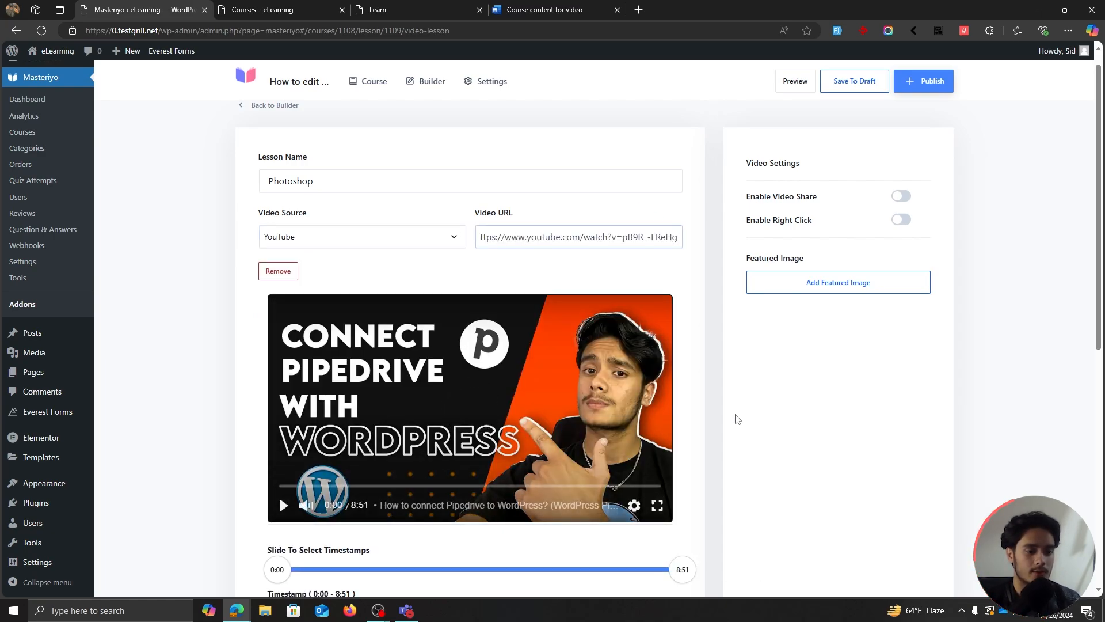
Add a timestamp titled Intro to the lesson video, covering 0:00 to 0:38.
scroll(712, 410, down, 4)
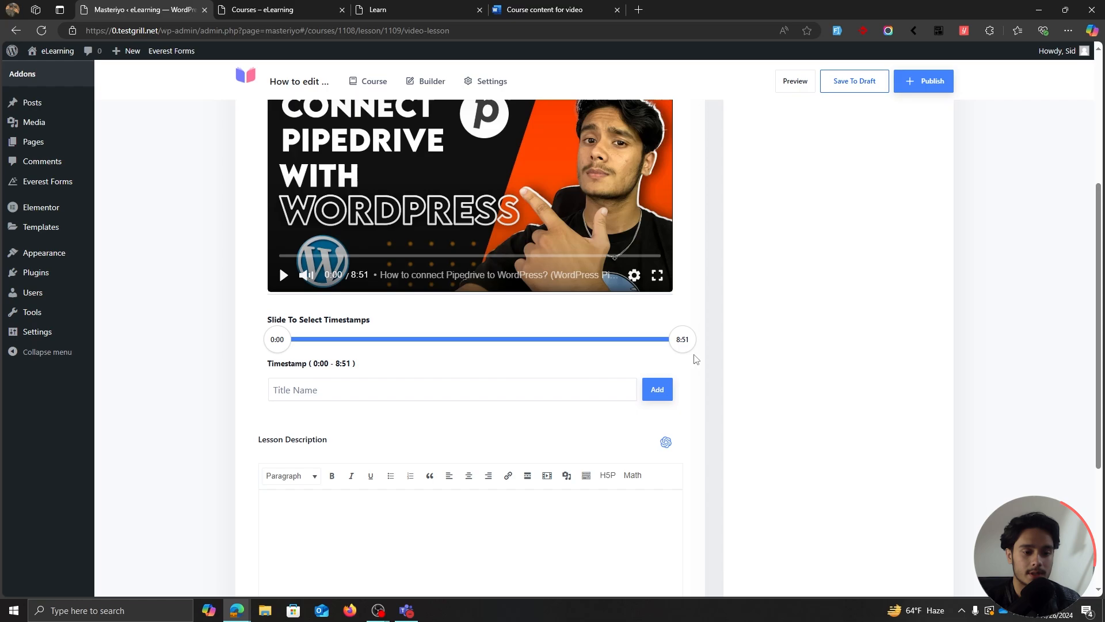
click(469, 390)
text(Start)
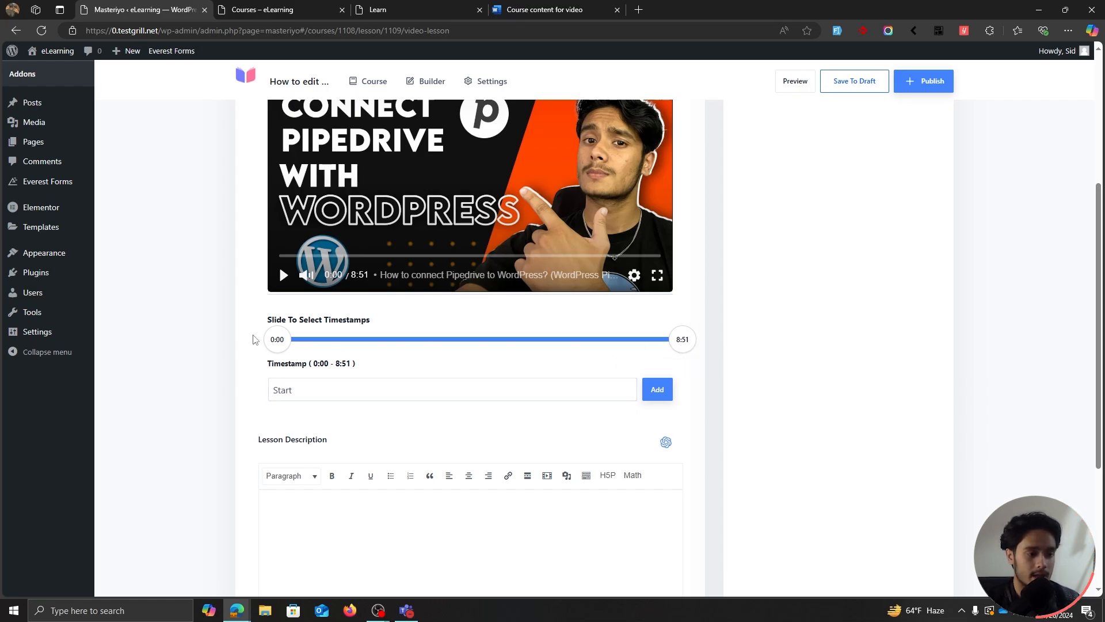
drag(684, 340, 297, 350)
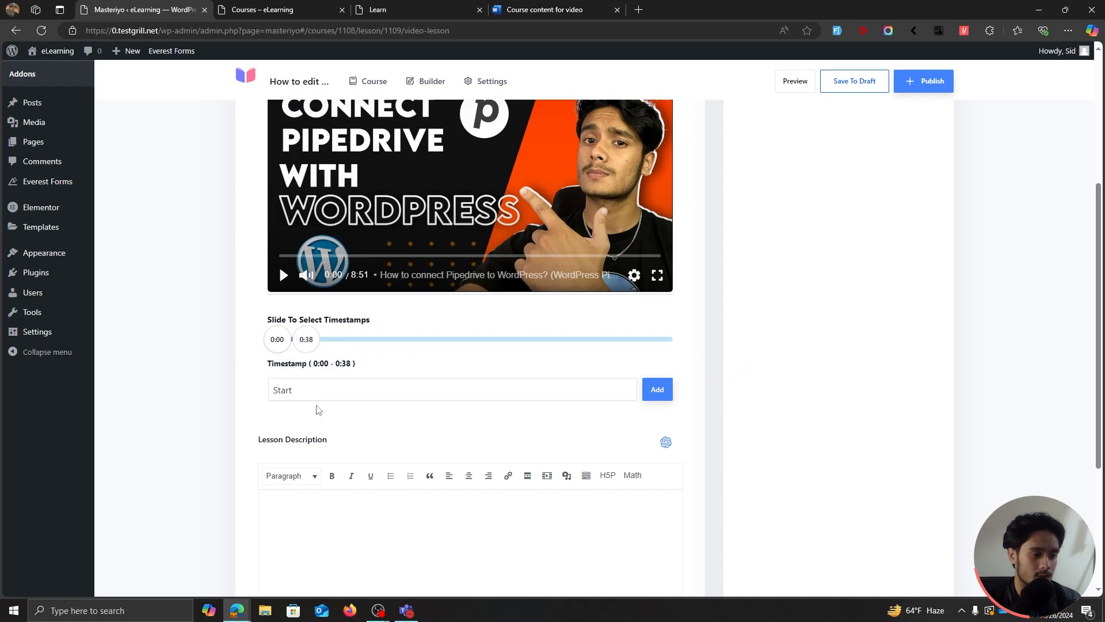
double_click(277, 385)
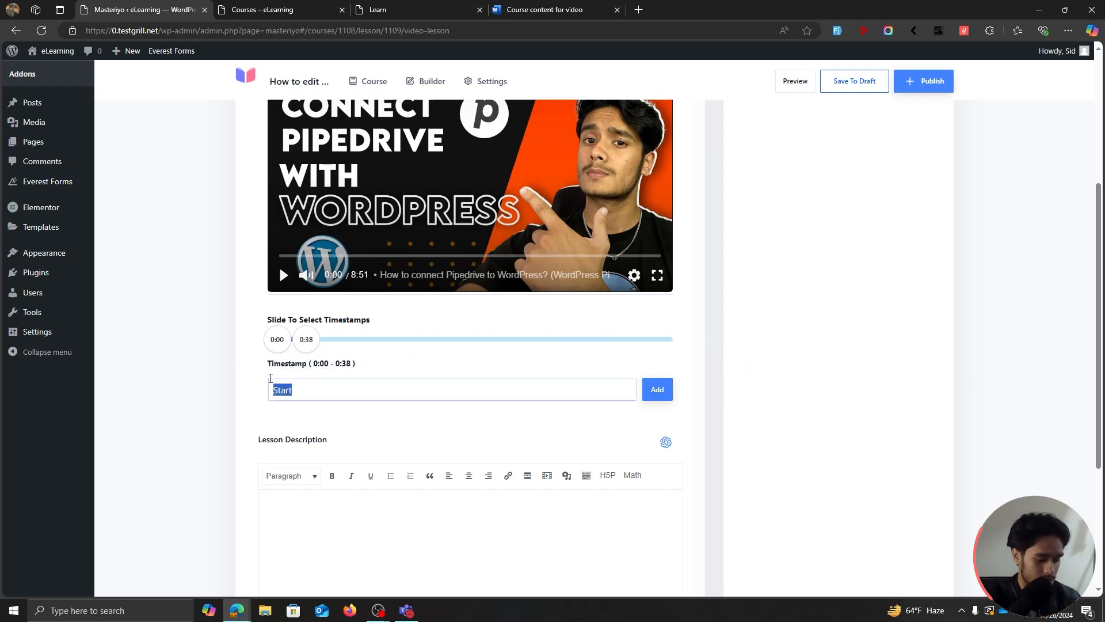
text(Intro)
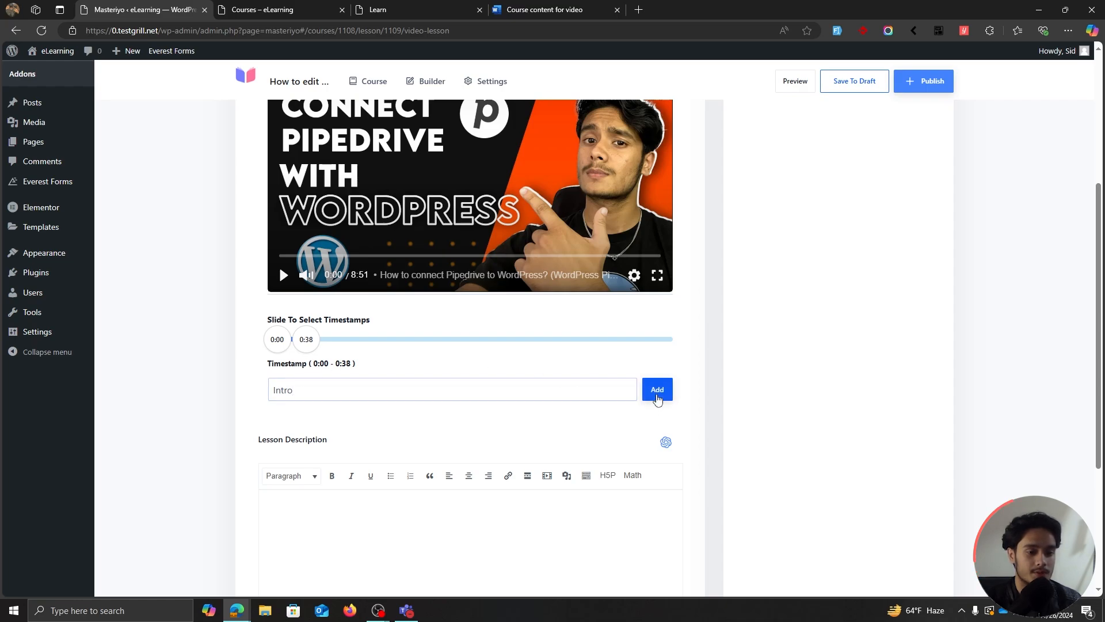
click(657, 389)
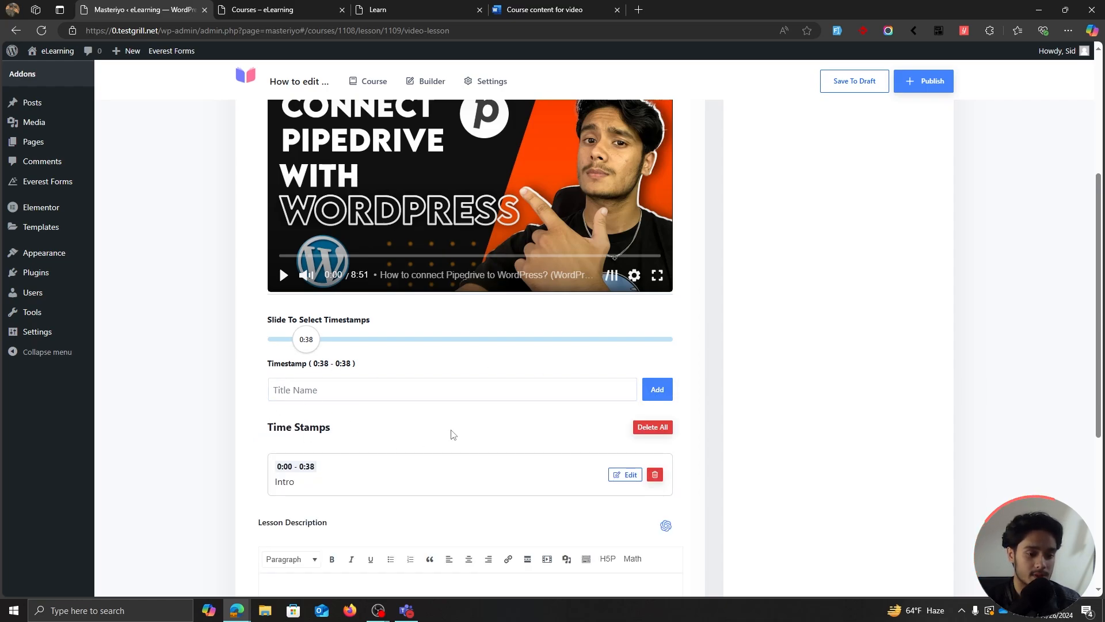
scroll(774, 399, up, 3)
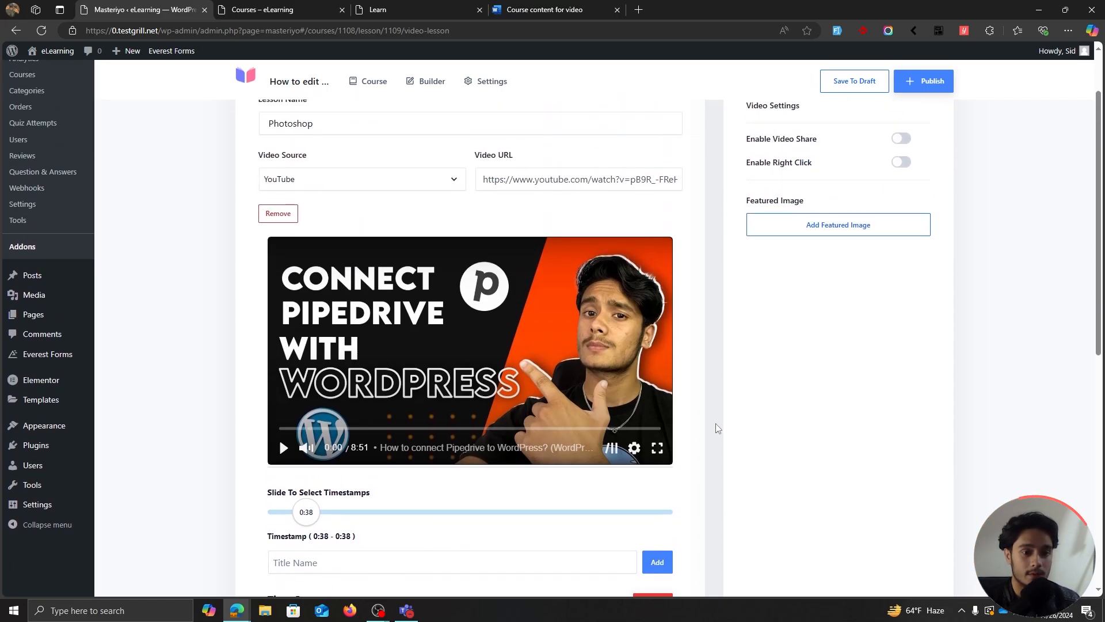
scroll(714, 421, down, 7)
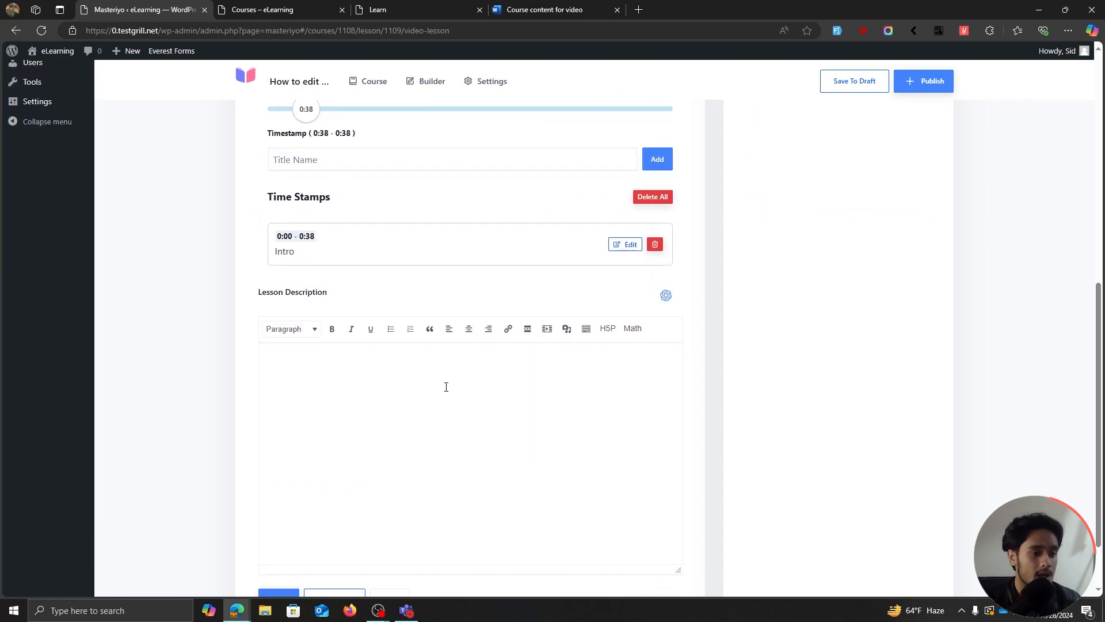
Fill the lesson description with two paragraphs of Lorem ipsum placeholder text and make the opening words "Lorem ipsum dolor" bold.
click(390, 362)
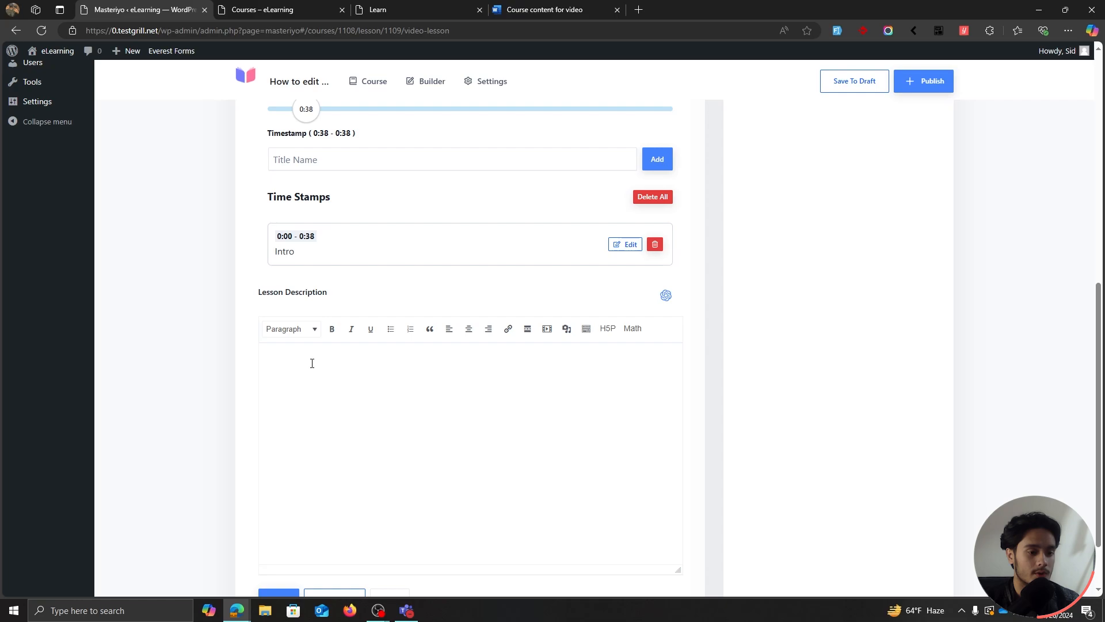
text(Lorem ipsum dolor sit amet, consectetur adipiscing elit. In a tellus vel nibh lobortis varius tempor eu neque. Pellentesque habitant morbi tristique senectus et netus et malesuada fames ac turpis egestas. Vestibulum consectetur elit justo, id hendrerit nunc fermentum quis. Nullam condimentum mauris sed eros rhoncus euismod a sit amet neque. Phasellus nec varius elit. Aliquam quis est feugiat, mattis diam non, ultricies neque. Aliquam sodales sapien eget ultricies tempor. Sed lectus lacus, sagittis commodo ullamcorper eu, vulputate aliquam justo. Quisque vehicula risus vitae euismod maximus. Morbi molestie mattis enim, vel volutpat nunc dictum tempus. Cras porta libero nec aliquet aliquet. Integer blandit lorem arcu. Vivamus nec ornare mauris, vel malesuada dui. Vestibulum vel commodo mauris, vitae posuere leo. Phasellus dapibus sagittis quam, at congue nisi pellentesque non. Donec interdum et nibh sed pellentesque. Cras ac ex ut elit aliquam condimentum at sed justo. Aenean rhoncus pharetra ante, vel commodo est auctor vel. Nunc convallis turpis in augue tristique, vel malesuada libero scelerisque. Maecenas vehicula aliquam tellus, vel rutrum urna facilisis sed.)
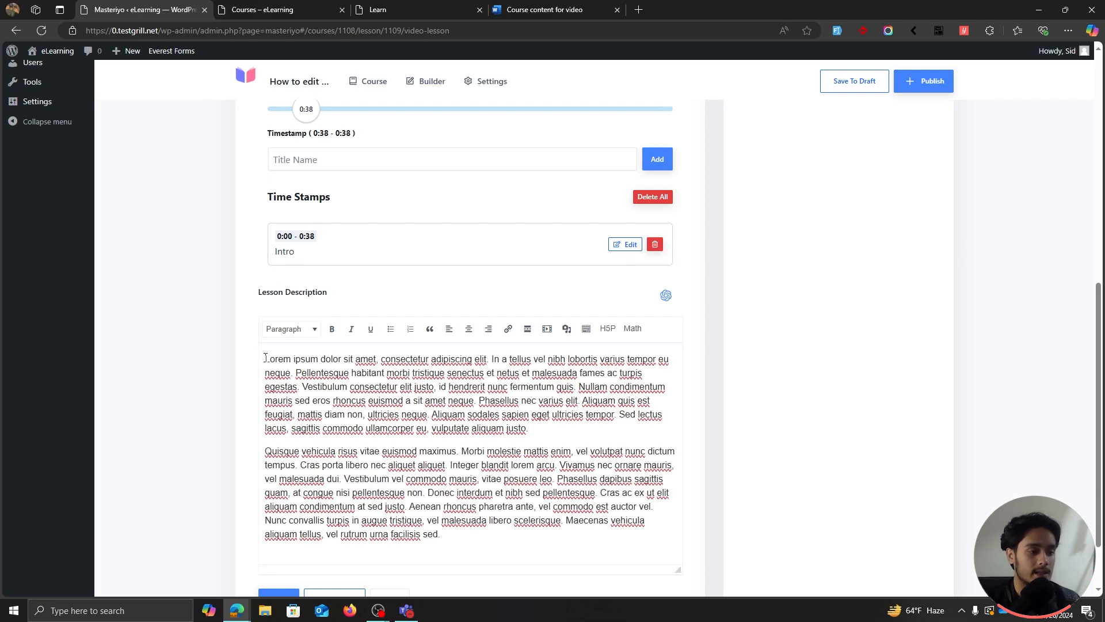
drag(265, 359, 342, 360)
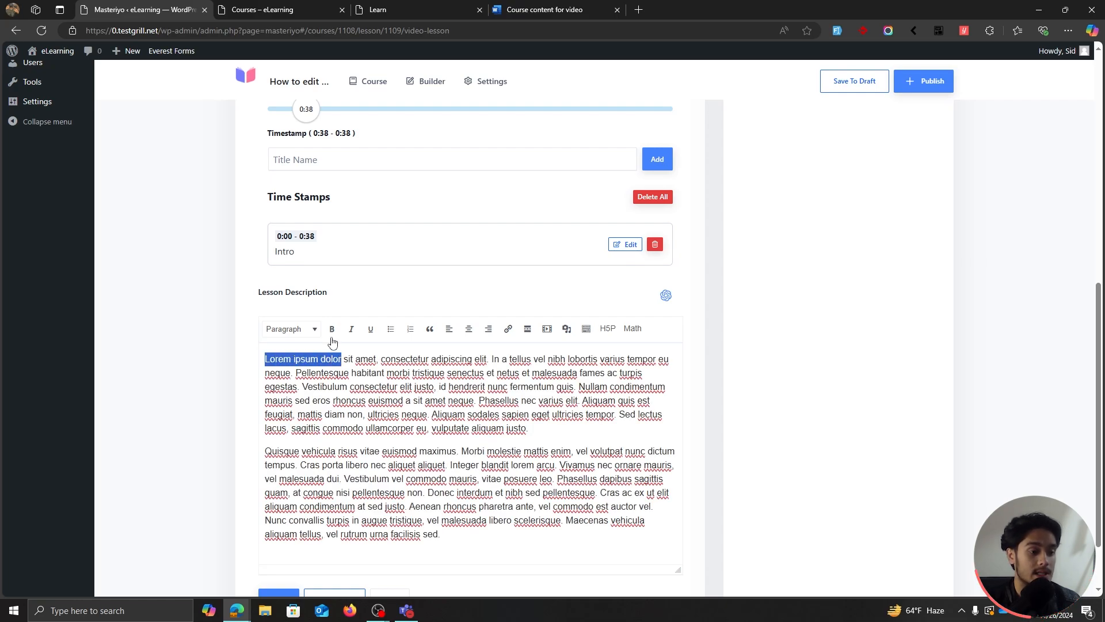
click(332, 335)
click(360, 356)
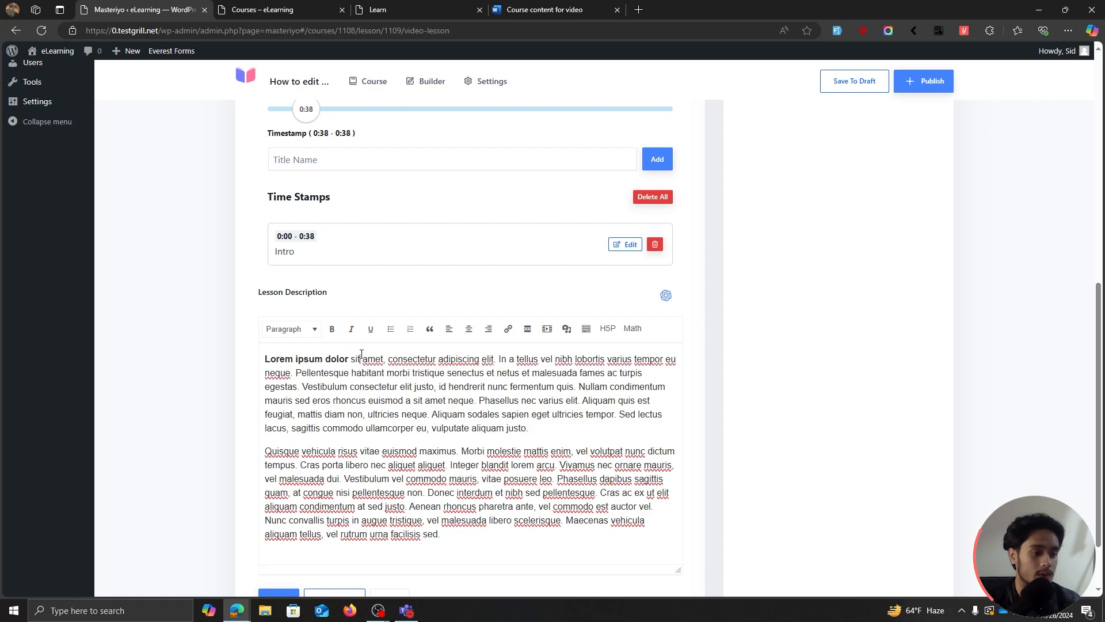
click(305, 329)
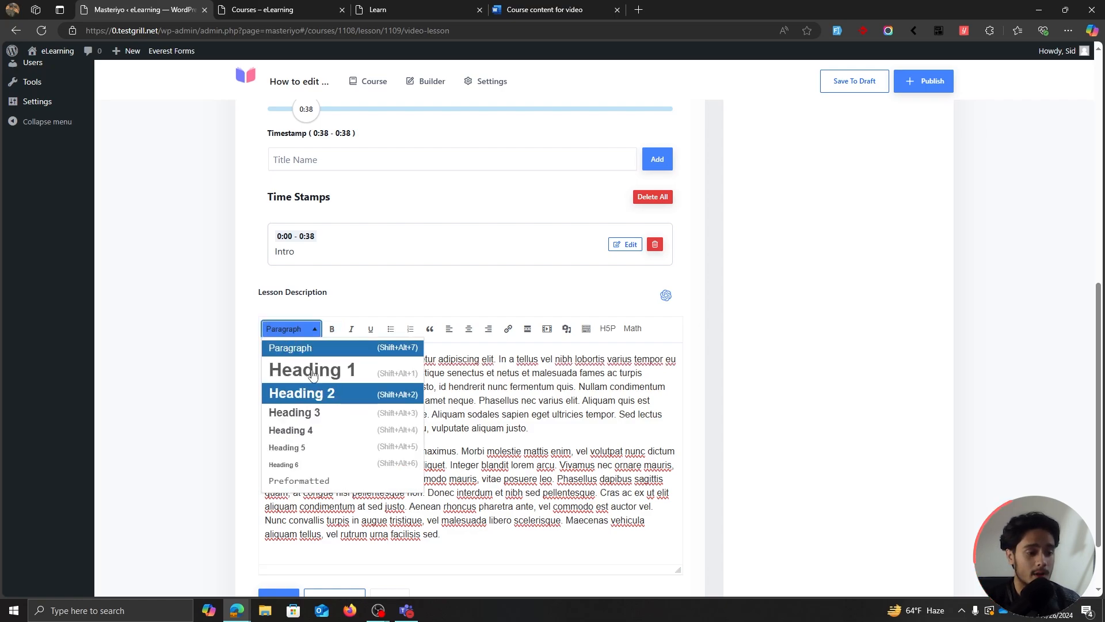
click(300, 336)
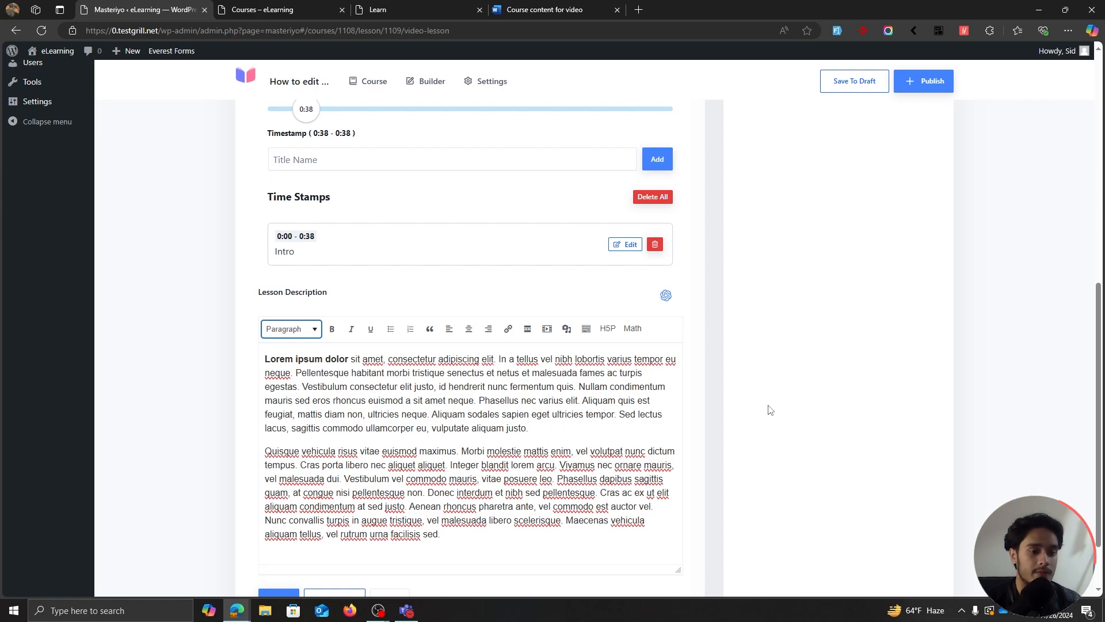
Try switching the Enable Video Share and Enable Right Click video settings on and off for the lesson.
scroll(715, 257, down, 2)
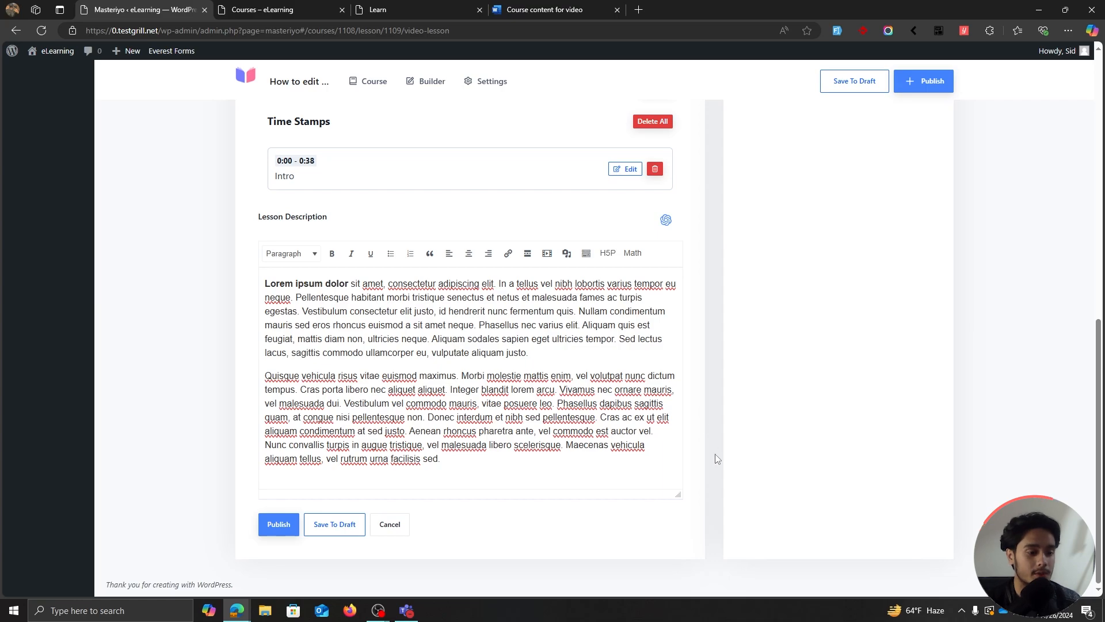
scroll(715, 454, up, 10)
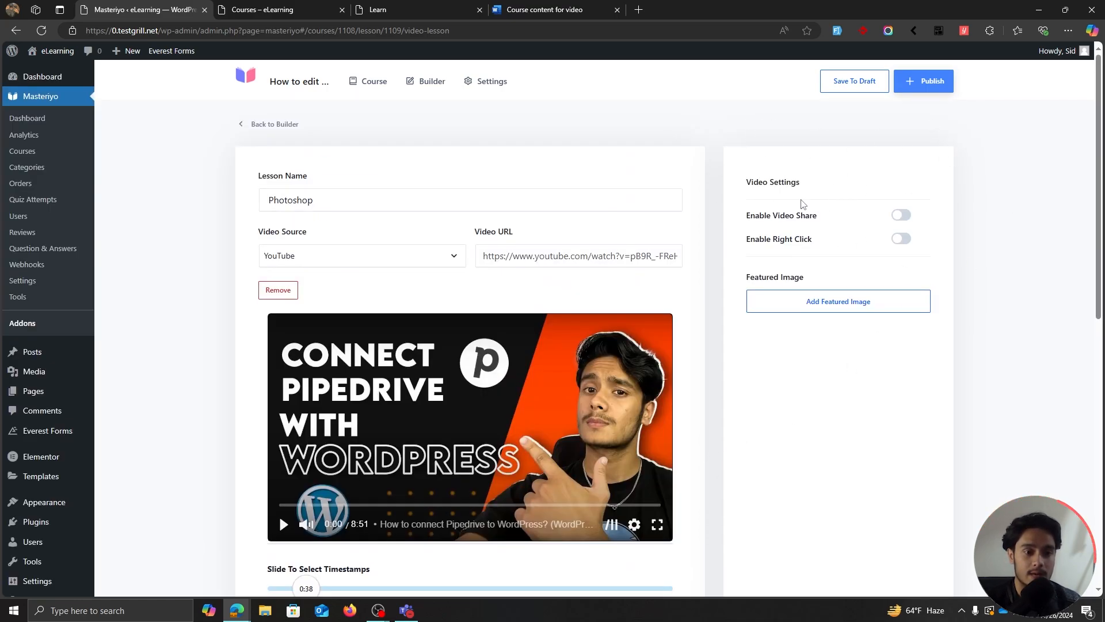
click(898, 224)
click(897, 223)
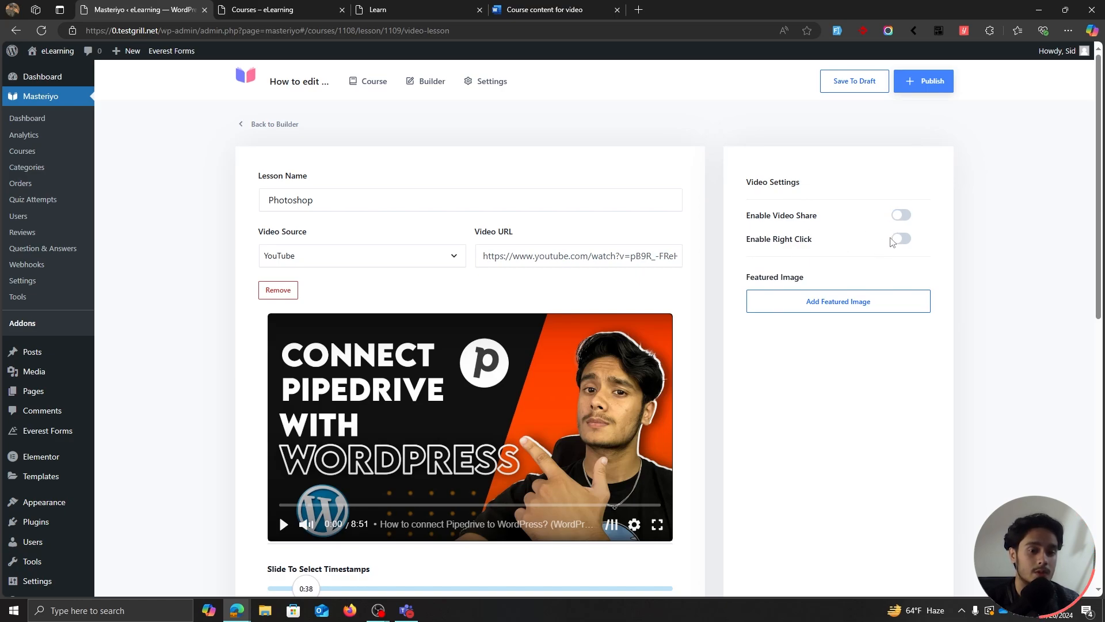
click(901, 239)
click(901, 240)
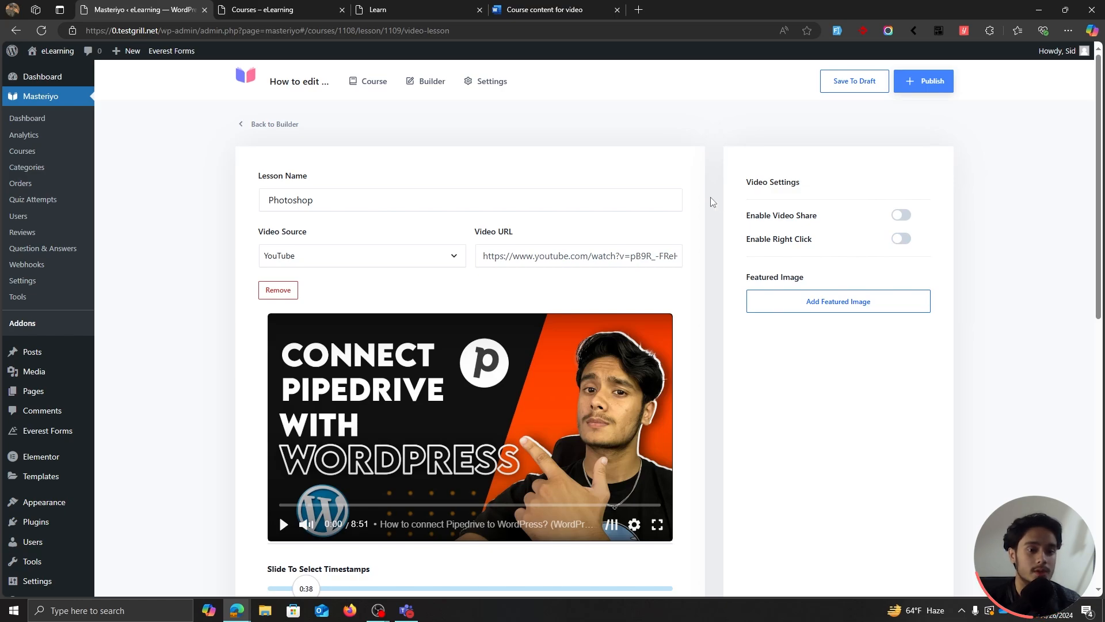
right_click(712, 198)
right_click(714, 173)
click(713, 167)
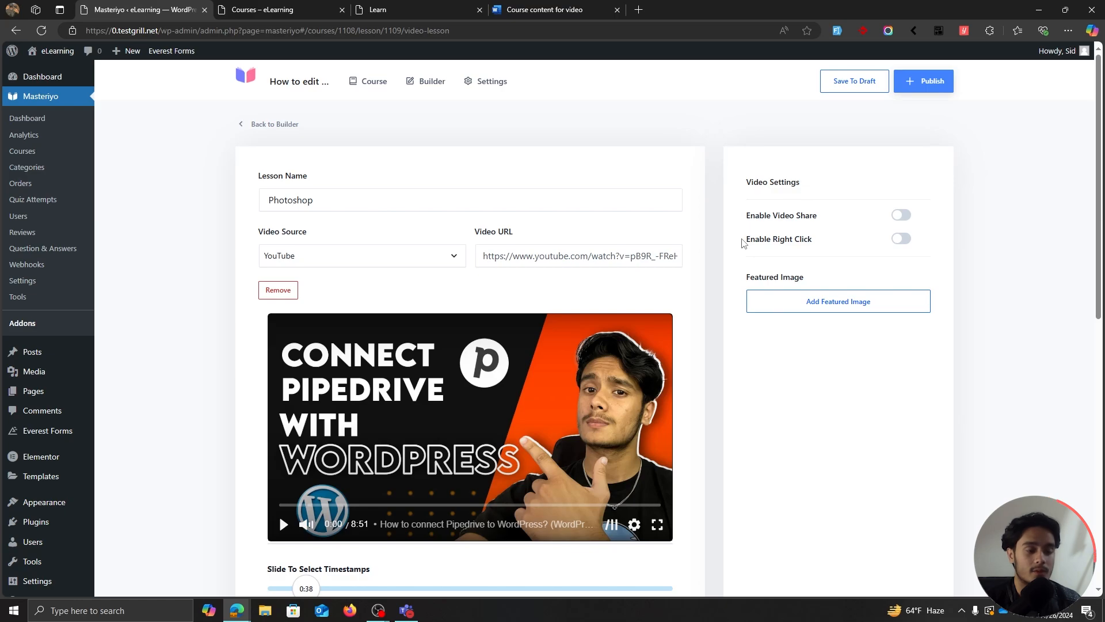
click(903, 239)
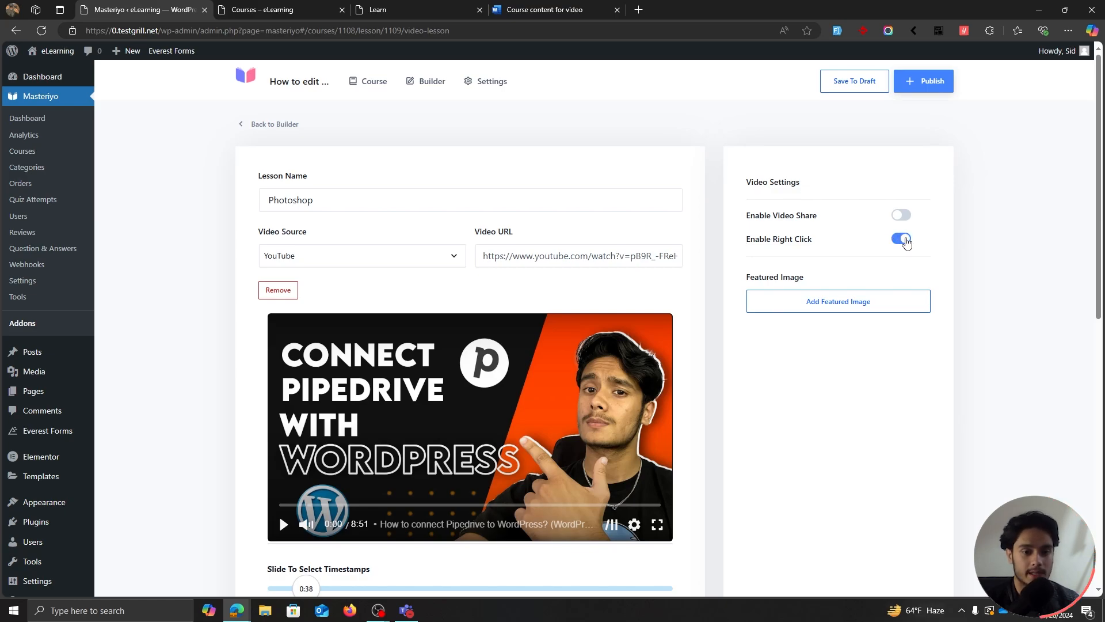
click(903, 239)
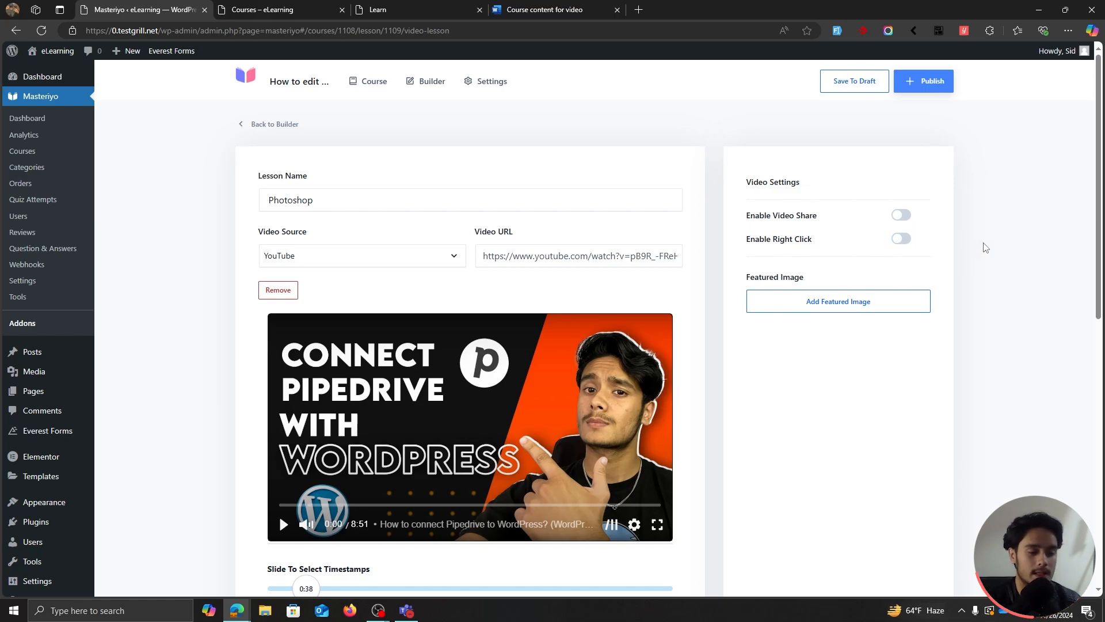
Publish the Photoshop lesson with its video, timestamp and description.
scroll(978, 322, down, 5)
scroll(978, 345, up, 5)
click(930, 82)
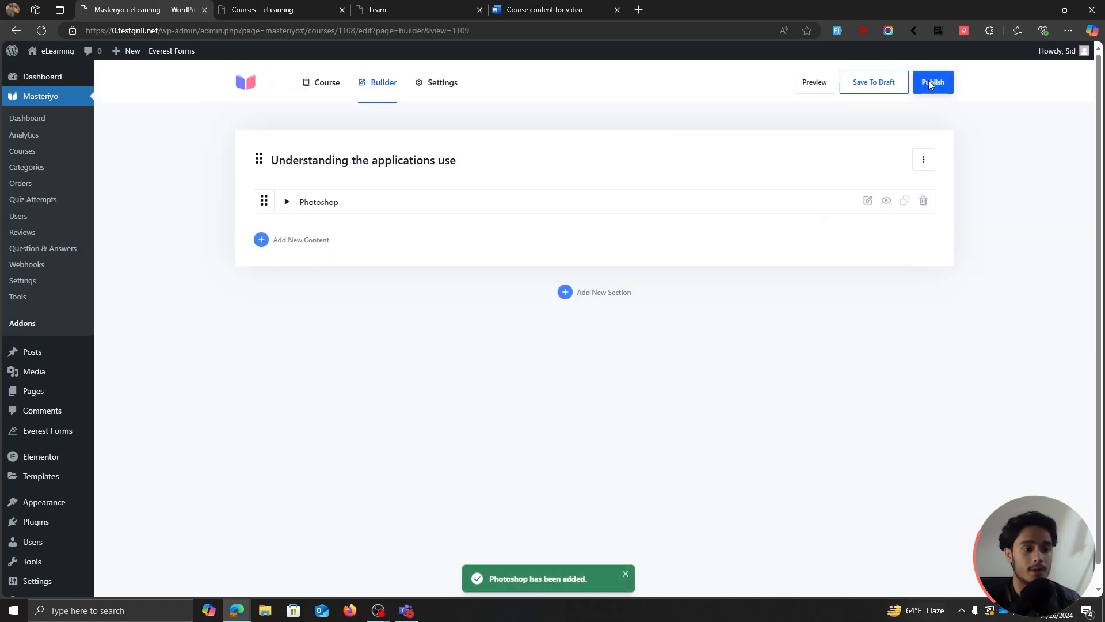
Preview the published Photoshop lesson and examine its video and overview text as a learner sees them.
click(887, 202)
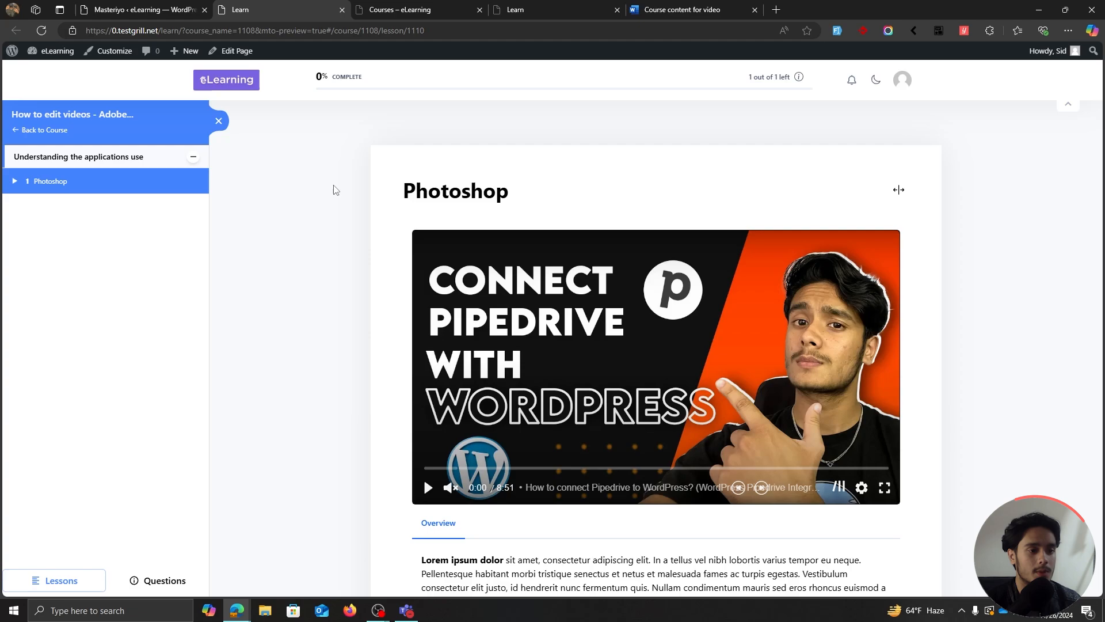
scroll(716, 256, down, 2)
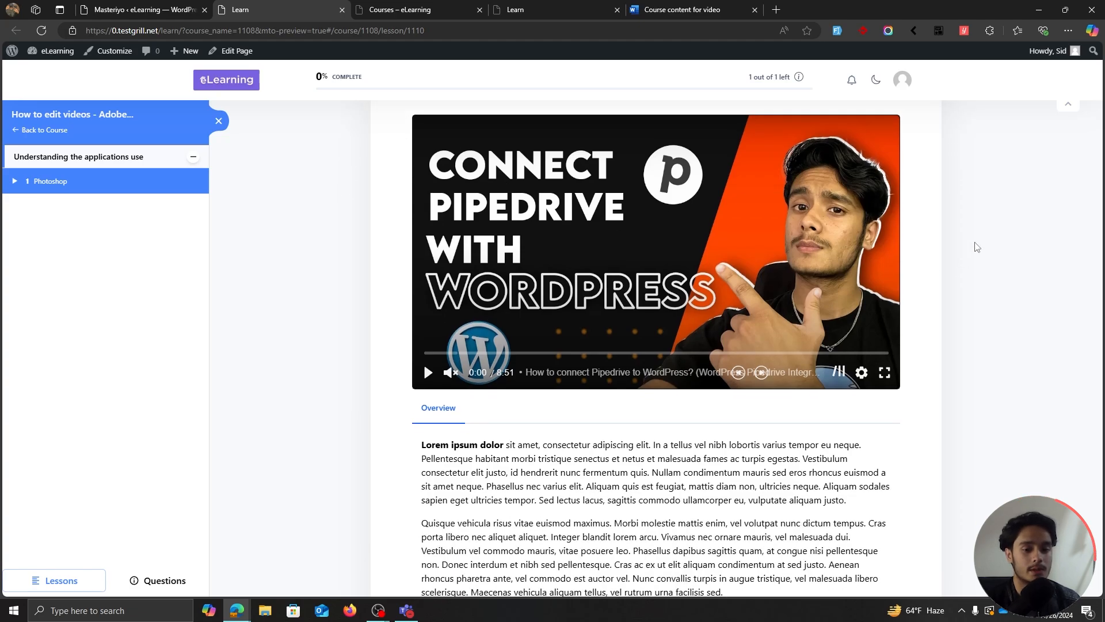
scroll(957, 253, up, 1)
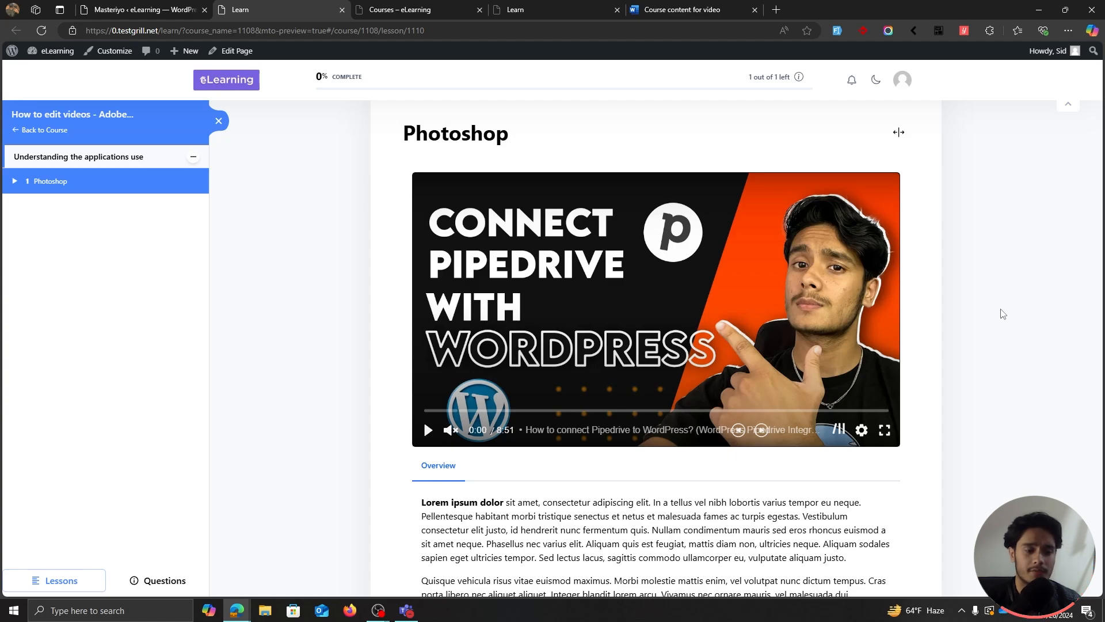
scroll(1002, 314, down, 3)
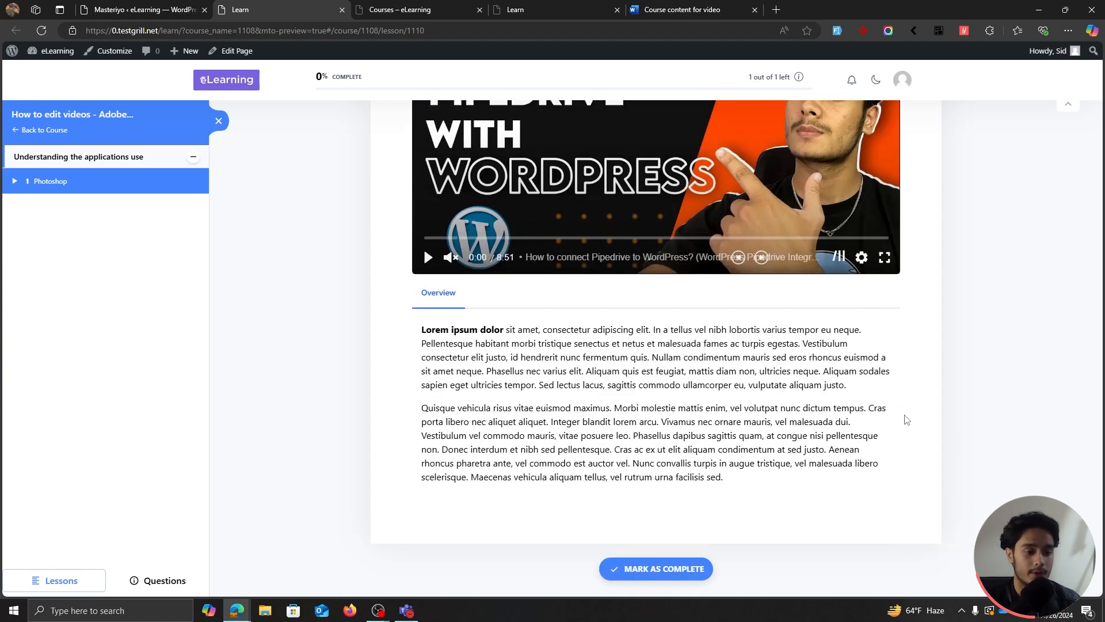
scroll(978, 345, up, 4)
Reopen the Photoshop lesson for editing, review its video, timestamps and description, and return to the course builder.
click(164, 8)
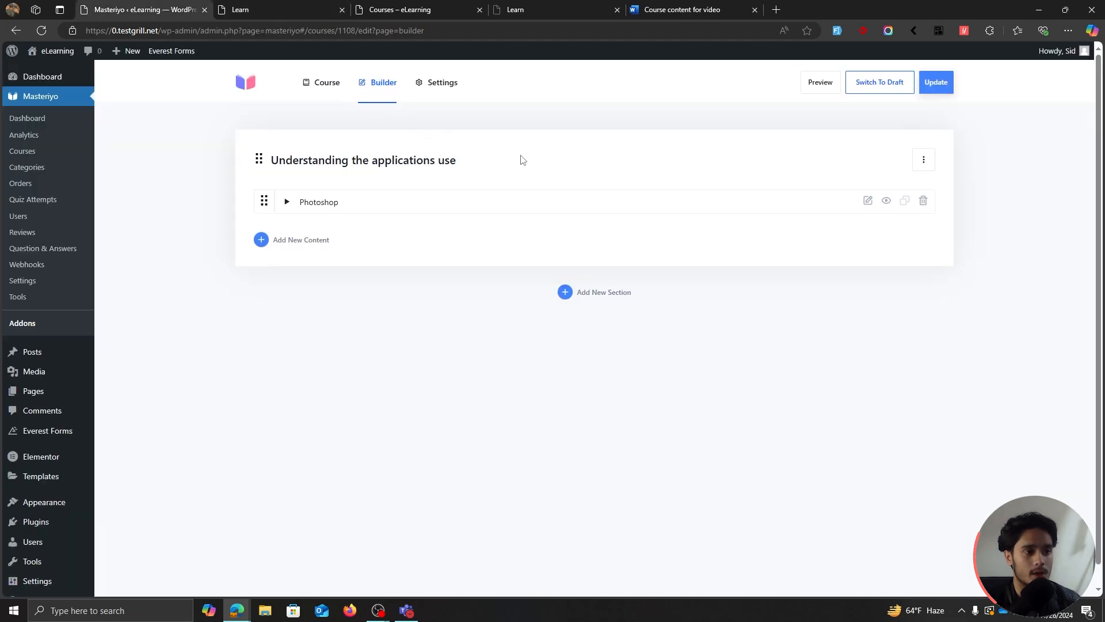
click(868, 201)
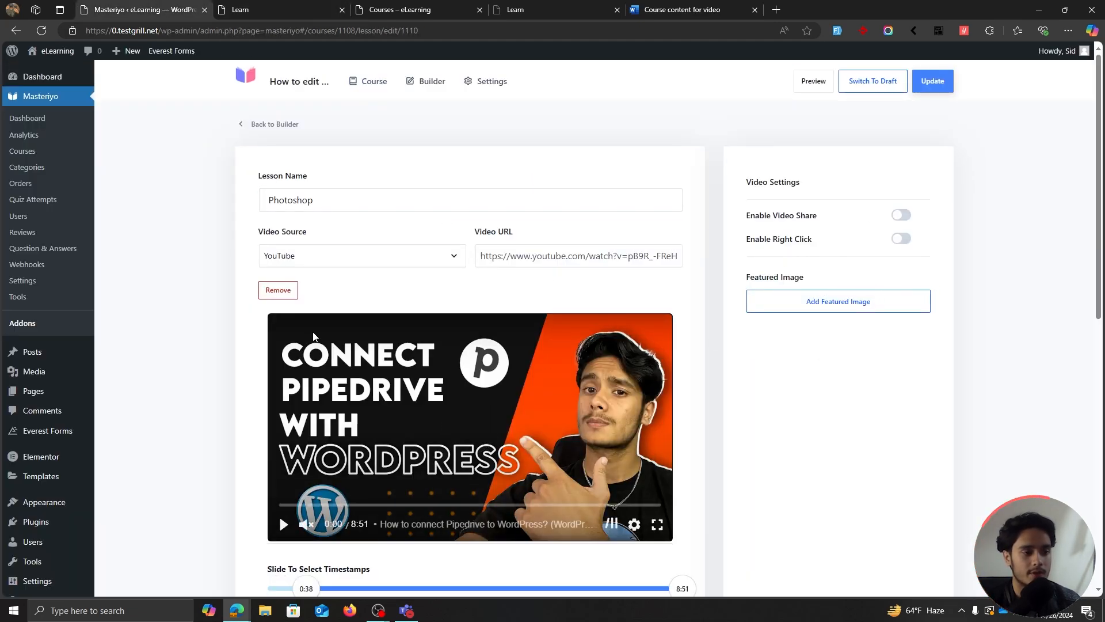
scroll(242, 367, down, 1)
scroll(242, 368, down, 8)
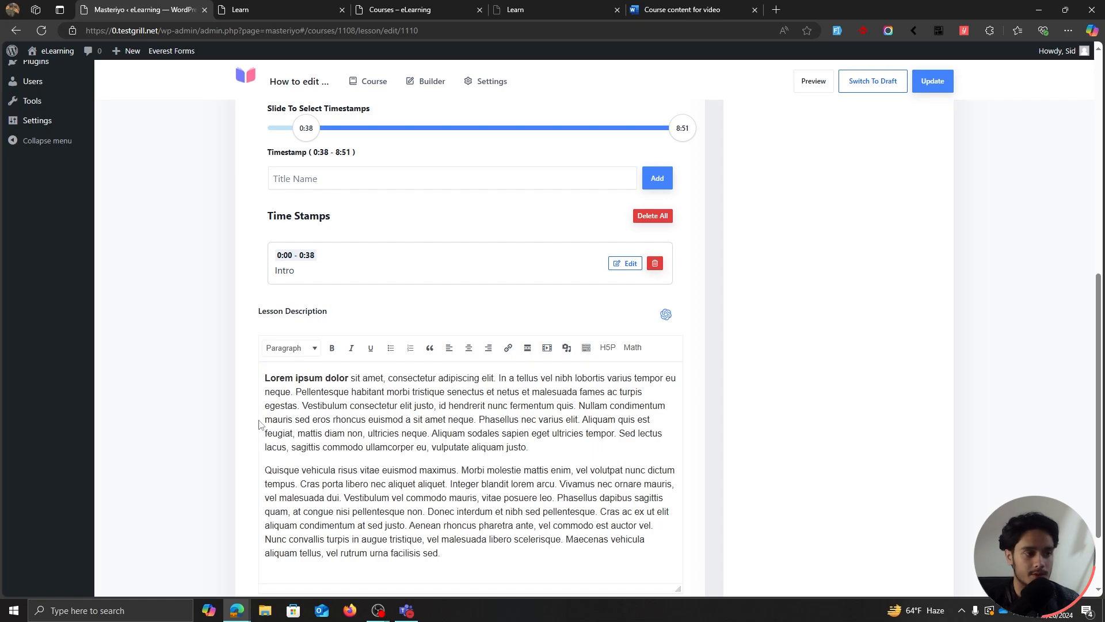
scroll(282, 425, up, 8)
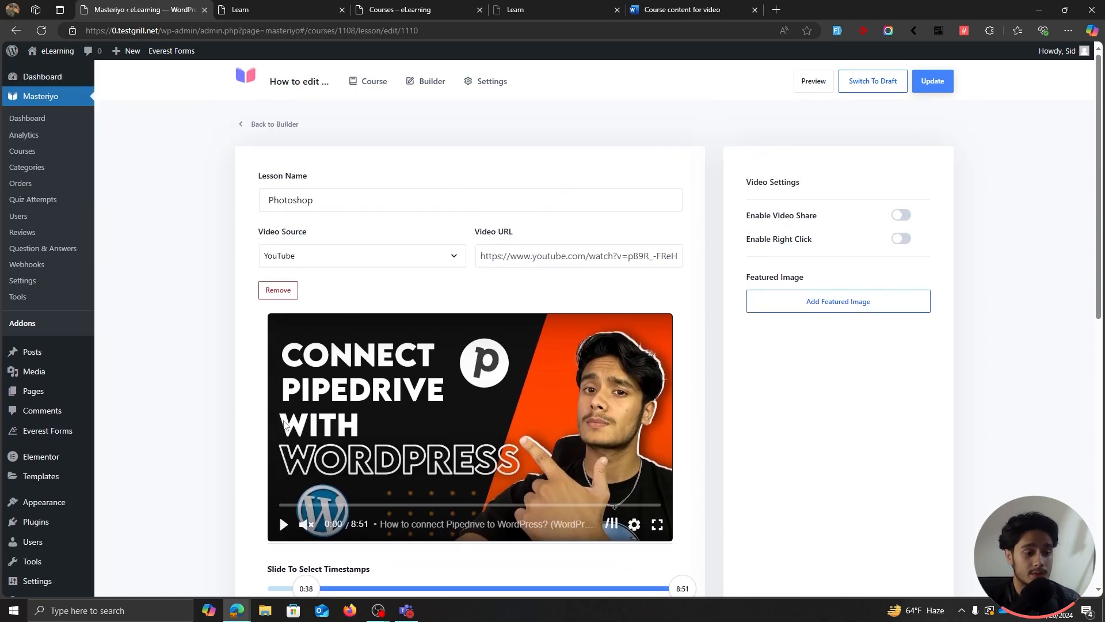
click(253, 125)
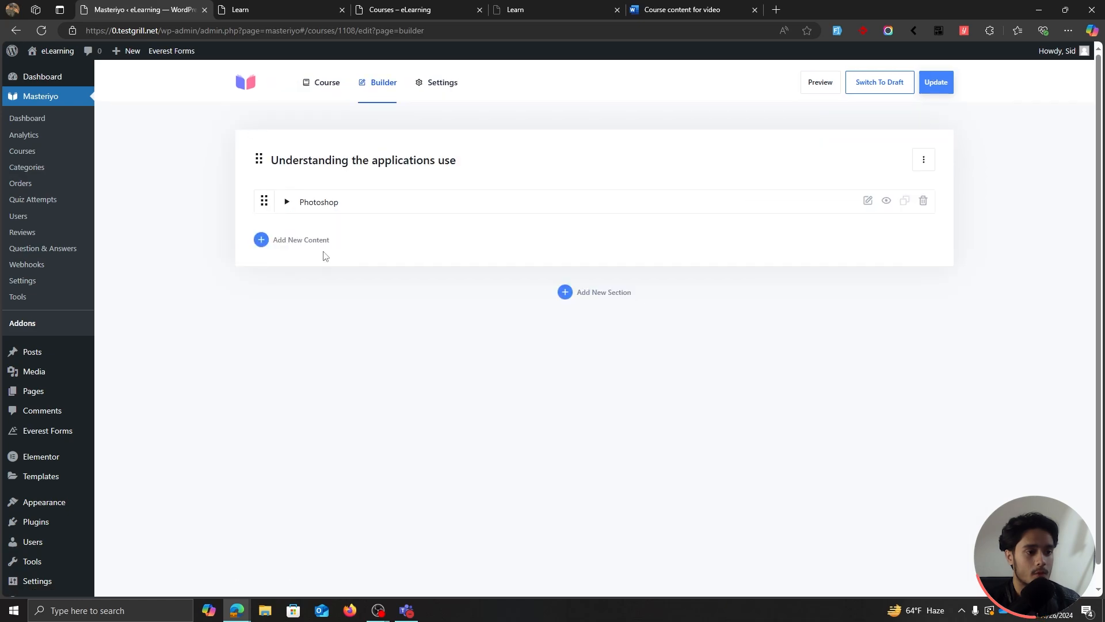
Add a quiz named "A short quiz" to the "Understanding the applications use" section.
click(305, 240)
click(365, 337)
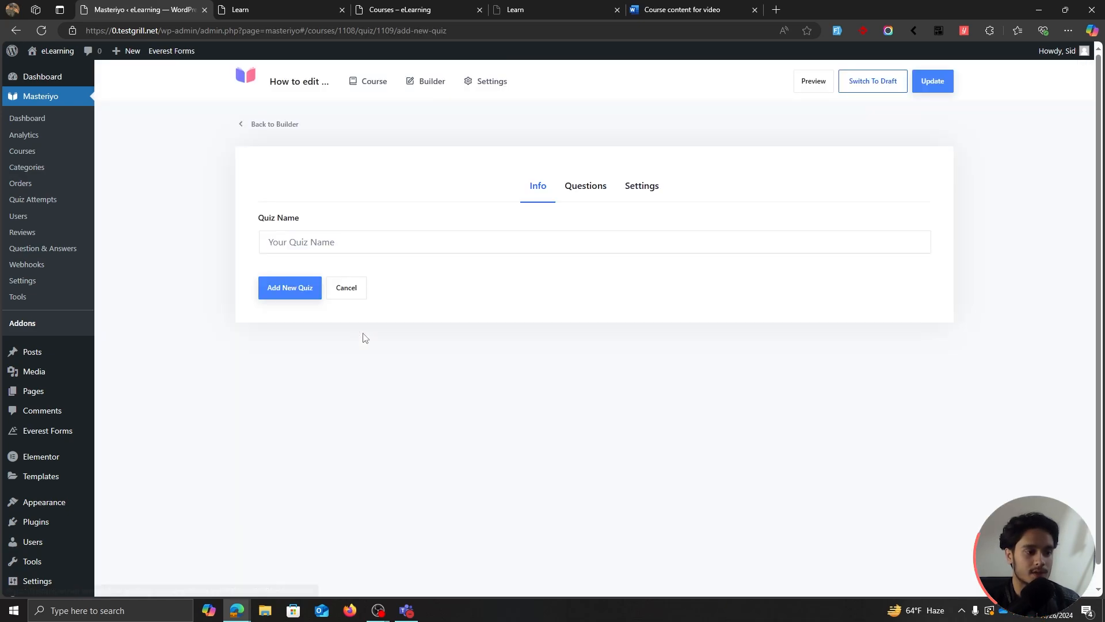
click(328, 248)
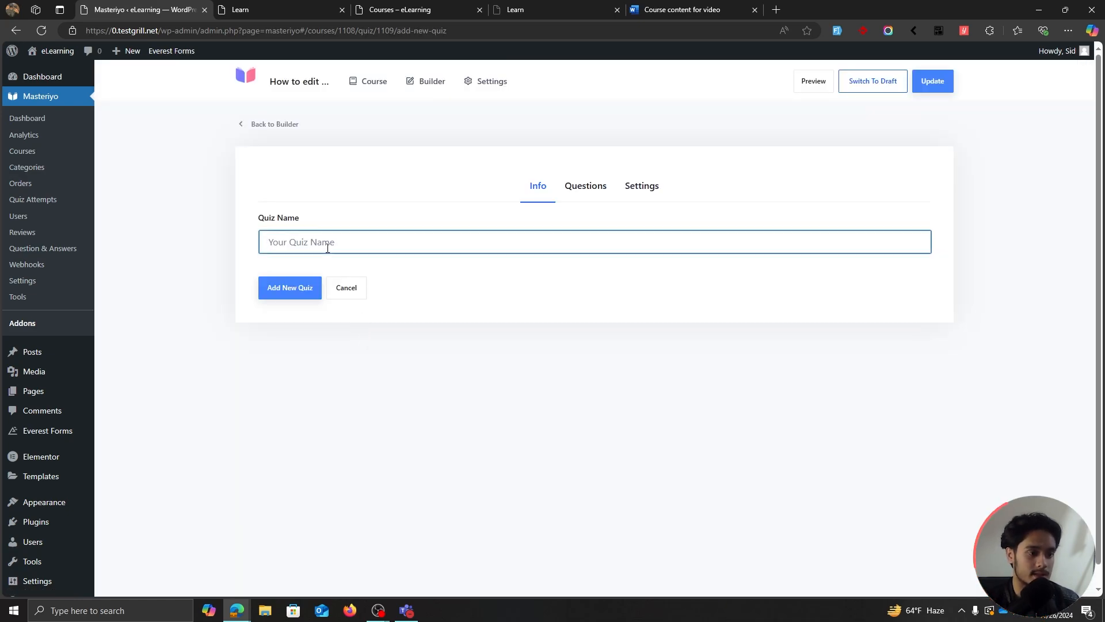
text(A short quiz)
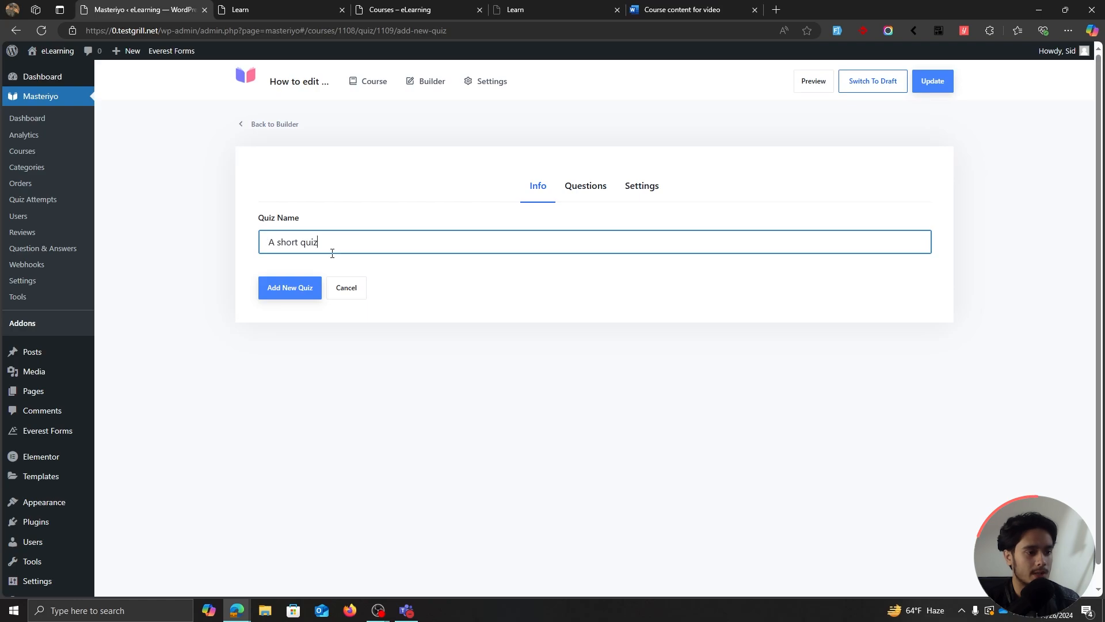
click(281, 294)
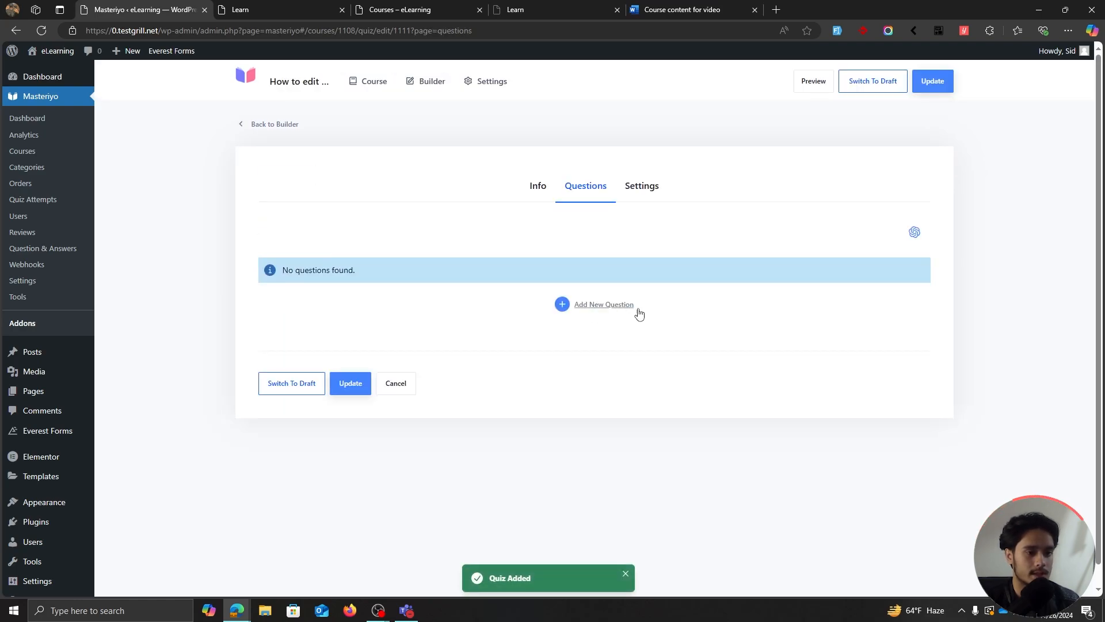
Add a True False question to the quiz, name it "Red is red, blue is blue" and set its points to 10.
click(596, 311)
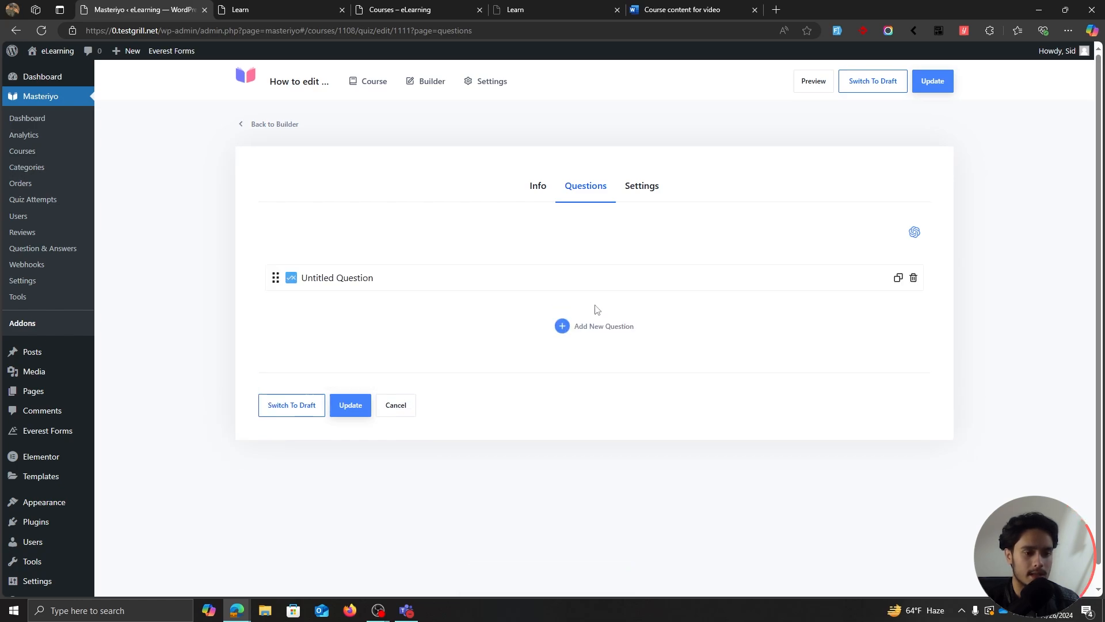
click(389, 281)
scroll(661, 313, down, 1)
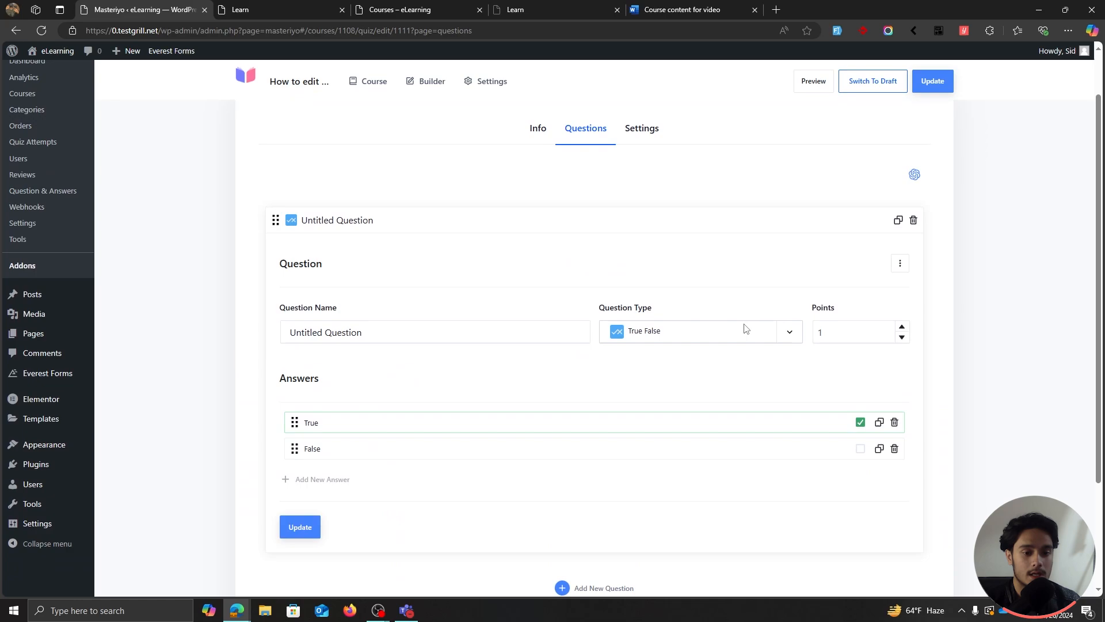
click(790, 335)
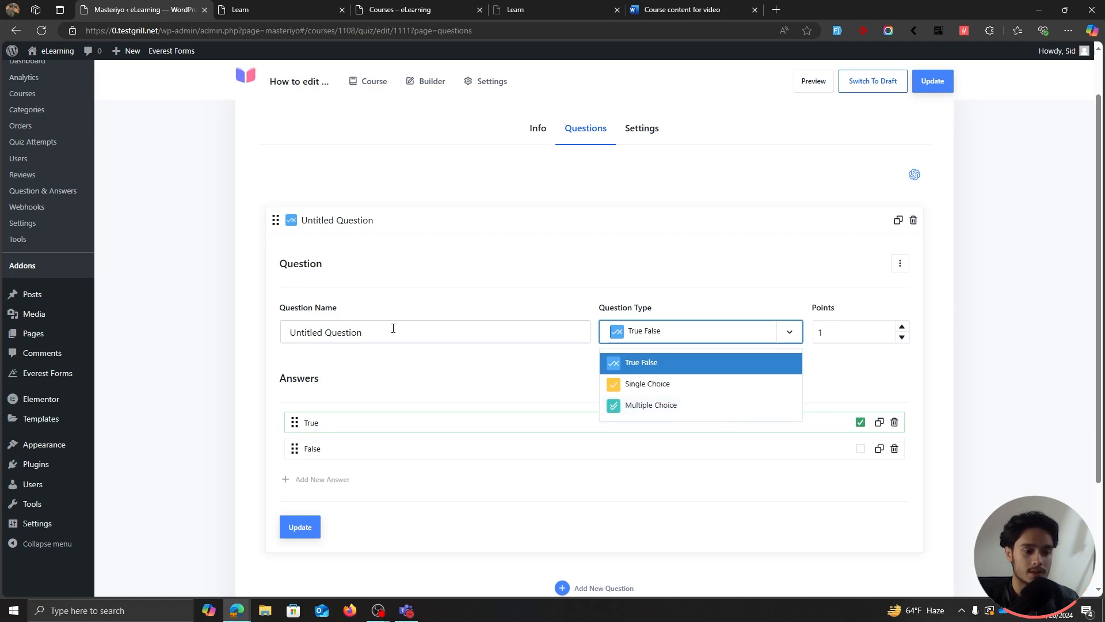
drag(426, 330, 87, 303)
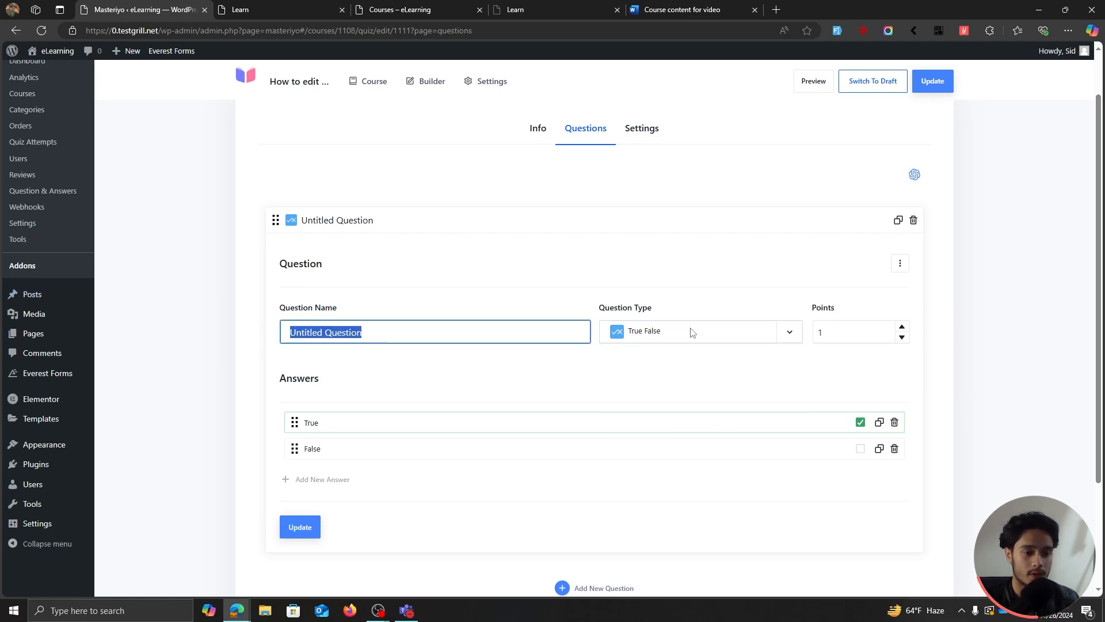
key(BackSpace)
text(Red is red)
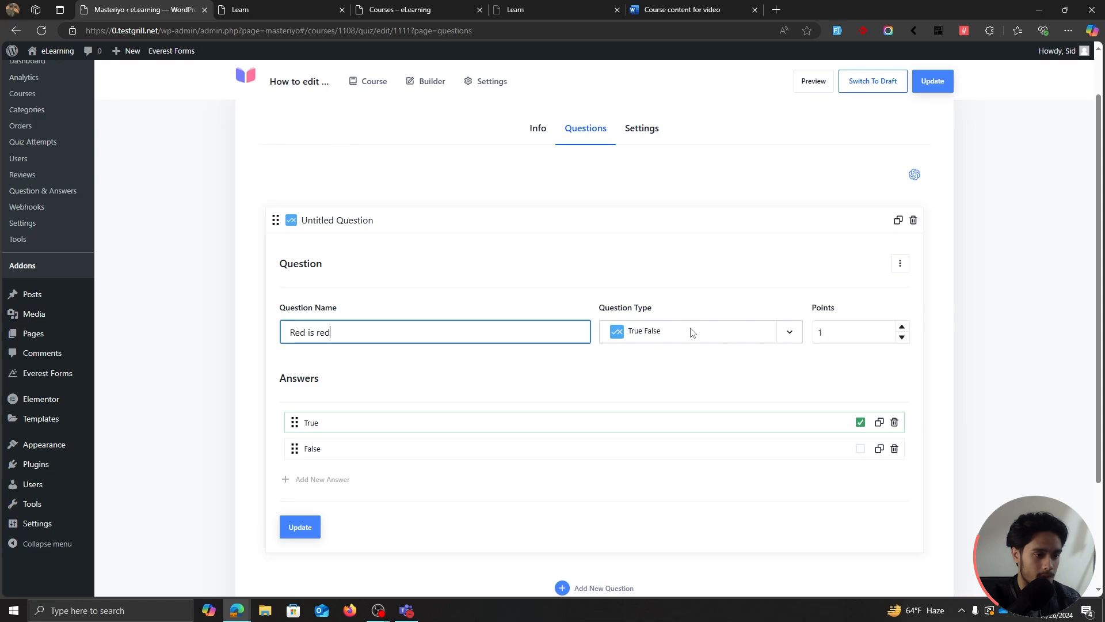
text(, blue is blue)
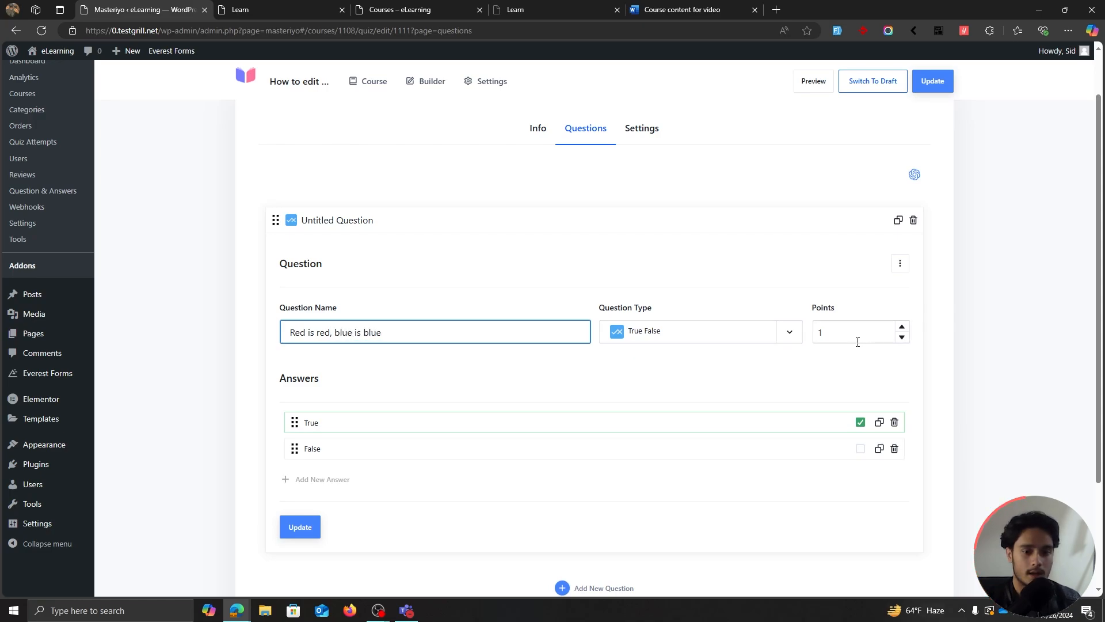
drag(855, 338, 736, 322)
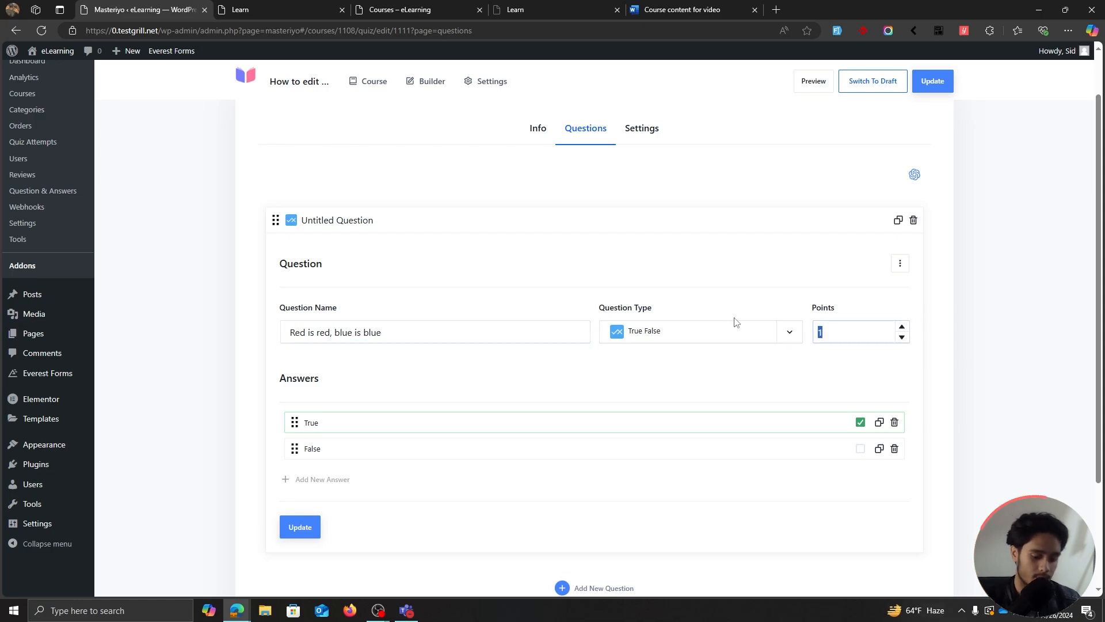
text(10)
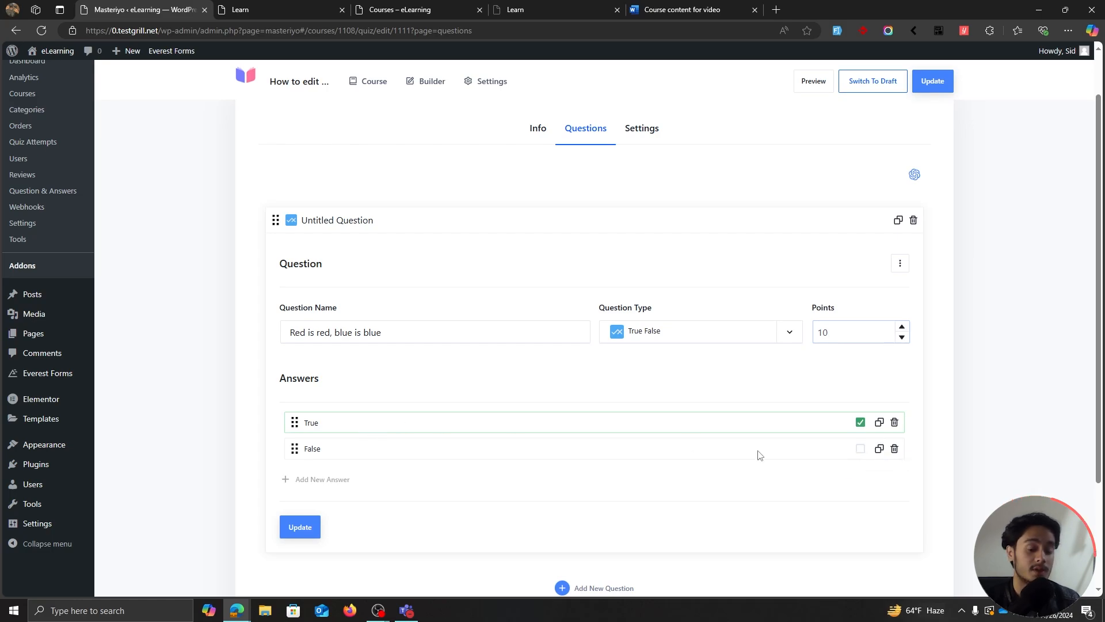
Rename the true/false question's answers to "Right" and "Wrong", keep "Right" as the correct one, and save the question.
click(861, 450)
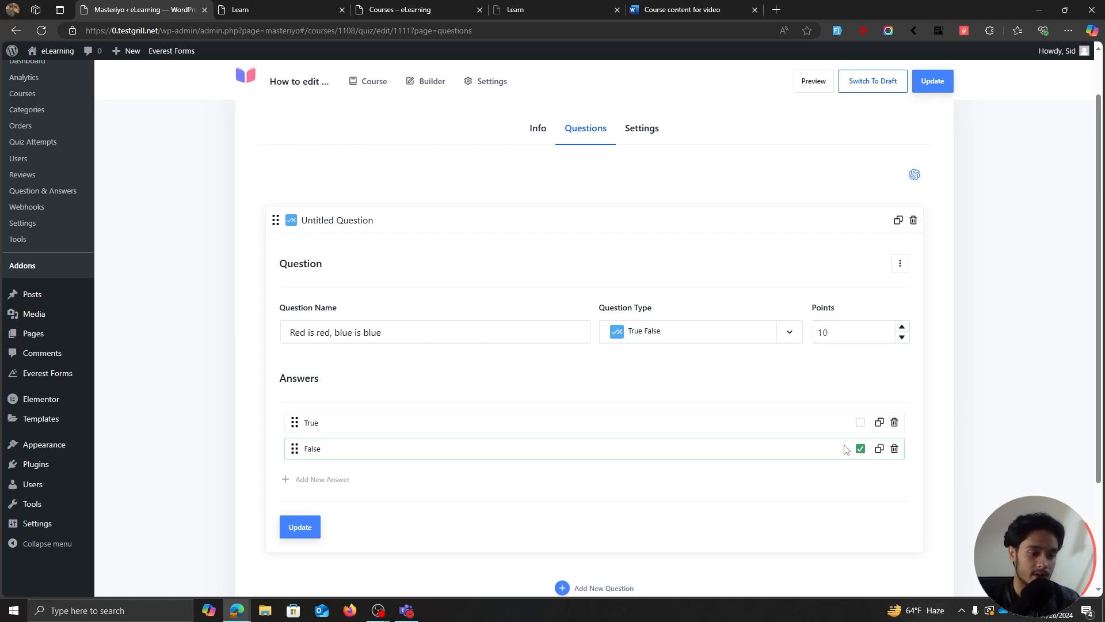
click(859, 424)
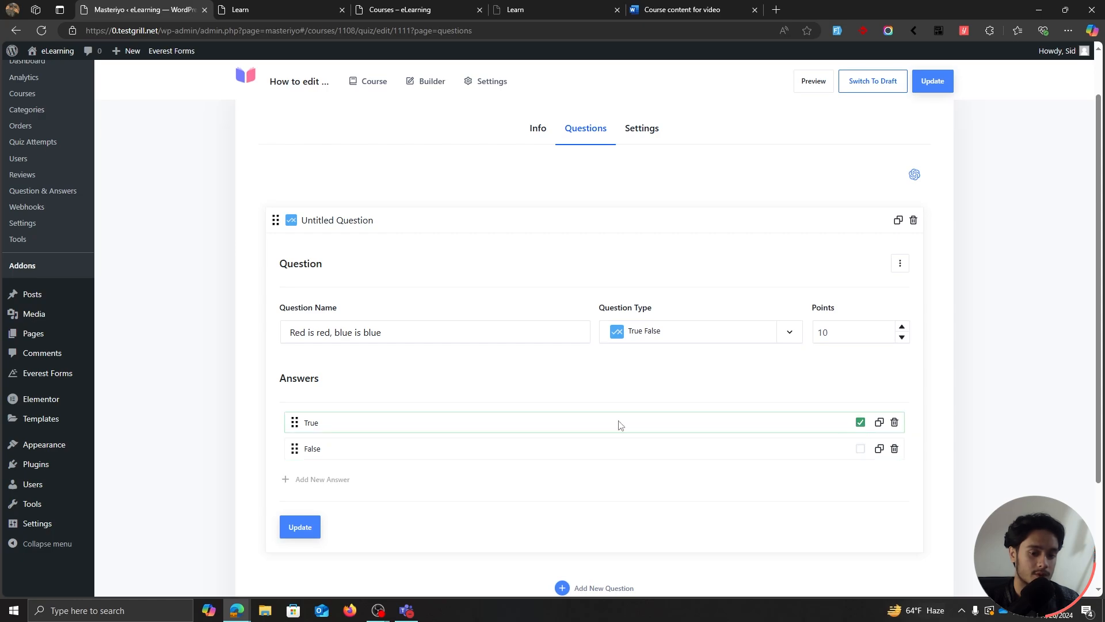
double_click(312, 424)
text(Right)
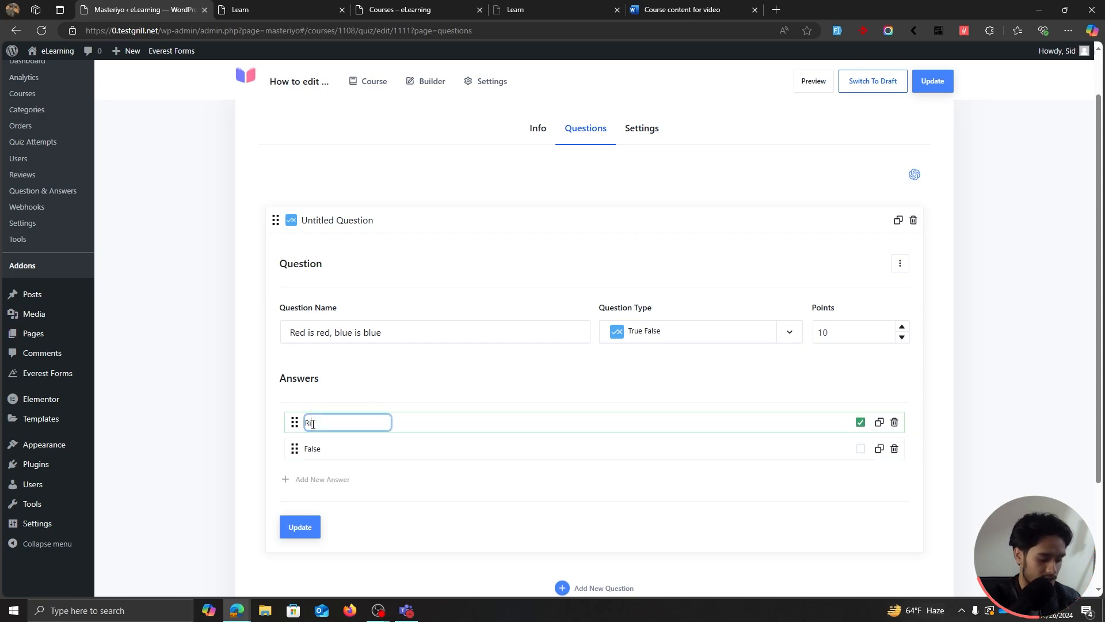
double_click(318, 451)
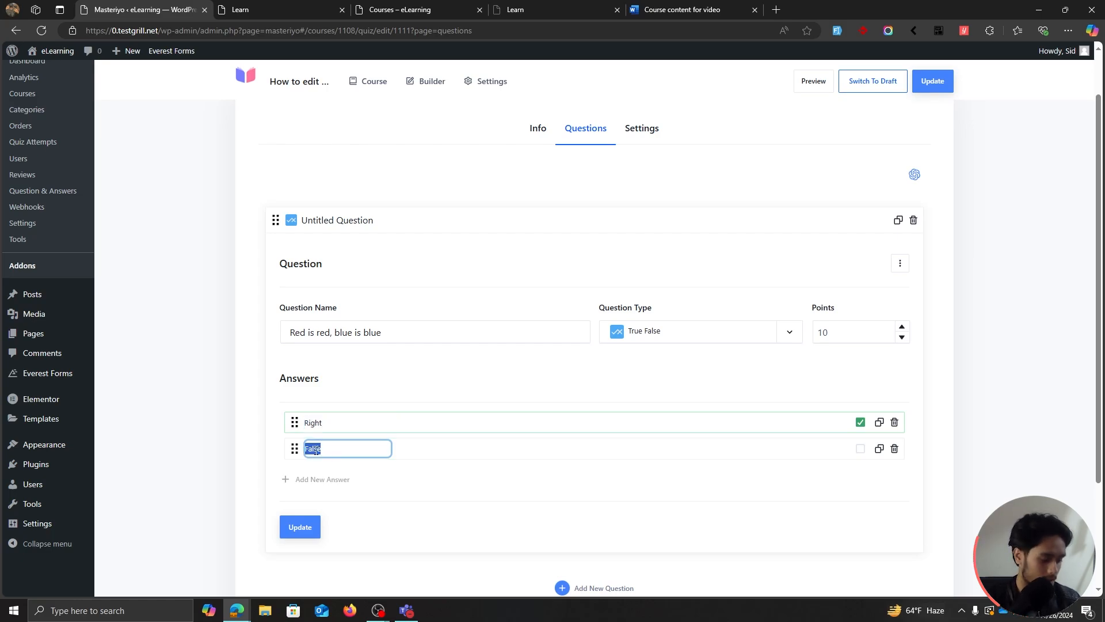
text(Wrong)
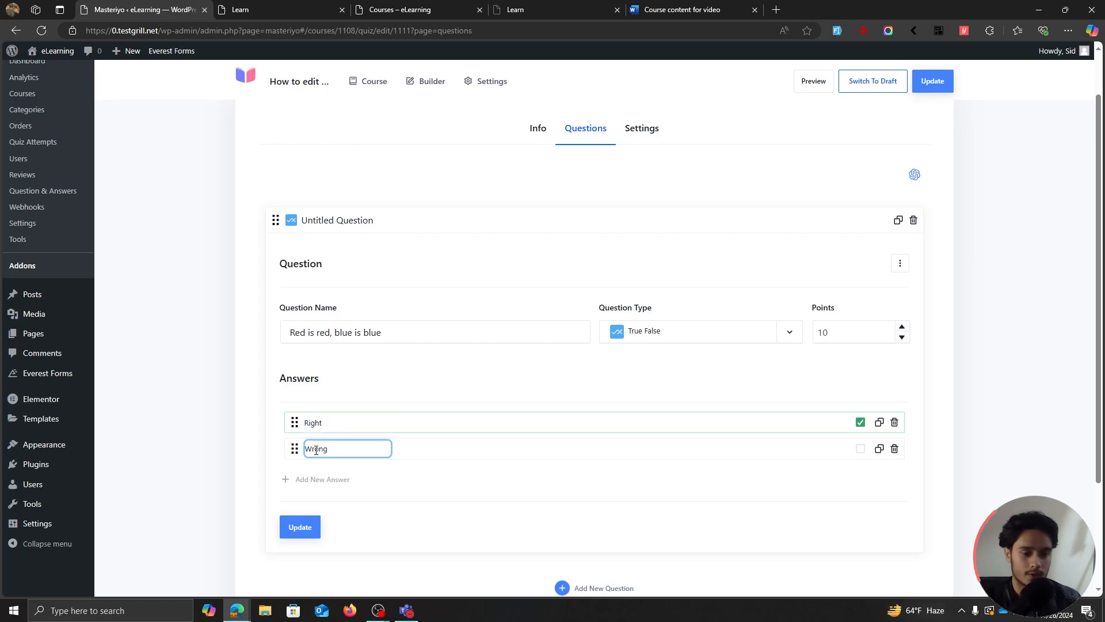
click(605, 485)
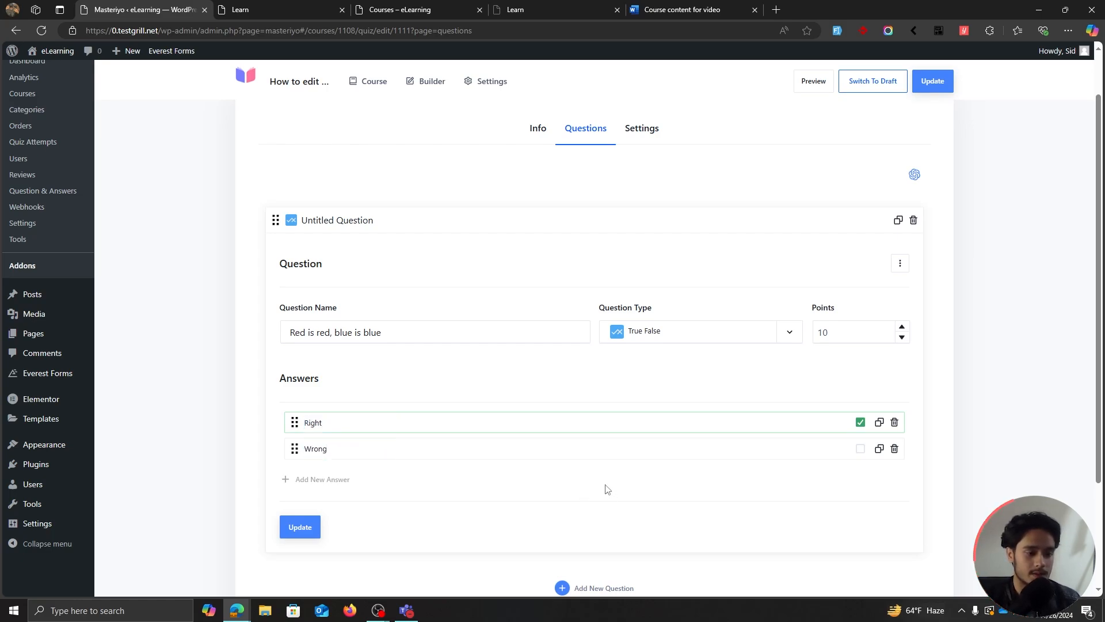
click(299, 525)
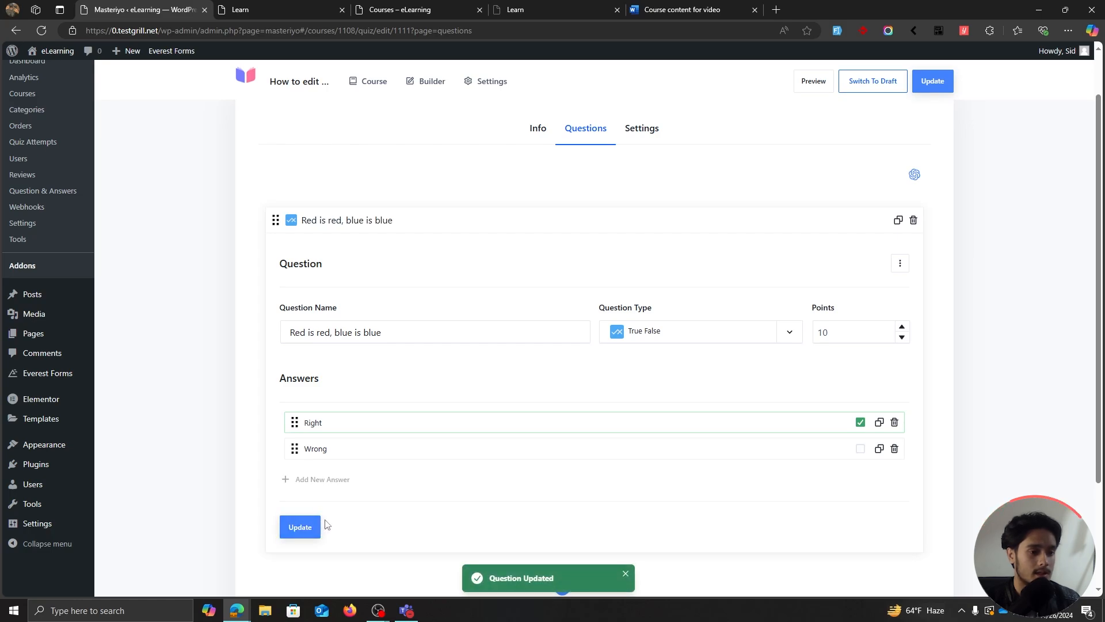
Add a second question to the quiz and set its type to Single Choice.
scroll(602, 454, down, 3)
click(601, 451)
scroll(838, 173, up, 2)
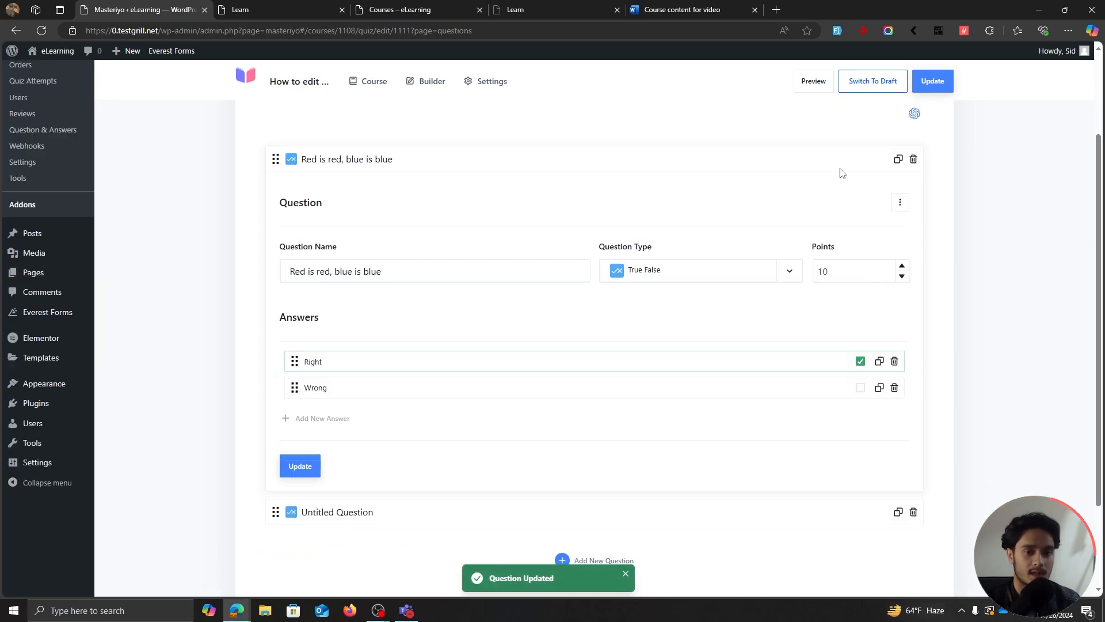
click(809, 162)
click(345, 290)
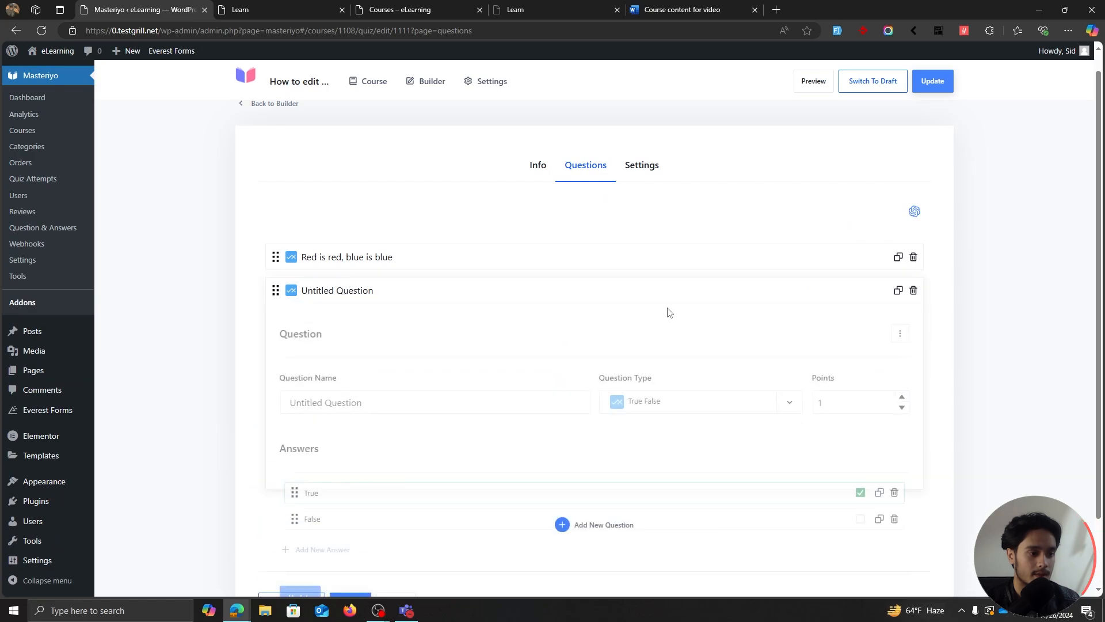
click(710, 401)
click(684, 453)
Name the single-choice question "What color do you like?" and set its points to 10.
triple_click(288, 402)
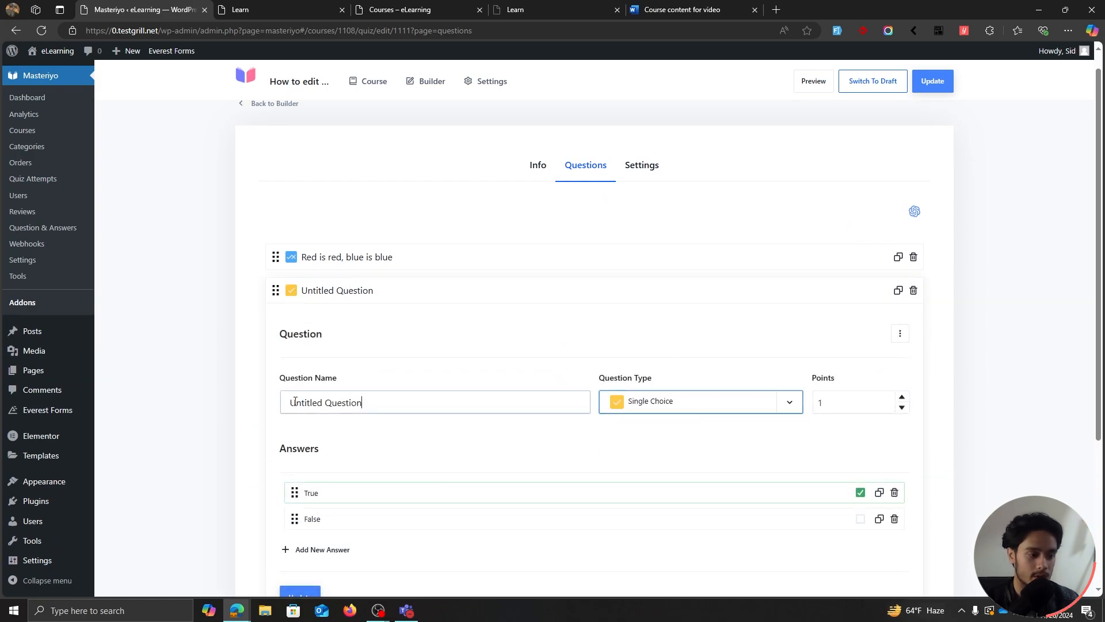
text(What color do)
mouse_move(72, 382)
text(you like?)
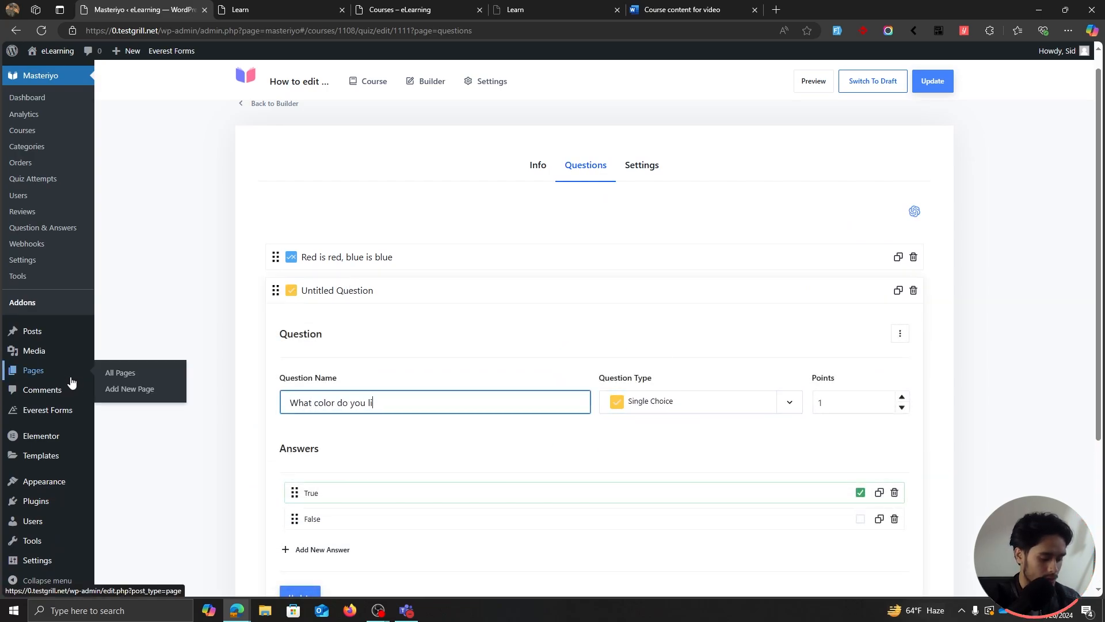
key(Tab)
key(Tab)
text(10)
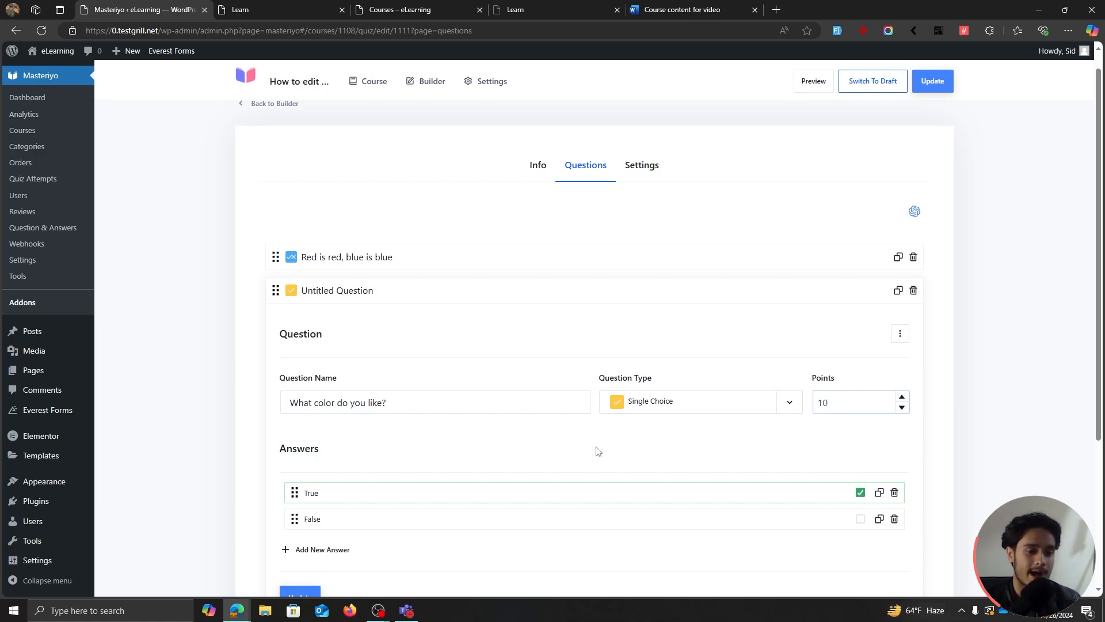
click(661, 448)
Give the single-choice question the answers "Red", "Blue" and "Black", and mark "Black" as the correct one.
double_click(313, 494)
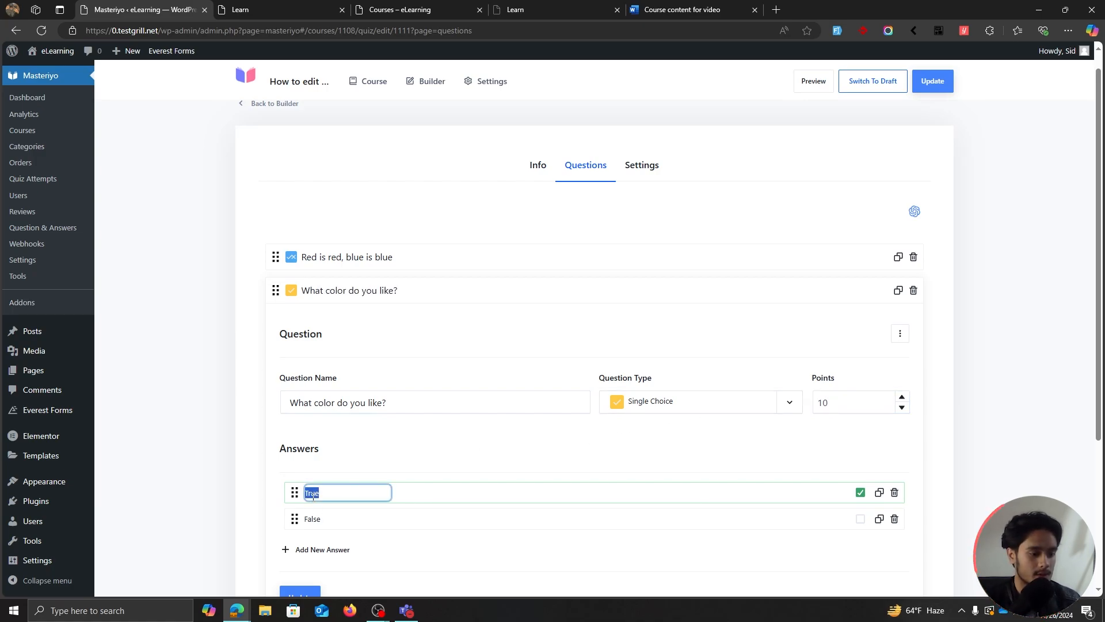
text(Red)
click(375, 463)
click(316, 520)
text(Blu)
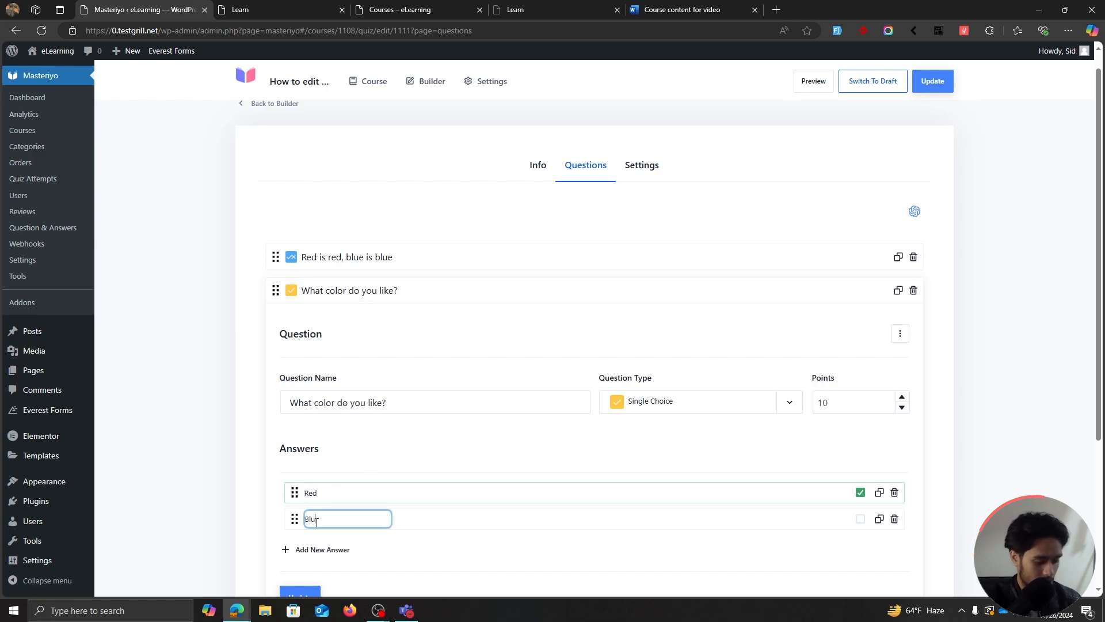
text(e)
click(319, 549)
double_click(322, 546)
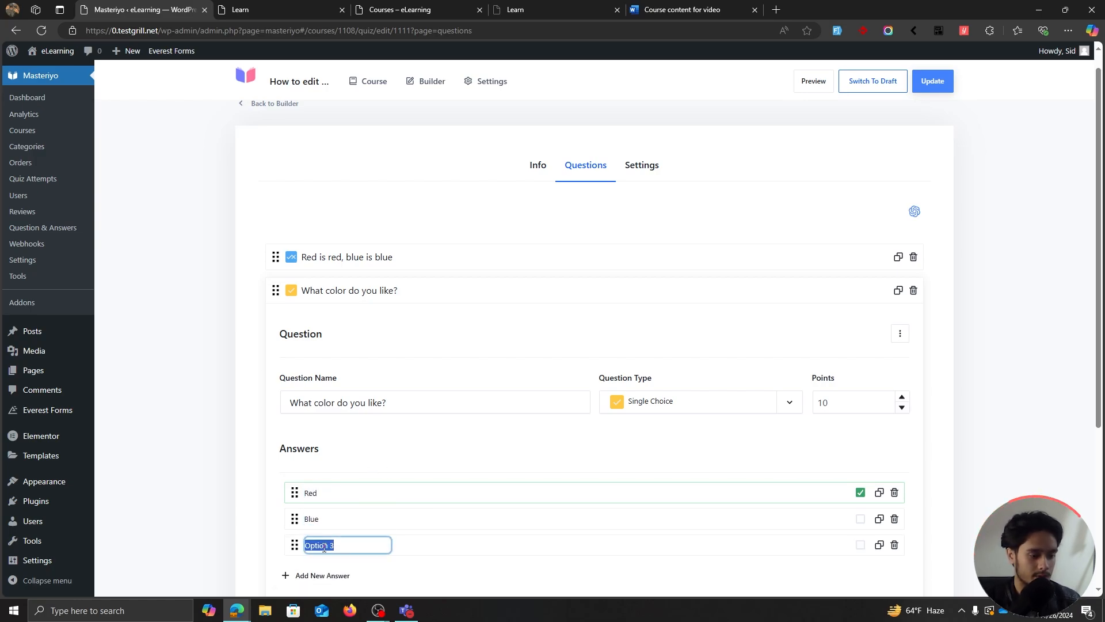
text(Black)
click(377, 439)
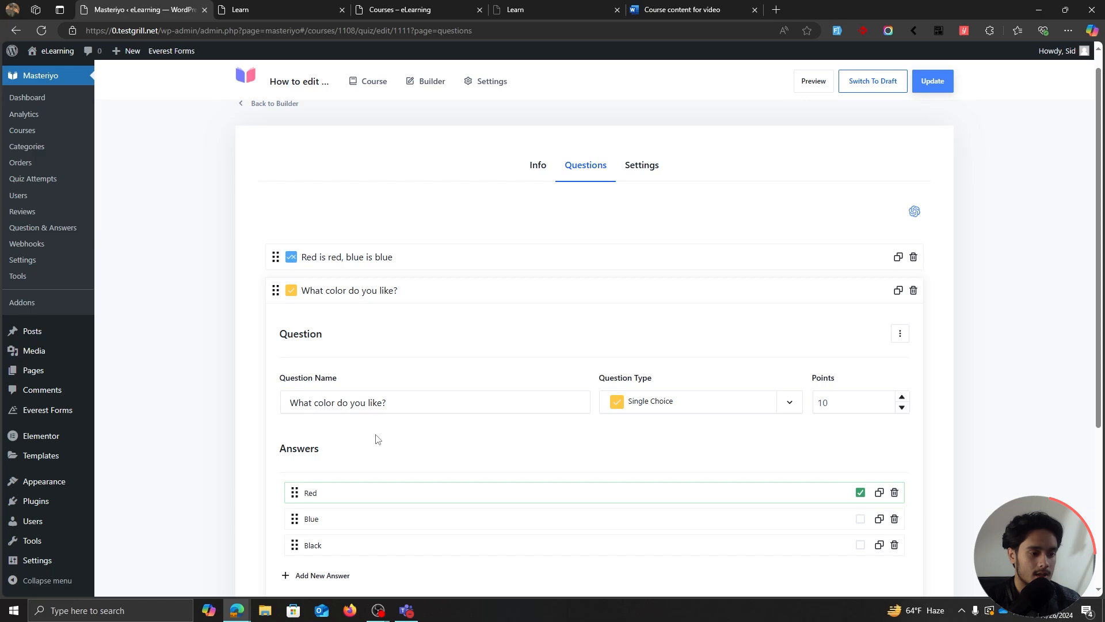
click(861, 545)
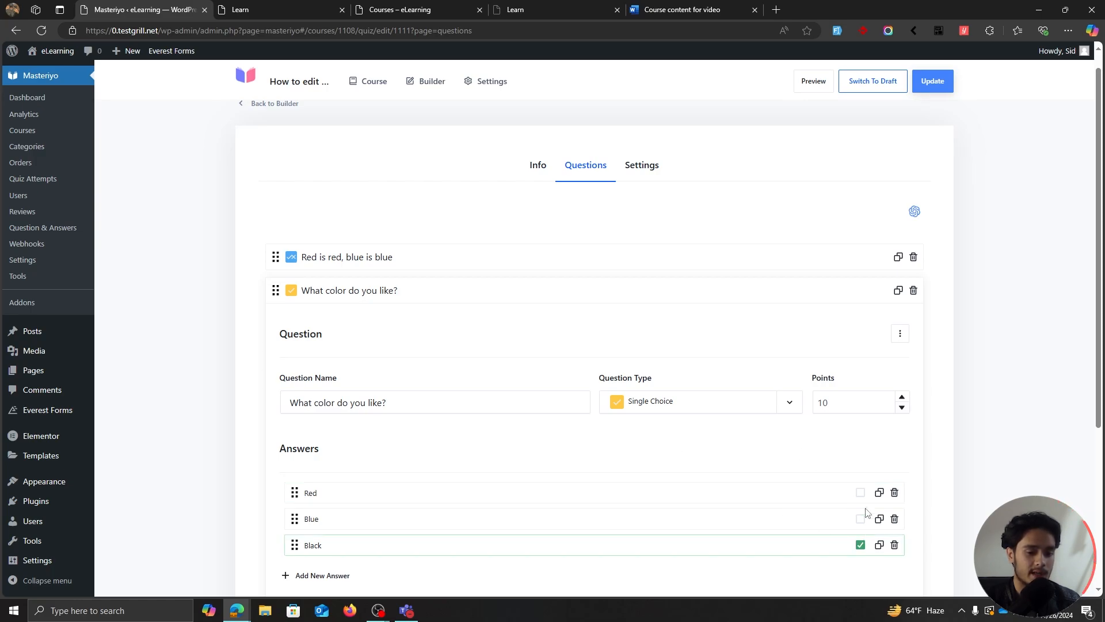
Reword the single-choice question to ask what color is a named person's favorite, with the spelling "favorite", and save it.
drag(405, 402, 340, 412)
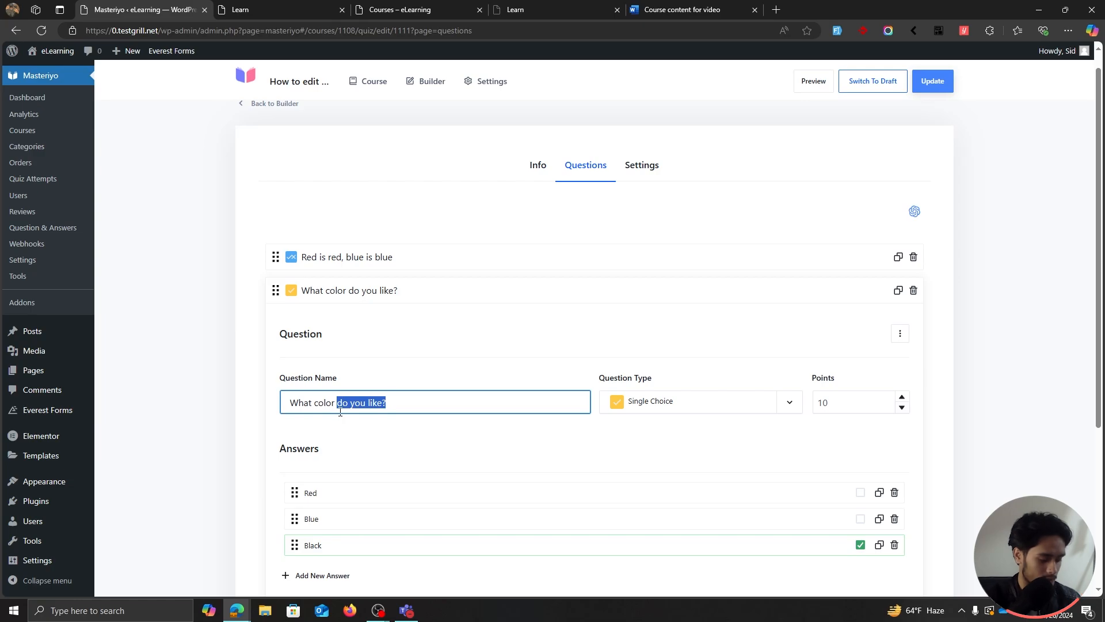
text(is jack')
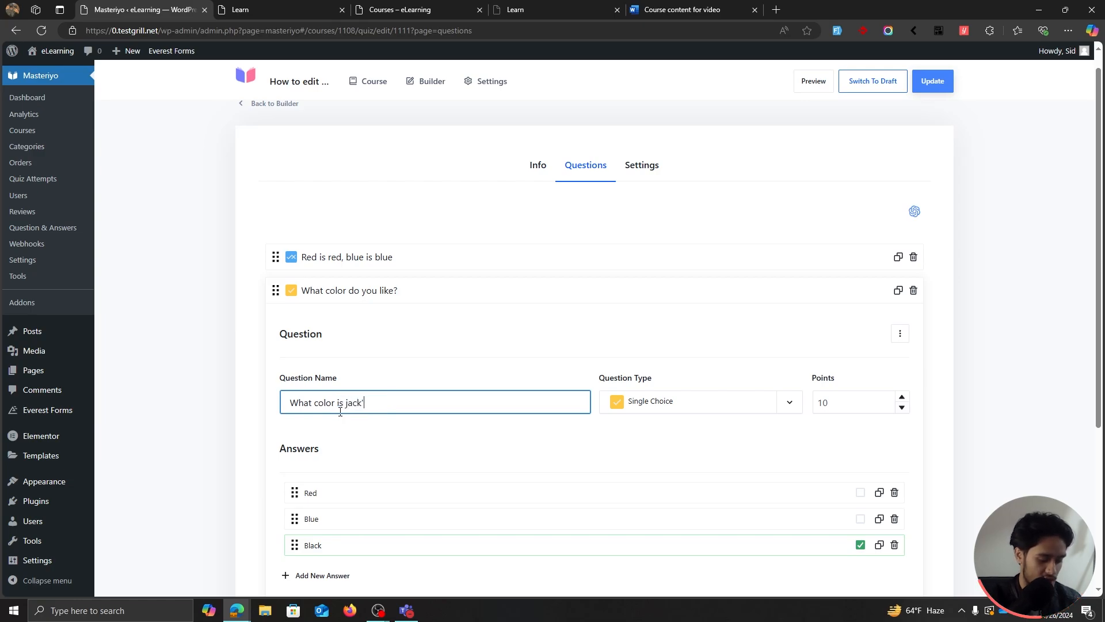
text(s favourite?)
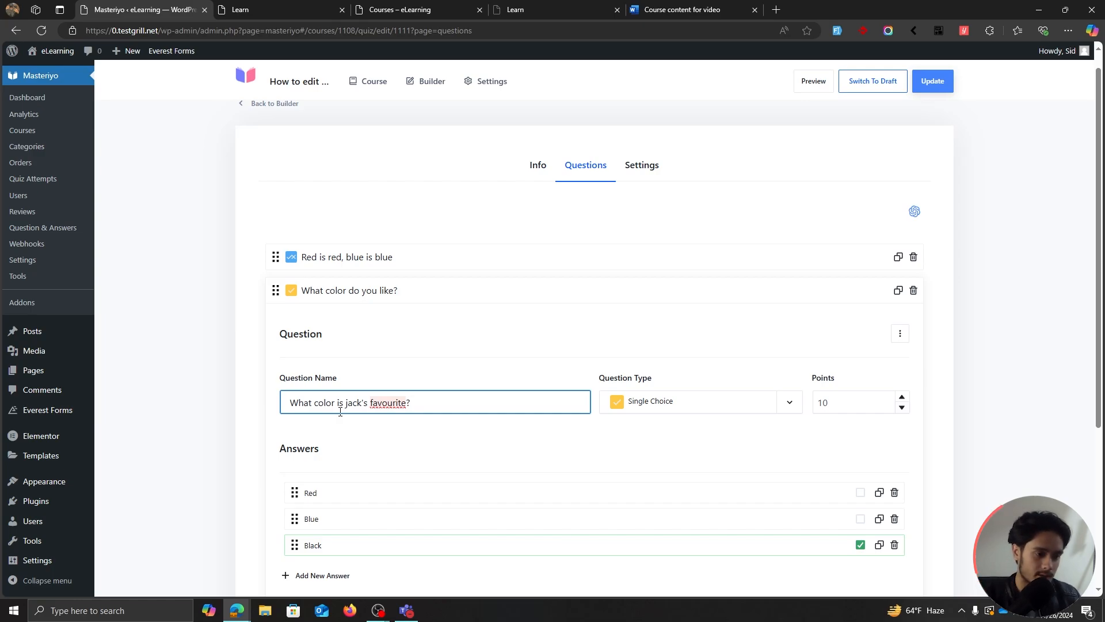
right_click(383, 407)
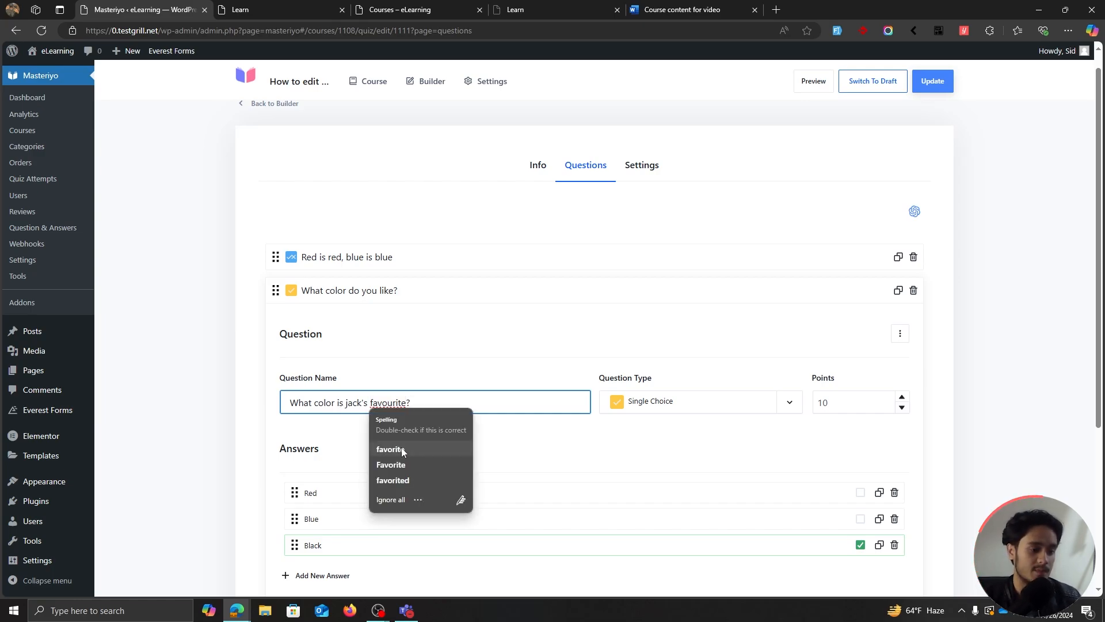
click(392, 419)
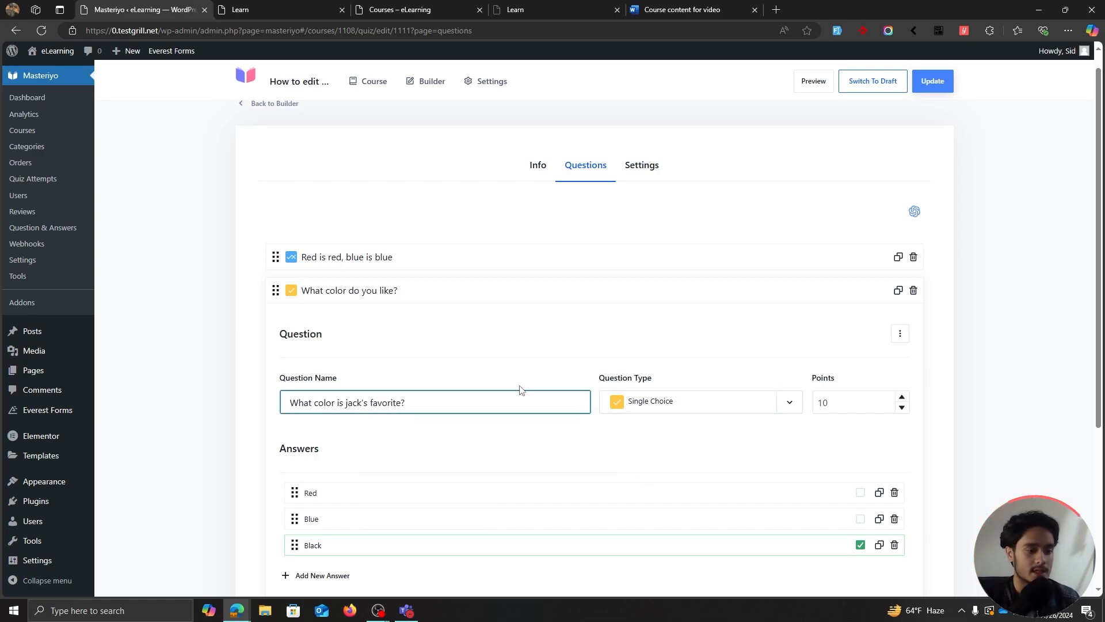
scroll(553, 437, down, 1)
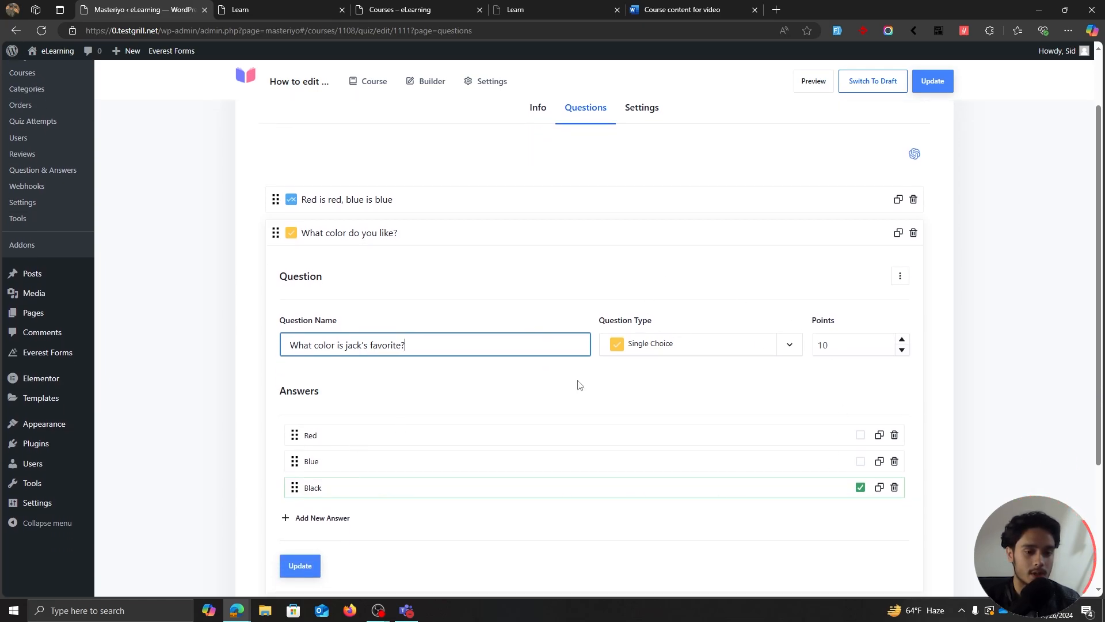
click(300, 566)
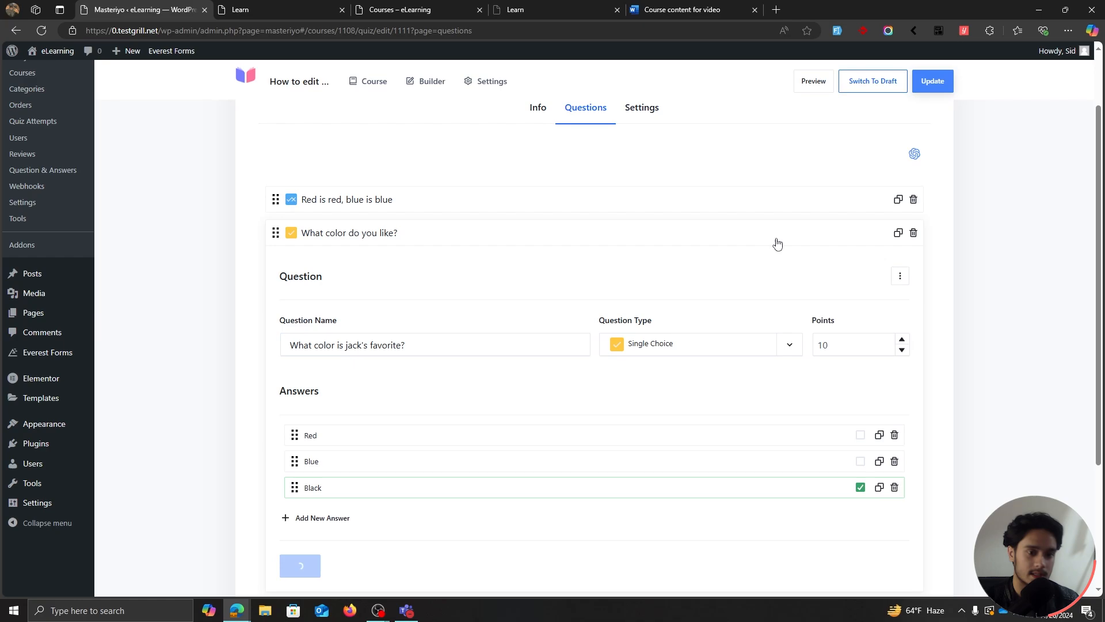
click(741, 241)
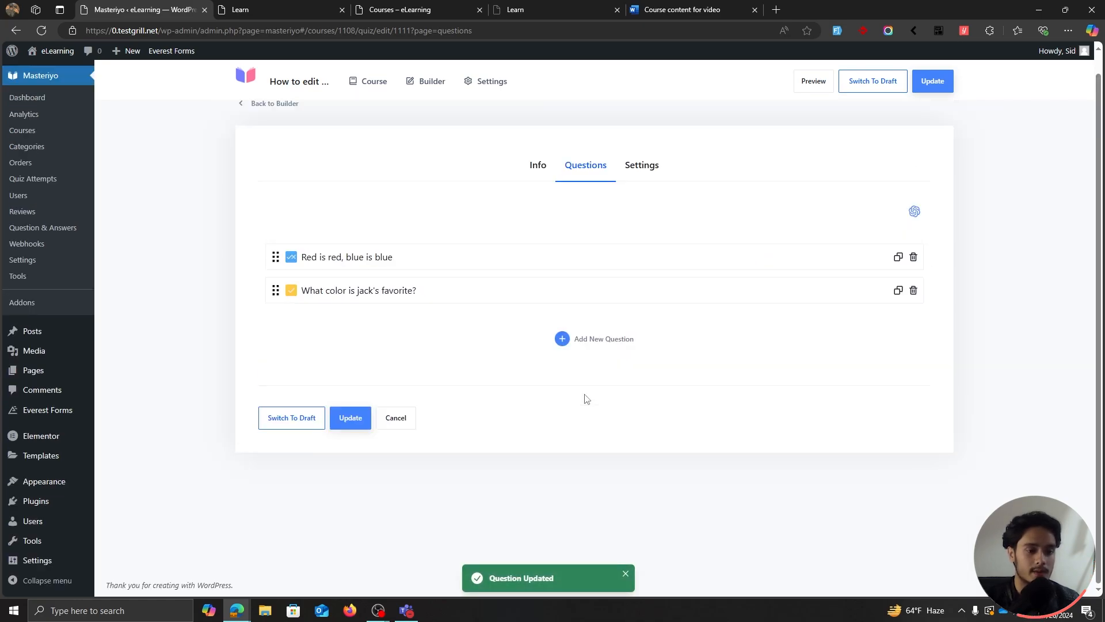
Add a third question to the quiz and set its type to Multiple Choice.
click(593, 337)
click(735, 323)
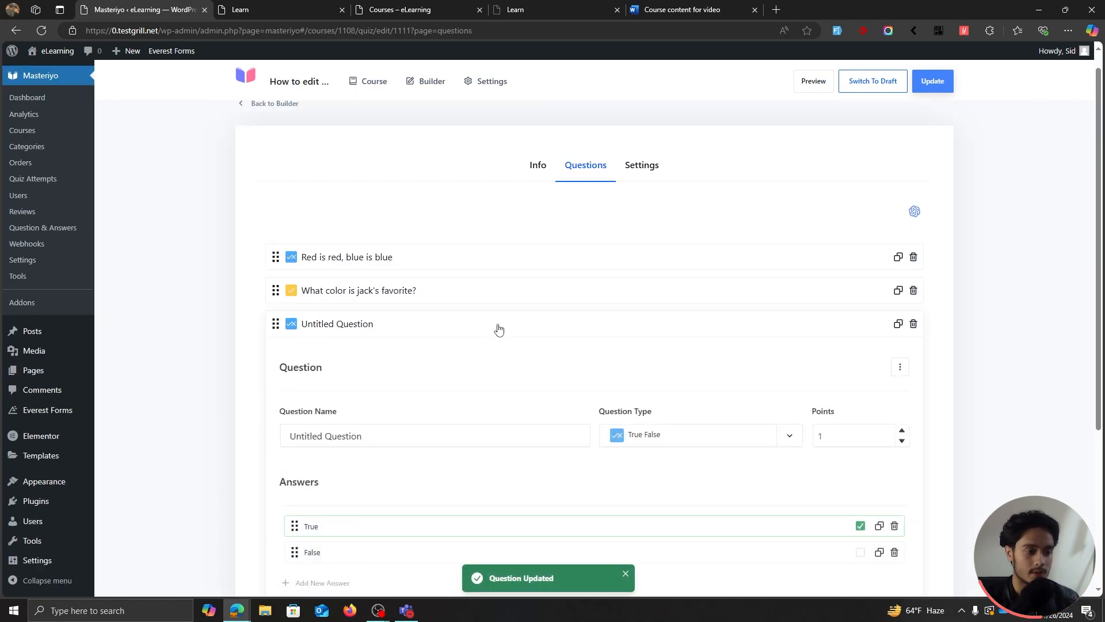
mouse_move(63, 419)
click(714, 435)
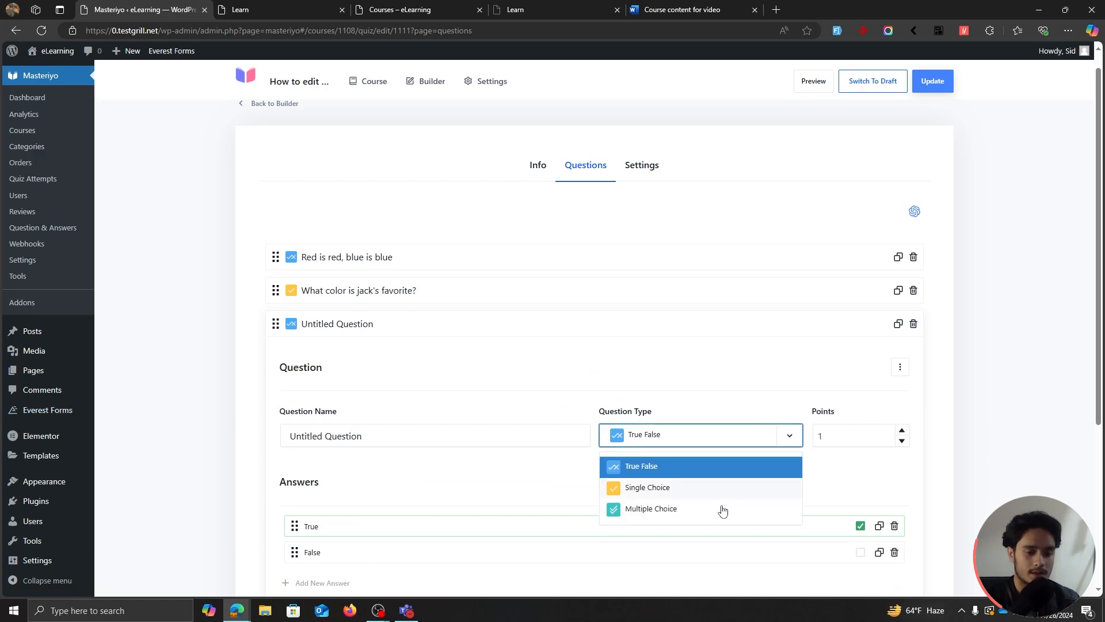
click(708, 511)
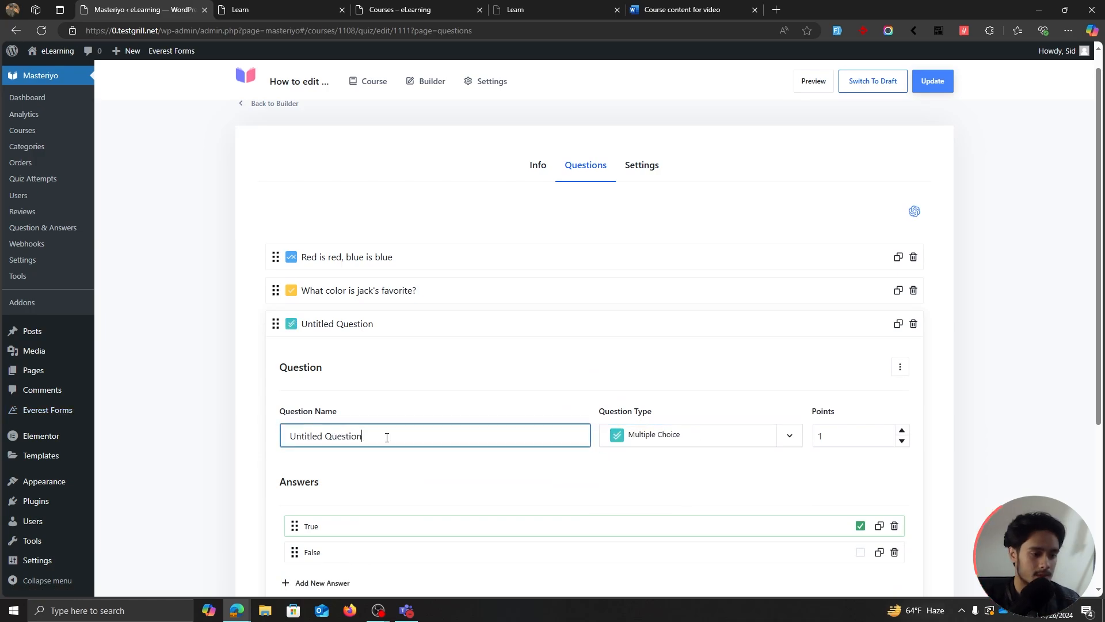
Name the multiple-choice question "What do you need to make a cake?" and set its points to 10.
drag(387, 437, 288, 439)
text(What do you need to)
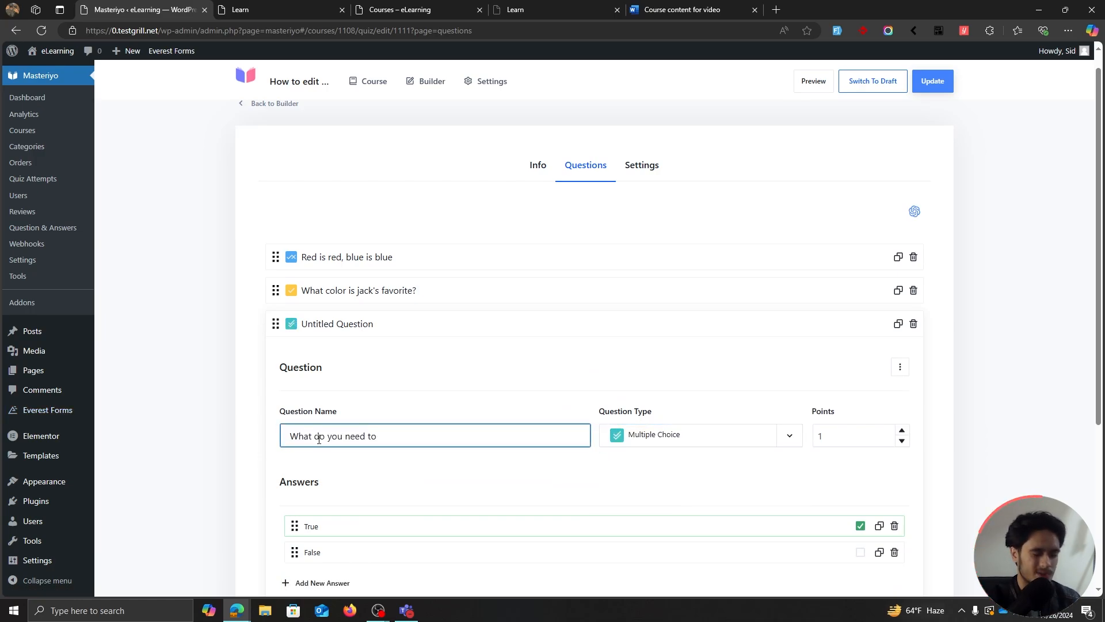
text(ake a cake?)
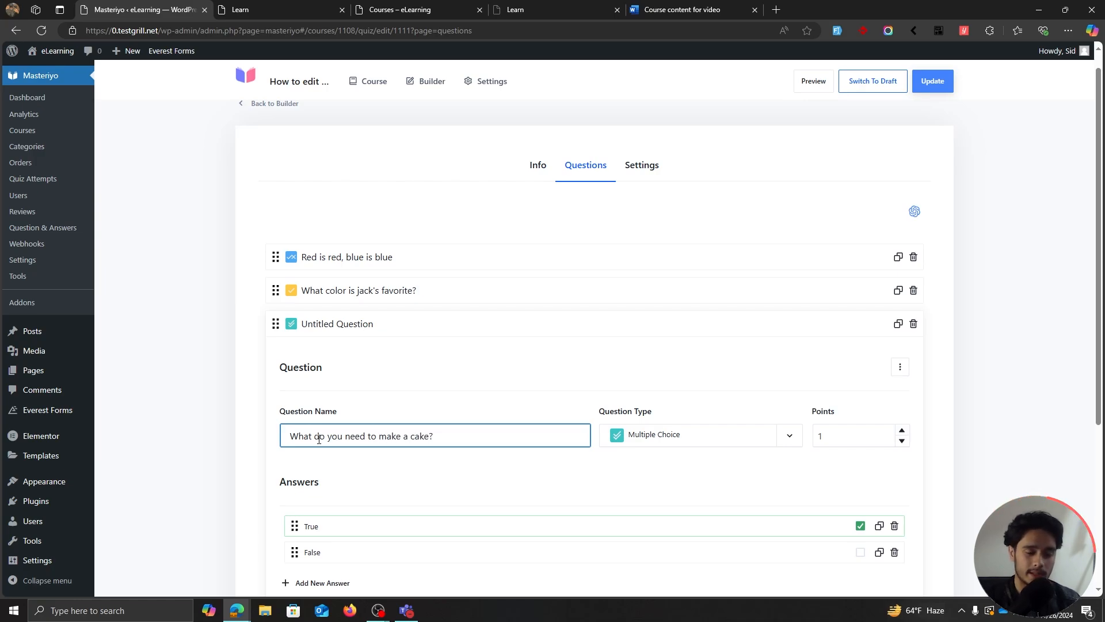
click(843, 441)
text(0)
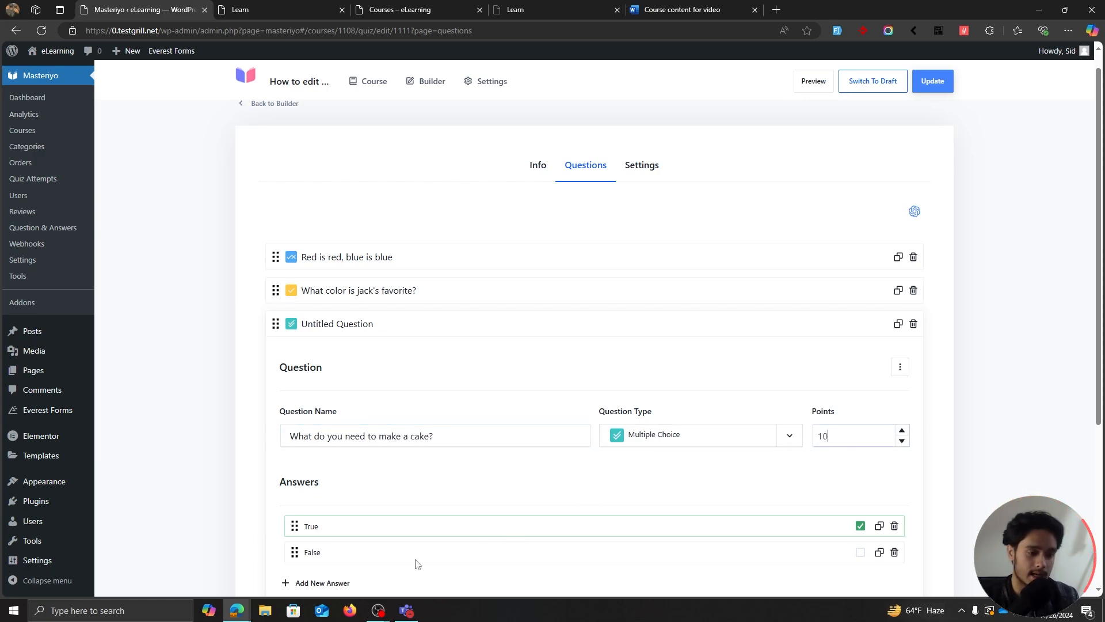
Enter "Egg", "Batter" and "Chicken" as the answers of the cake question, adding a third answer for "Chicken".
double_click(311, 526)
text(Egg)
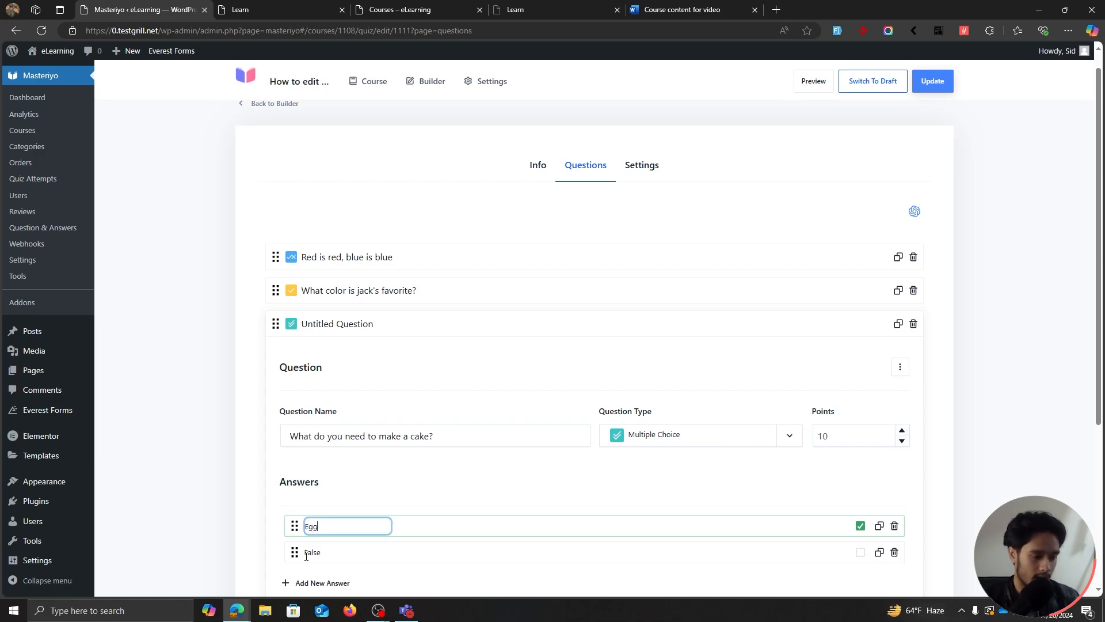
double_click(318, 553)
text(Batter)
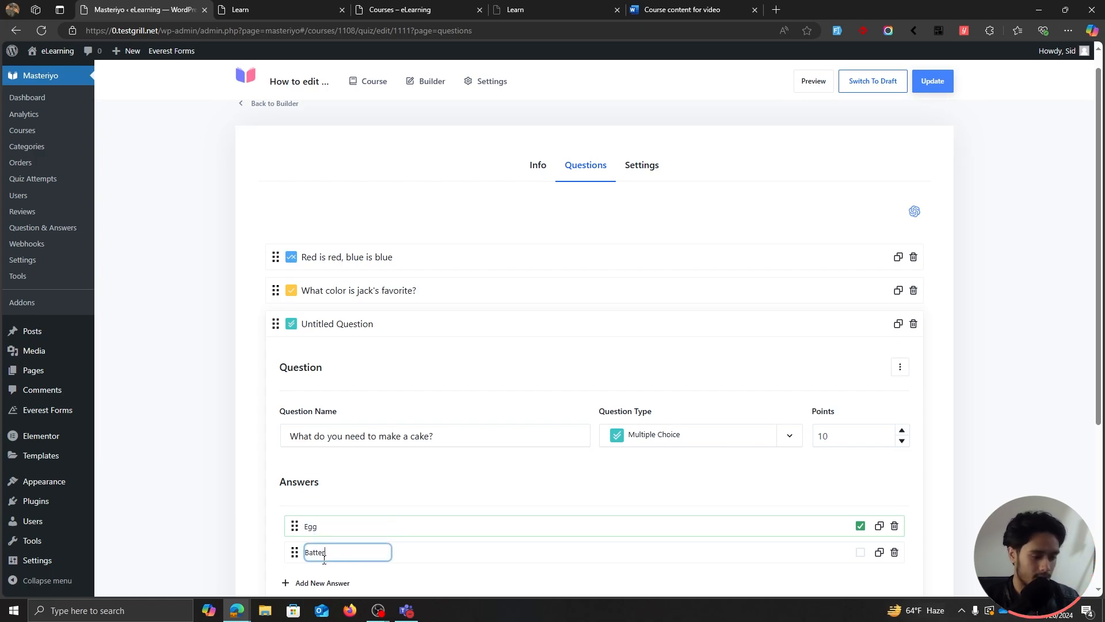
click(322, 583)
scroll(351, 550, down, 2)
double_click(316, 464)
text(Ch)
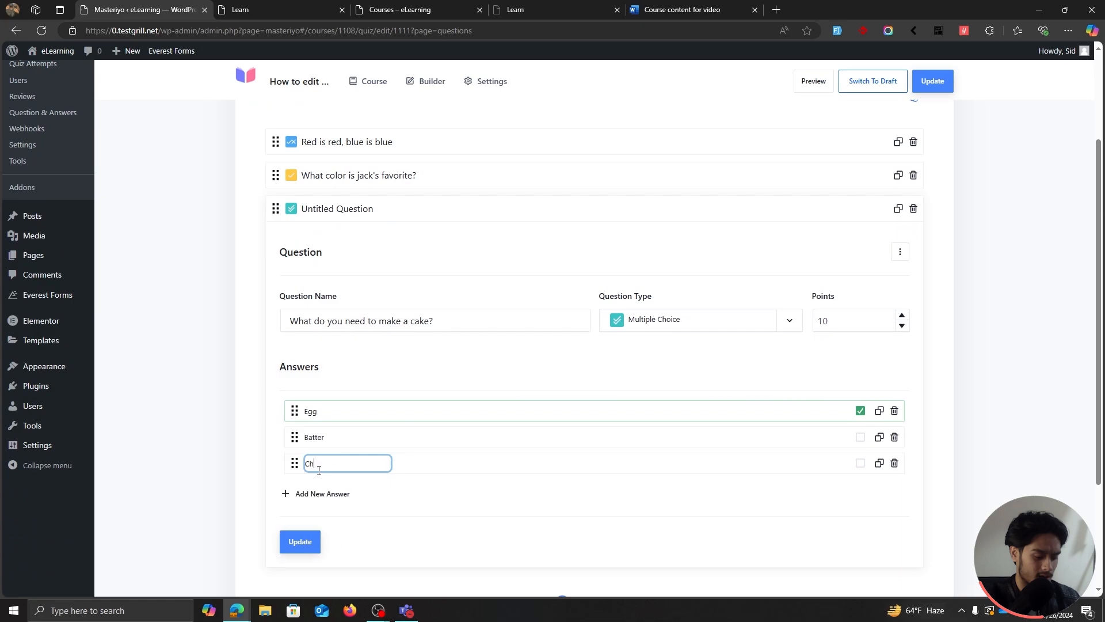
text(icken)
key(Return)
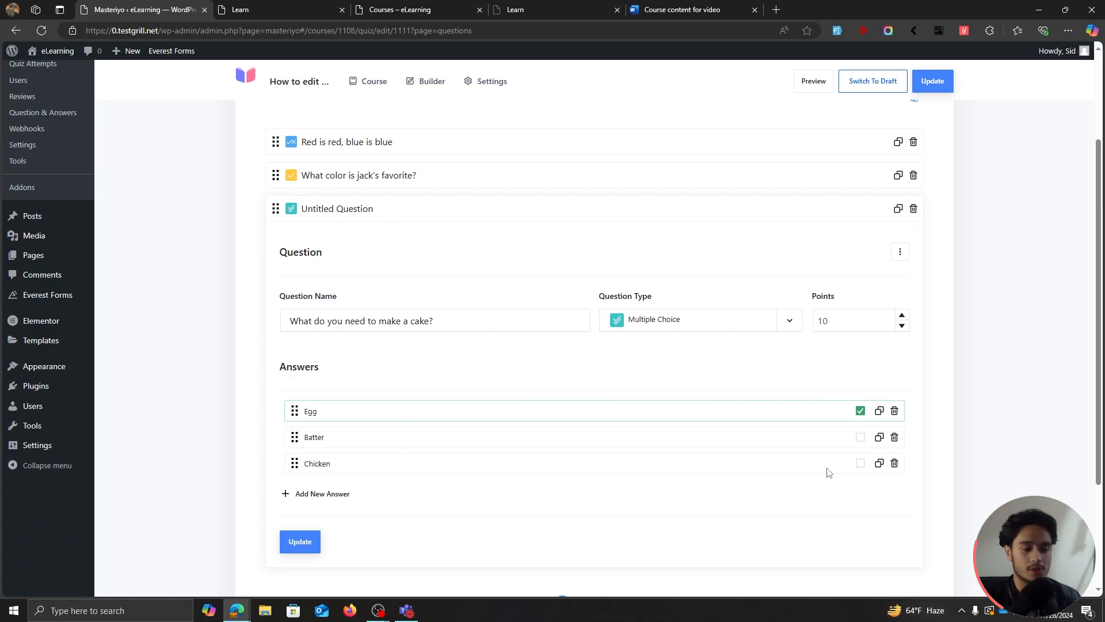
Mark "Batter" as a correct answer alongside "Egg" and save the cake question.
click(859, 441)
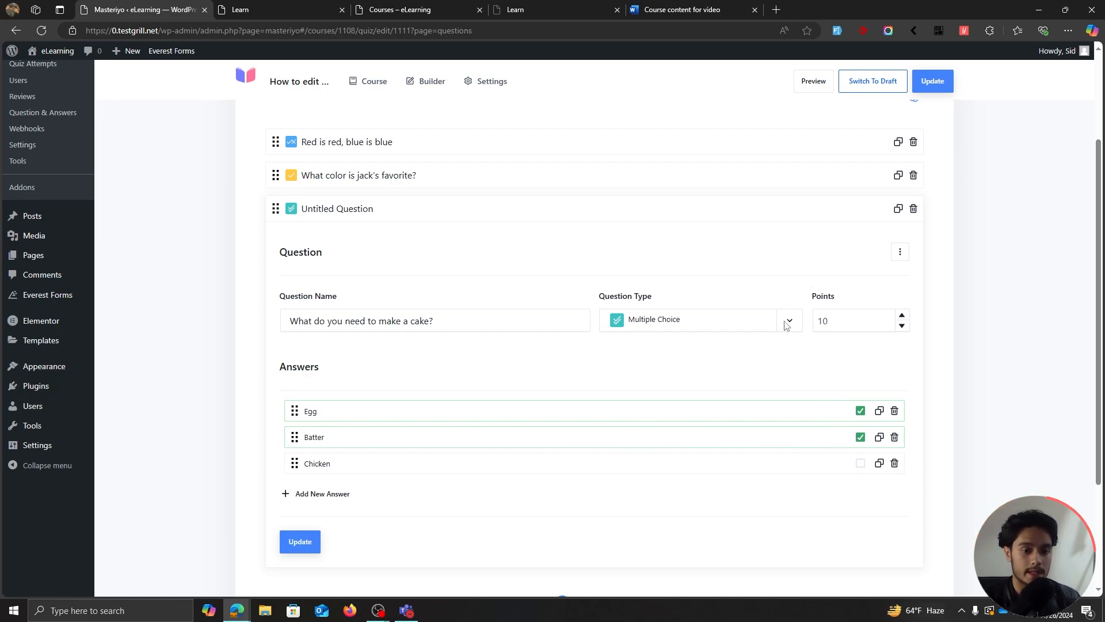
click(291, 551)
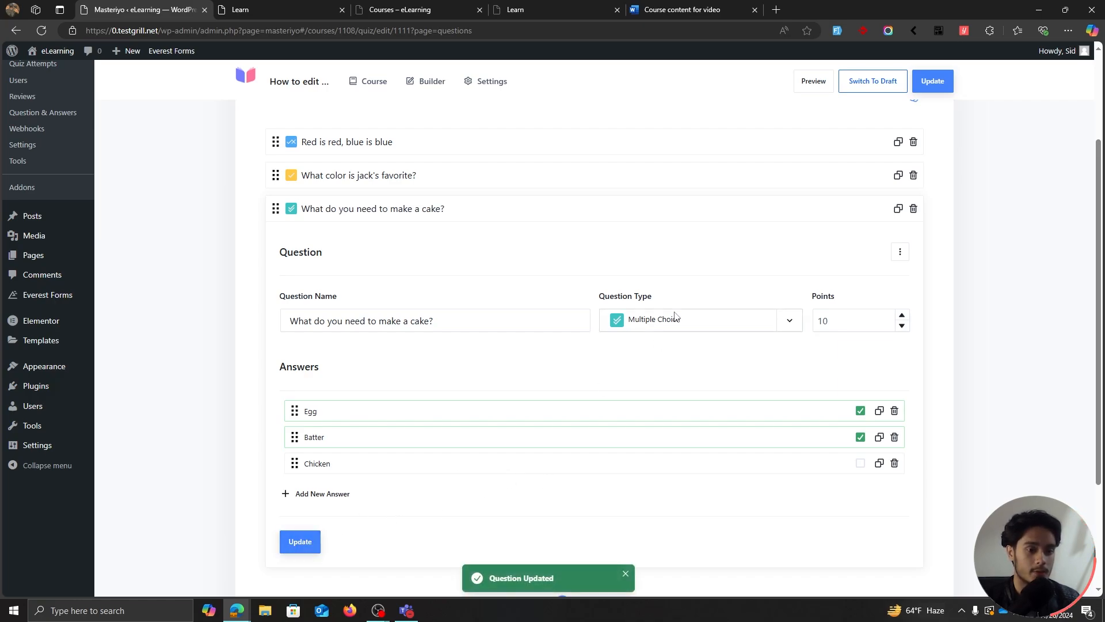
click(667, 210)
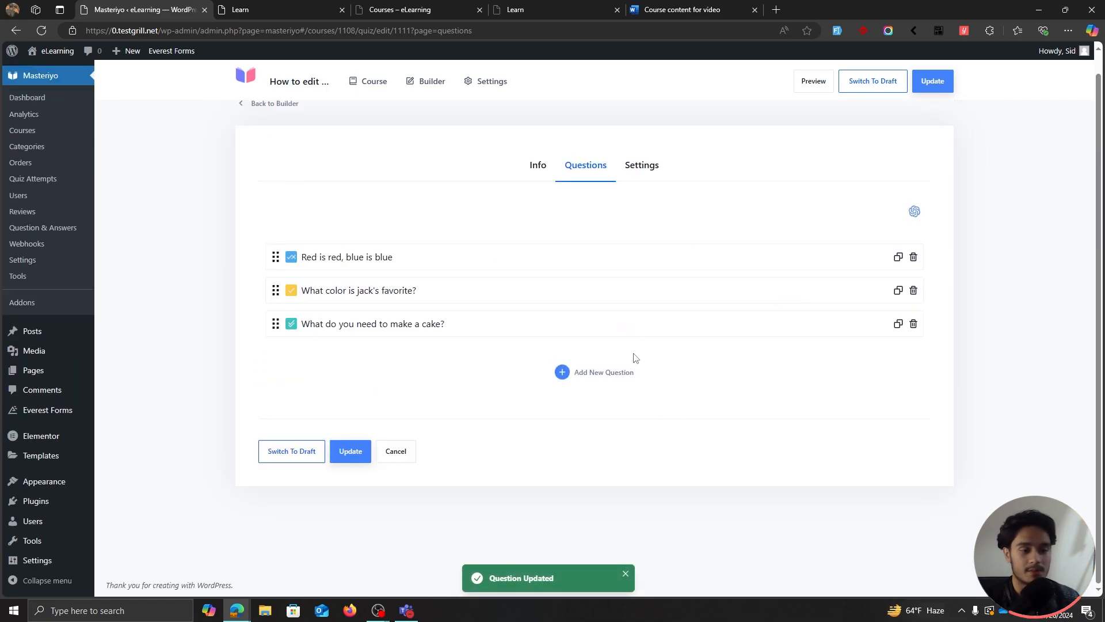
Set the quiz's full points to 30 and its pass points to 15.
click(639, 173)
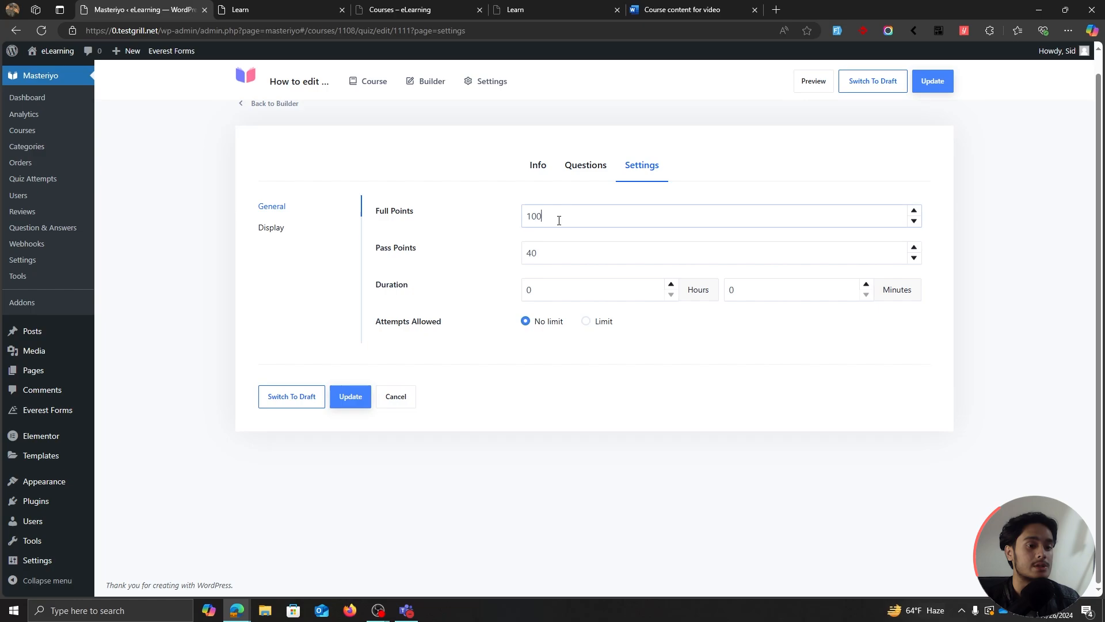
drag(558, 220, 495, 224)
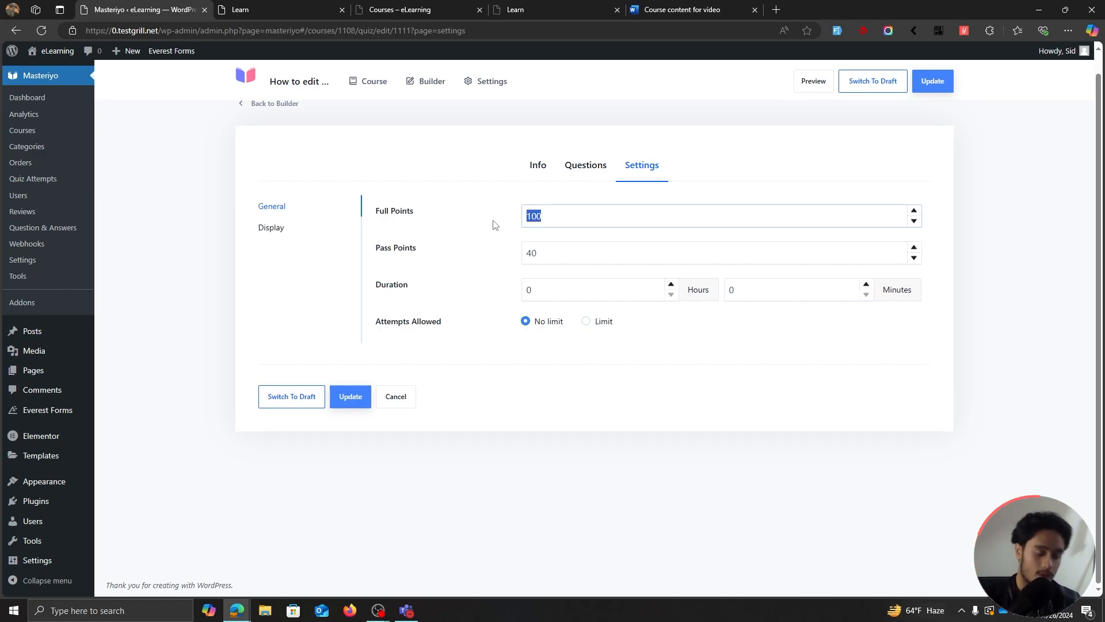
text(30)
key(Tab)
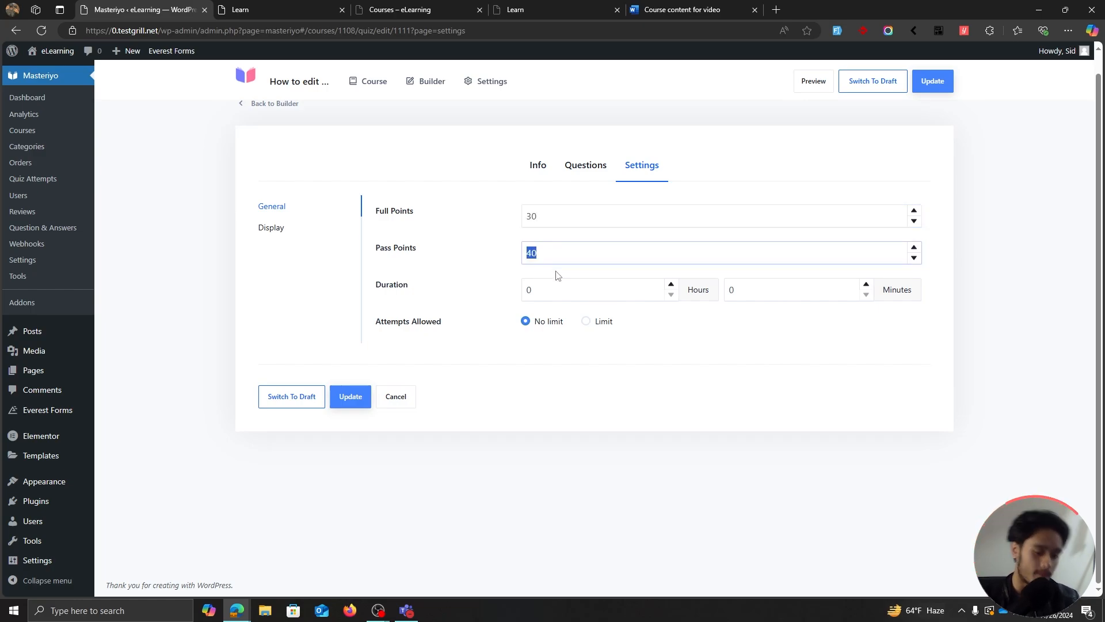
text(15)
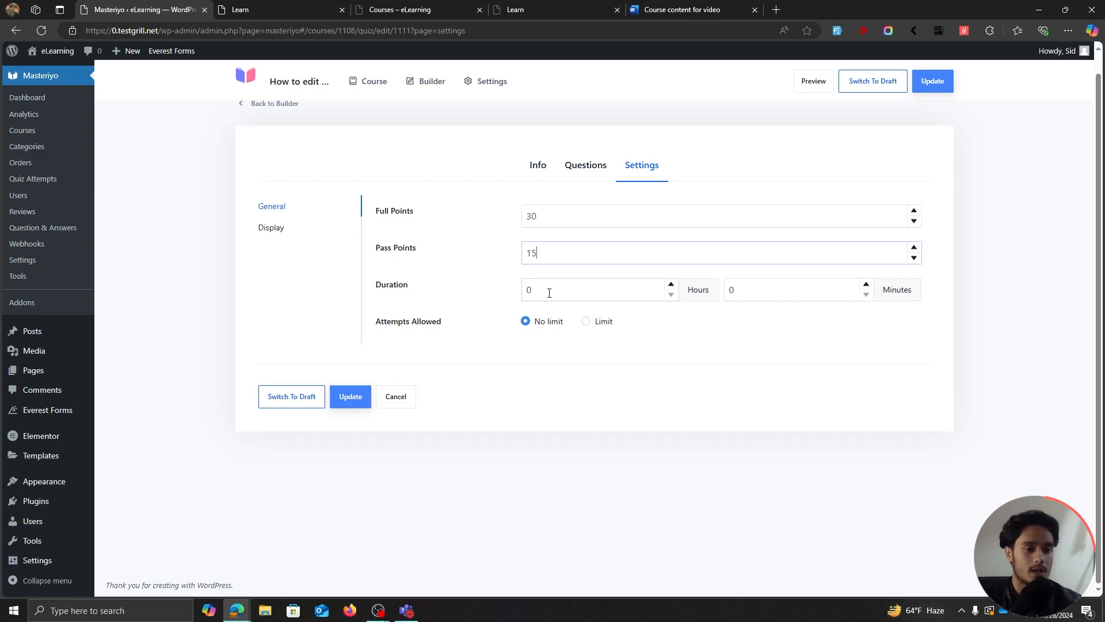
Set the quiz duration to 1 hour, keep attempts at No limit, and save the quiz.
key(Tab)
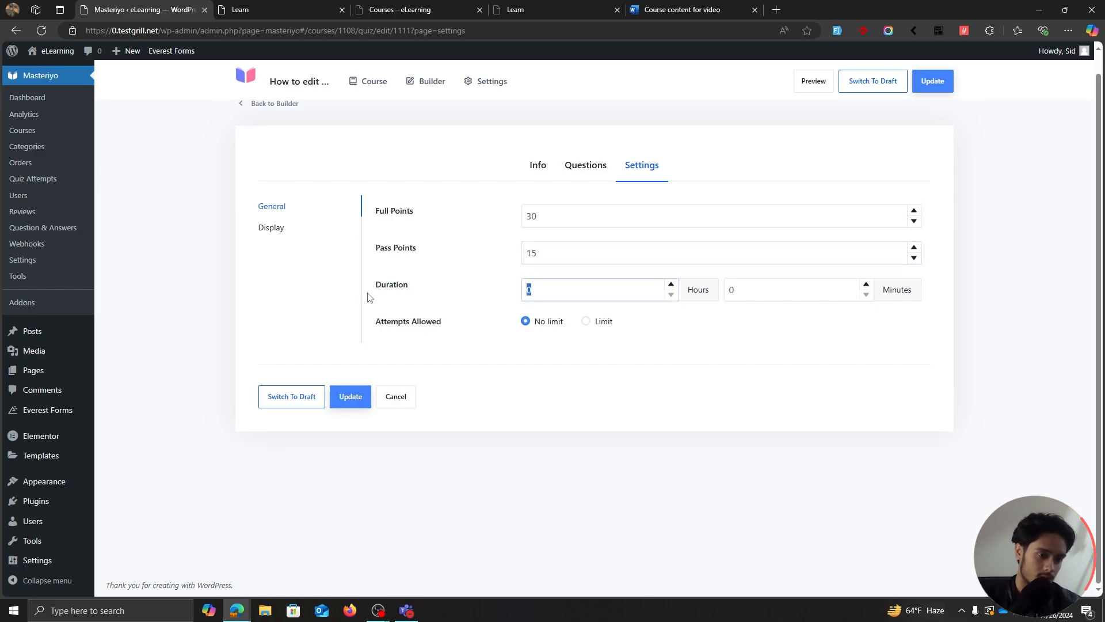
click(587, 322)
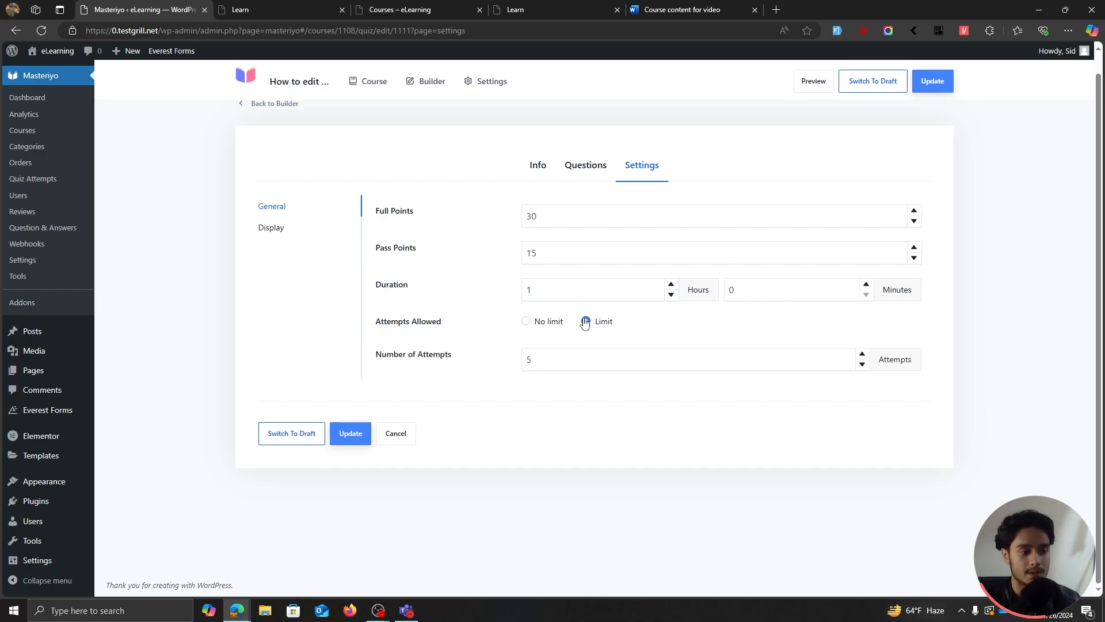
click(525, 322)
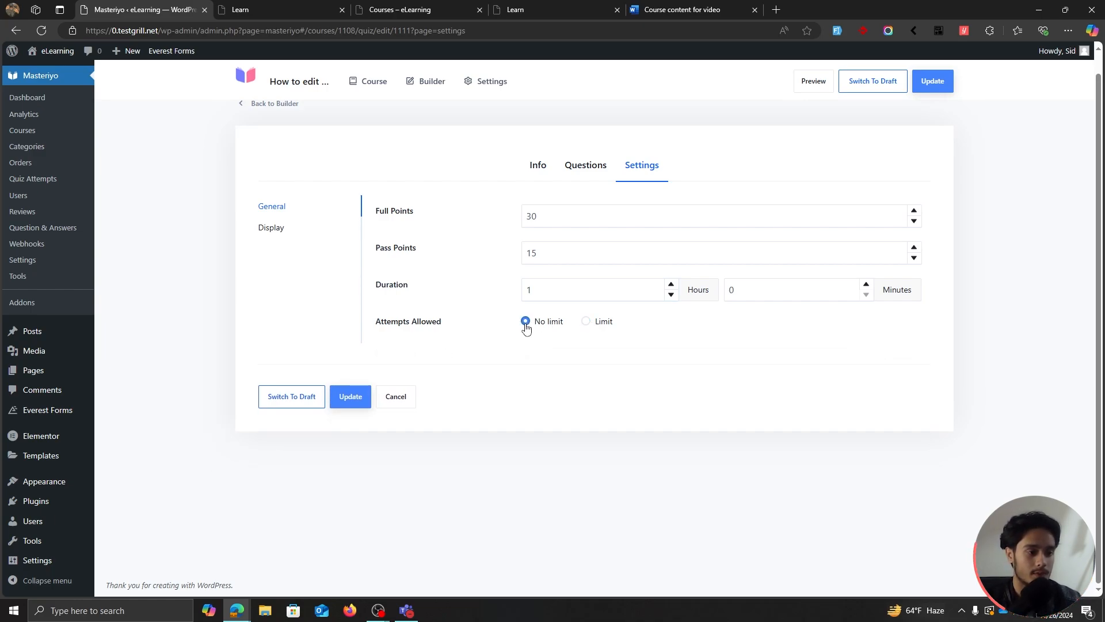
click(285, 229)
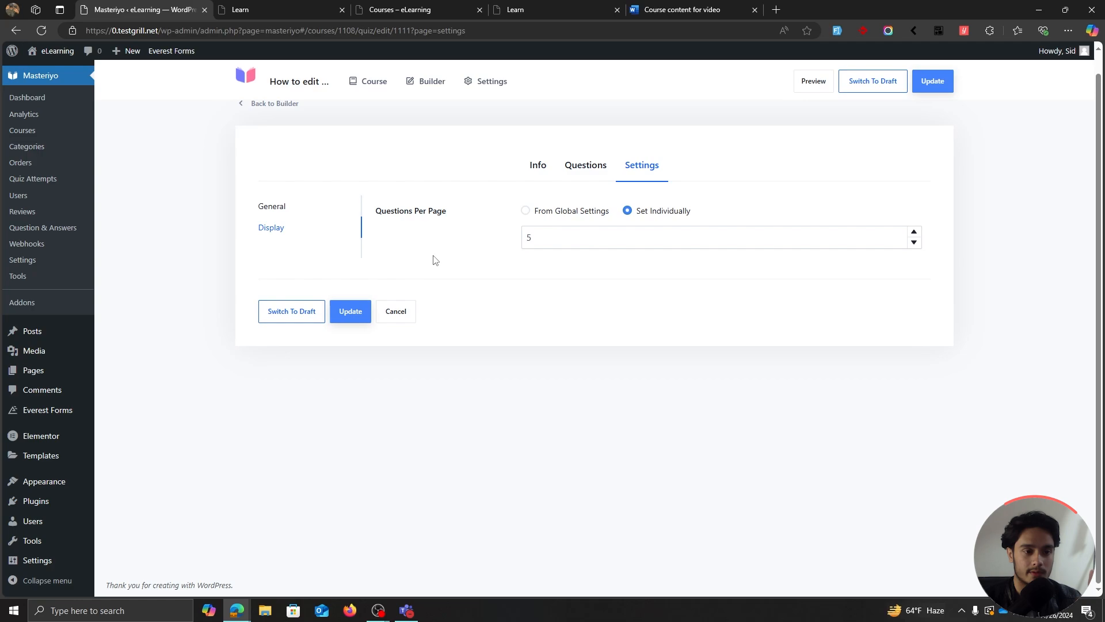
click(349, 311)
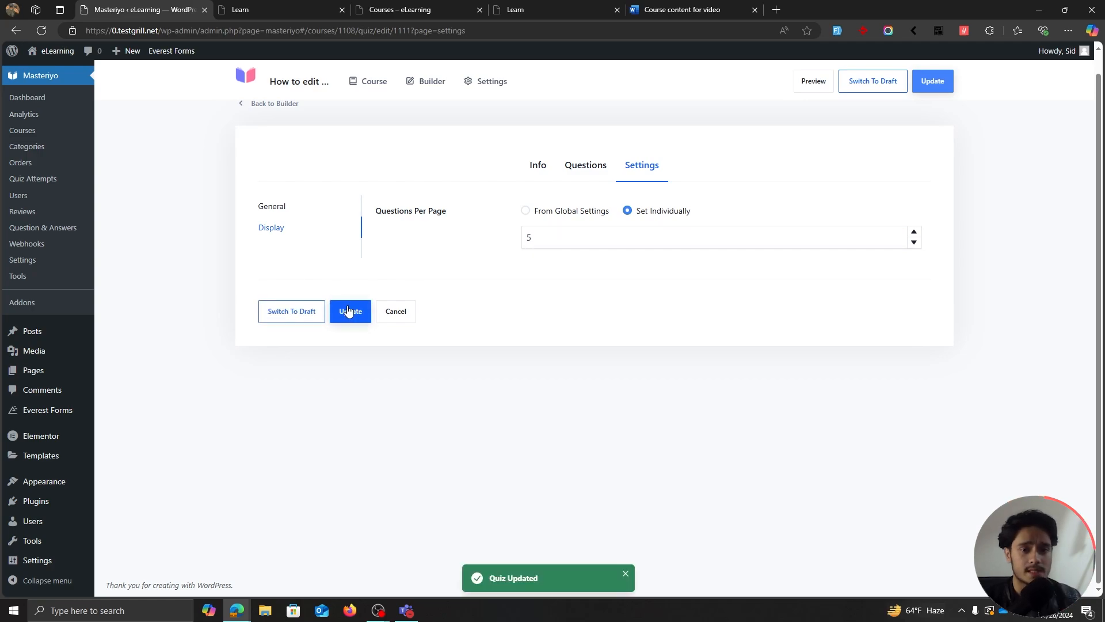
Fill the quiz description with two paragraphs of Lorem ipsum text and update the quiz.
click(541, 169)
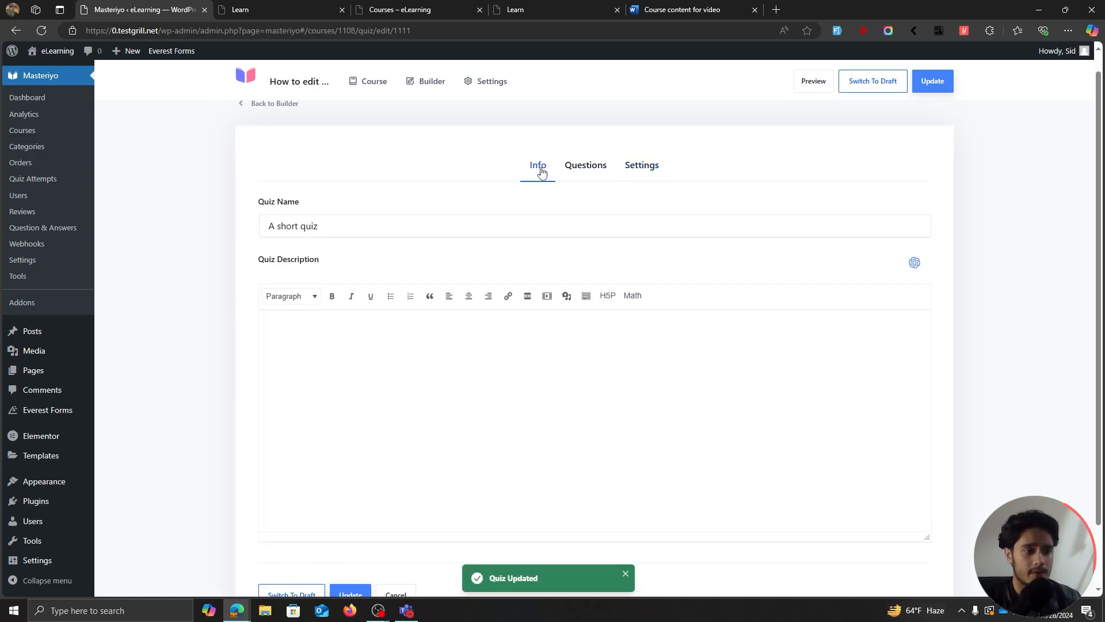
click(343, 339)
text(A short quiz)
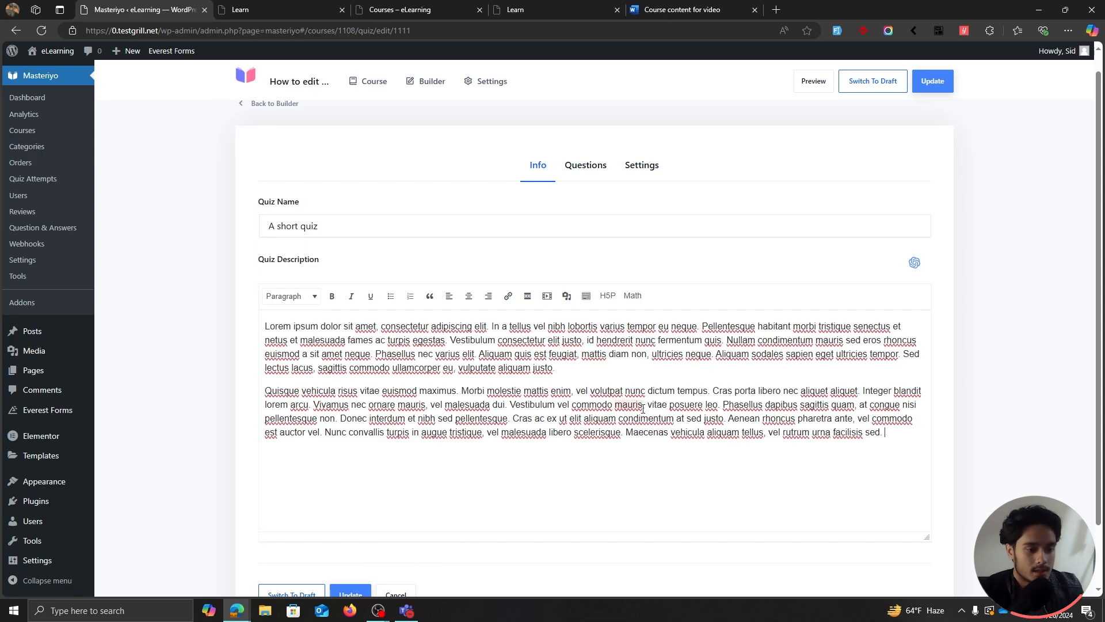
click(938, 85)
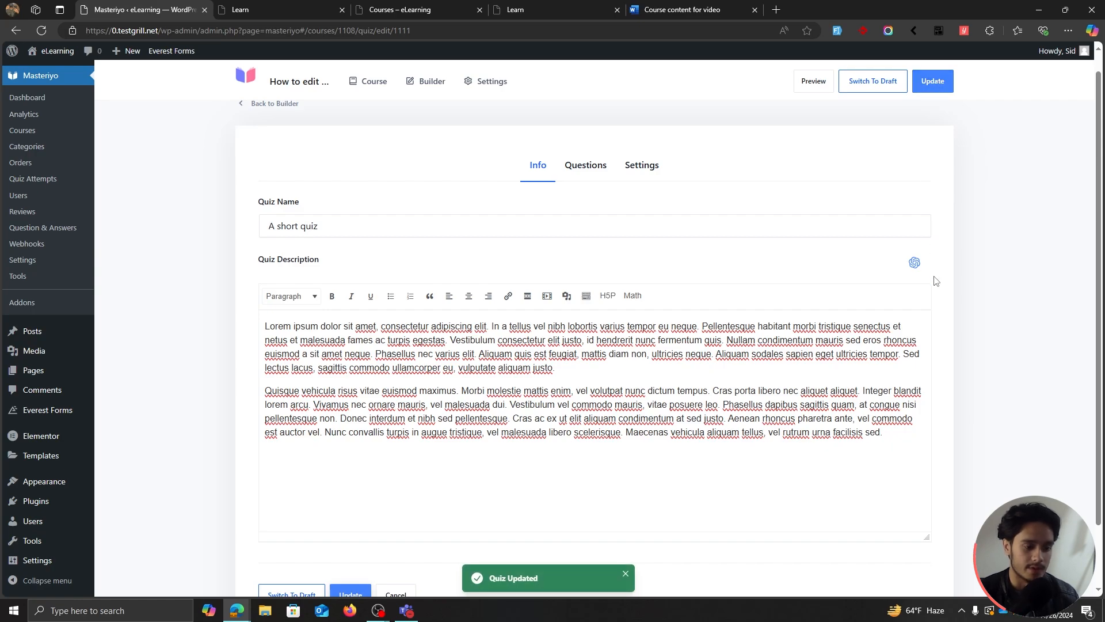
Preview the course and examine the description and details of "A short quiz" on the learning page.
click(811, 82)
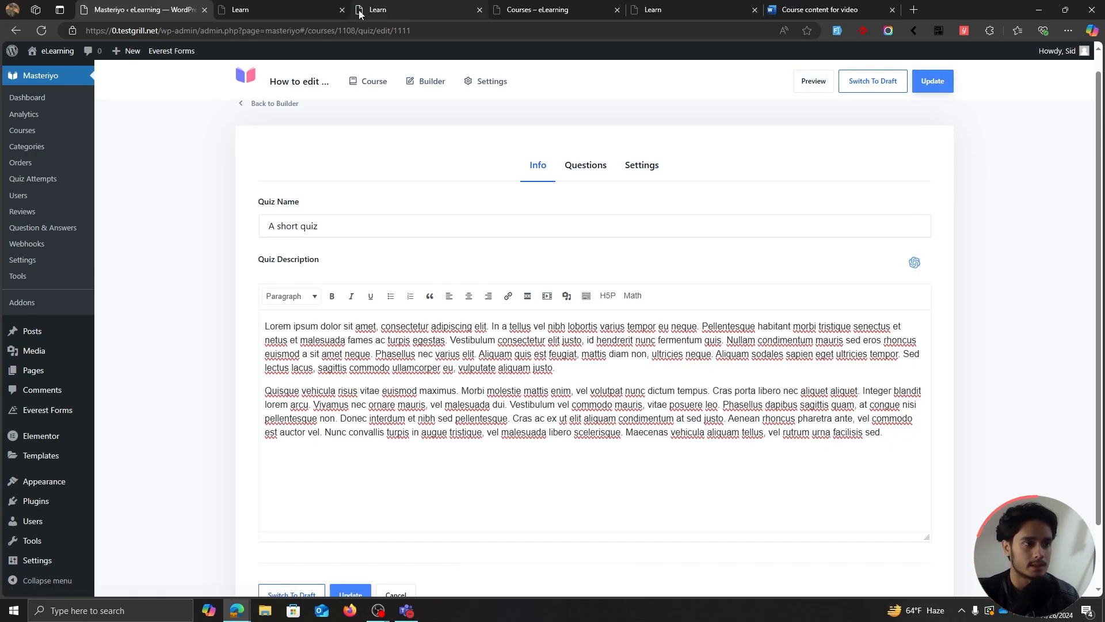
click(91, 179)
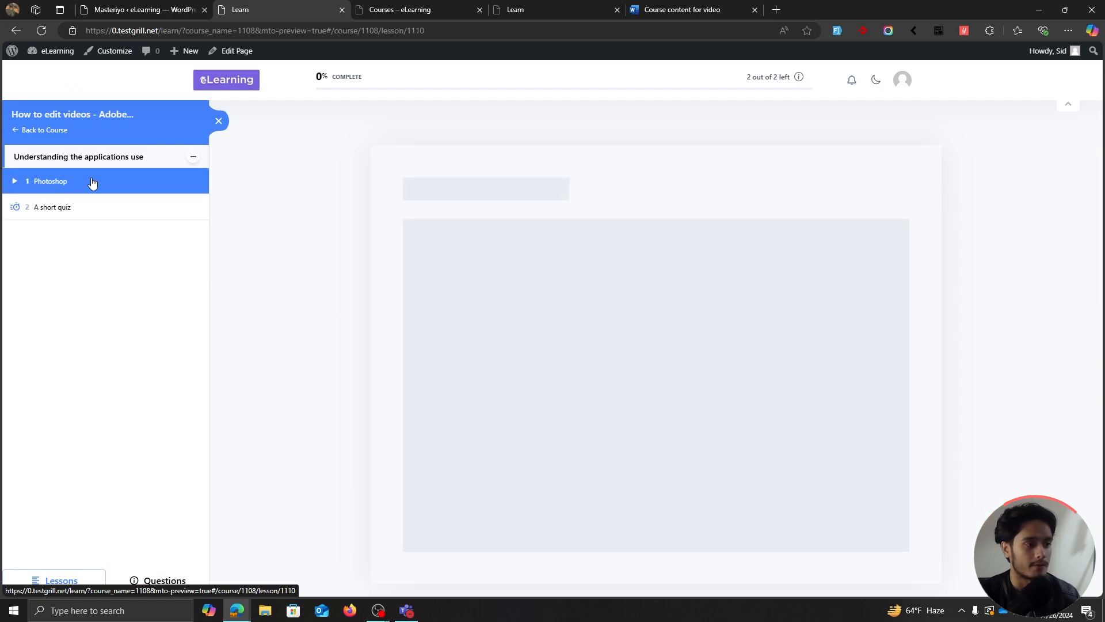
click(106, 205)
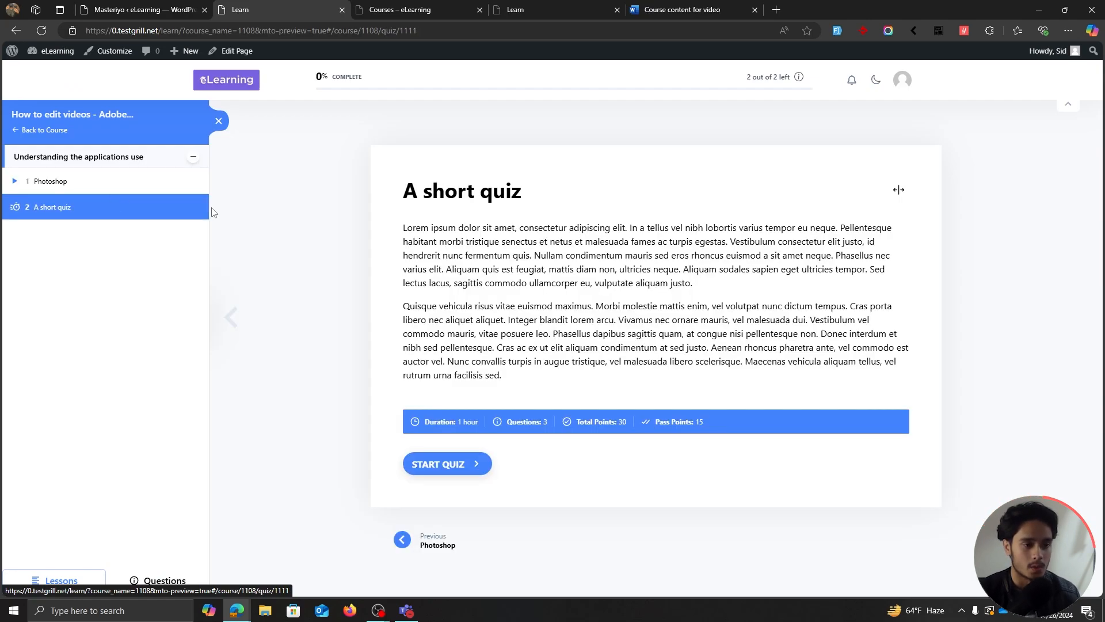
drag(403, 229, 536, 384)
click(407, 409)
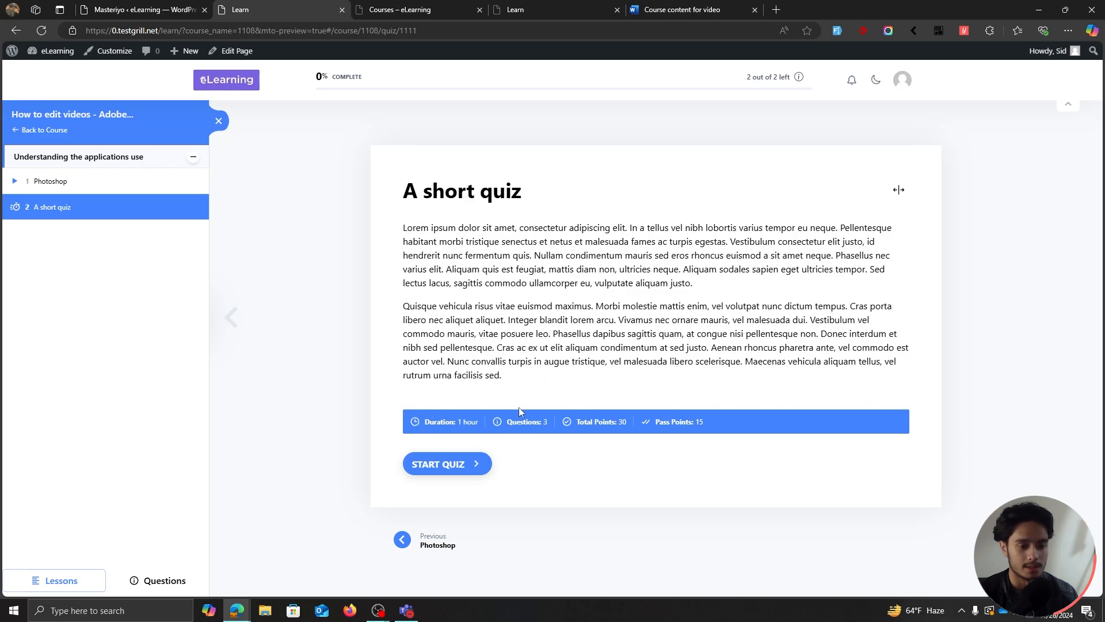
Take the quiz with the answers "Right", "Blue", and "Egg" plus "Batter", and submit it.
click(452, 464)
scroll(426, 448, down, 5)
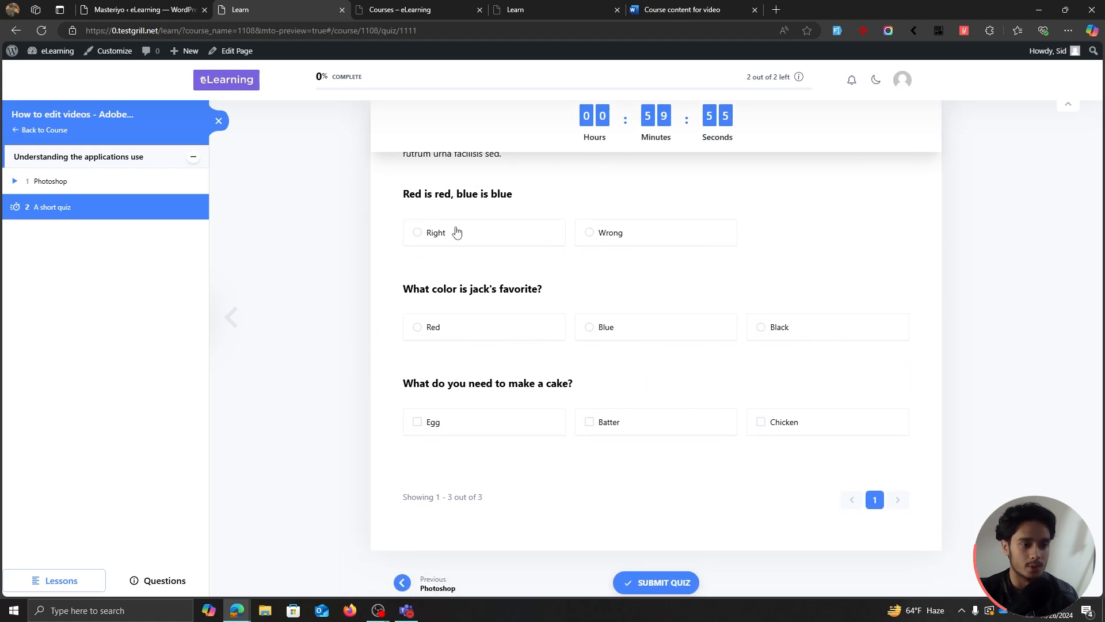
click(417, 236)
scroll(429, 239, down, 1)
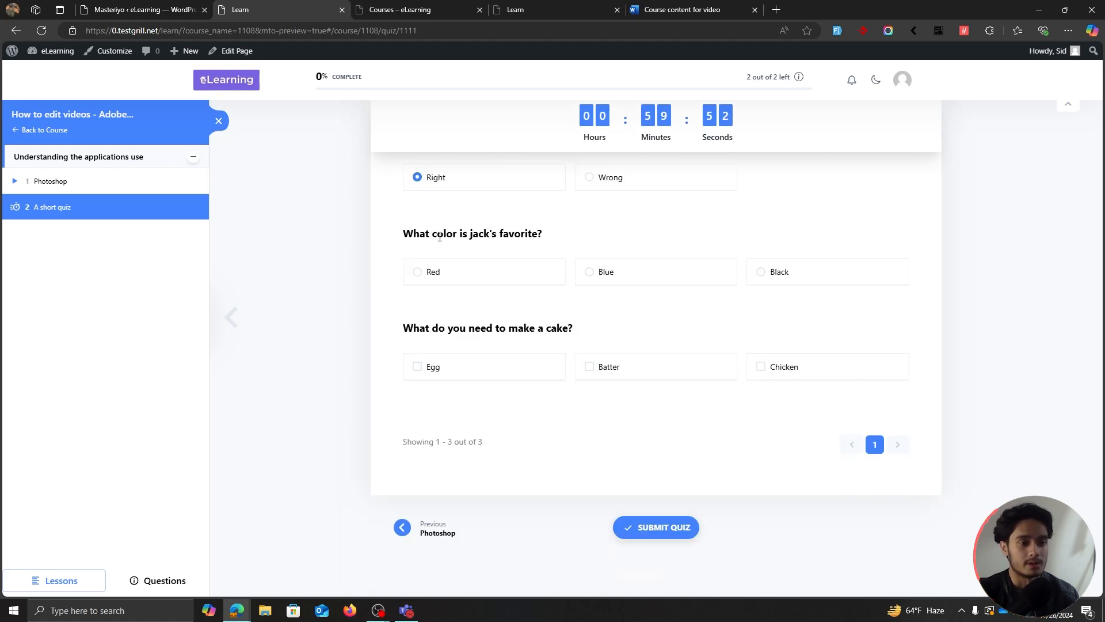
click(588, 273)
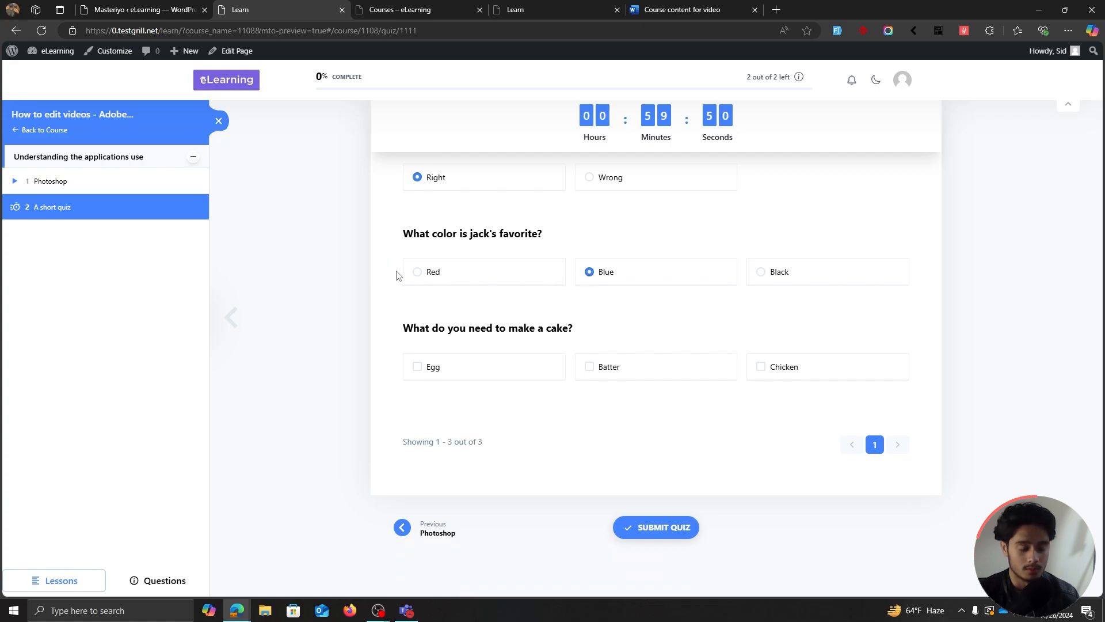
click(418, 368)
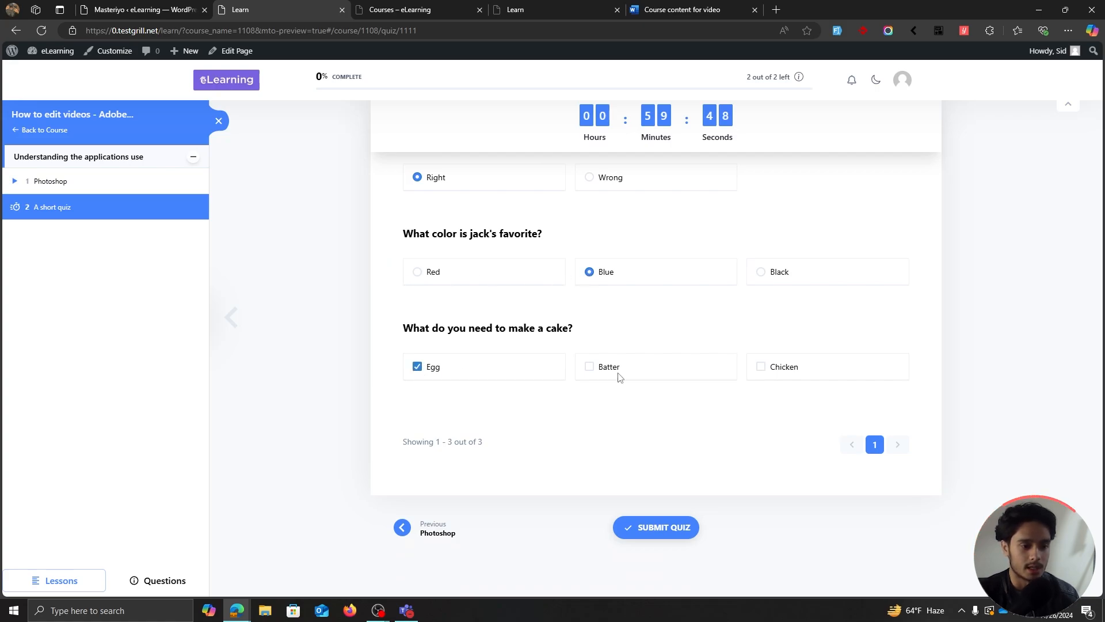
click(590, 369)
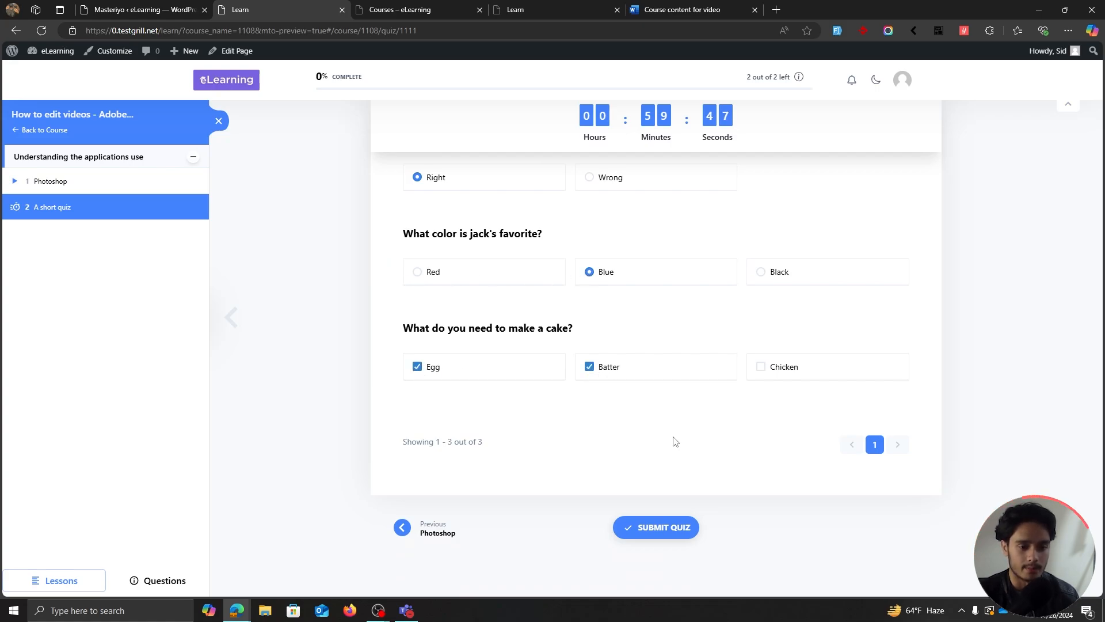
click(659, 528)
click(634, 352)
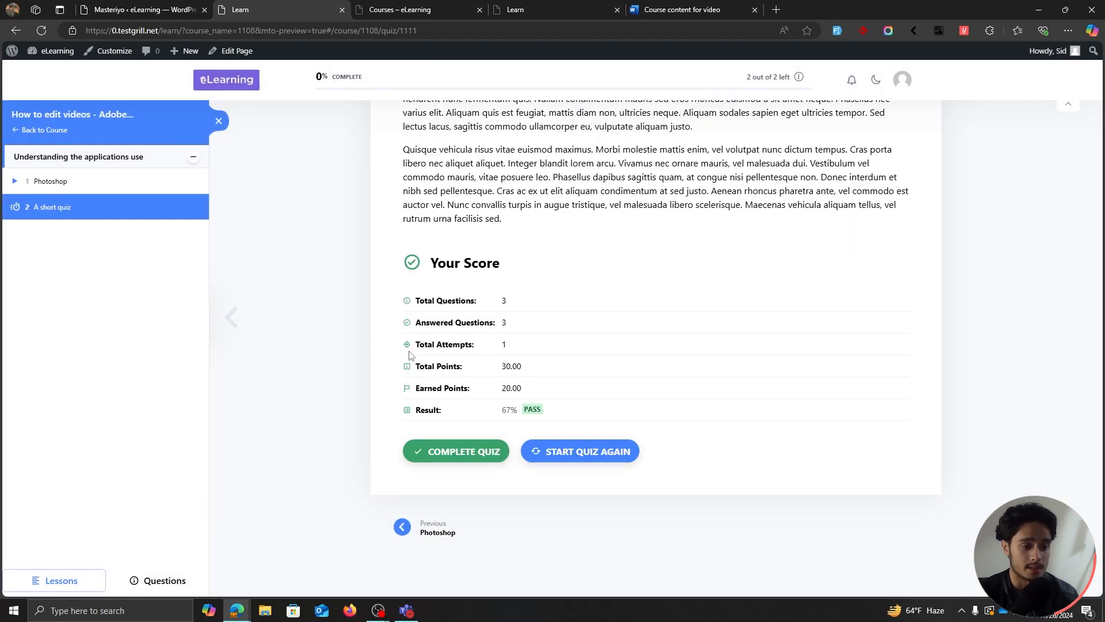
Review the quiz score and mark the quiz as completed.
drag(524, 392, 493, 390)
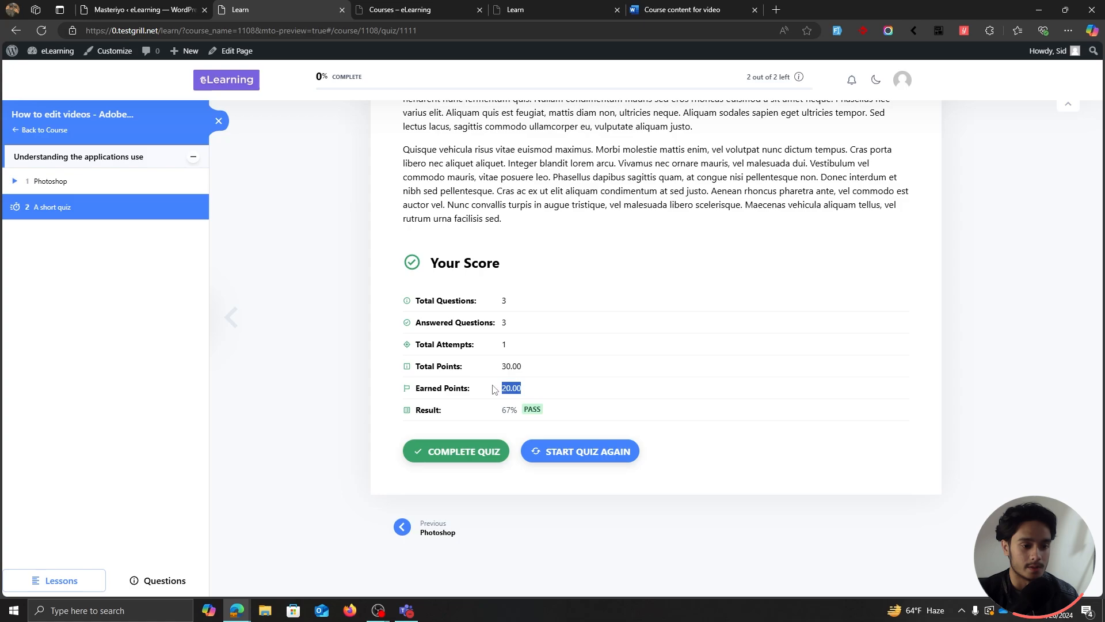
click(493, 389)
scroll(752, 387, up, 3)
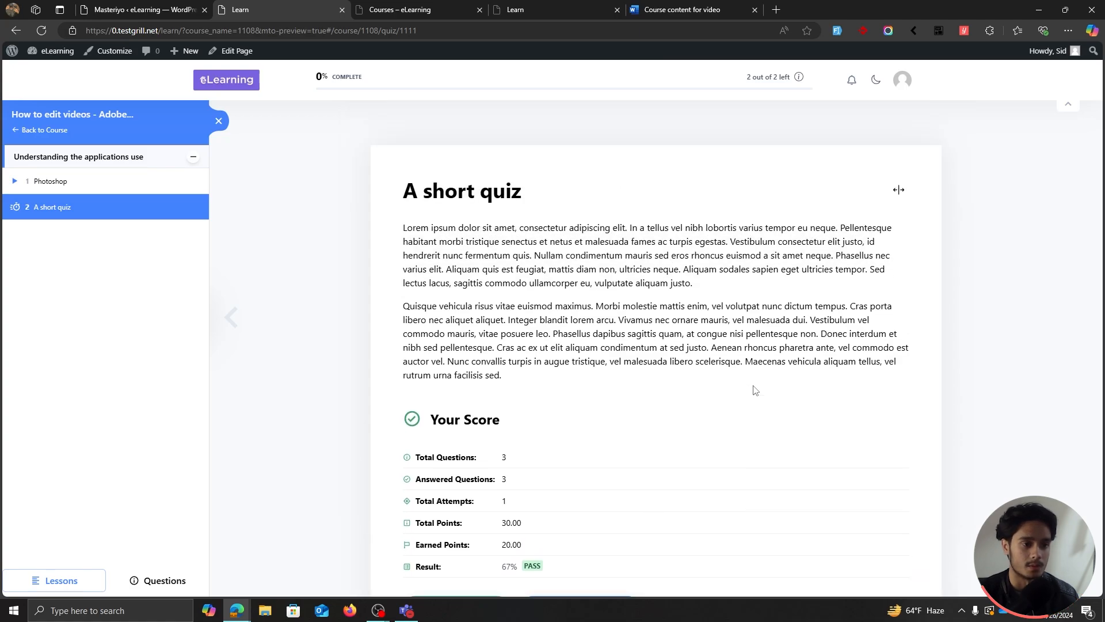
scroll(457, 457, down, 3)
click(457, 457)
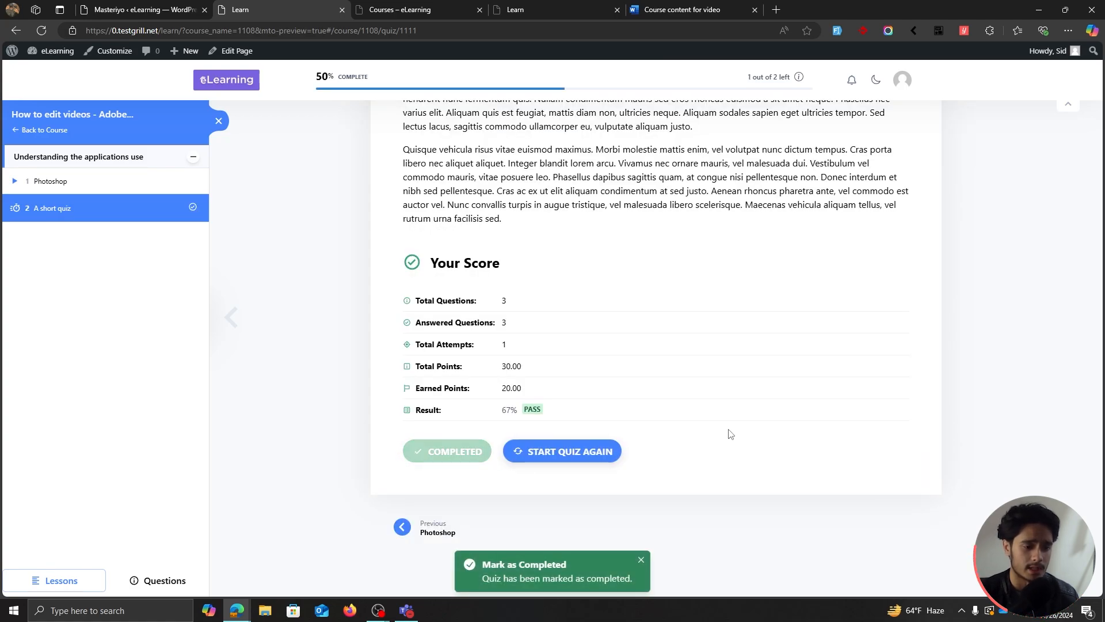
scroll(729, 433, up, 2)
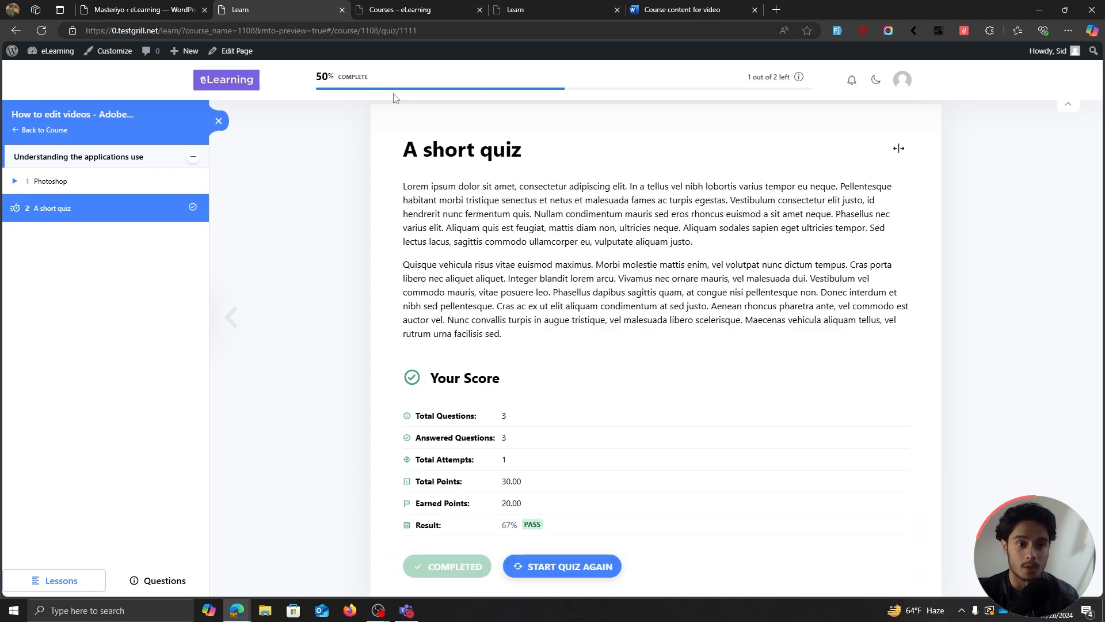
Check the dark mode, notifications and profile options of the learning page.
click(874, 83)
click(874, 83)
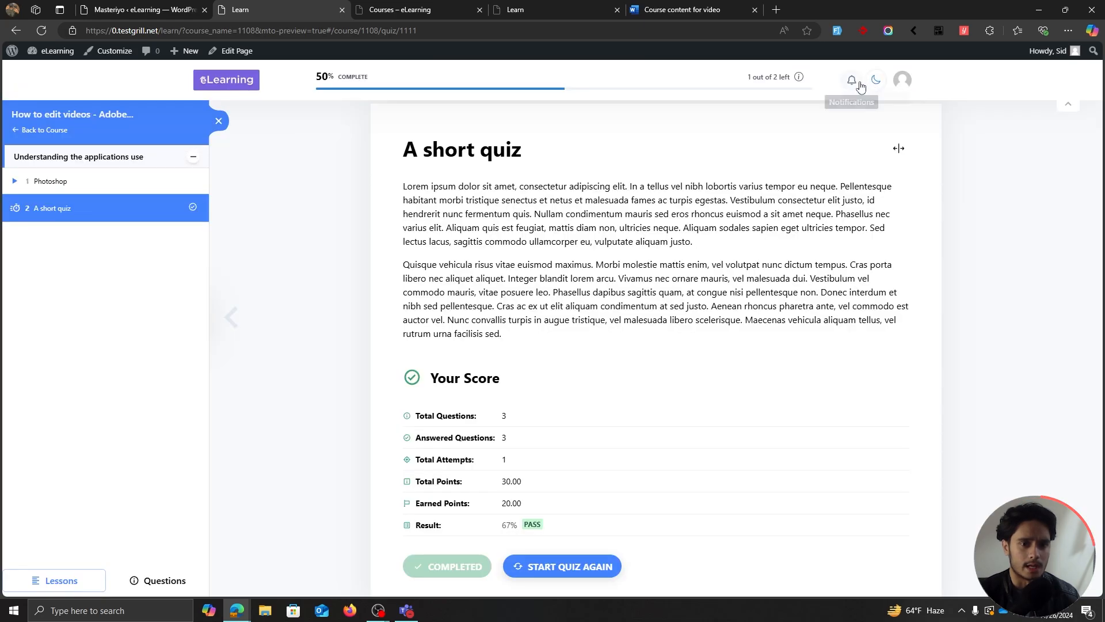
click(851, 83)
click(852, 83)
click(903, 81)
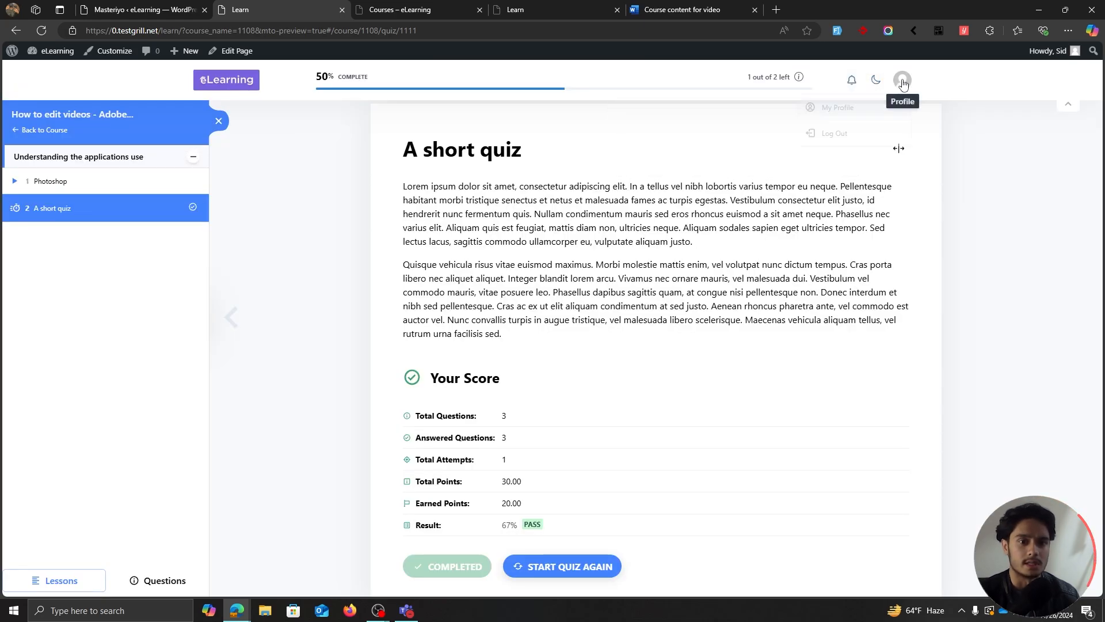
Return to the course builder, close the course preview, and add a live stream lesson to the "Walk with me" section.
click(144, 10)
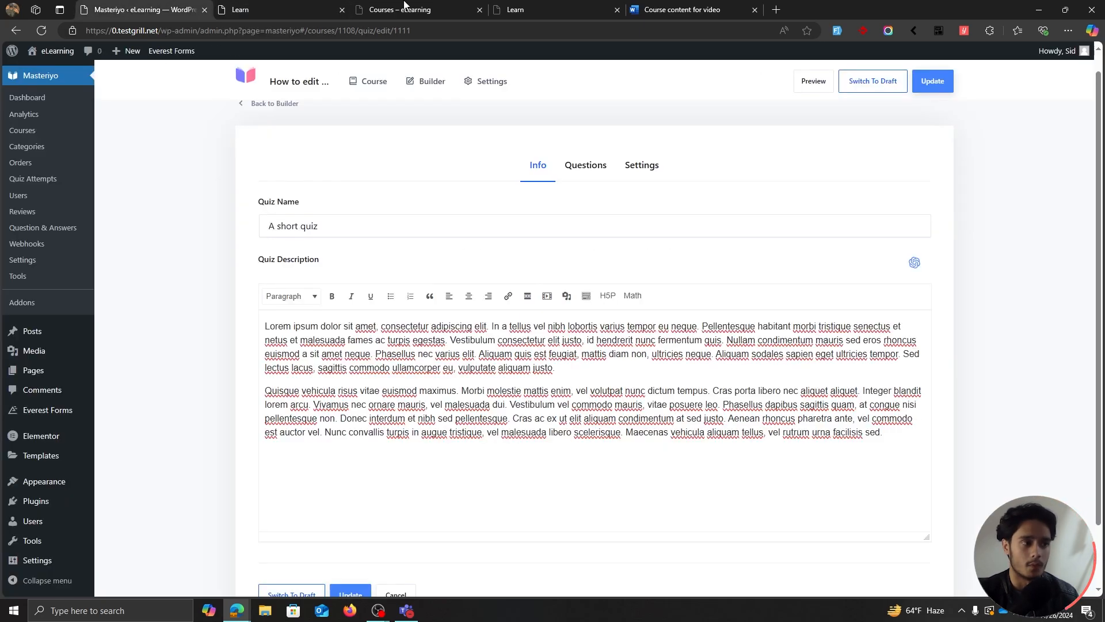
click(342, 10)
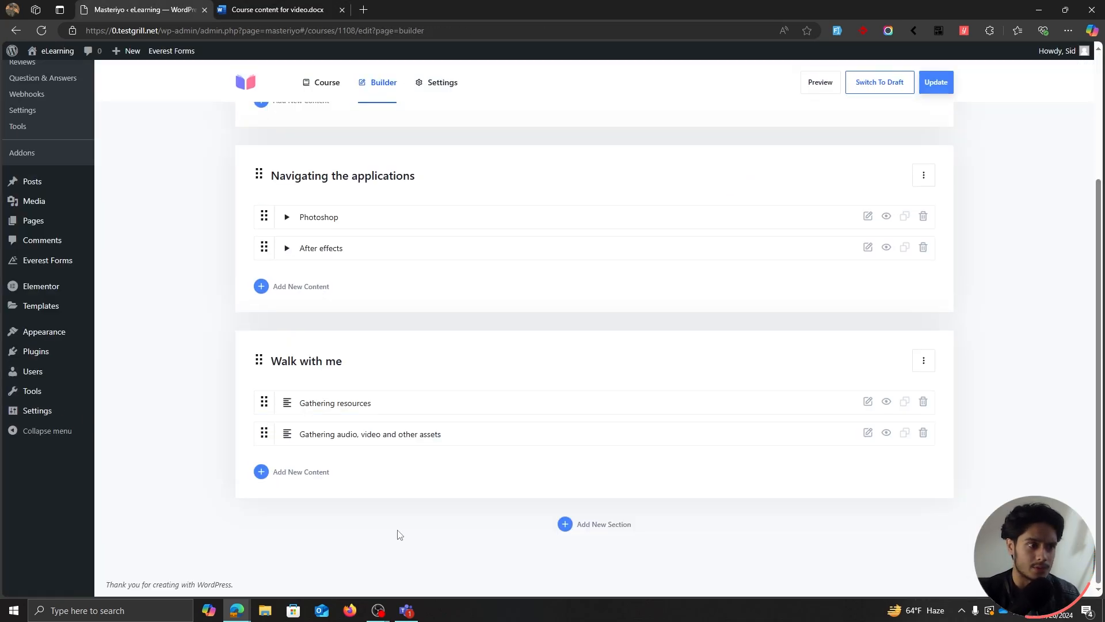
click(305, 475)
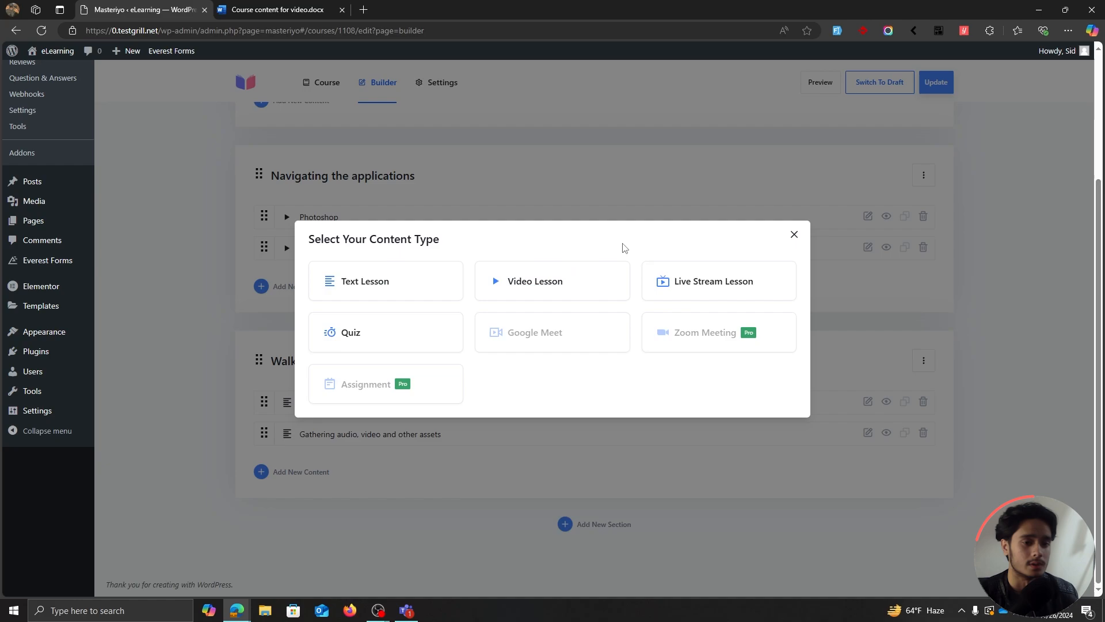
click(701, 287)
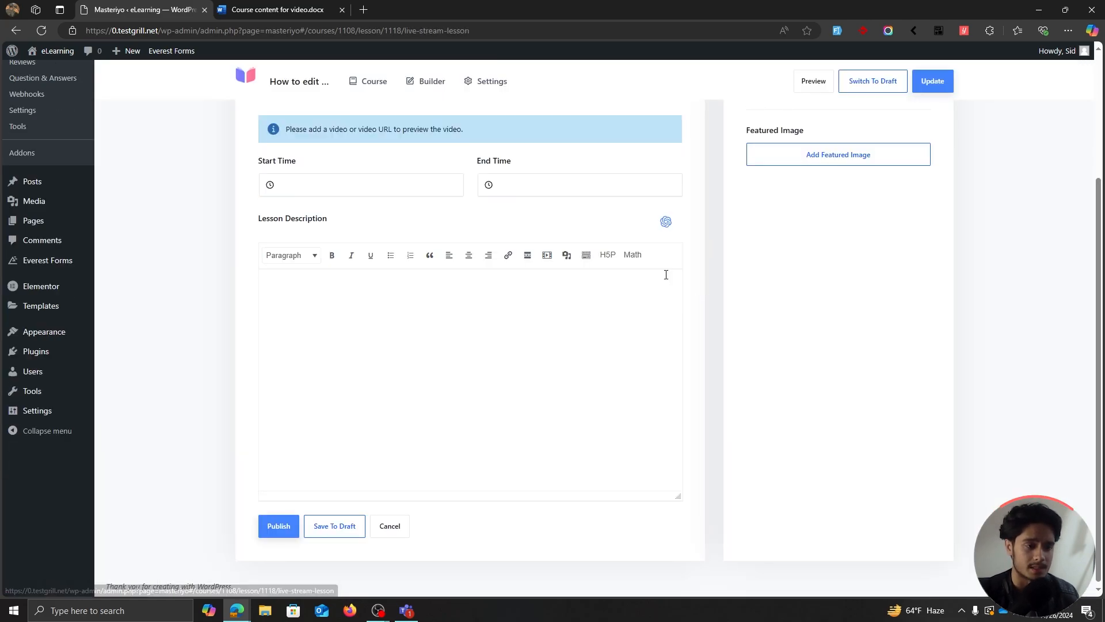
scroll(241, 323, up, 3)
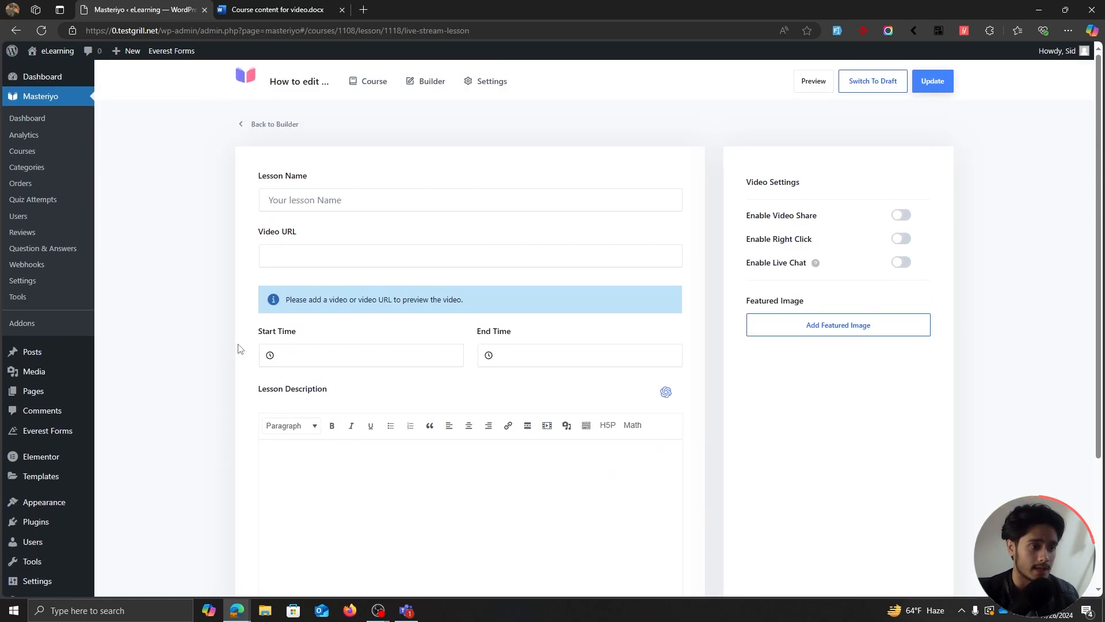
click(387, 200)
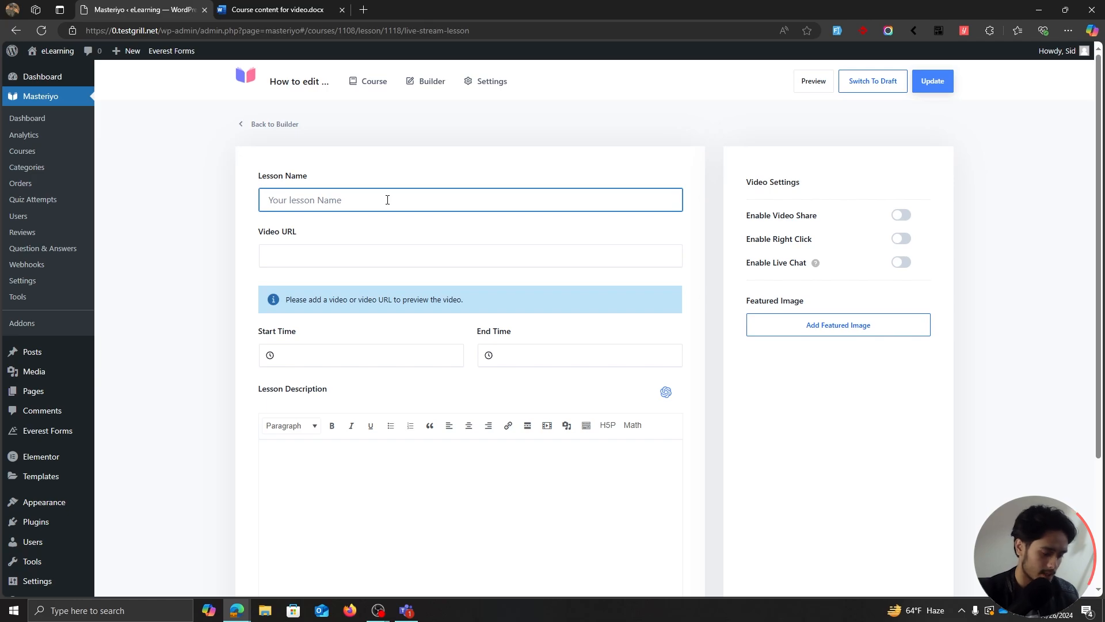
text(Live Session)
click(362, 260)
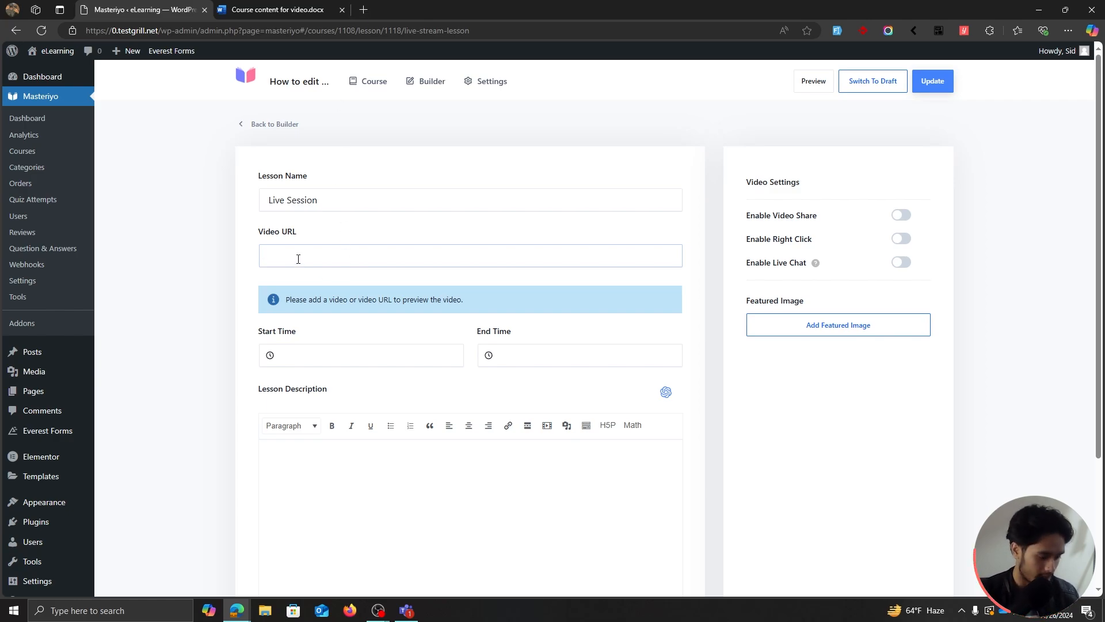
text(https://youtu.be/jfKfPfyJRdk)
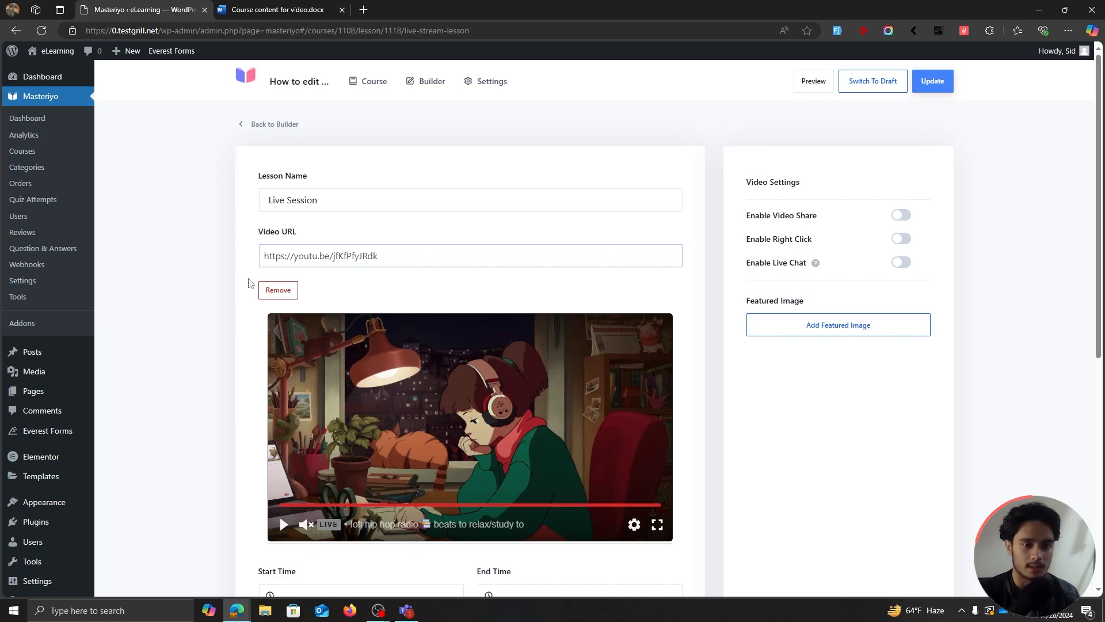
Enable live chat in the video settings of the live stream lesson.
scroll(228, 327, down, 1)
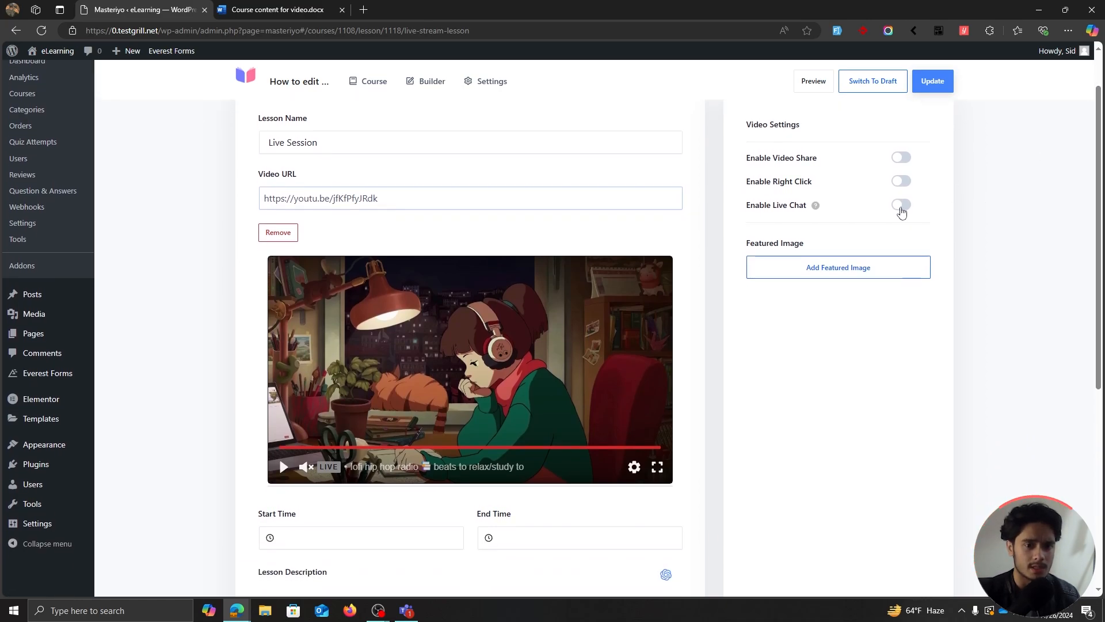
scroll(724, 231, down, 2)
scroll(724, 230, down, 2)
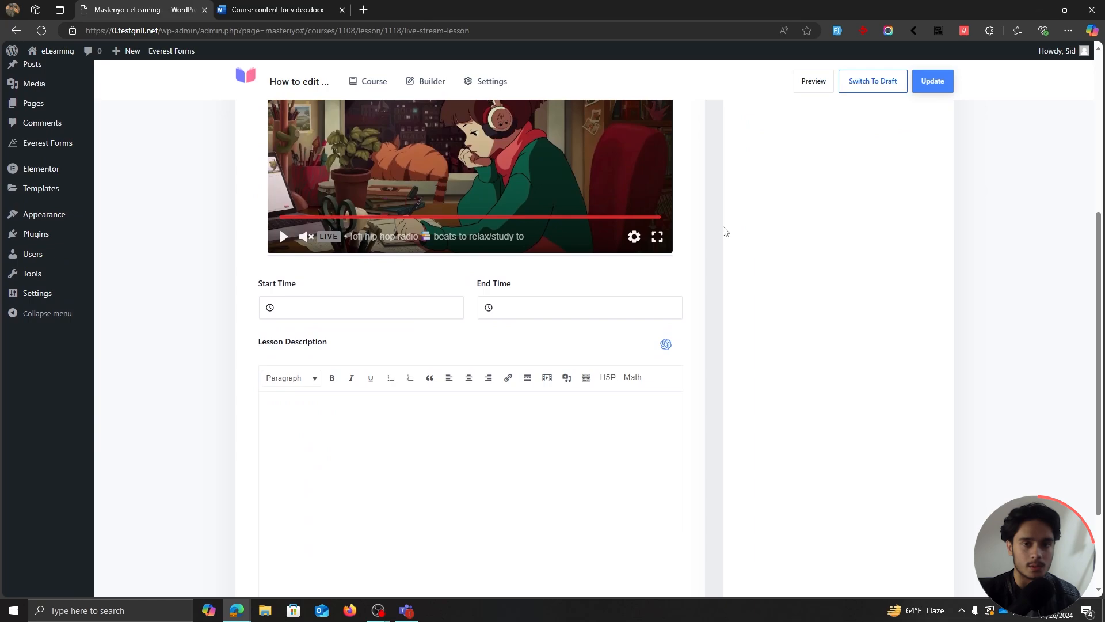
scroll(724, 231, up, 2)
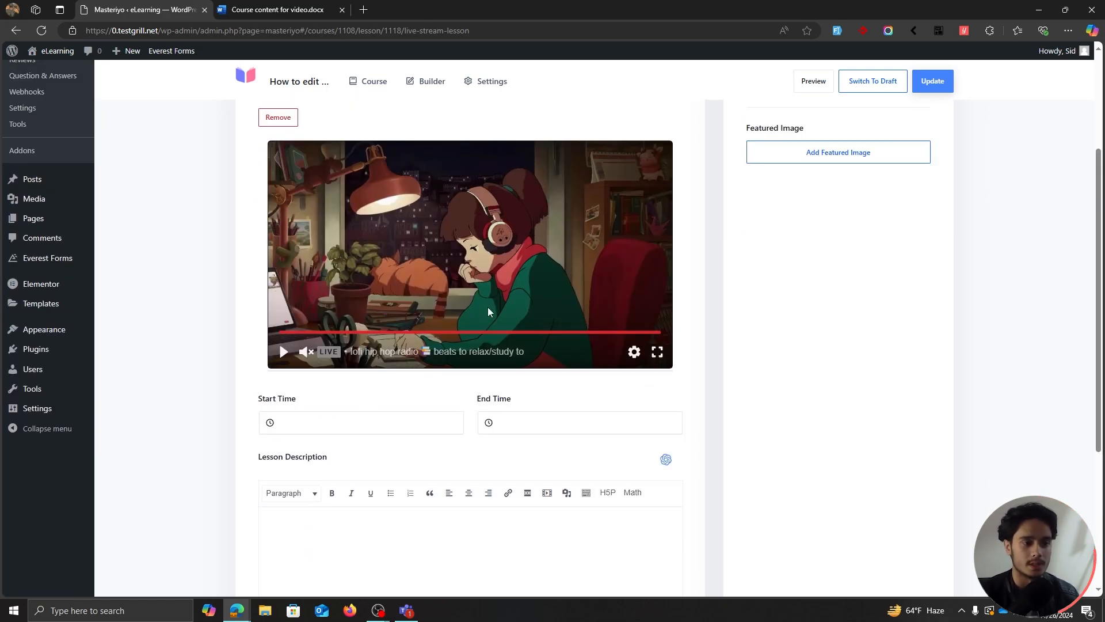
Paste the two "Lorem ipsum" paragraphs from the clipboard history as the lesson description and try to update the lesson.
scroll(711, 320, down, 3)
click(347, 362)
key(super+v)
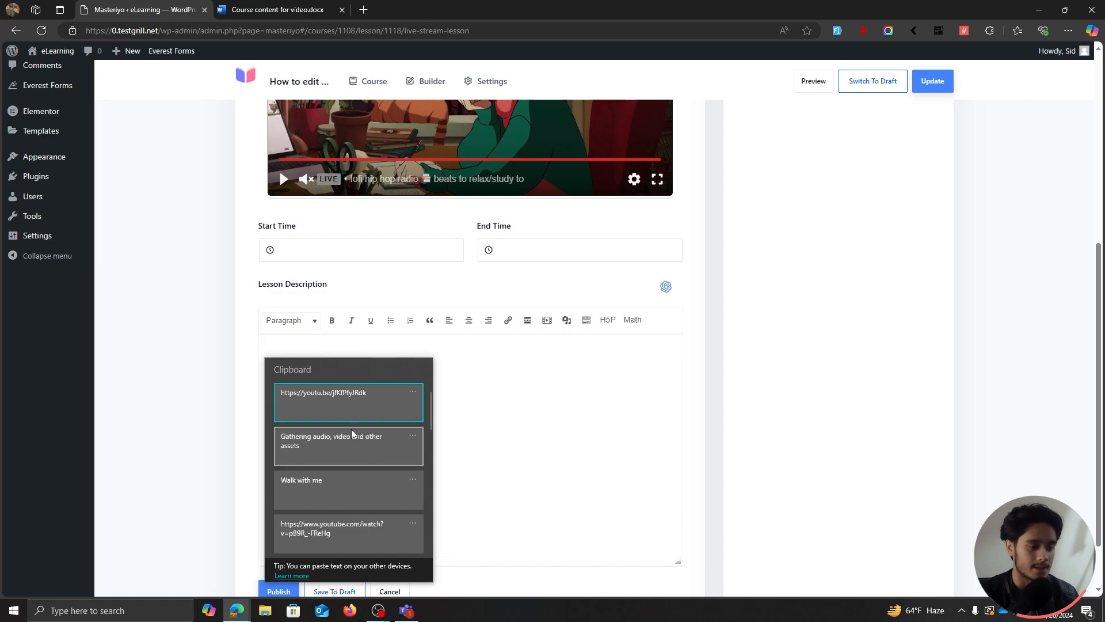
scroll(369, 518, down, 1)
scroll(360, 444, down, 2)
click(372, 561)
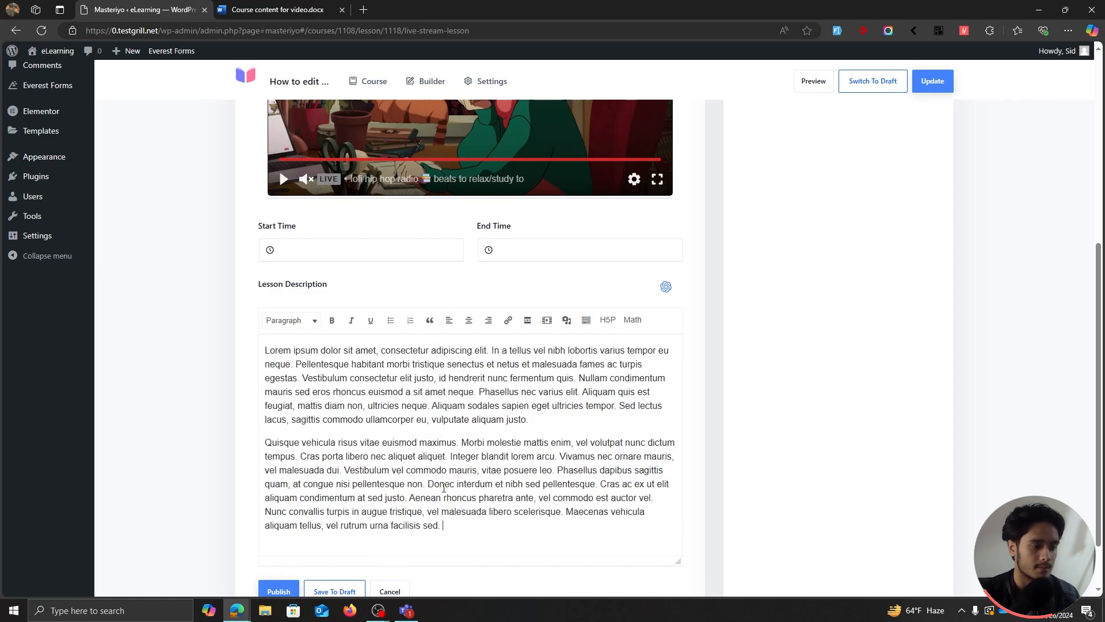
scroll(723, 382, up, 5)
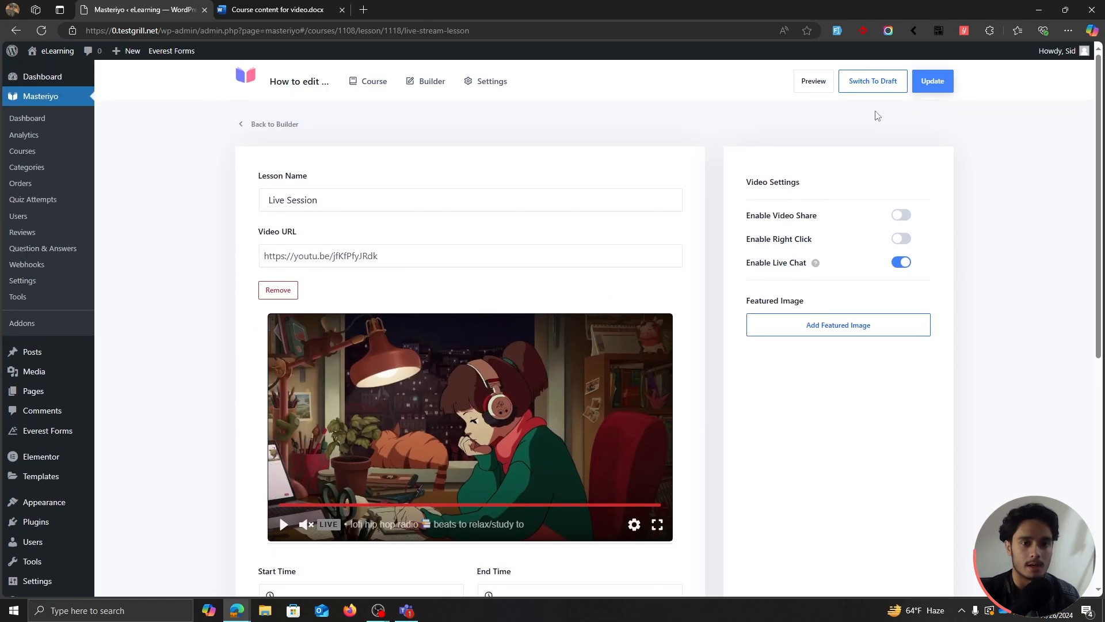
click(933, 88)
Set the live session's start time to 2024-11-26, 12:00 AM.
scroll(765, 338, down, 3)
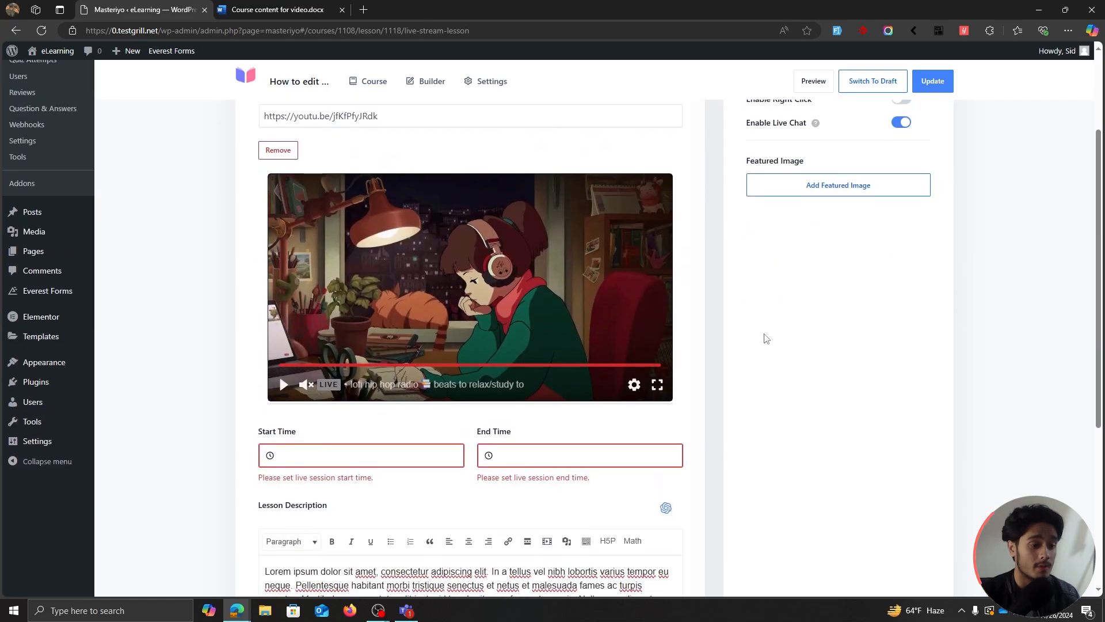
click(332, 397)
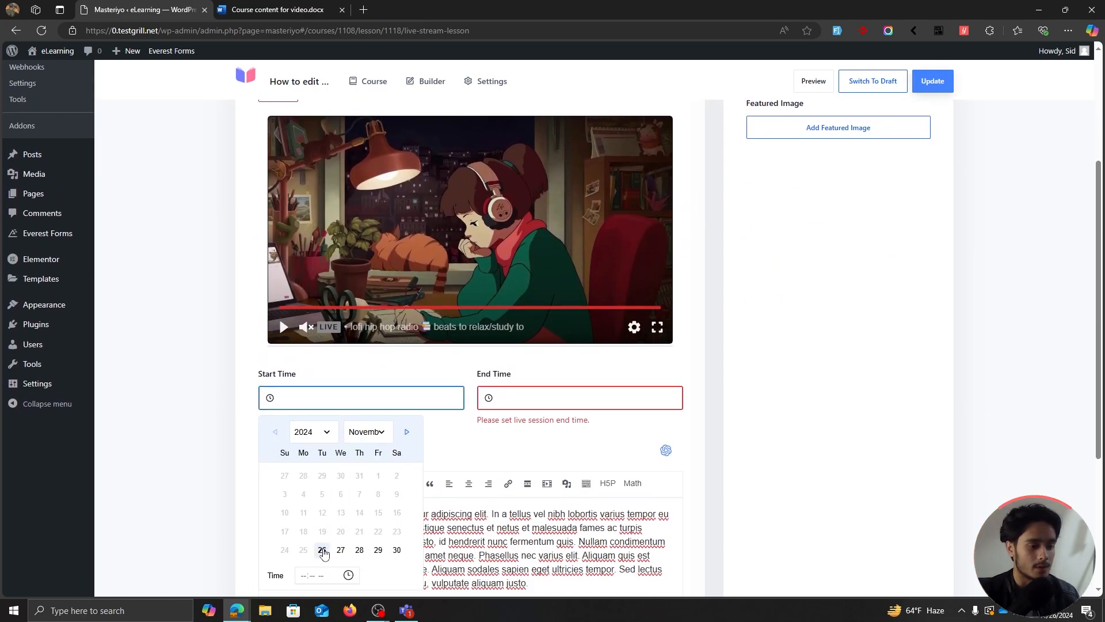
click(323, 550)
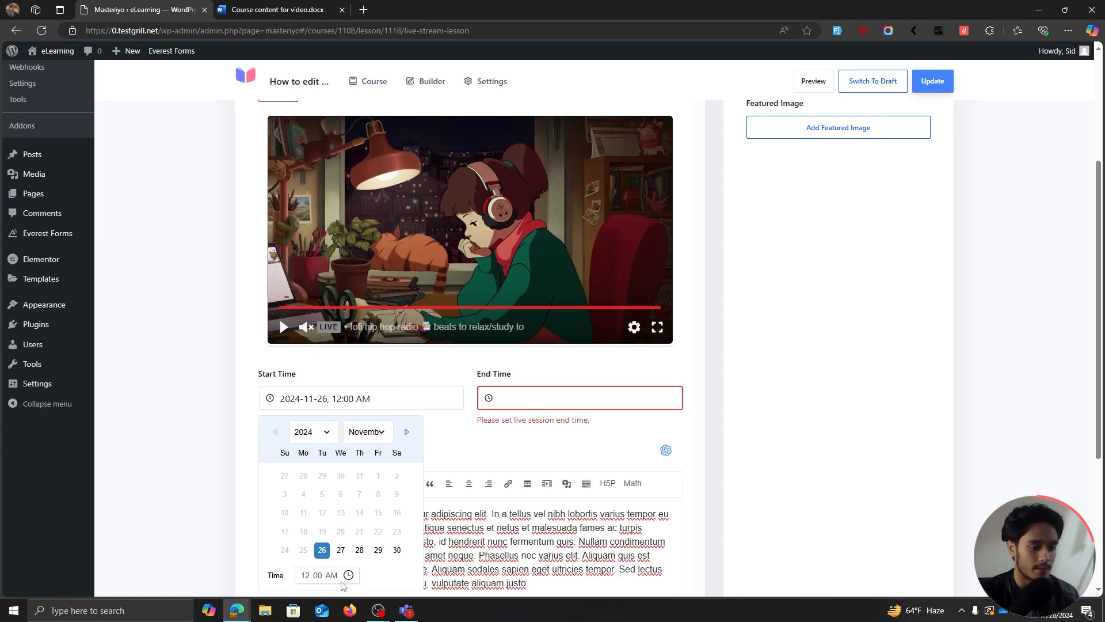
click(324, 580)
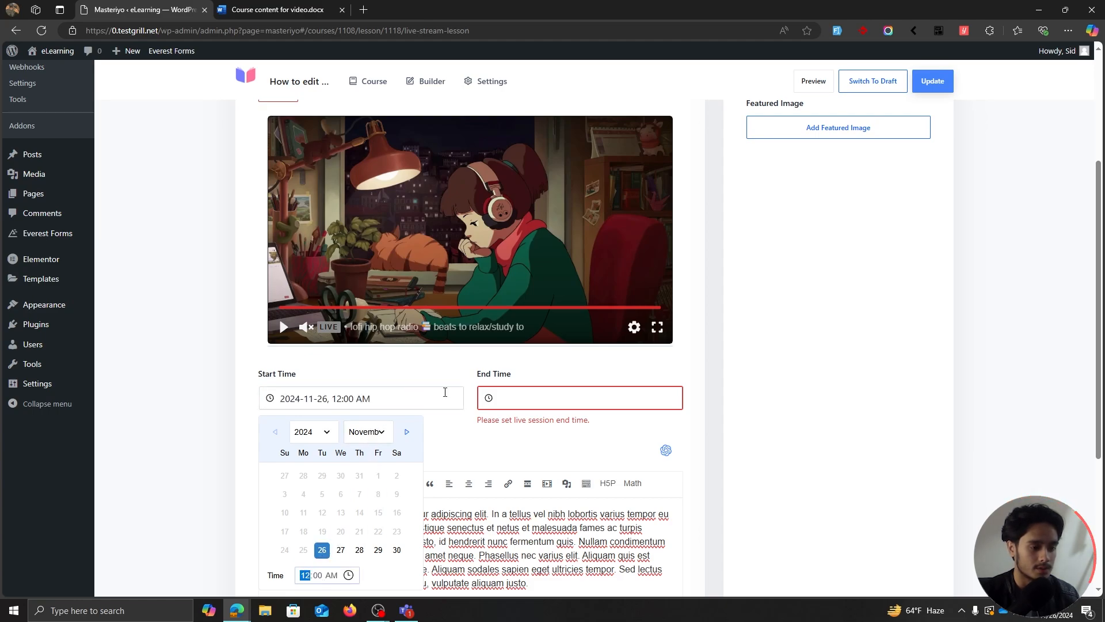
Set the live session's end time to 2024-11-26, 5:00 PM and update the lesson.
click(523, 397)
click(540, 552)
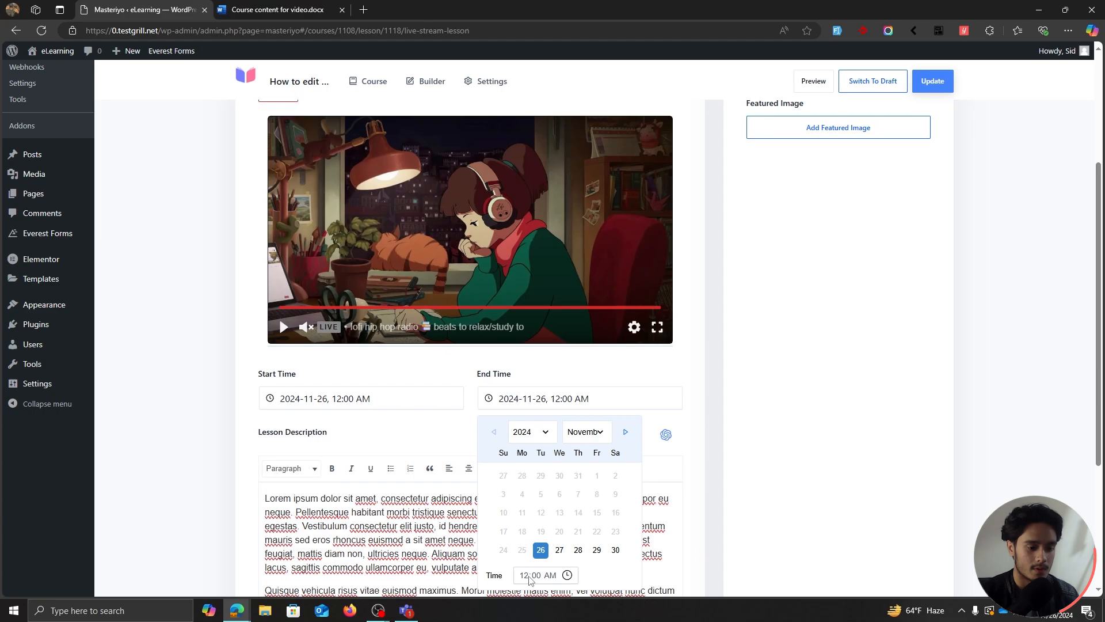
click(568, 575)
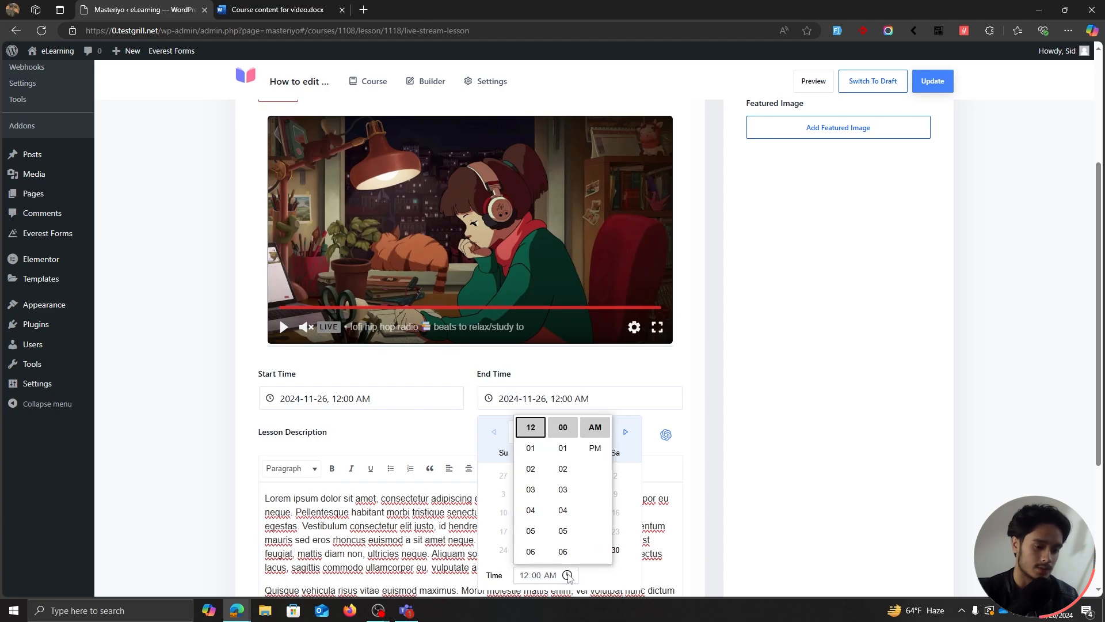
click(531, 530)
click(608, 449)
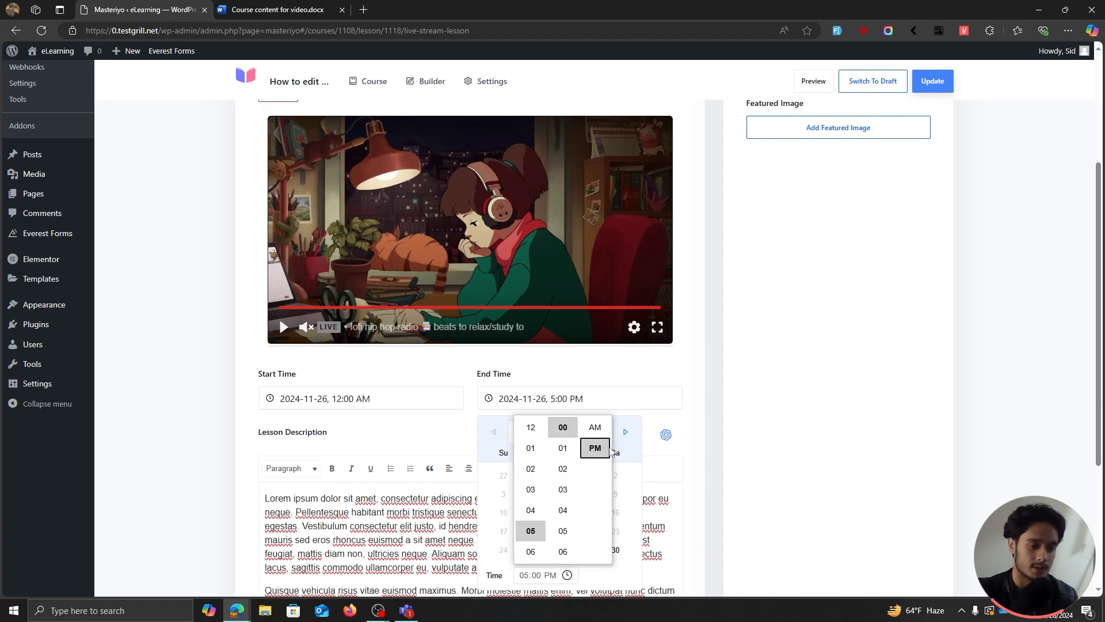
click(786, 374)
click(932, 80)
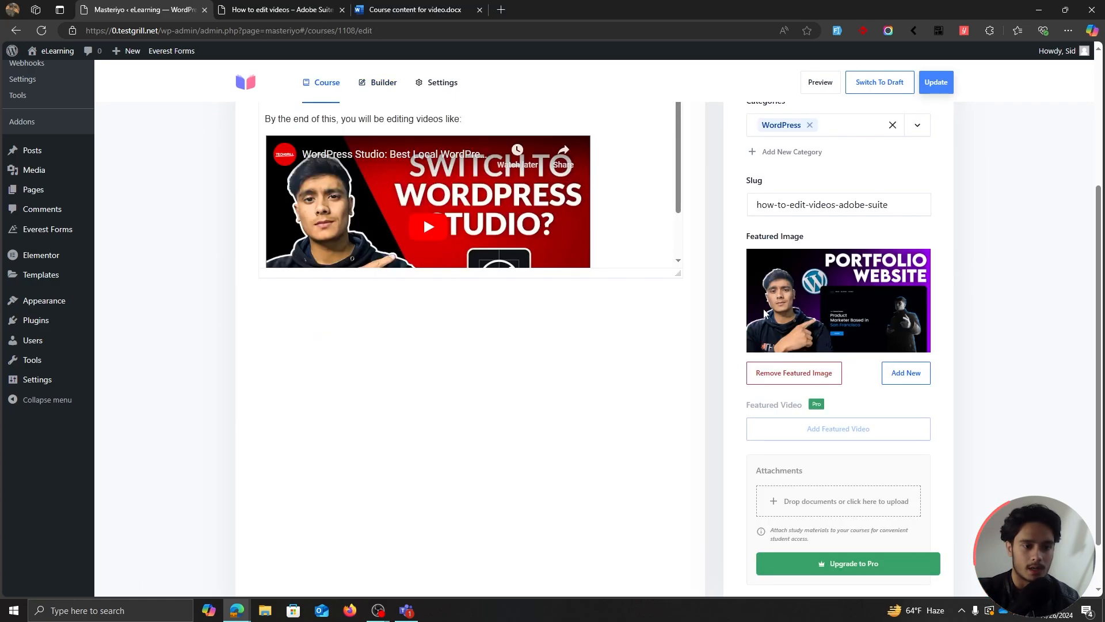
Remove the course's current featured image and open the media library to choose a new one.
scroll(764, 312, up, 1)
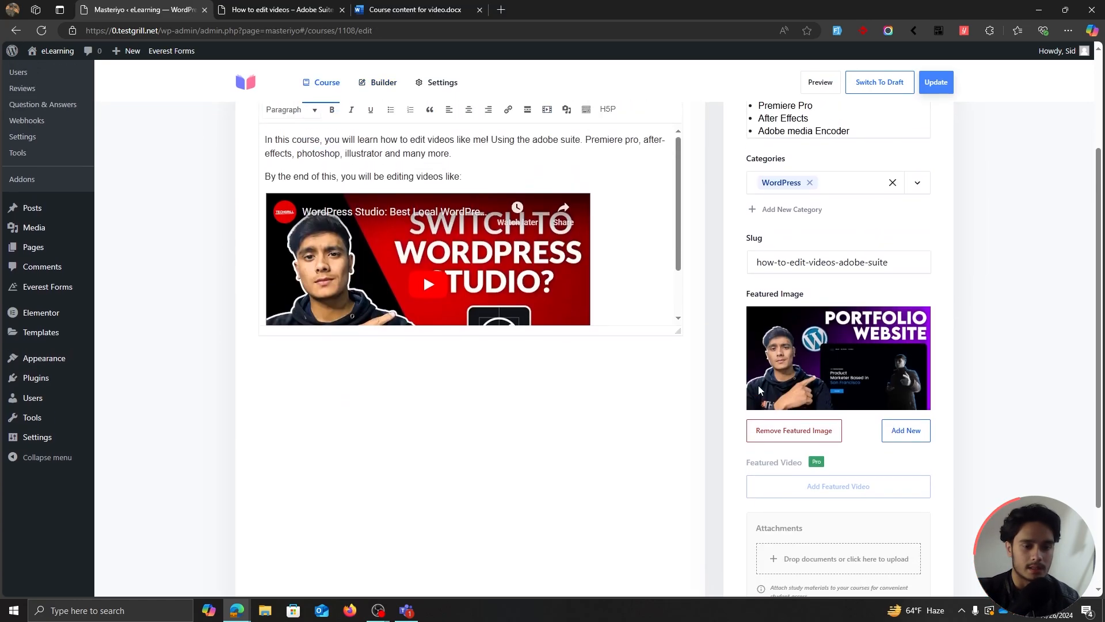
click(792, 432)
click(827, 324)
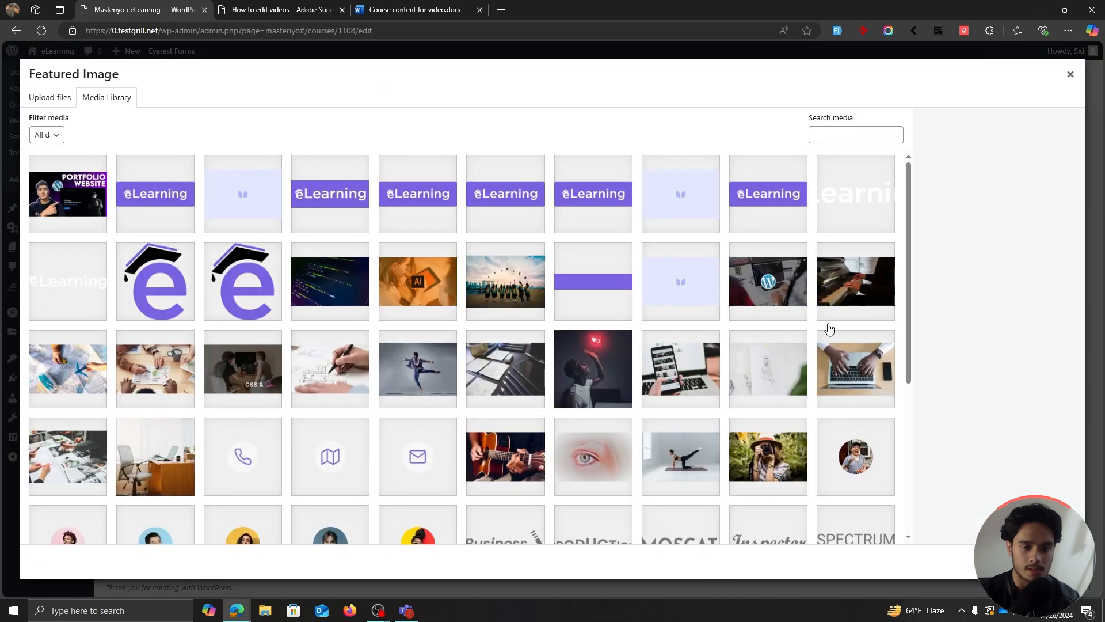
Set css-sass.jpg from the media library as the course's featured image and update the course.
scroll(321, 293, down, 1)
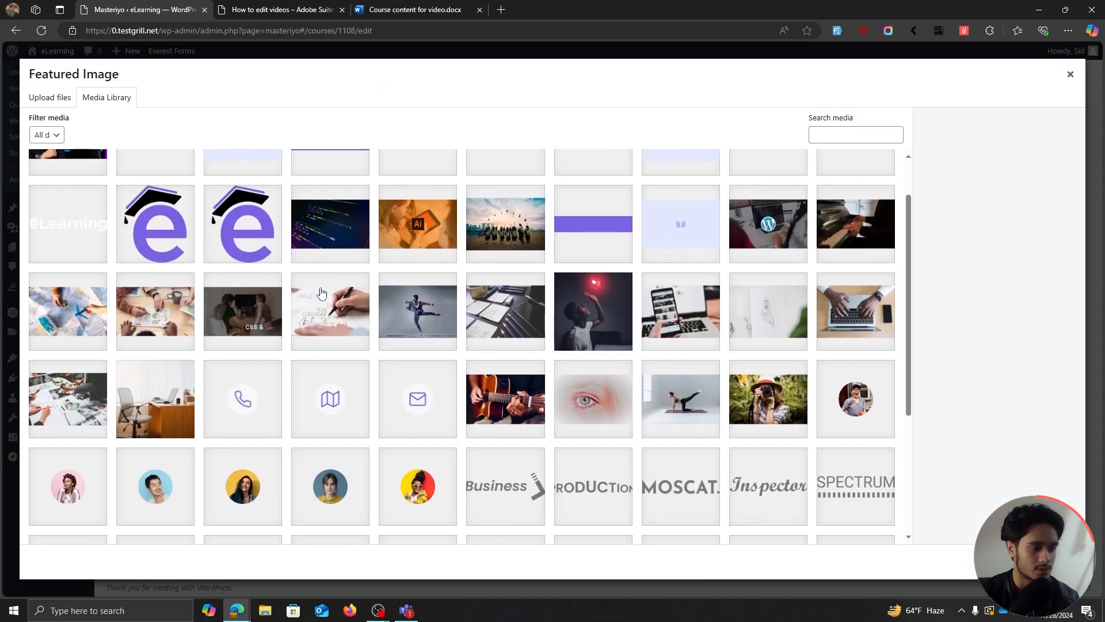
click(244, 327)
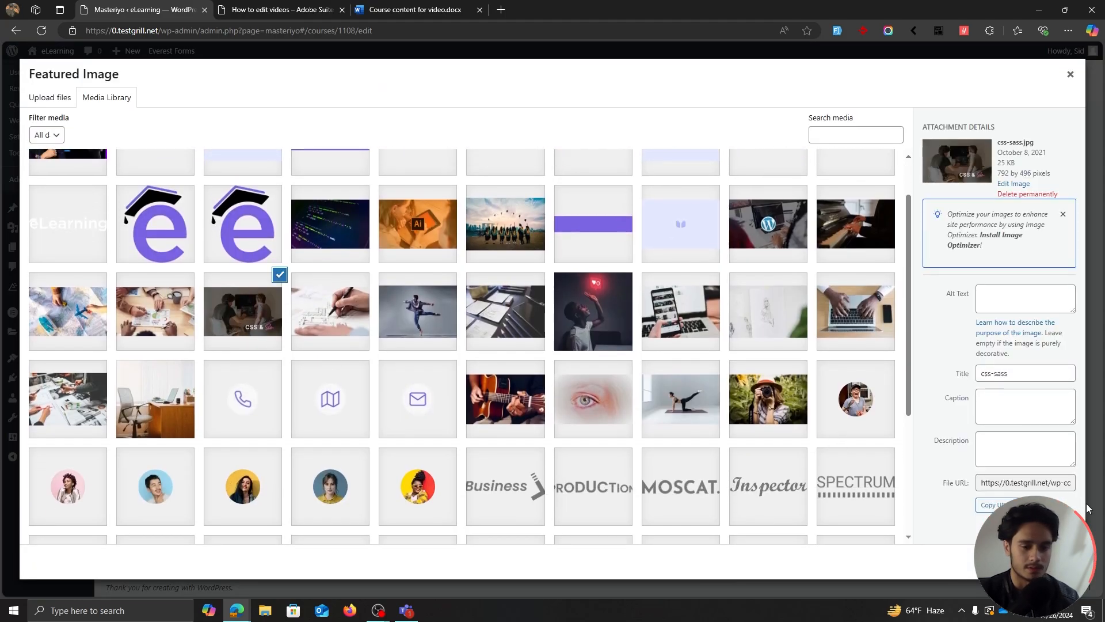
click(1037, 562)
click(936, 84)
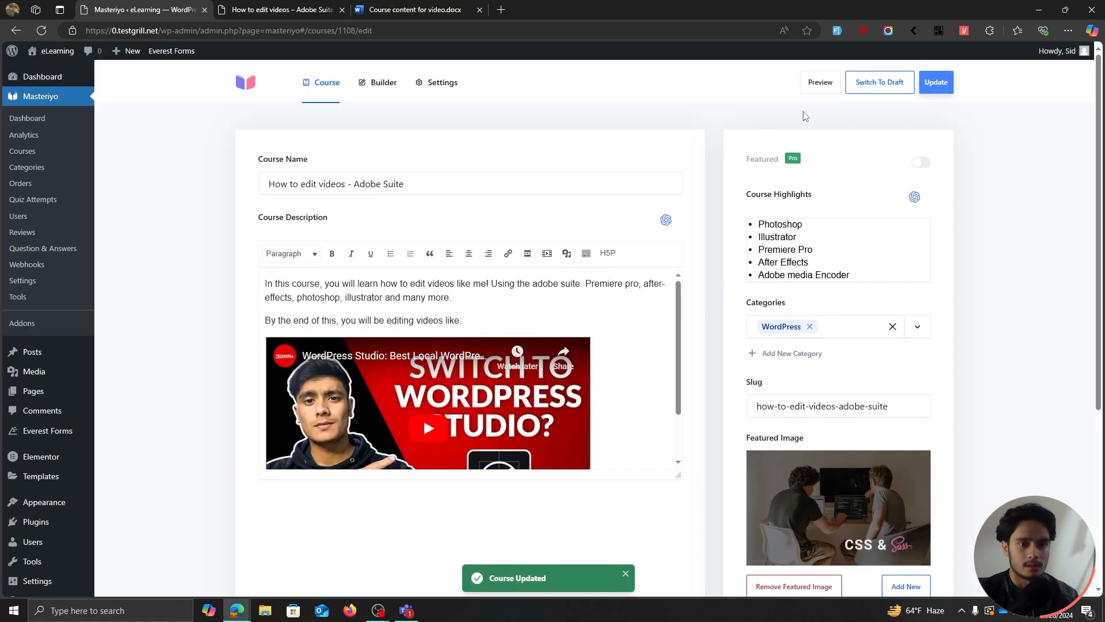
Preview the course page and look through its featured image, course highlights and overview.
click(820, 83)
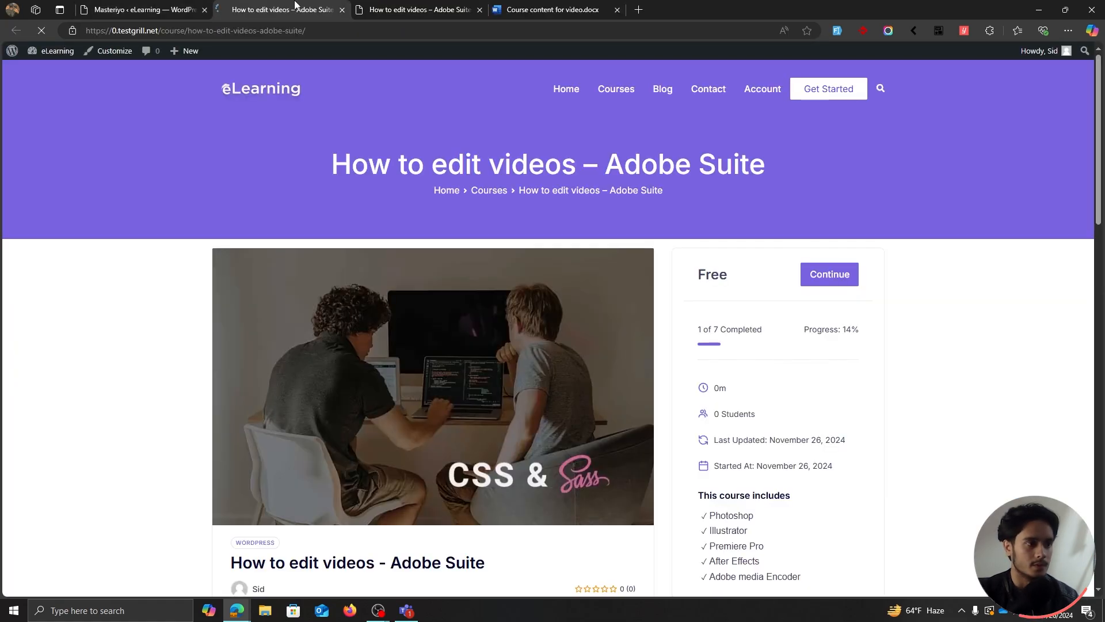
scroll(986, 320, down, 2)
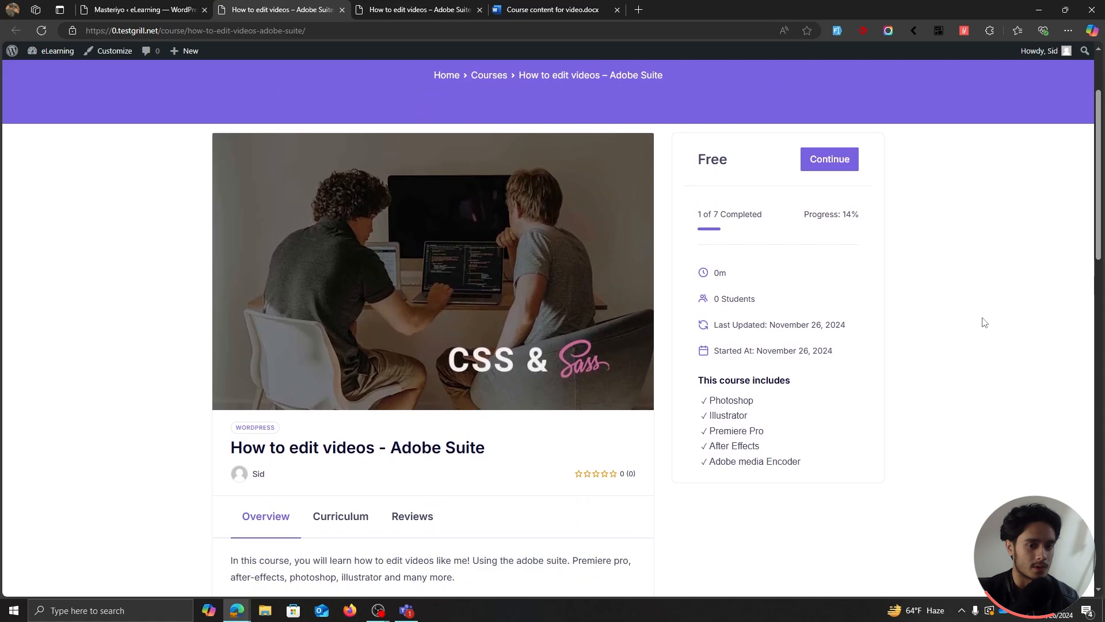
scroll(984, 322, down, 3)
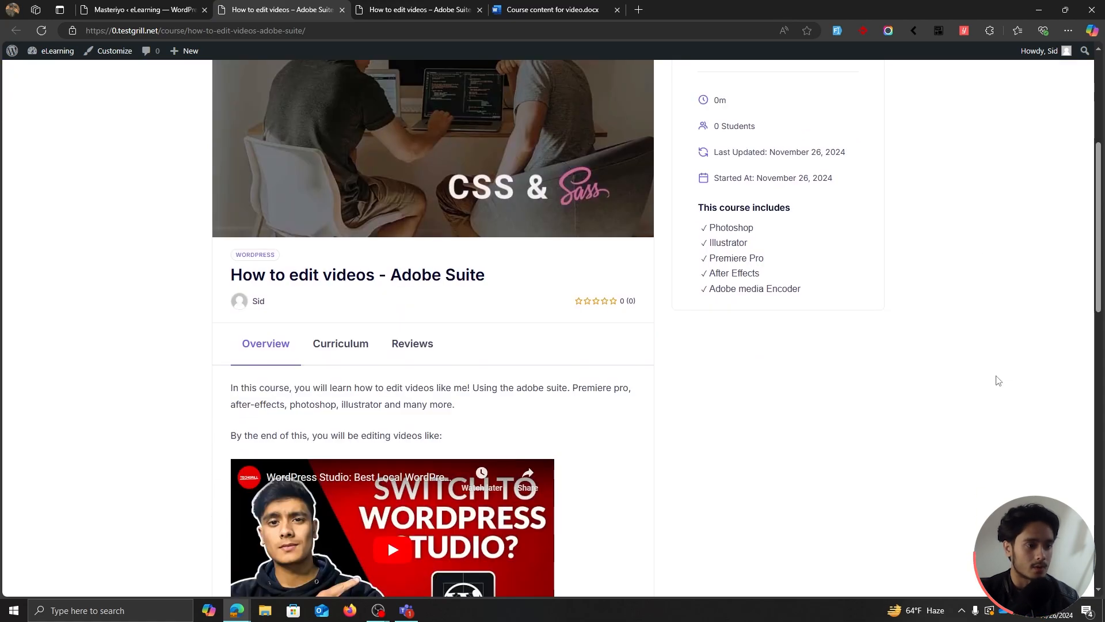
scroll(997, 378, down, 1)
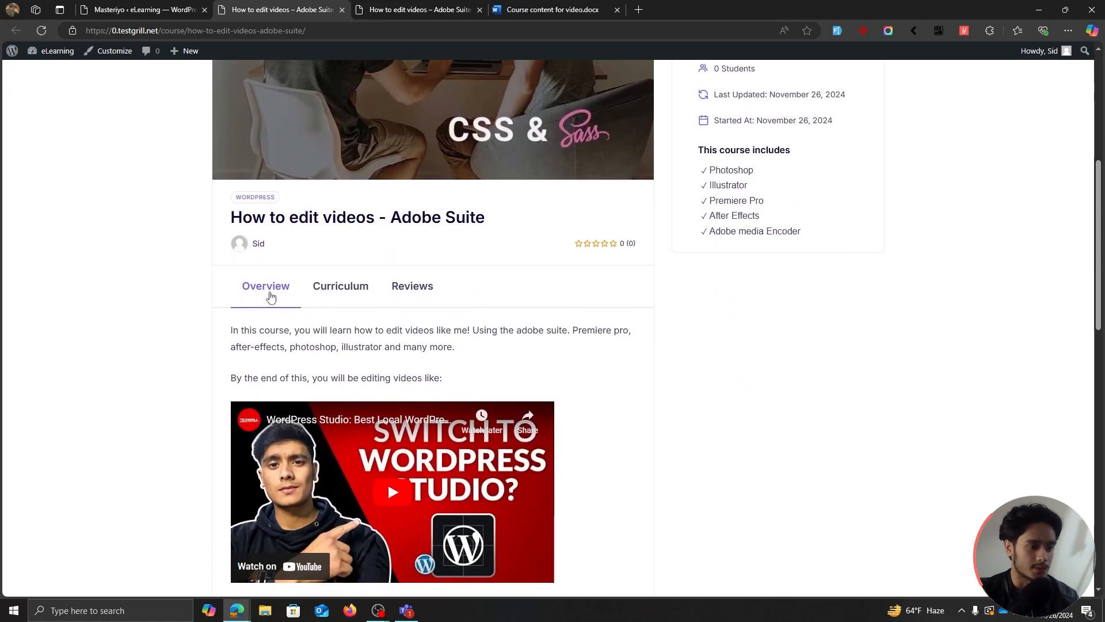
Show the course curriculum and expand the Navigating the applications and Walk with me sections to examine their lessons.
click(326, 295)
scroll(813, 321, down, 1)
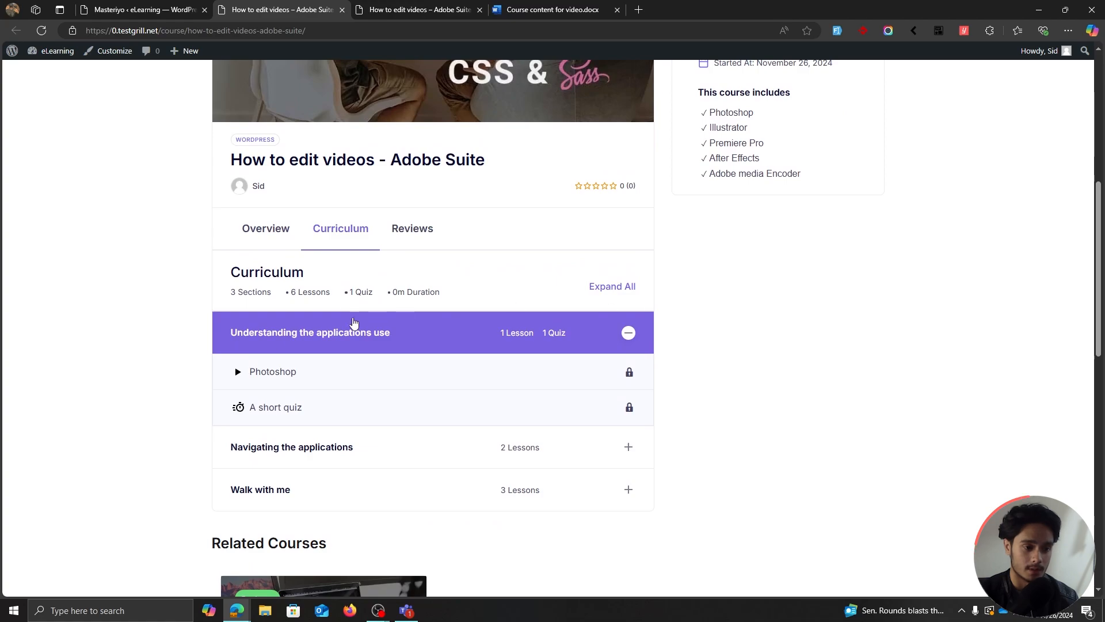
click(357, 451)
scroll(362, 491, down, 1)
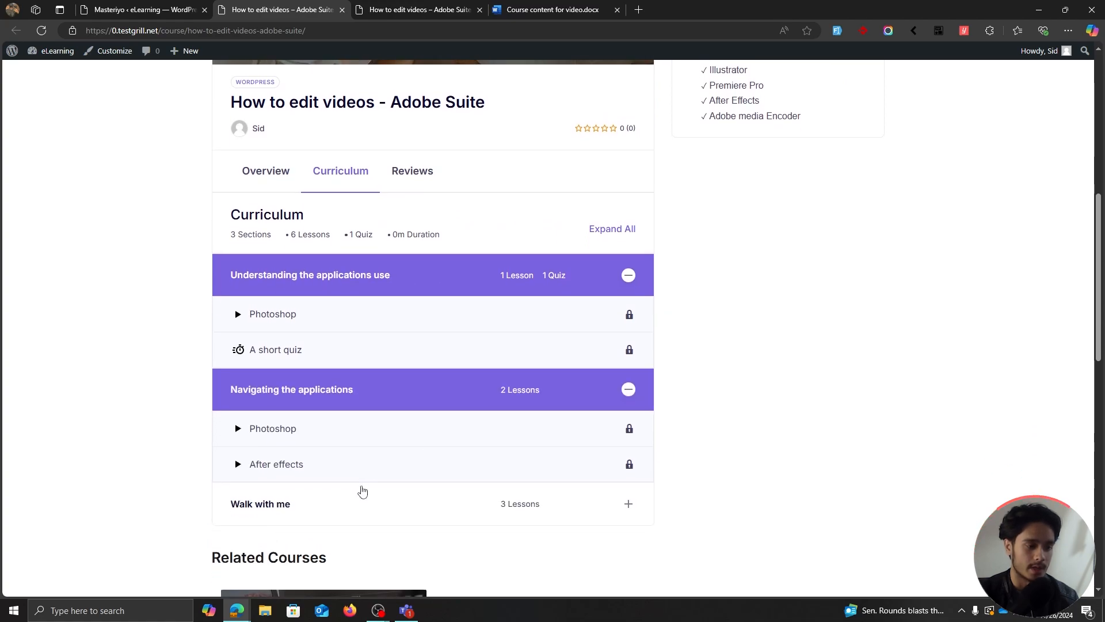
click(355, 503)
scroll(321, 344, down, 1)
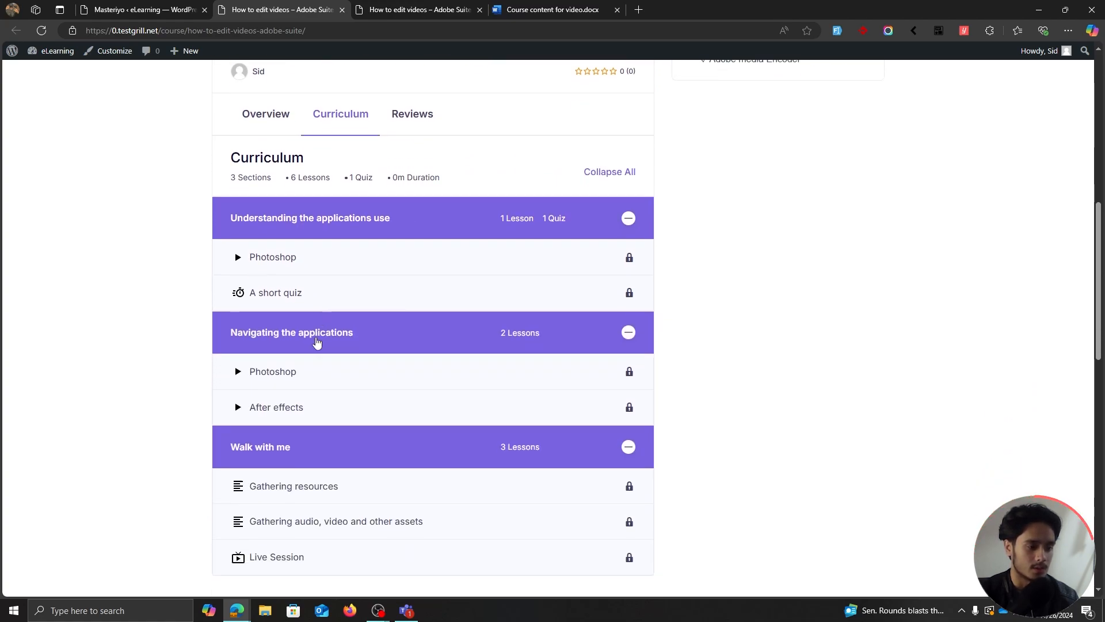
scroll(356, 400, down, 1)
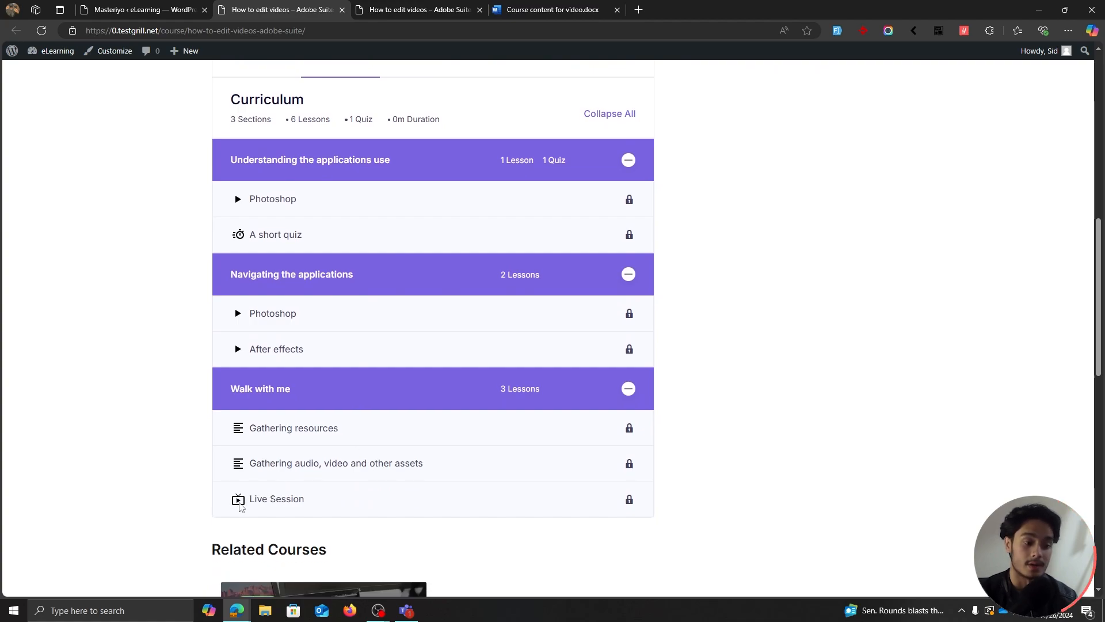
drag(240, 506, 350, 511)
scroll(437, 345, up, 4)
Show the course reviews and examine the title, rating and content fields for creating a new review.
click(410, 288)
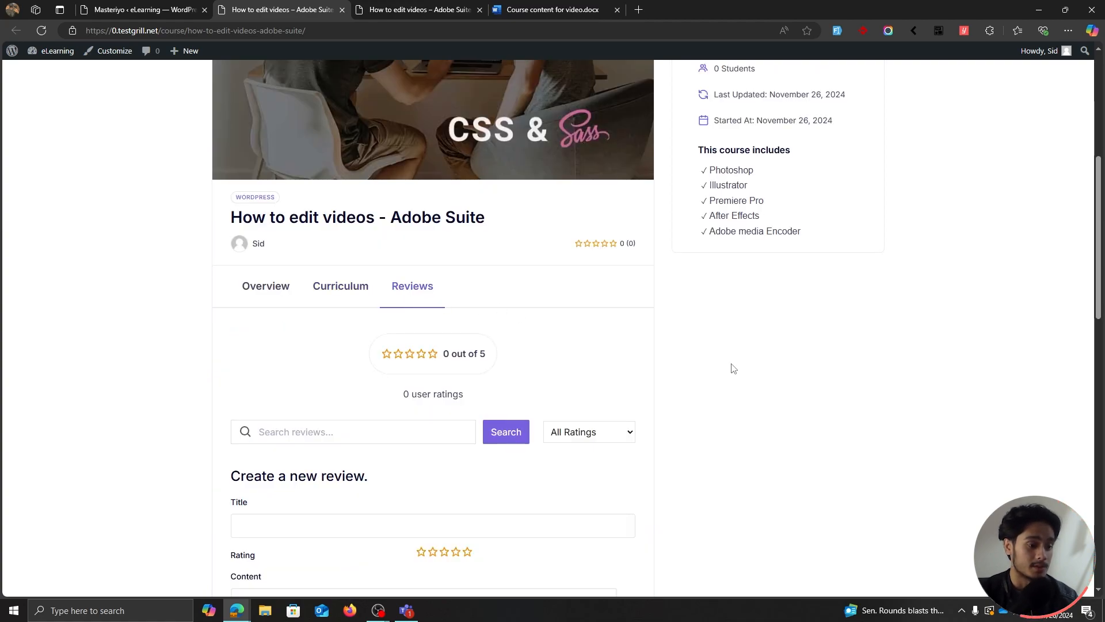
scroll(733, 368, down, 3)
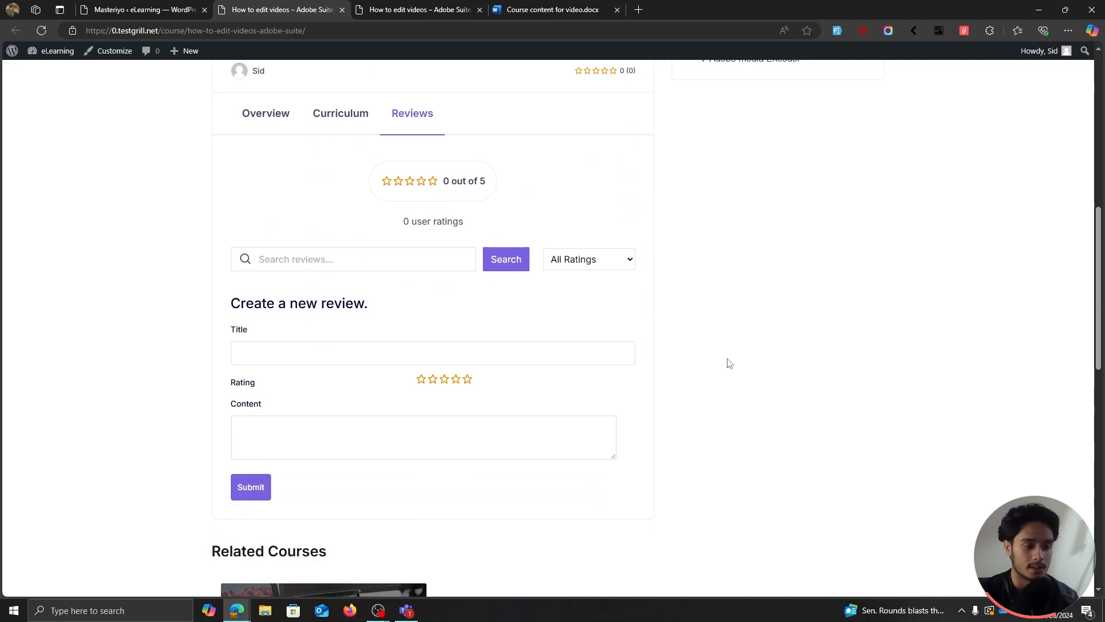
click(436, 355)
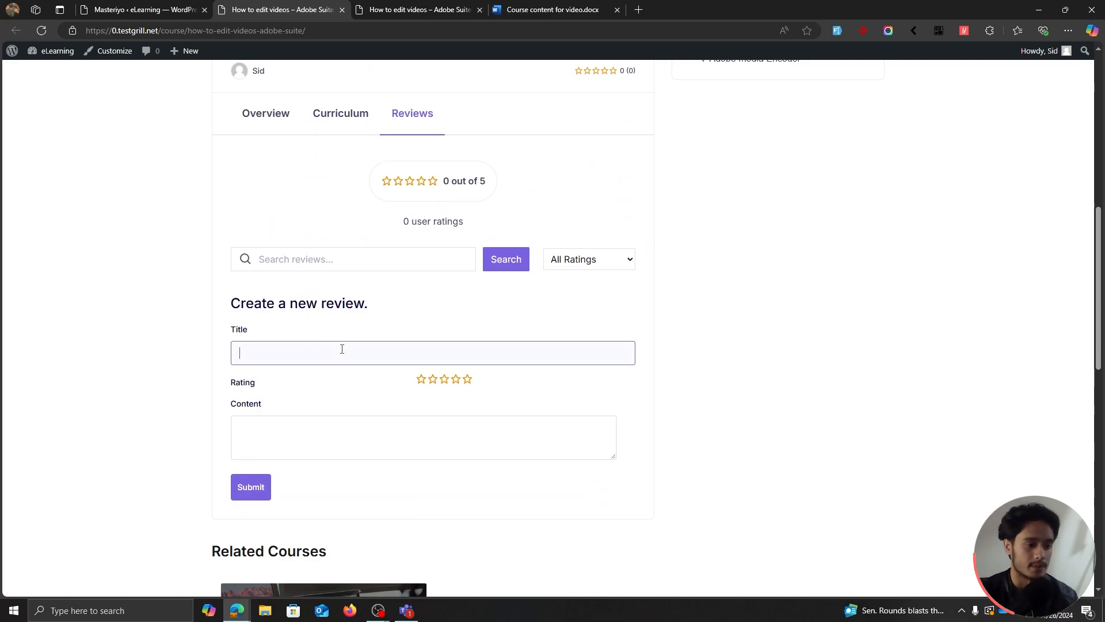
click(374, 416)
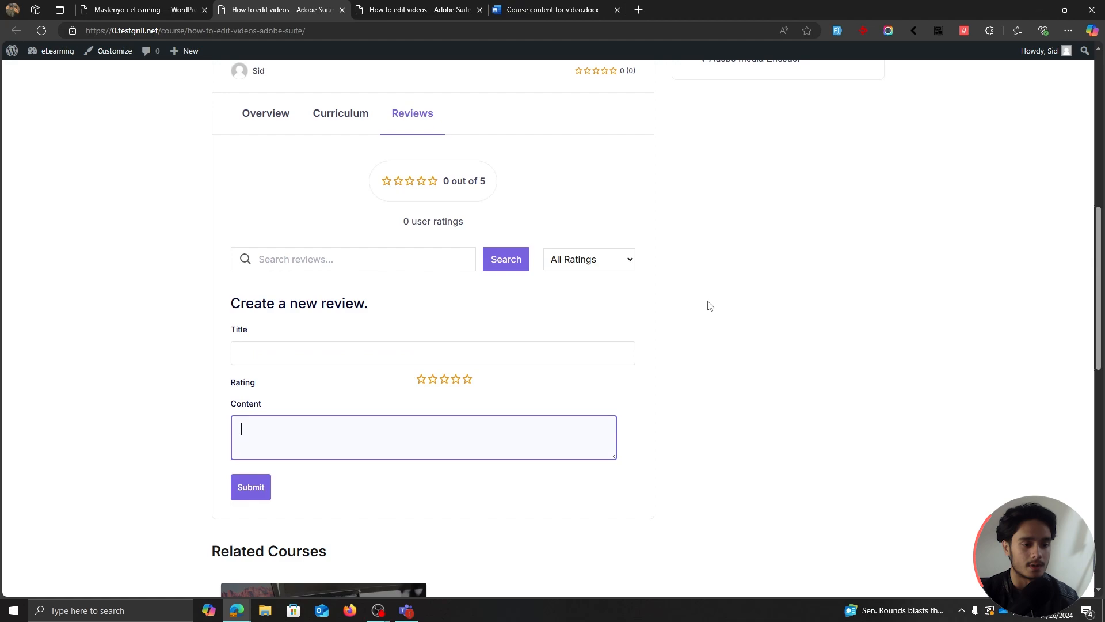
click(771, 306)
scroll(679, 399, up, 8)
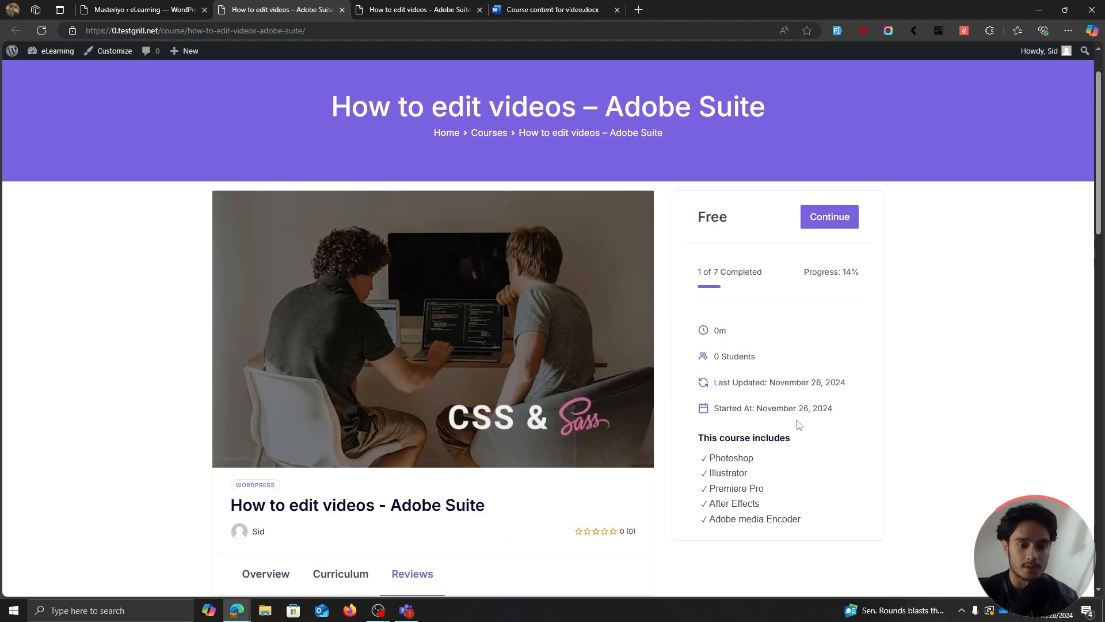
scroll(902, 412, up, 1)
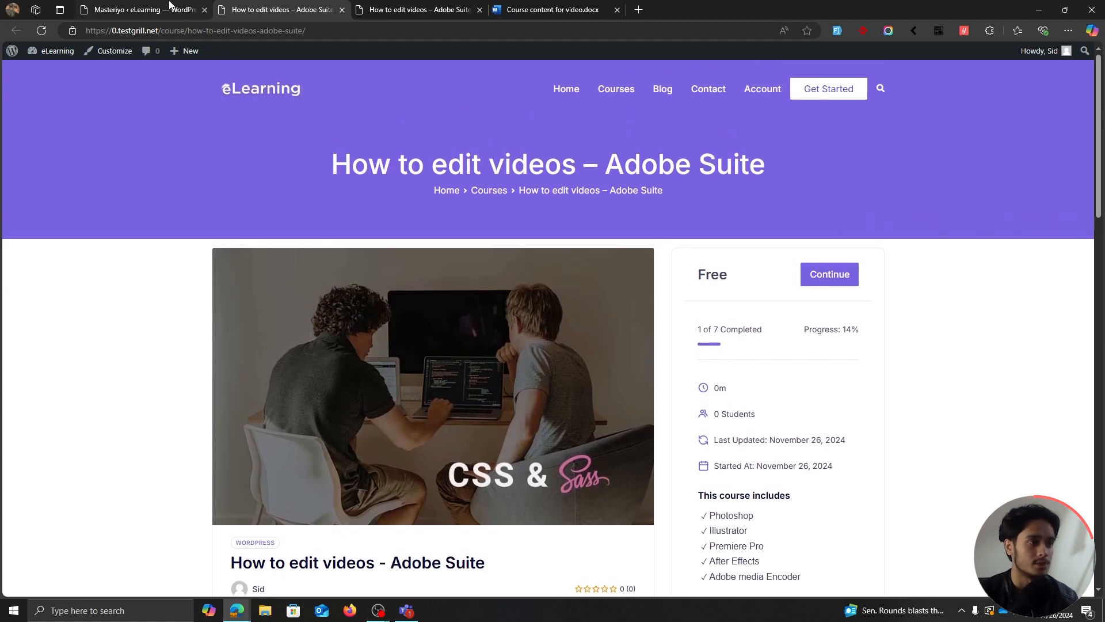
In the course's general settings, set the difficulty to Beginner and the duration to 6 hours.
click(169, 4)
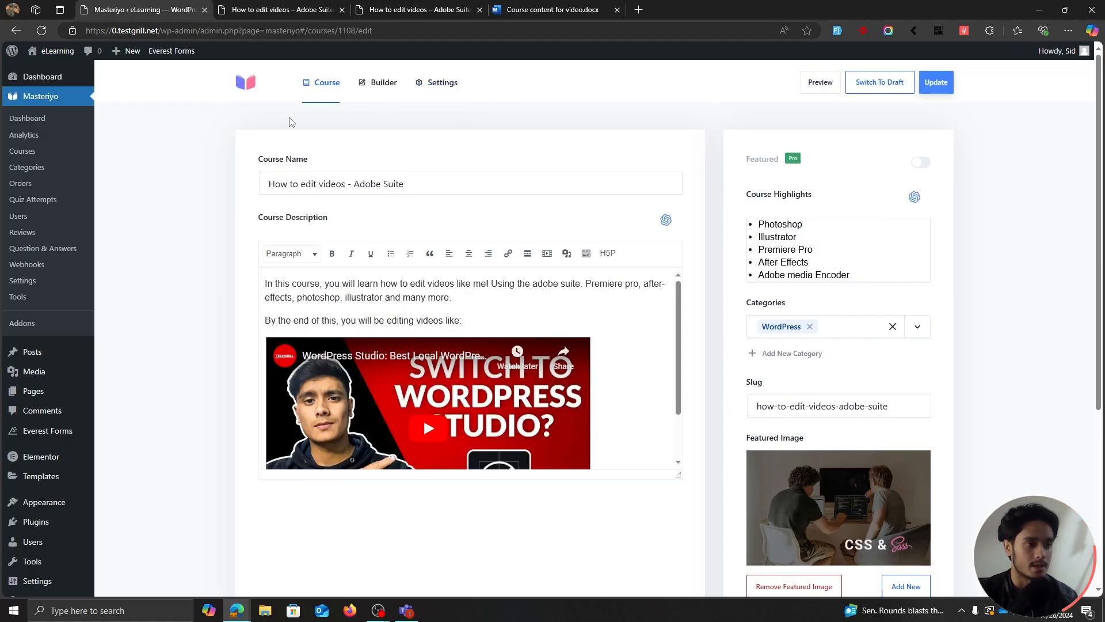
click(438, 96)
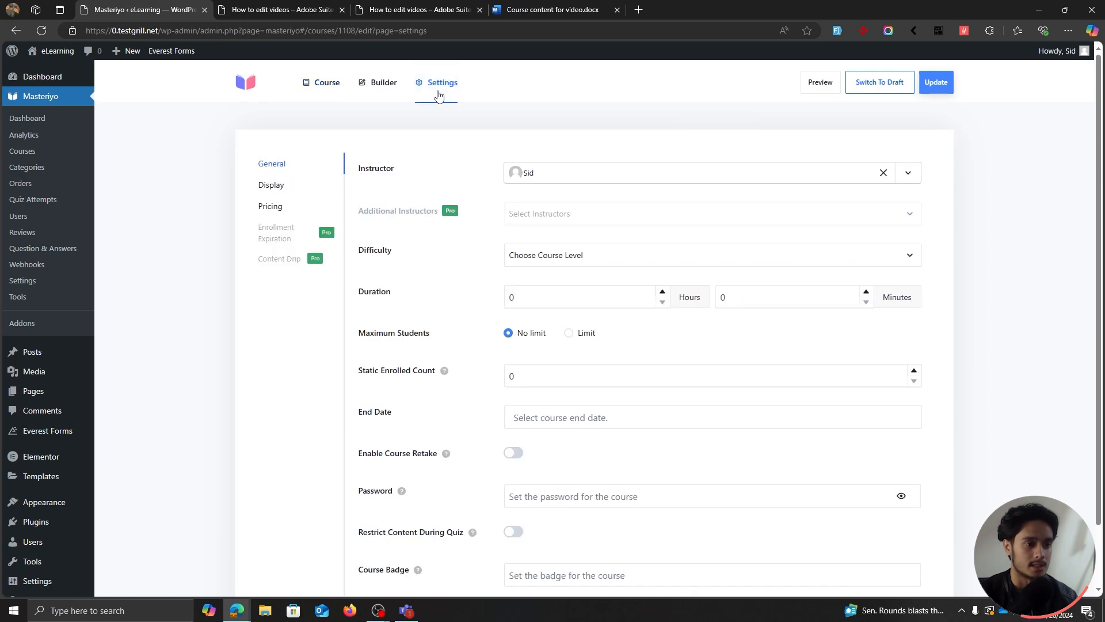
click(532, 260)
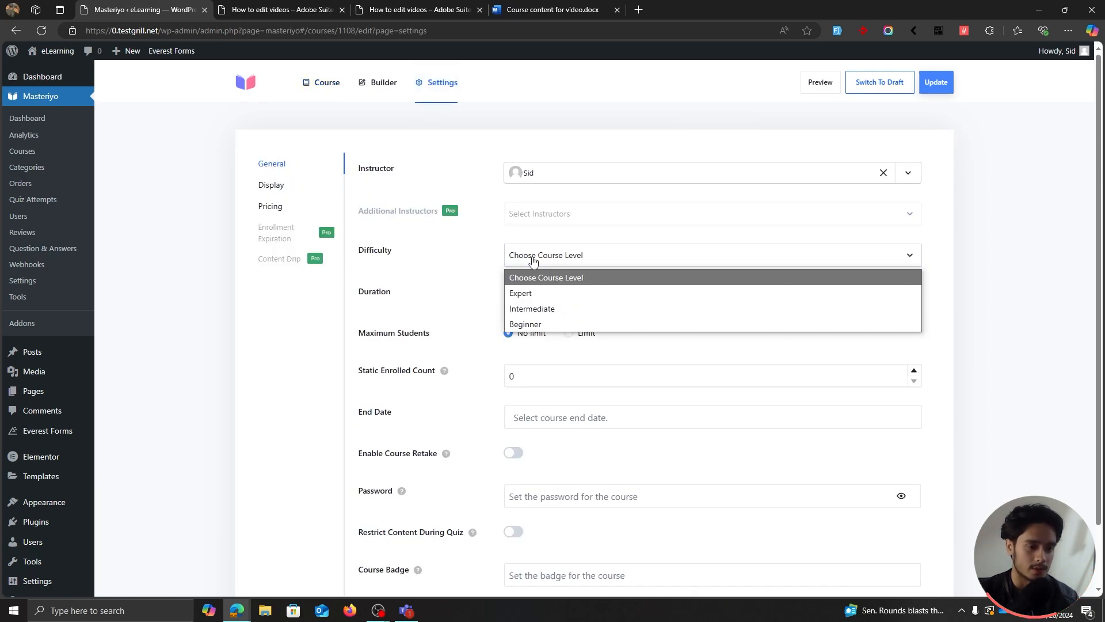
click(552, 323)
click(514, 260)
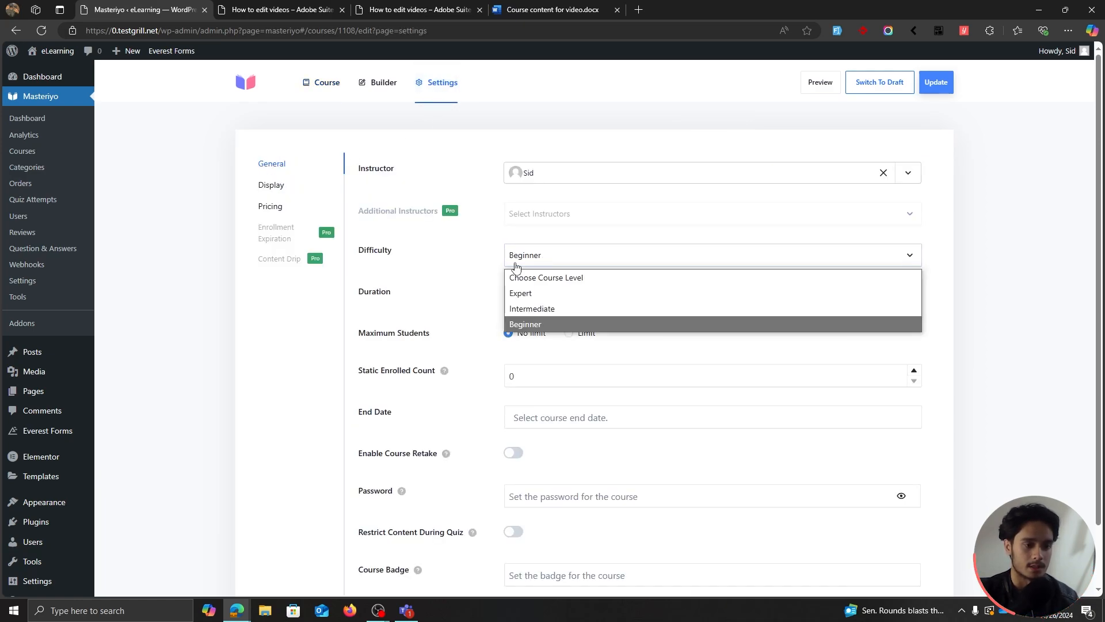
click(518, 323)
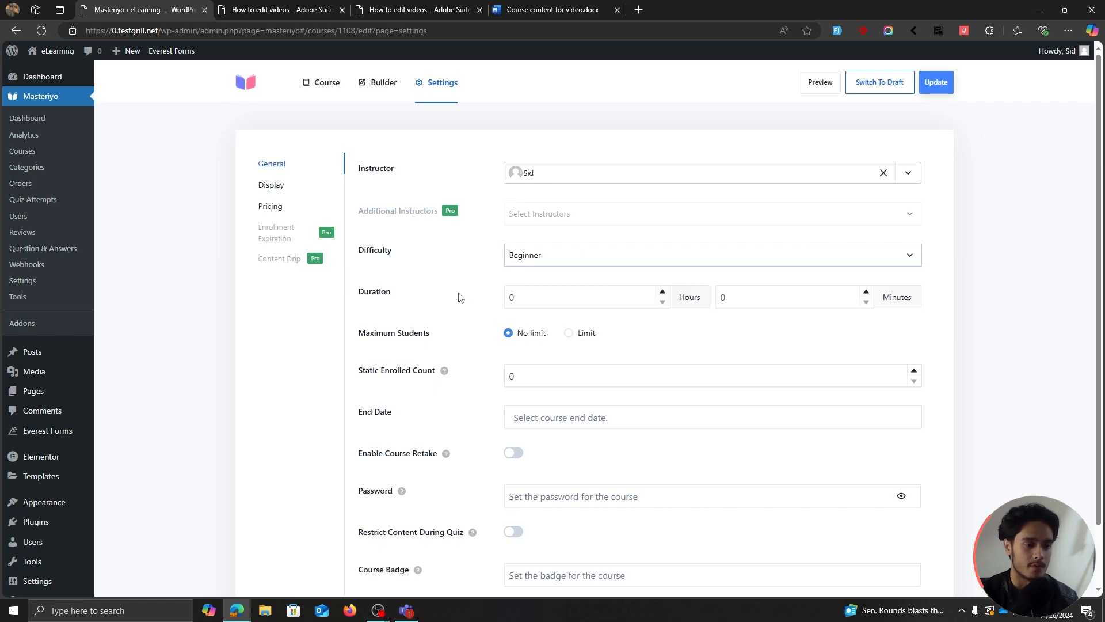
key(Tab)
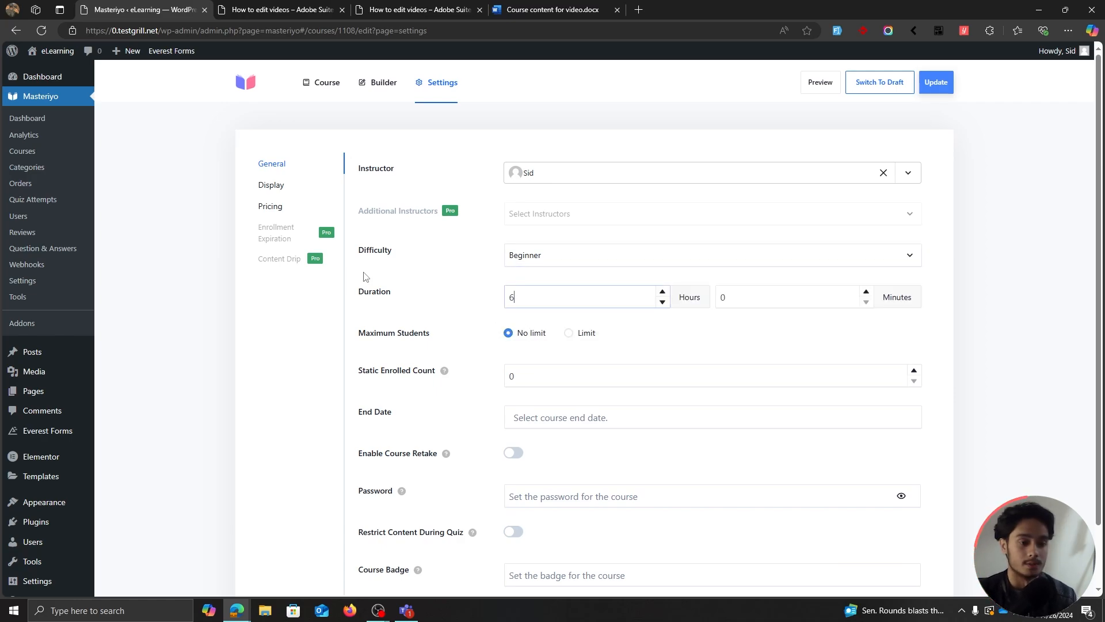
text(6)
Look over the remaining general settings and check where the student count appears on the course preview page.
scroll(421, 259, down, 1)
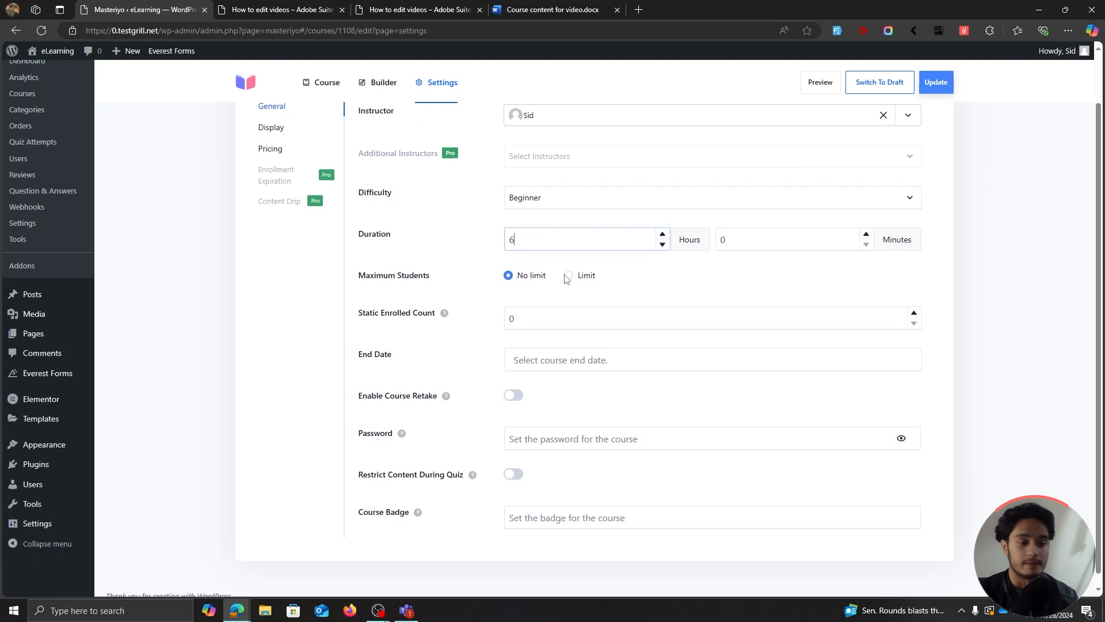
scroll(468, 259, down, 1)
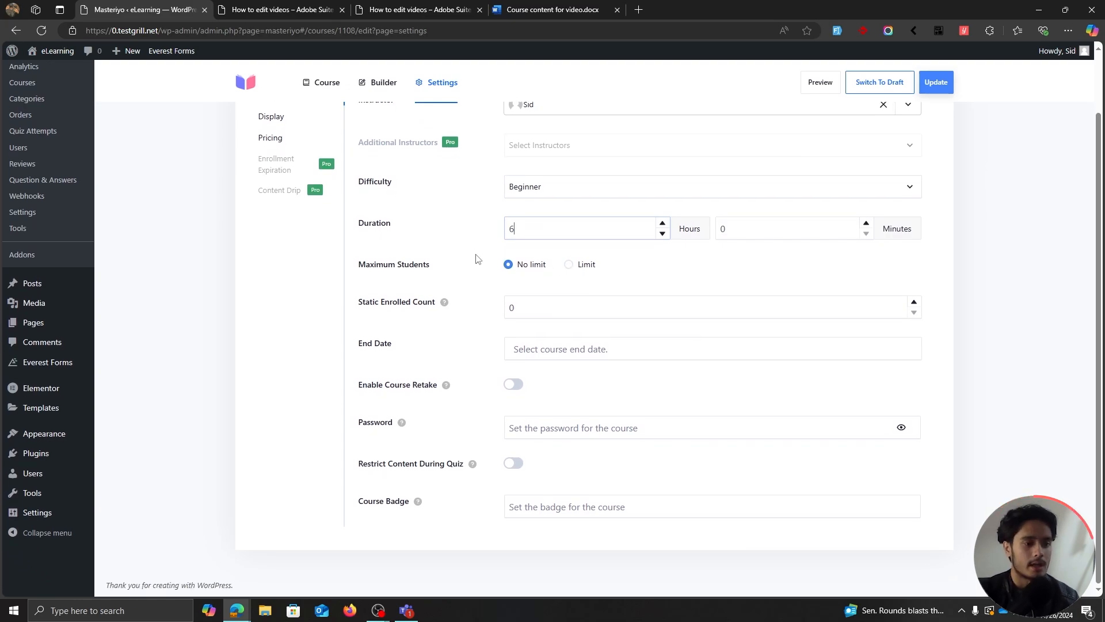
click(290, 8)
scroll(661, 282, down, 2)
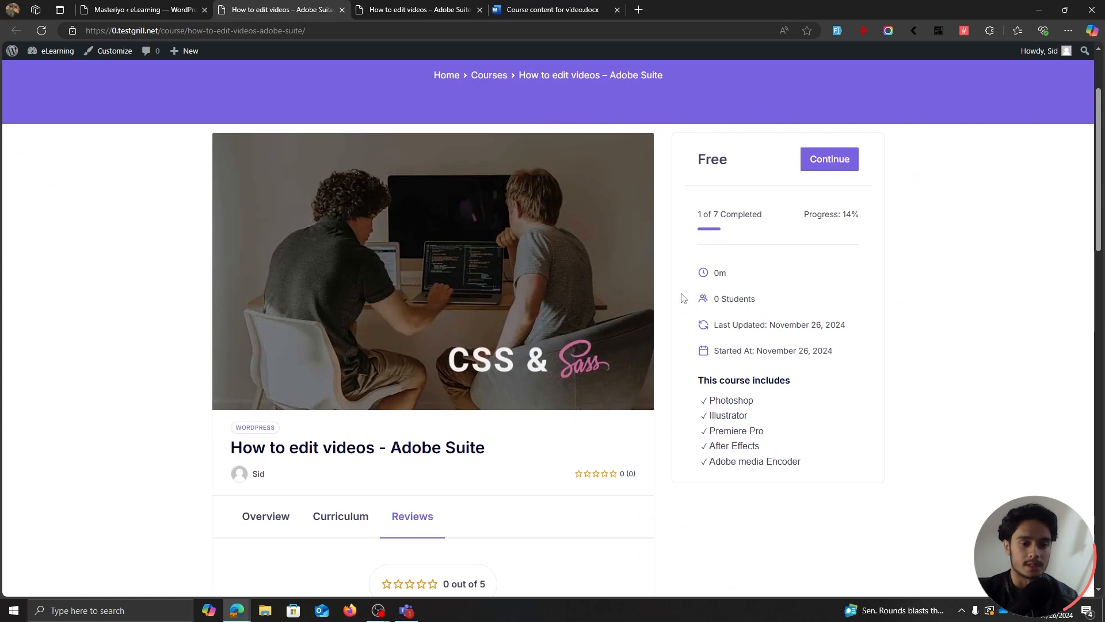
mouse_move(682, 297)
mouse_down()
mouse_move(772, 301)
mouse_move(695, 299)
mouse_up()
click(776, 308)
click(806, 328)
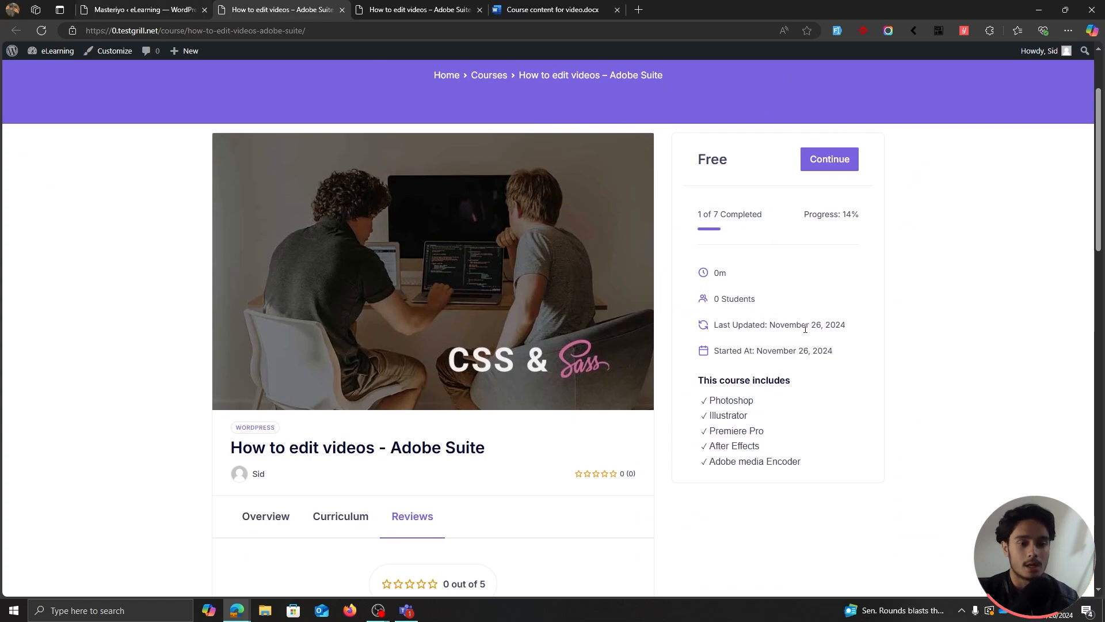
Set the course's static enrolled count to 5 and inspect the end date calendar without choosing a date.
click(142, 9)
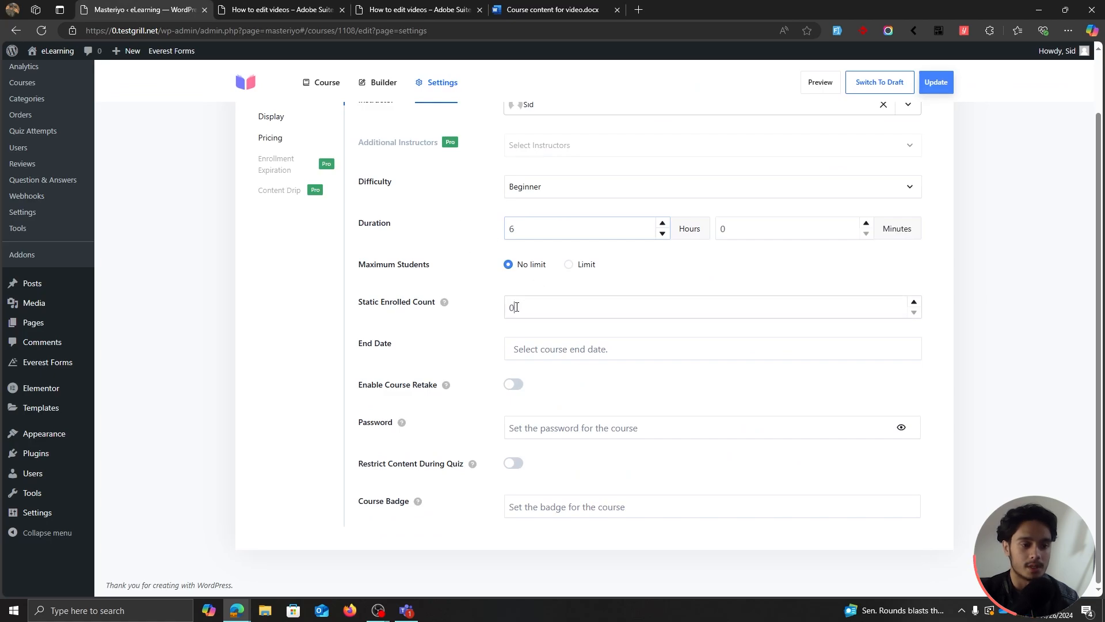
double_click(517, 307)
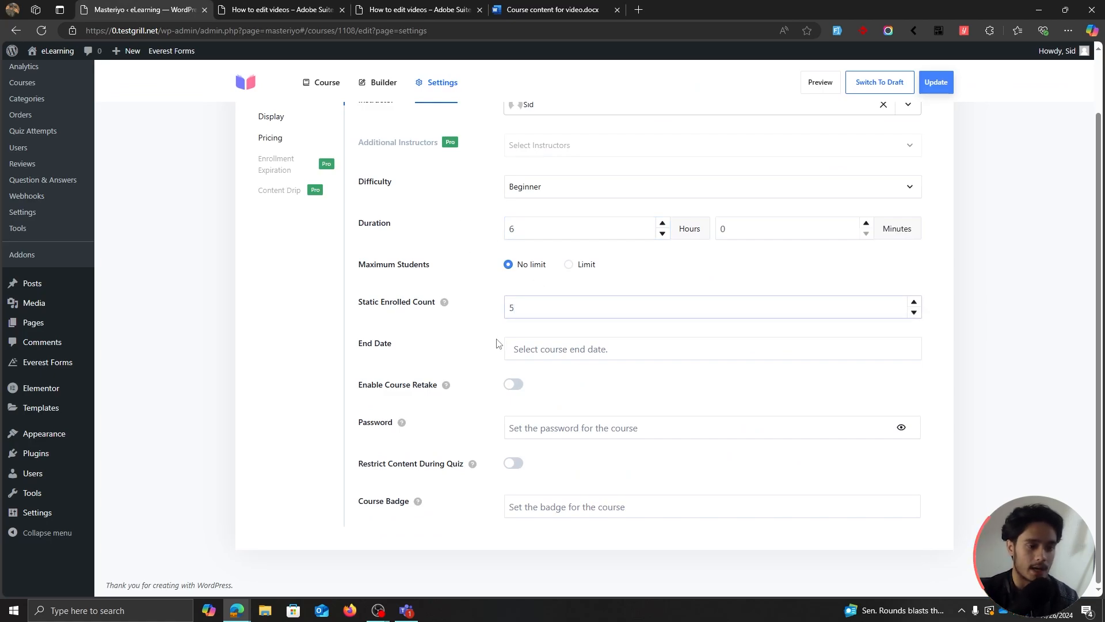
click(536, 349)
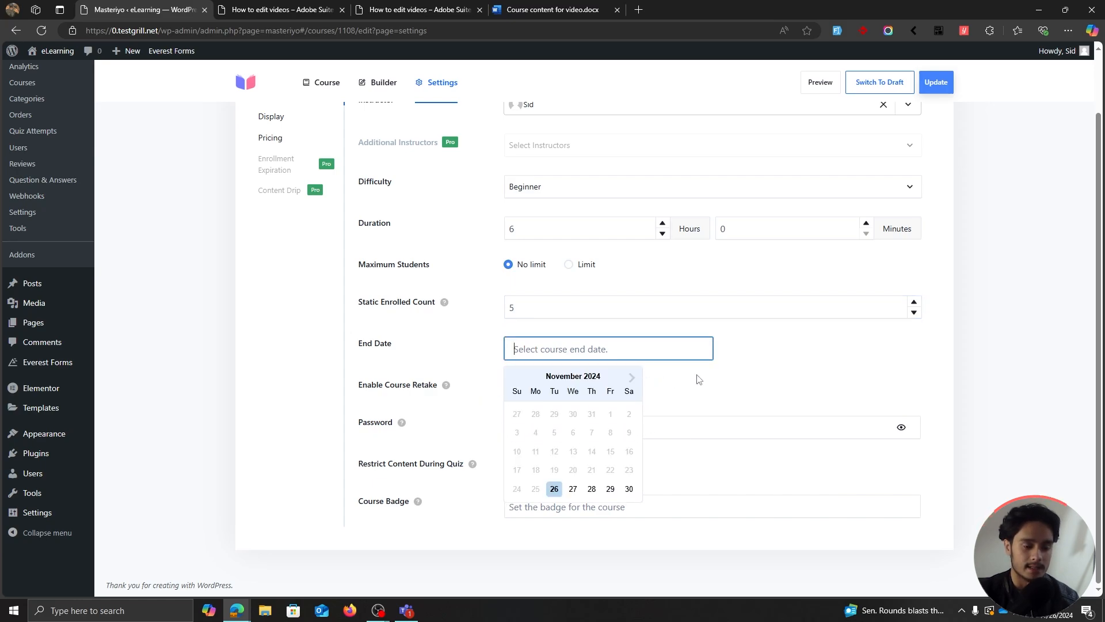
click(742, 342)
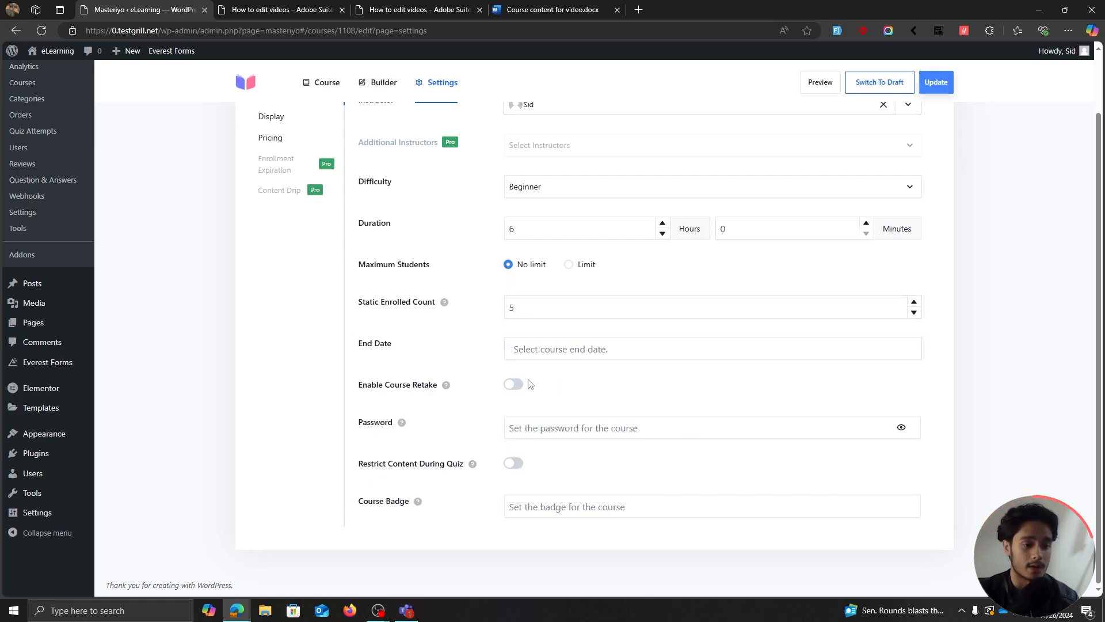
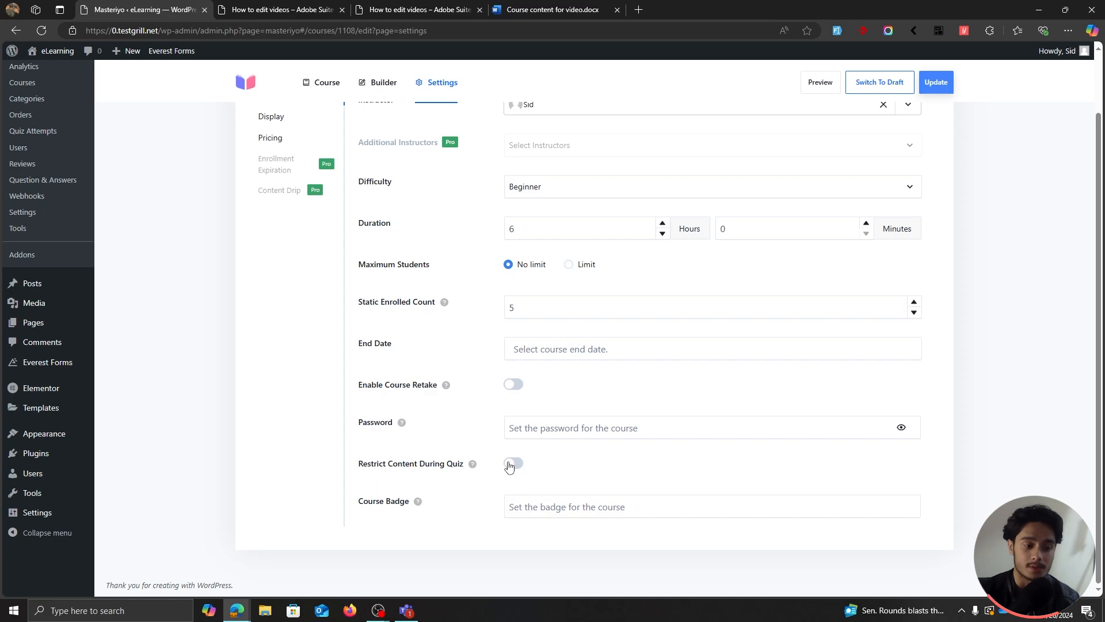
Return to the course preview page and open A short quiz in the course's learning view.
click(279, 5)
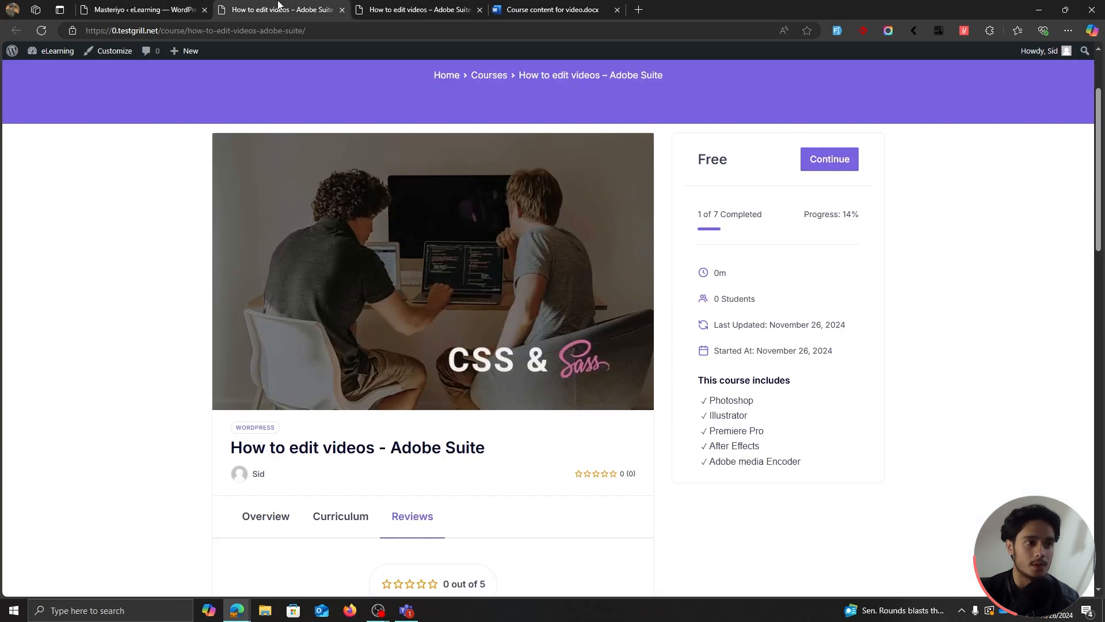
scroll(171, 279, down, 8)
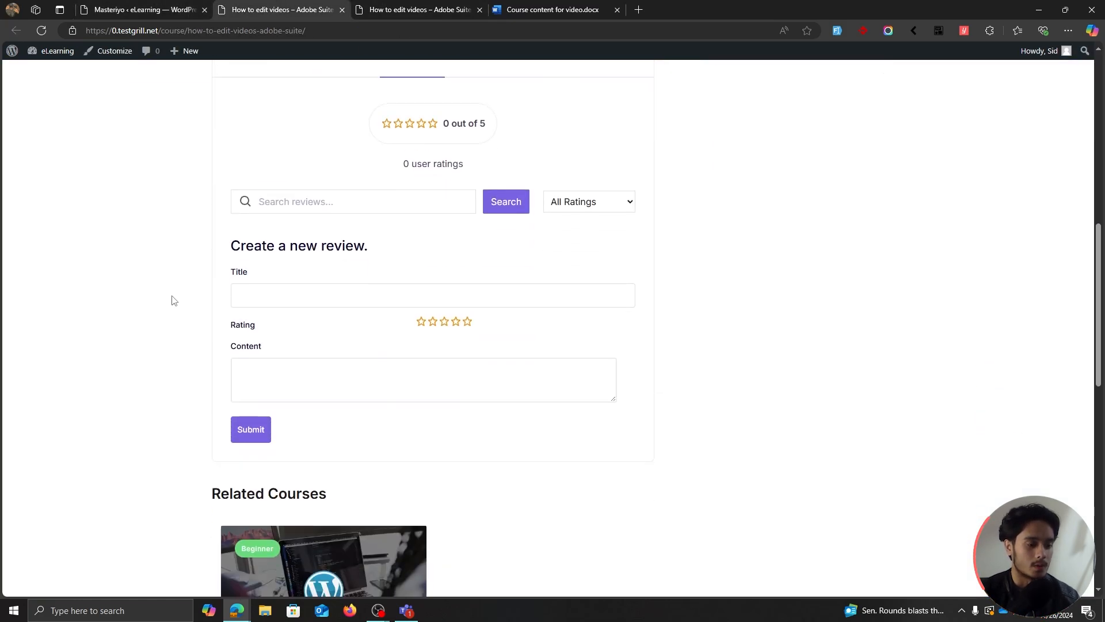
scroll(177, 328, up, 10)
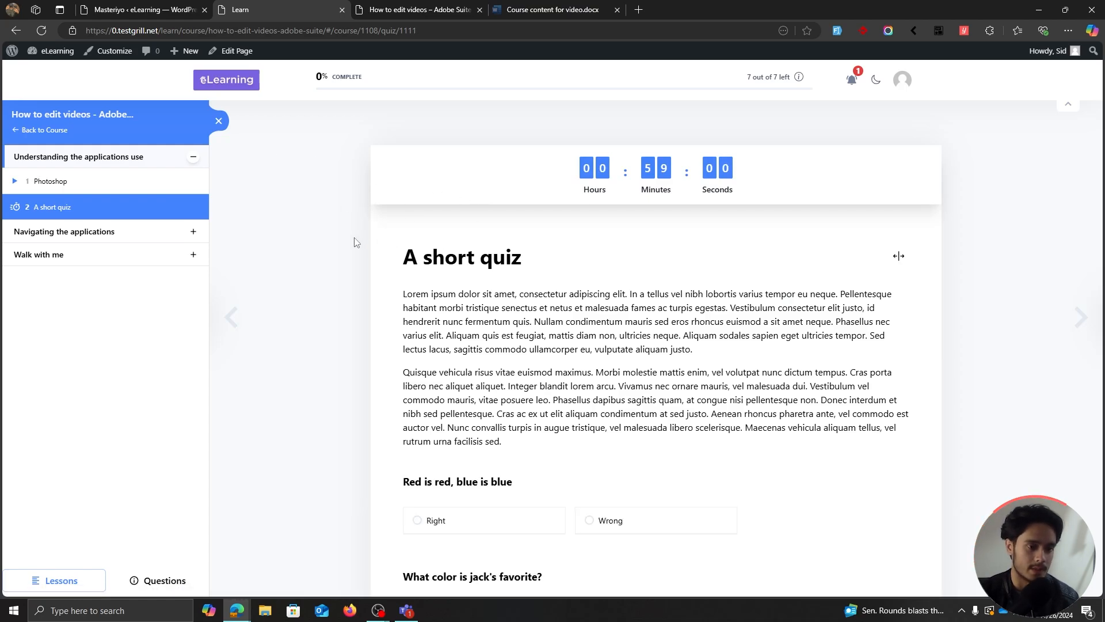
Look through A short quiz, open the Photoshop lesson mid-quiz, and return to answer "Red is red, blue is blue" with Right.
scroll(355, 244, down, 6)
scroll(558, 309, up, 3)
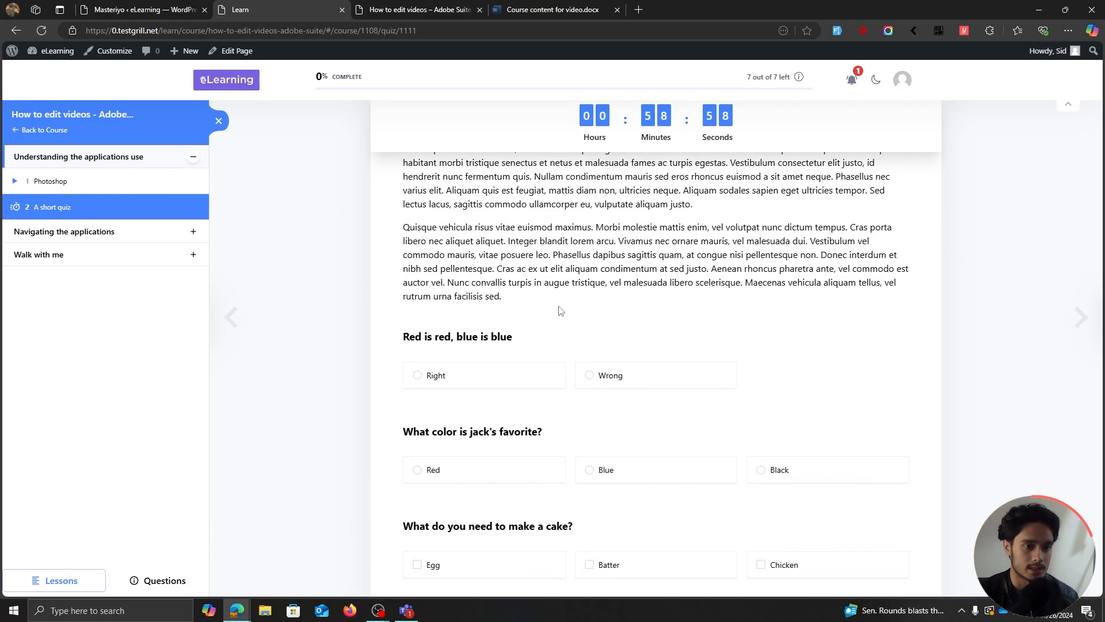
scroll(562, 311, up, 1)
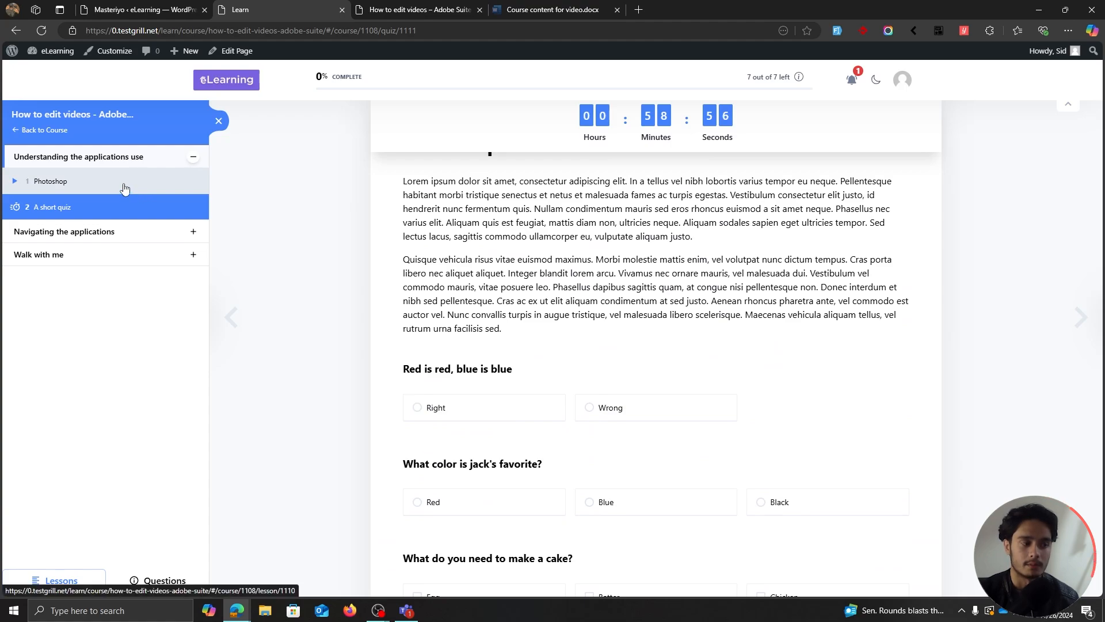
click(124, 188)
scroll(985, 394, down, 3)
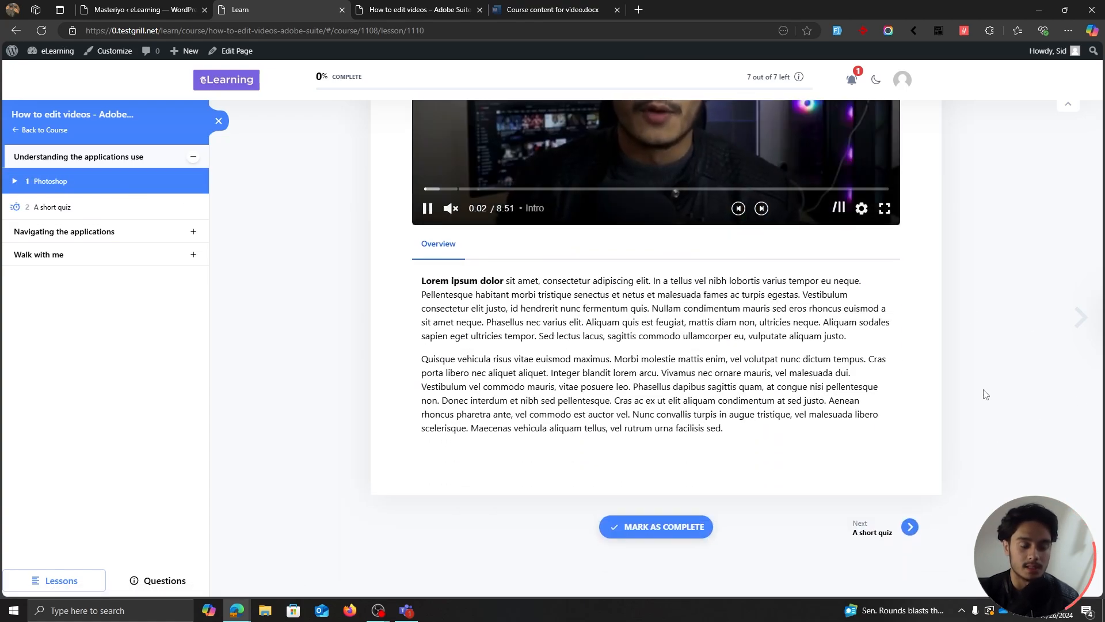
click(92, 206)
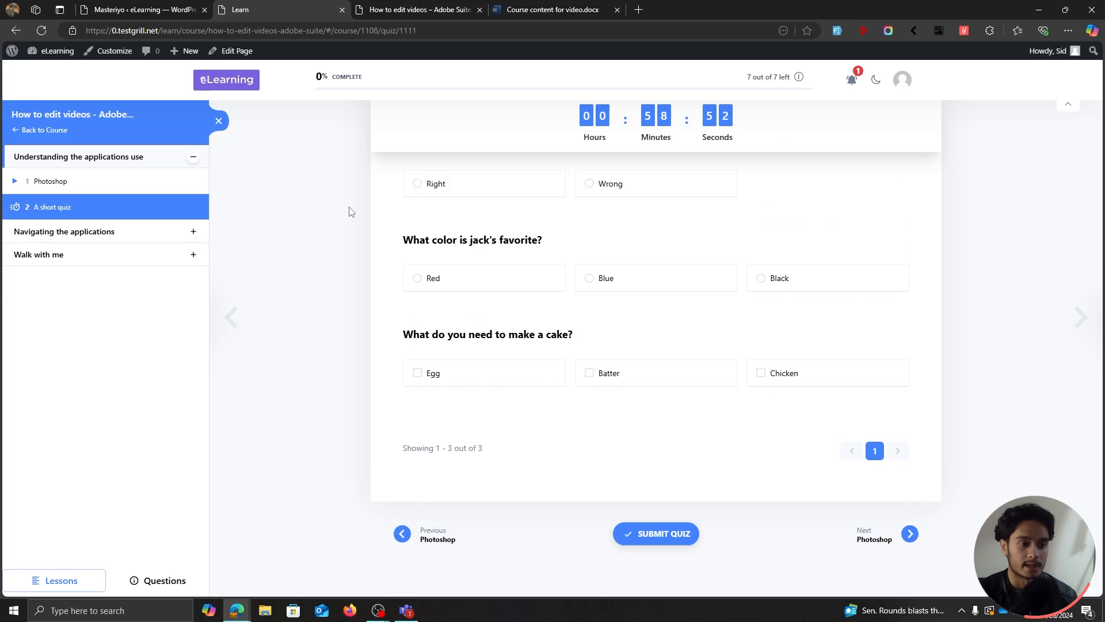
scroll(391, 259, up, 2)
click(446, 290)
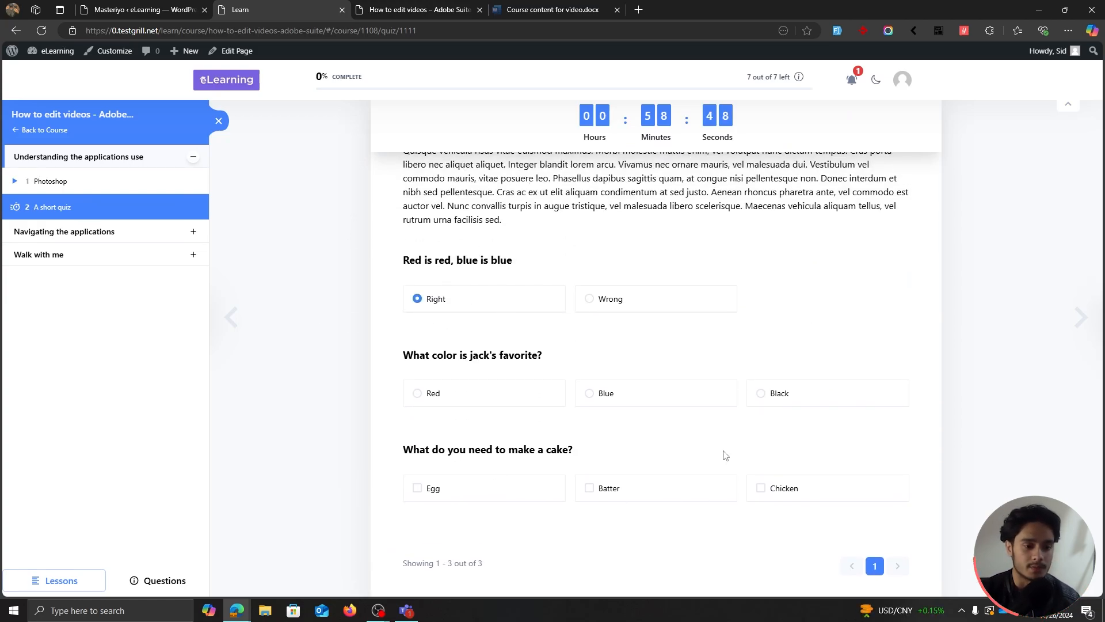
Enable Restrict Content During Quiz in the course's general settings and update the course.
click(132, 10)
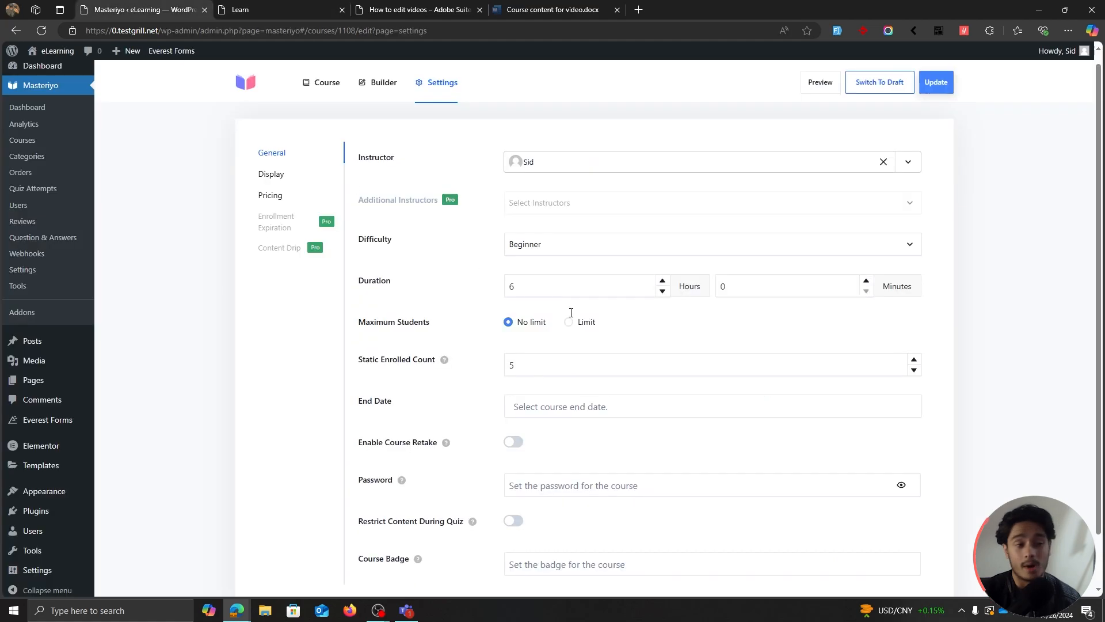
scroll(509, 472, down, 1)
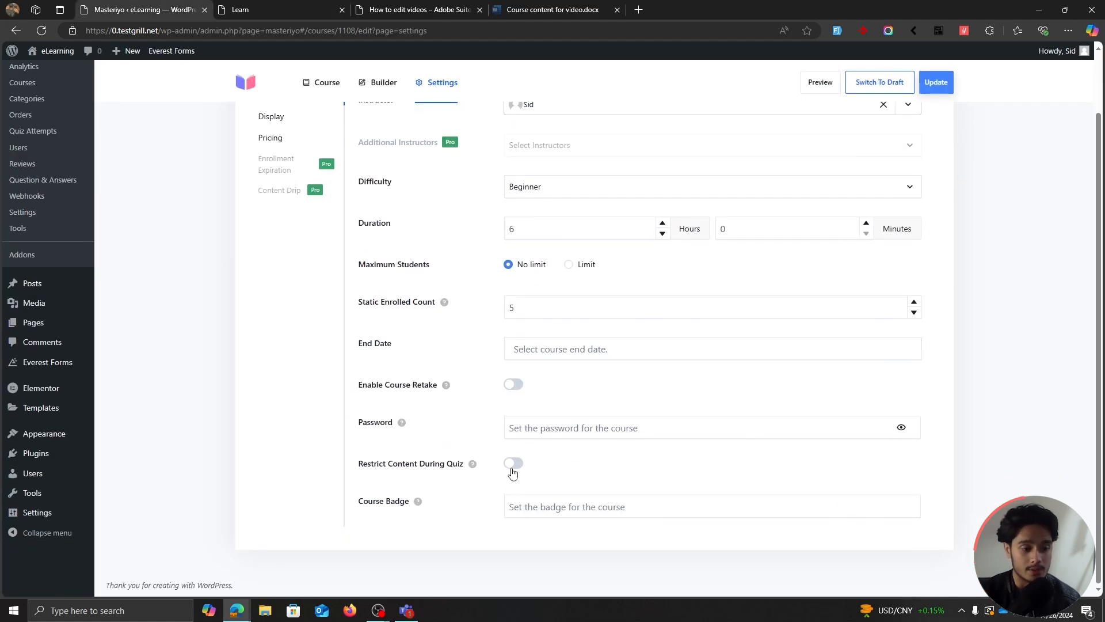
click(512, 464)
click(936, 82)
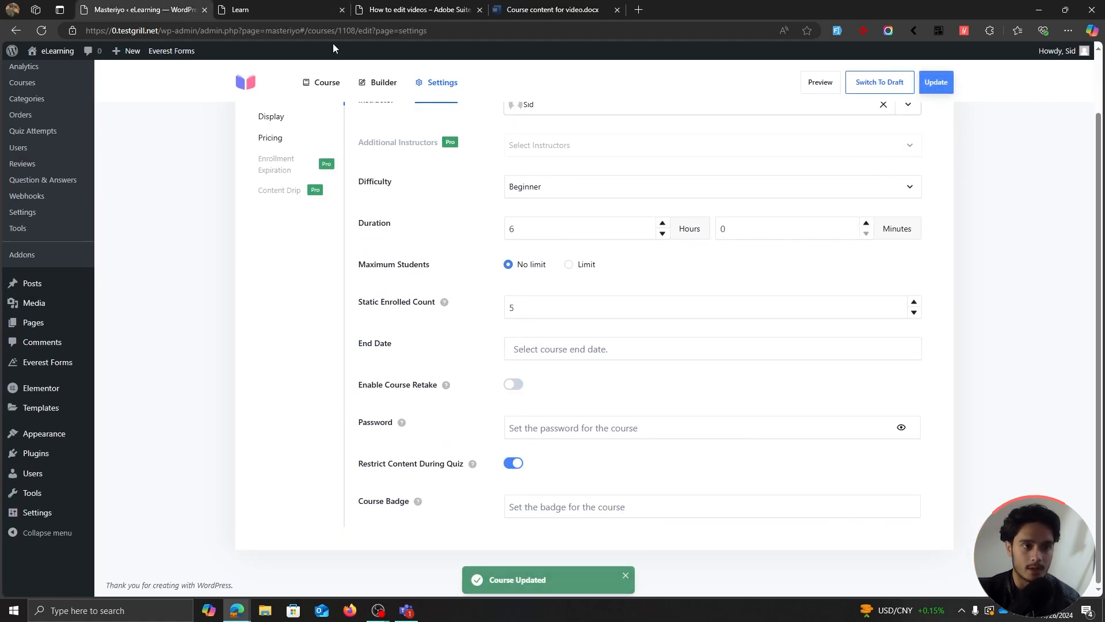
Reload the quiz in the learning view, check whether other lessons can be opened during it, and close the learning view.
click(276, 9)
click(42, 30)
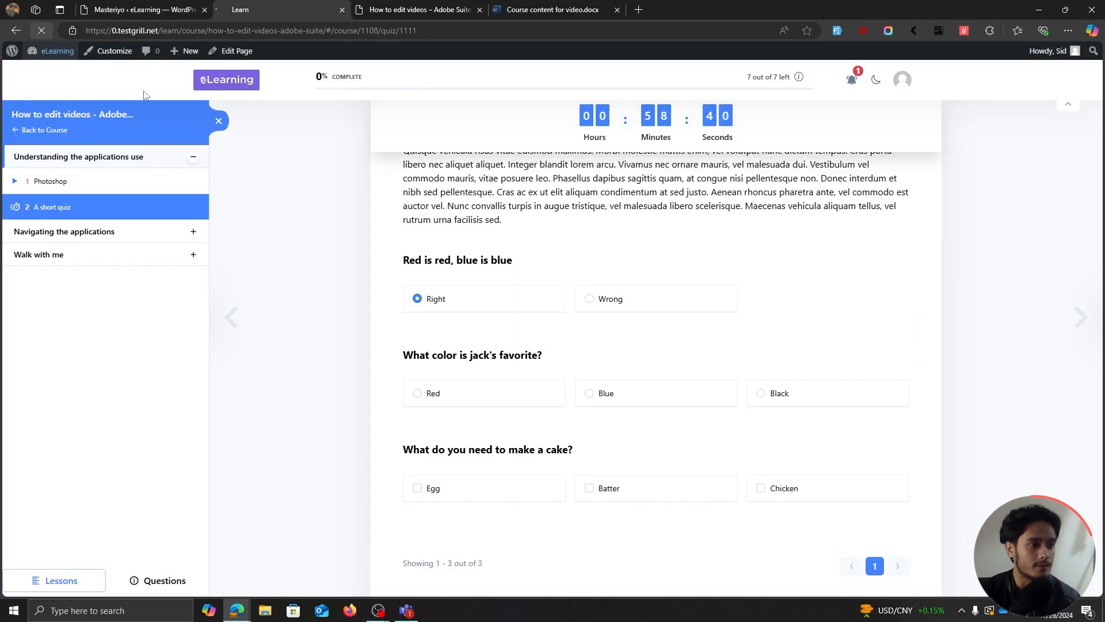
scroll(343, 298, down, 4)
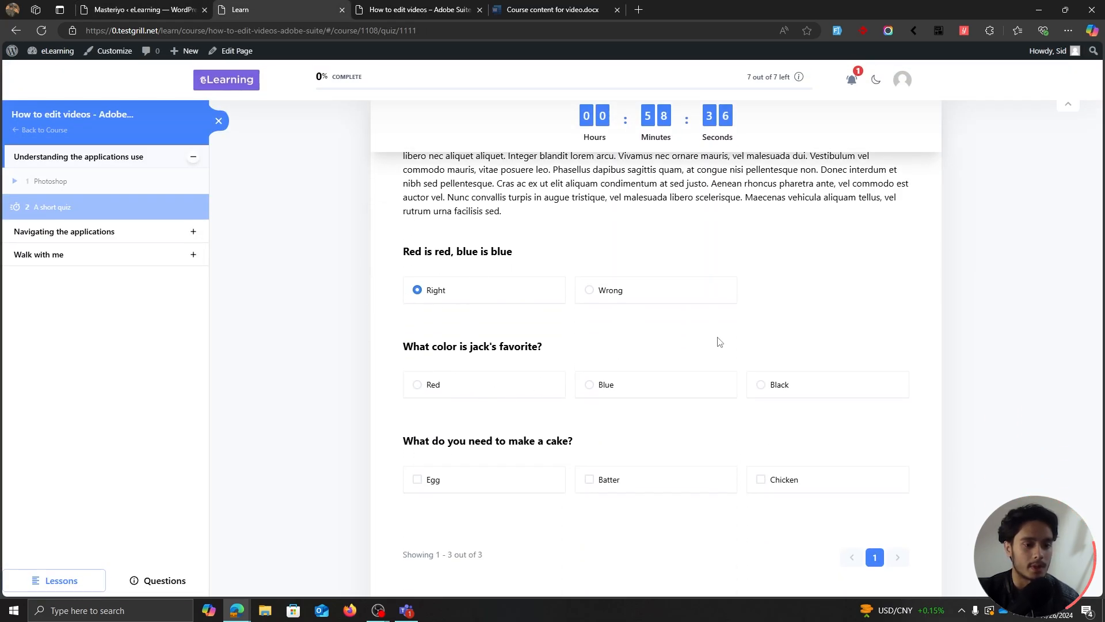
scroll(755, 173, up, 3)
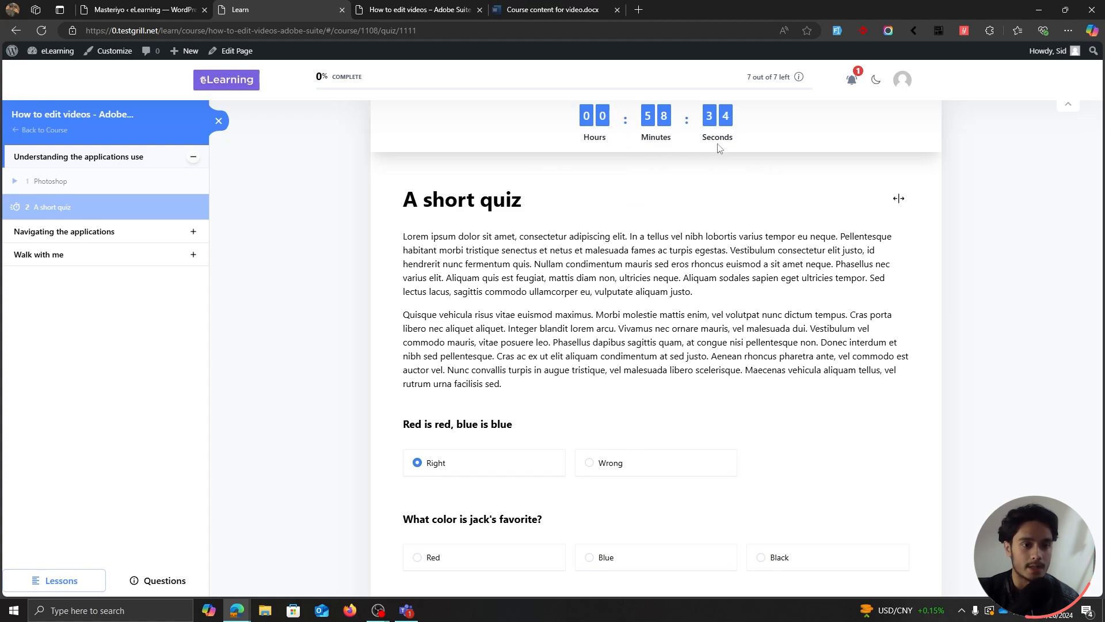
scroll(553, 306, down, 2)
click(92, 231)
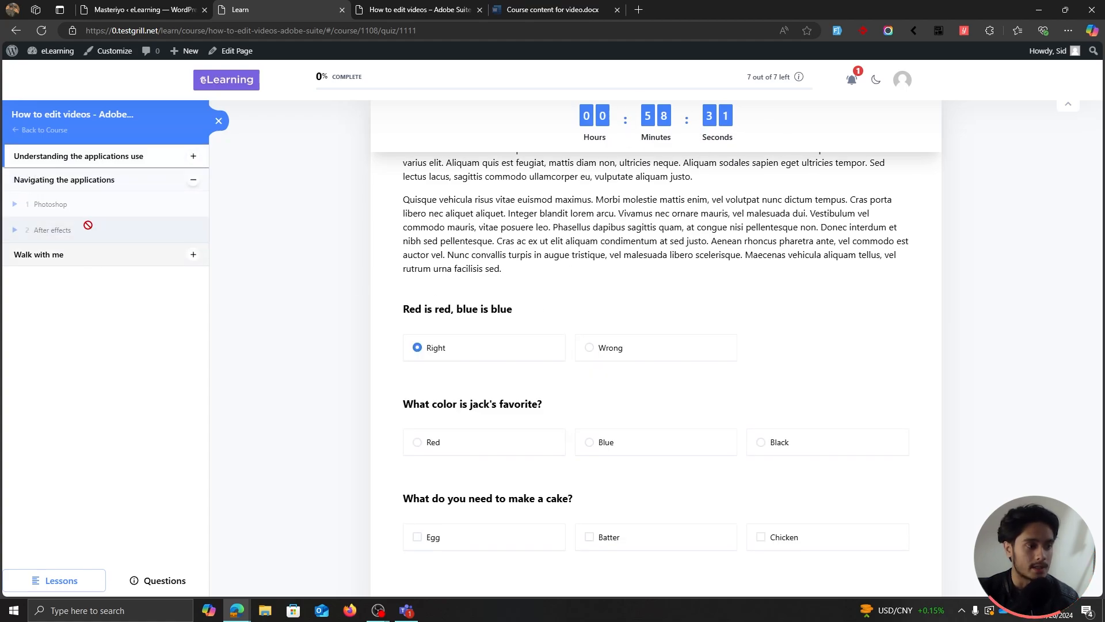
drag(87, 206, 91, 192)
click(136, 158)
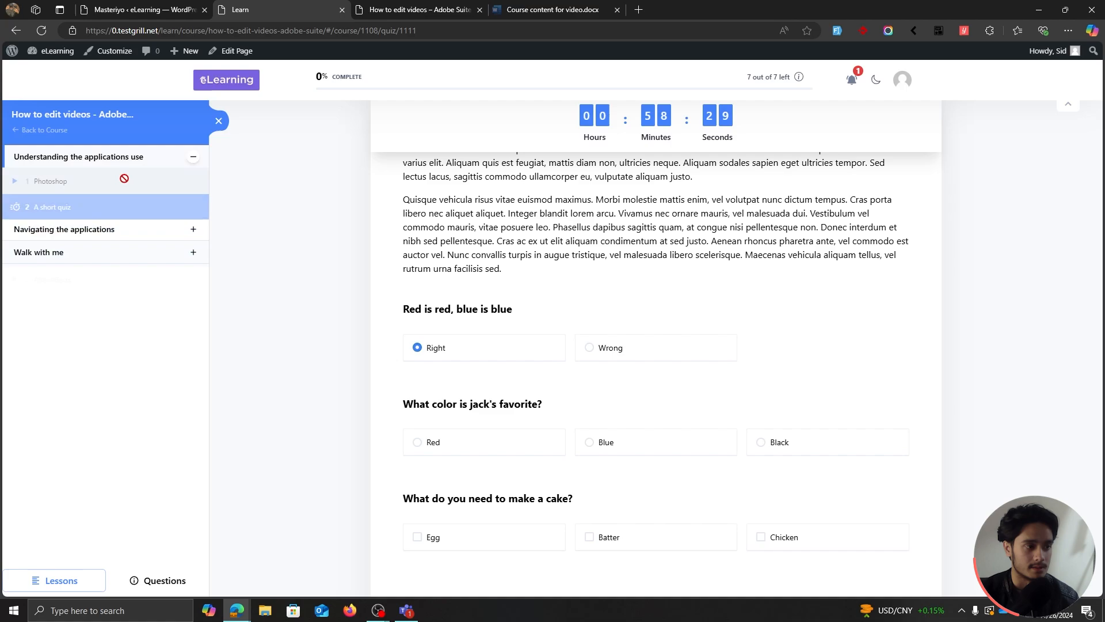
scroll(745, 318, down, 1)
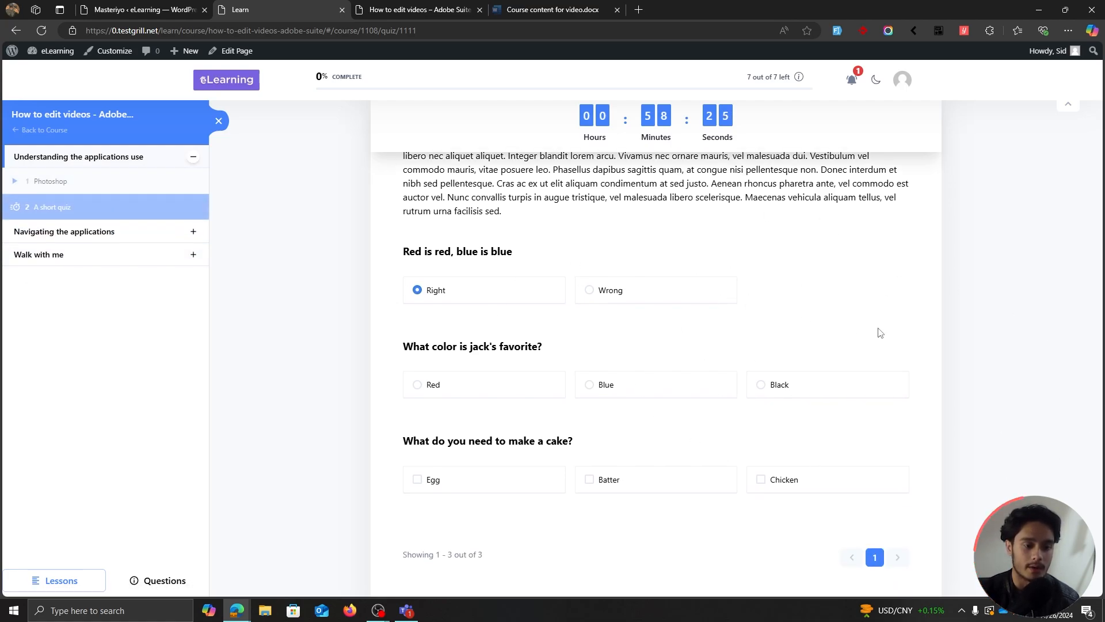
click(342, 10)
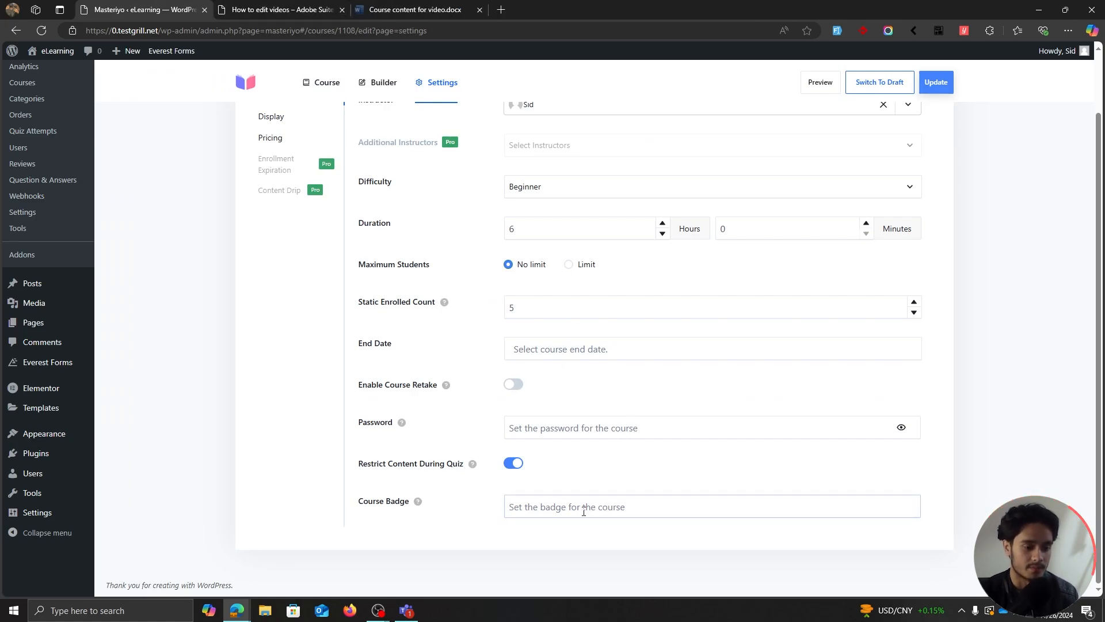
Set the course badge to Featured and update the course.
text(FEATURES)
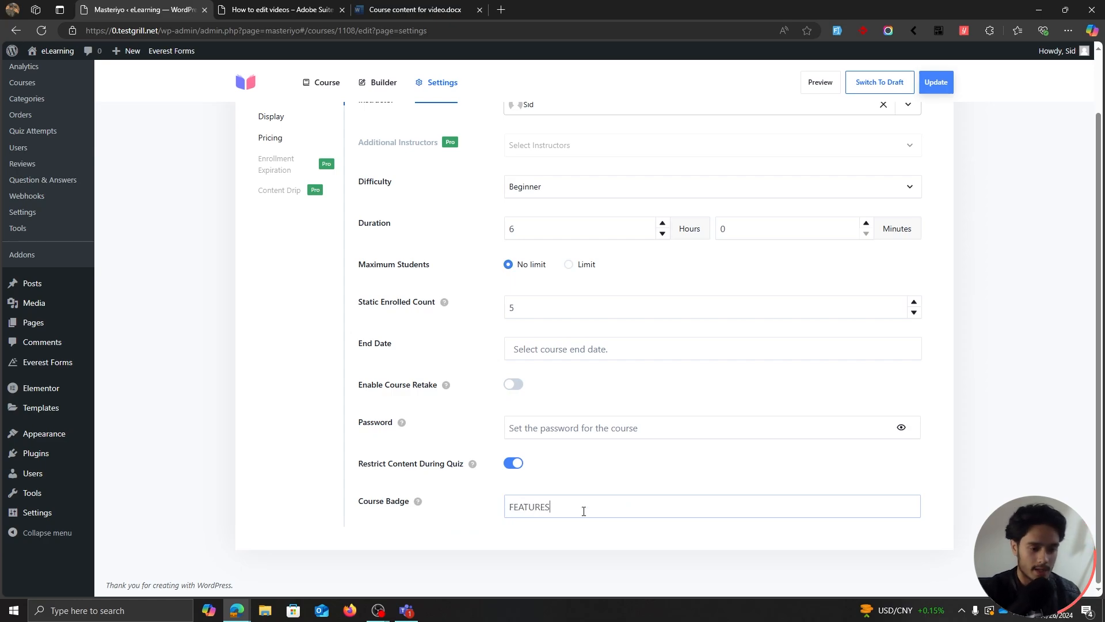
key(ctrl+a)
key(BackSpace)
text(Feat)
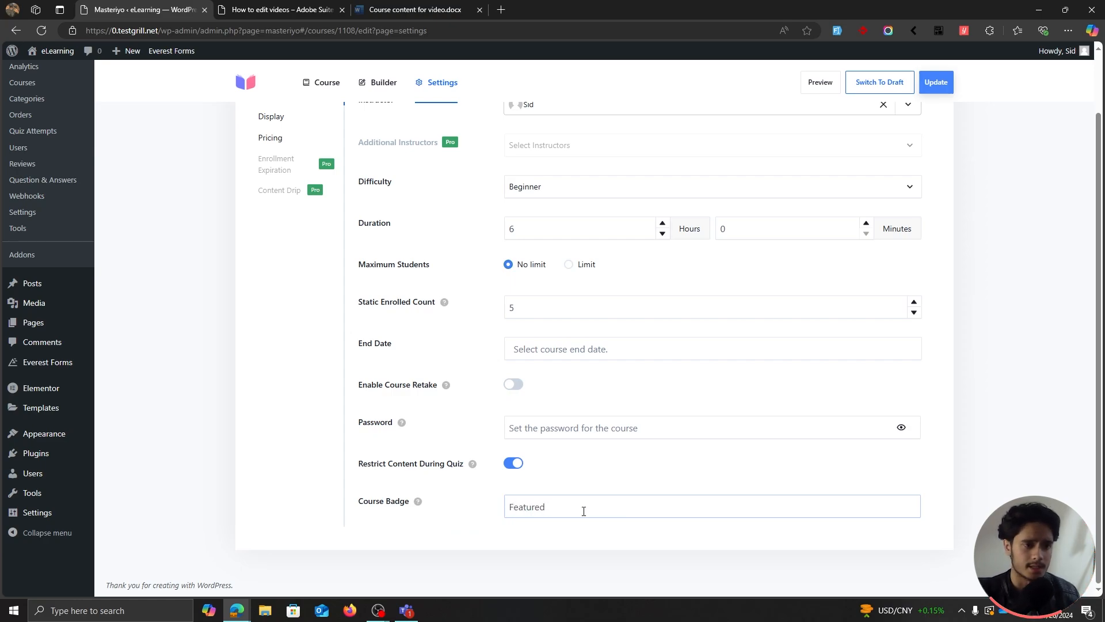
scroll(895, 369, up, 2)
click(935, 81)
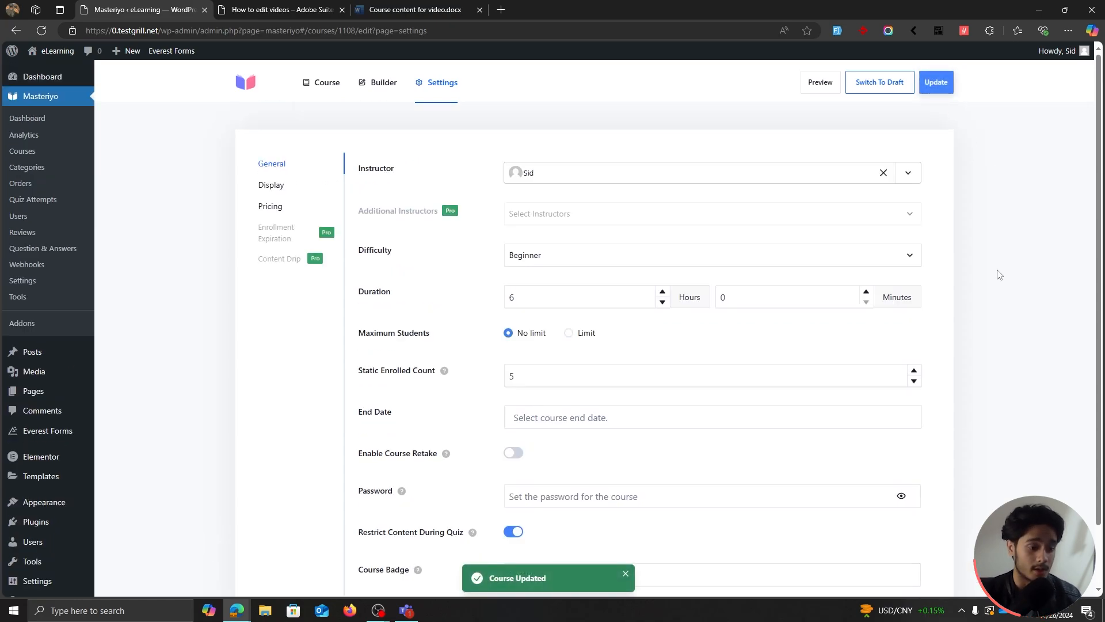
Preview the course page and check how the badge appears near the course title.
click(827, 81)
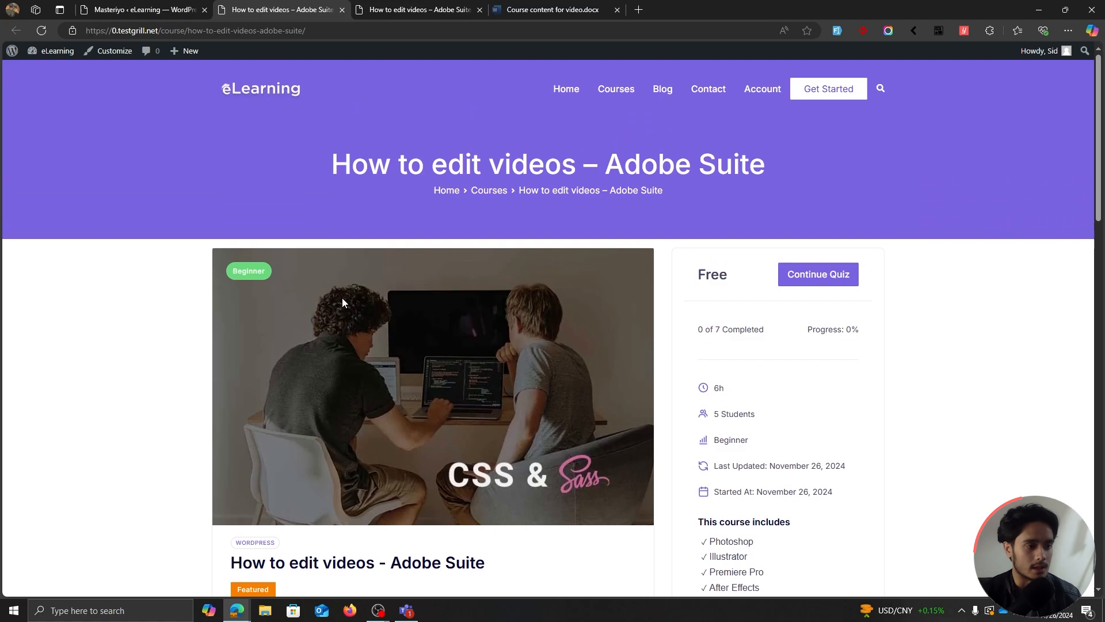
scroll(258, 277, down, 5)
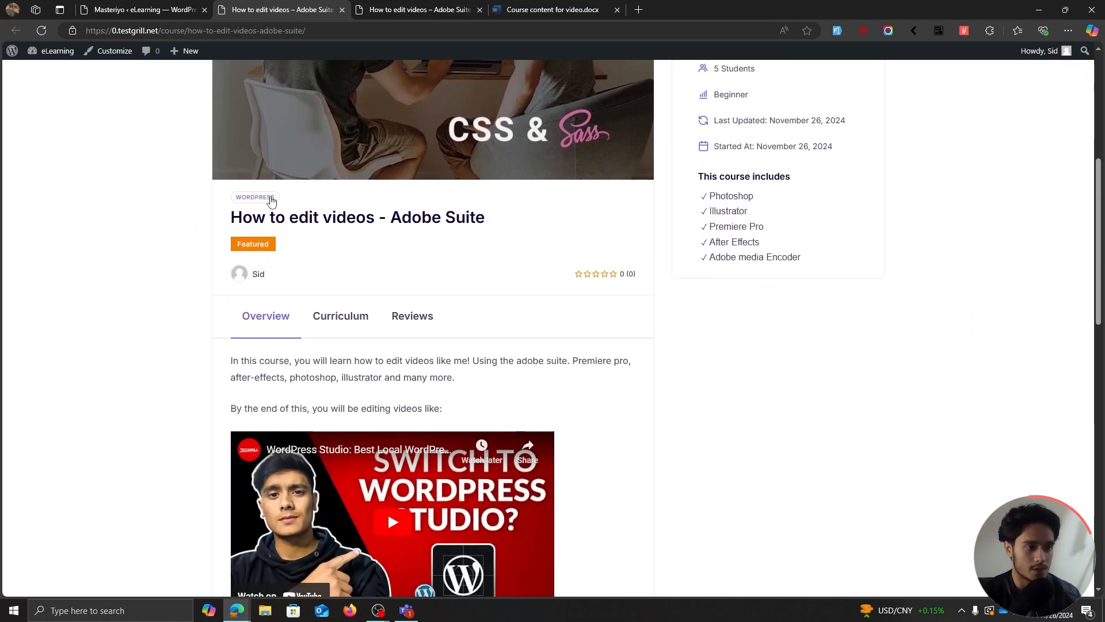
scroll(680, 320, up, 4)
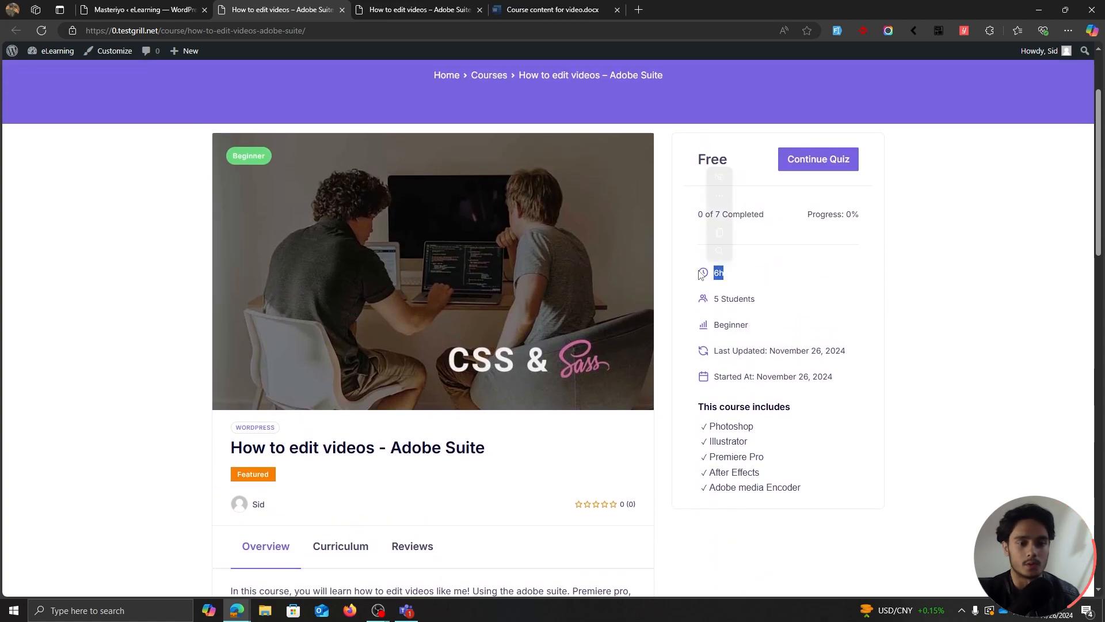
Examine the course page's student count, difficulty, last updated date, start date and progress details.
drag(802, 304, 714, 305)
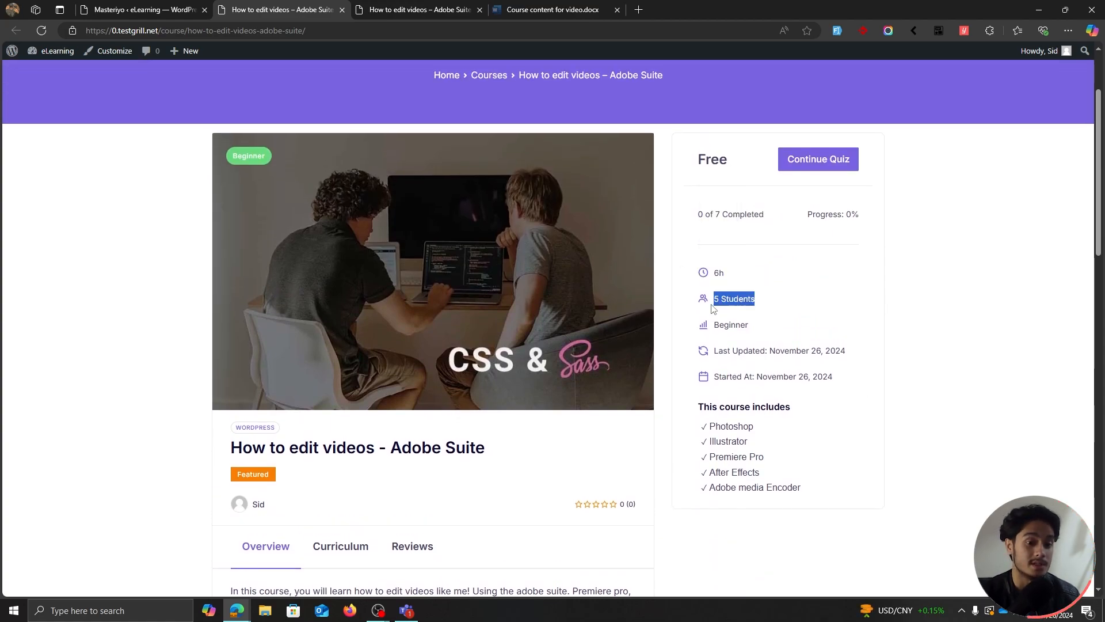
click(753, 311)
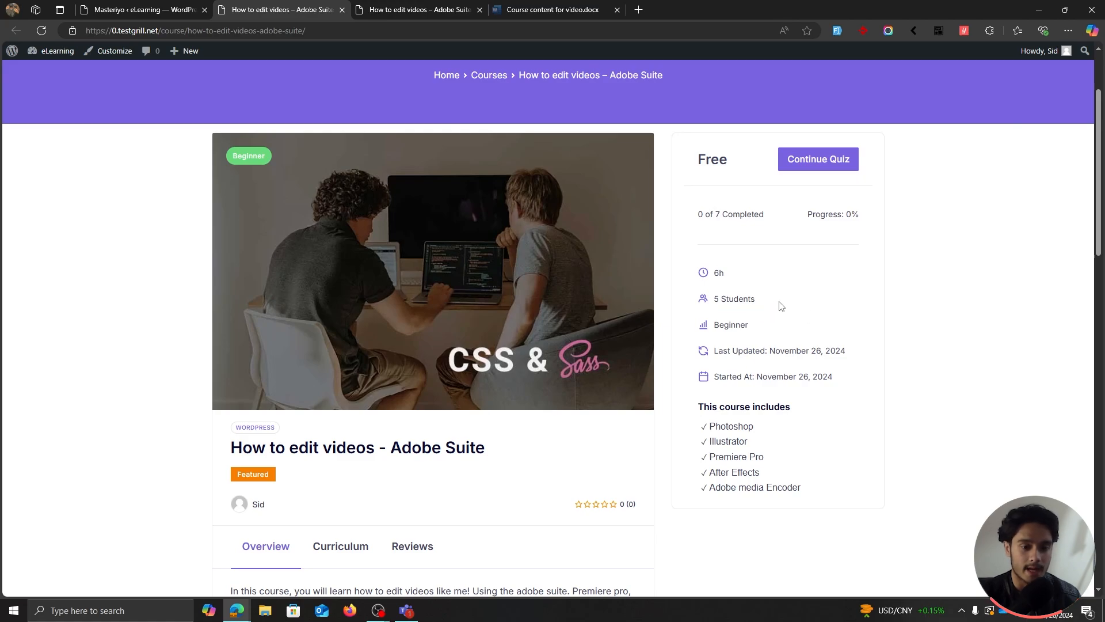
drag(787, 321, 736, 325)
click(890, 346)
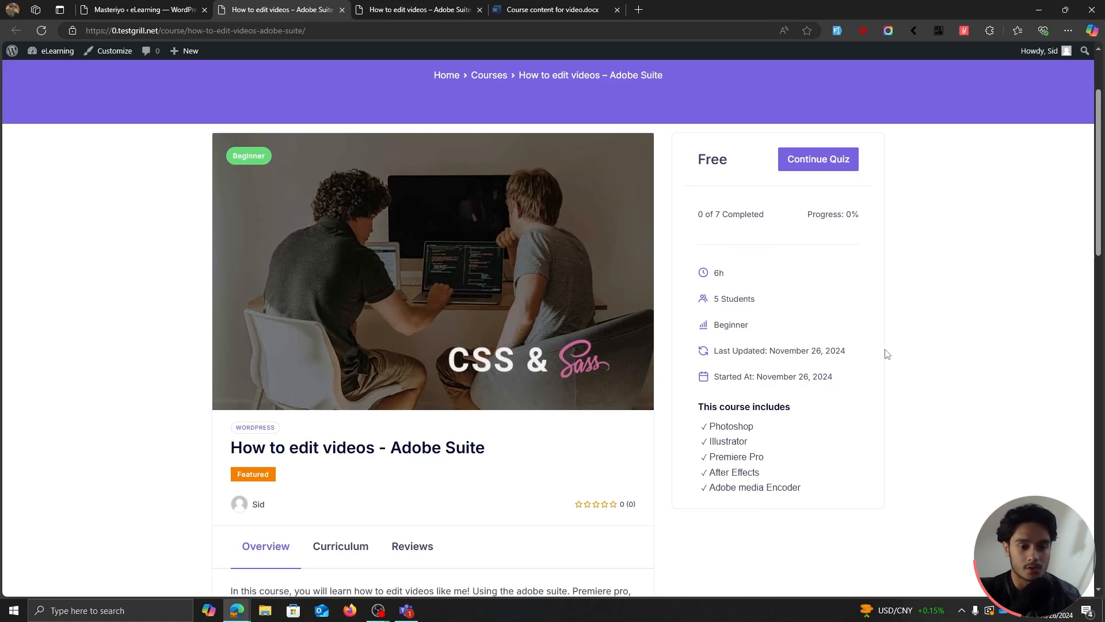
drag(874, 348, 710, 349)
click(1013, 360)
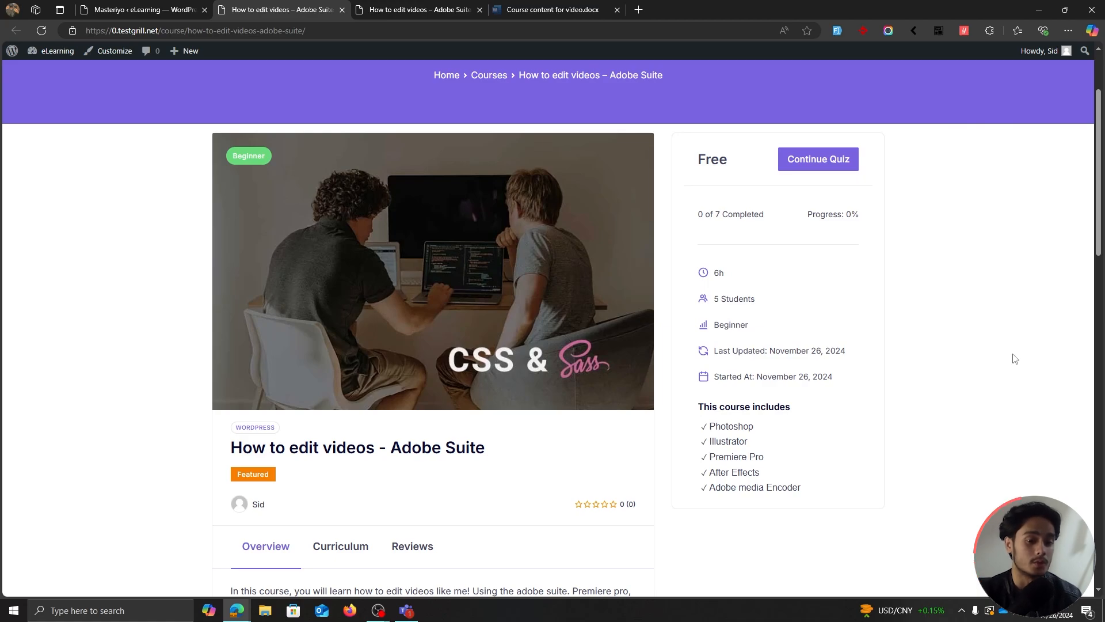
drag(887, 381, 716, 387)
click(914, 334)
scroll(914, 333, up, 2)
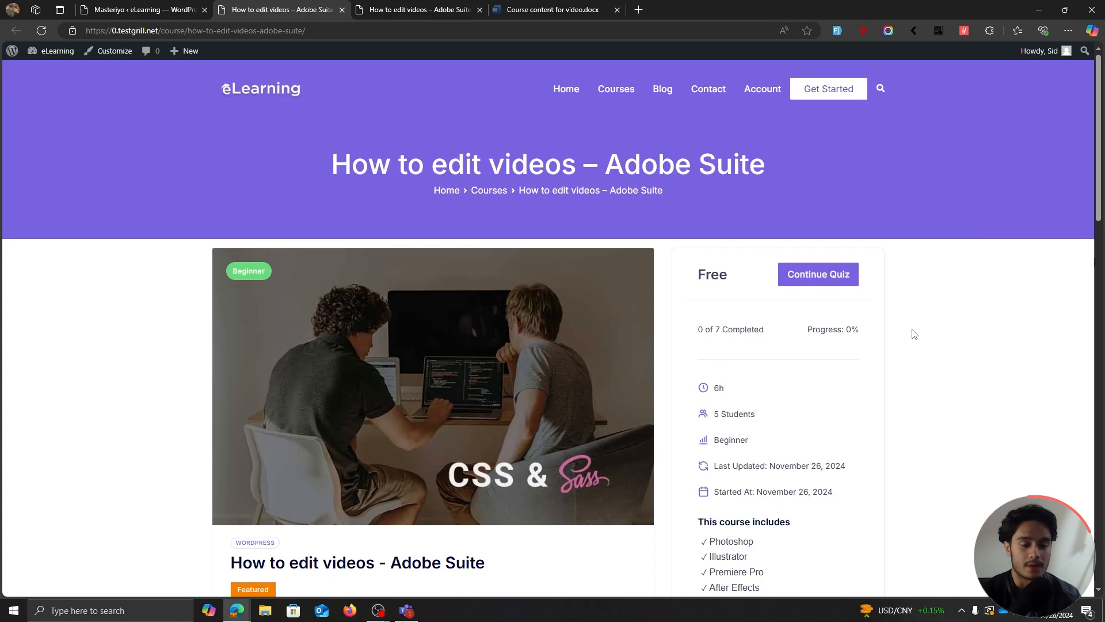
drag(893, 330, 679, 332)
click(679, 333)
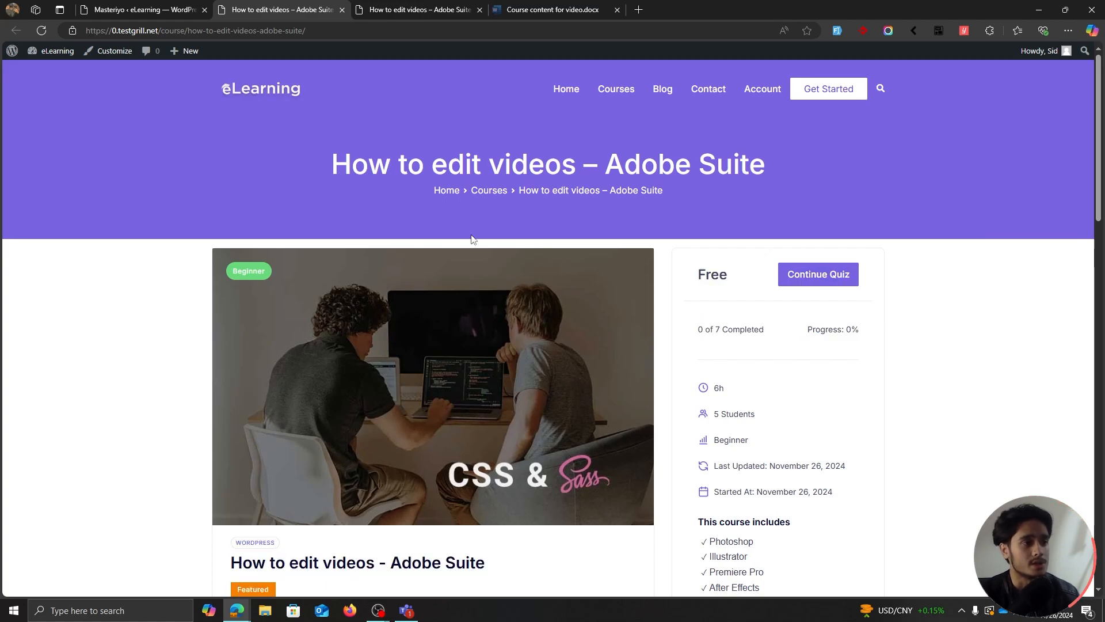
Close the course preview and update the course again from its settings.
click(175, 13)
click(343, 10)
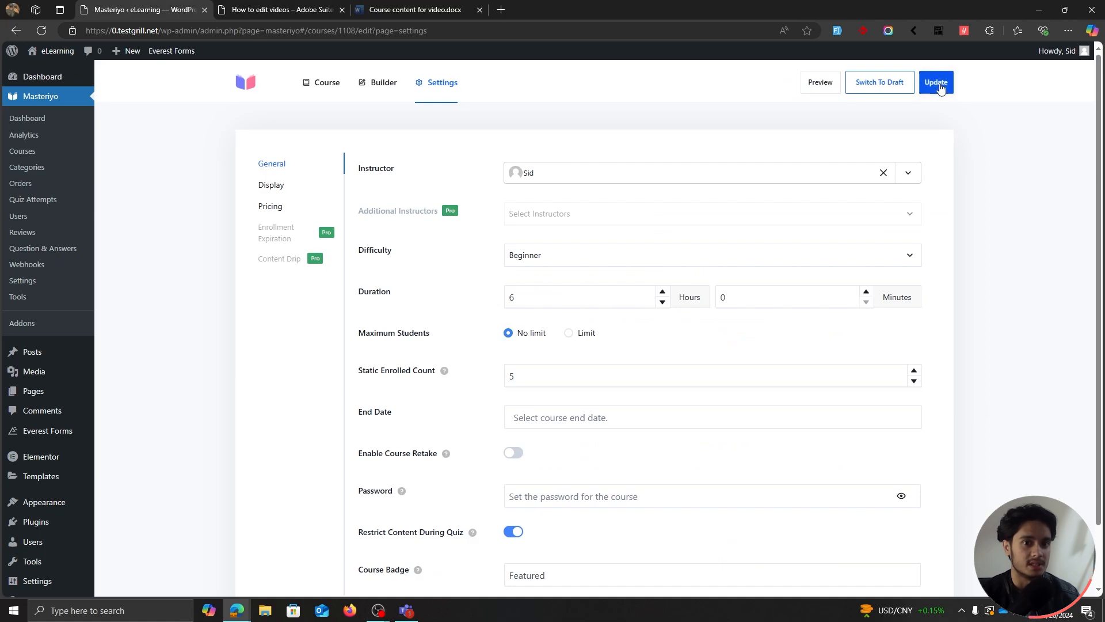
click(936, 83)
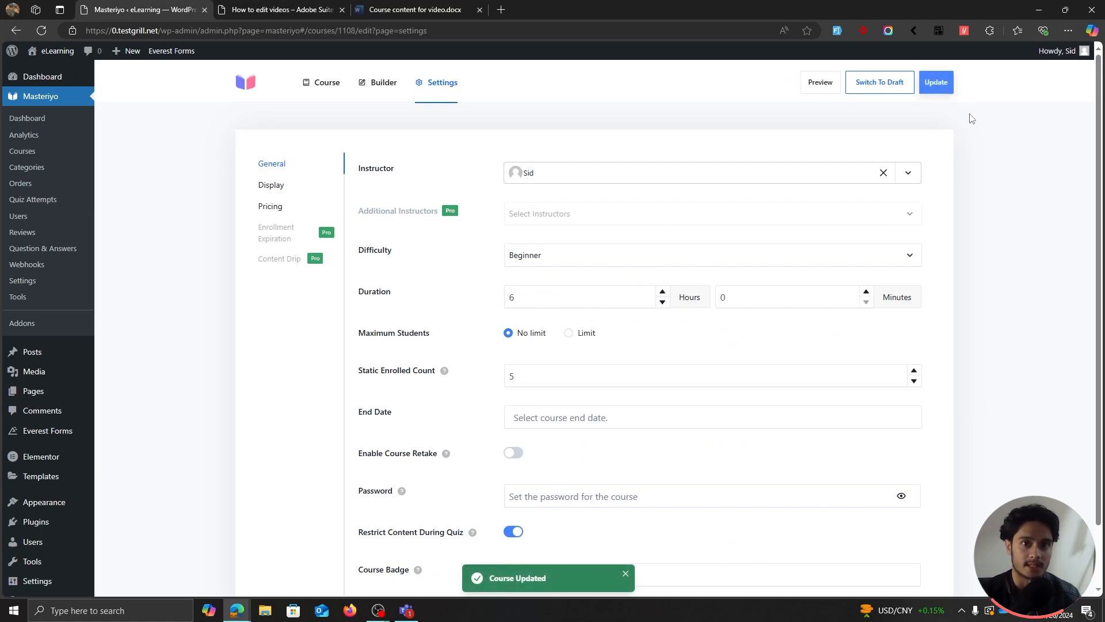
click(230, 7)
click(169, 6)
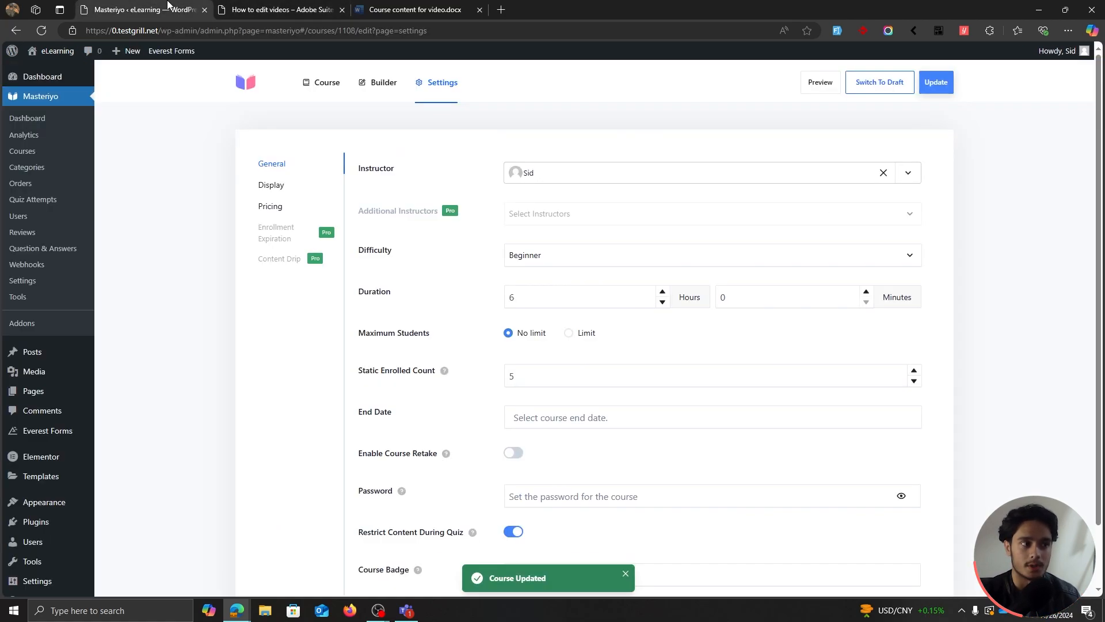
Open the Store section of Masteriyo's payment settings.
click(36, 283)
scroll(248, 316, down, 2)
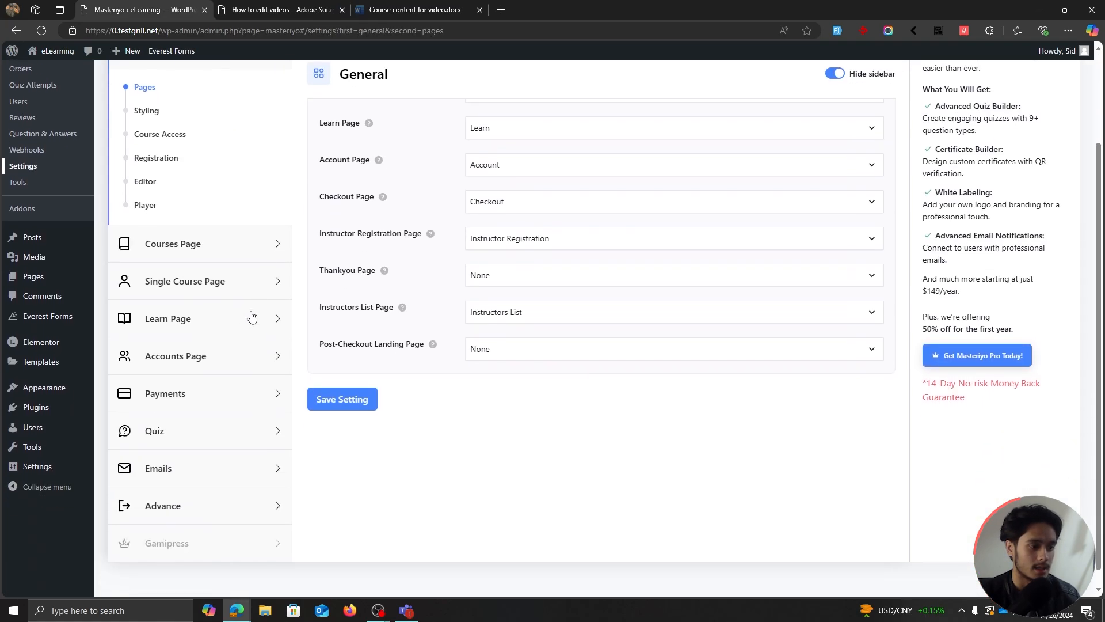
click(187, 393)
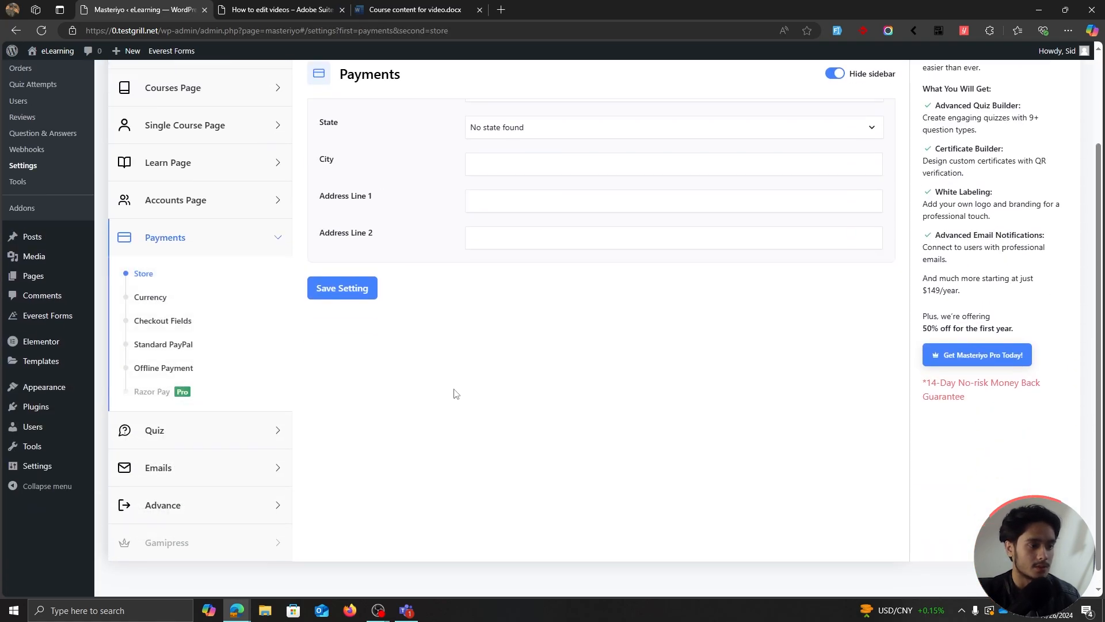
scroll(473, 414, up, 2)
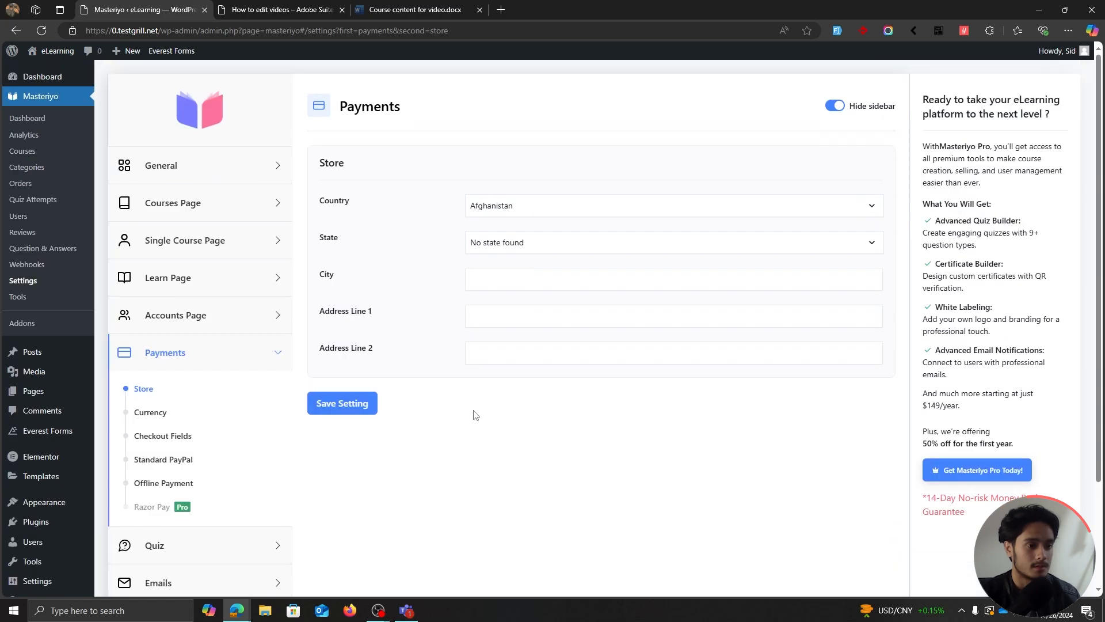
Set the store's country to Bermuda.
click(516, 211)
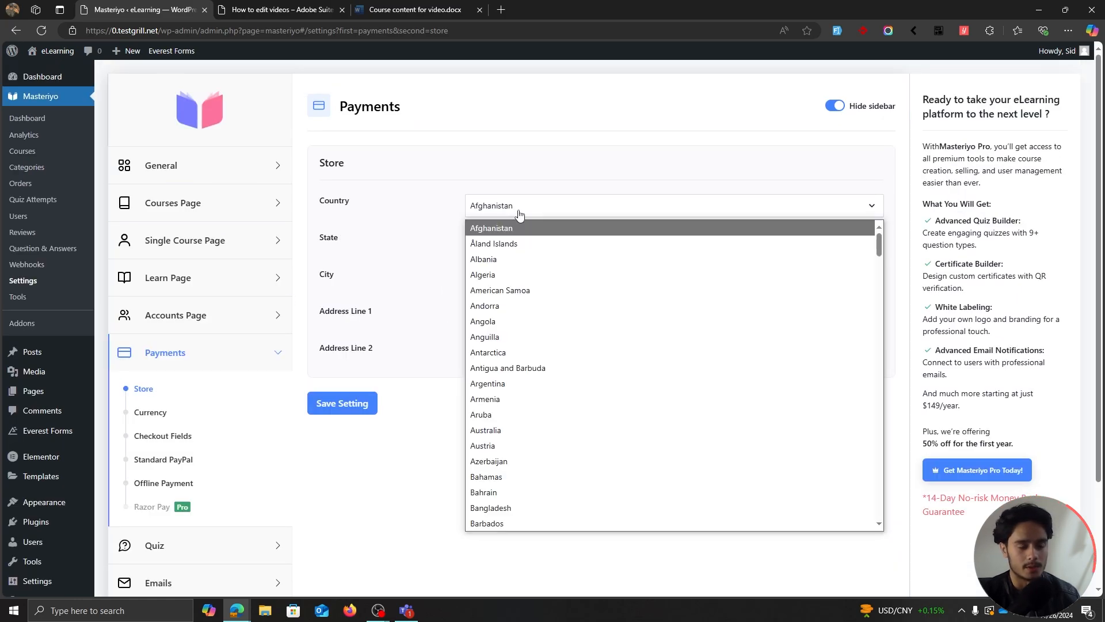
click(518, 353)
click(518, 205)
scroll(525, 338, down, 5)
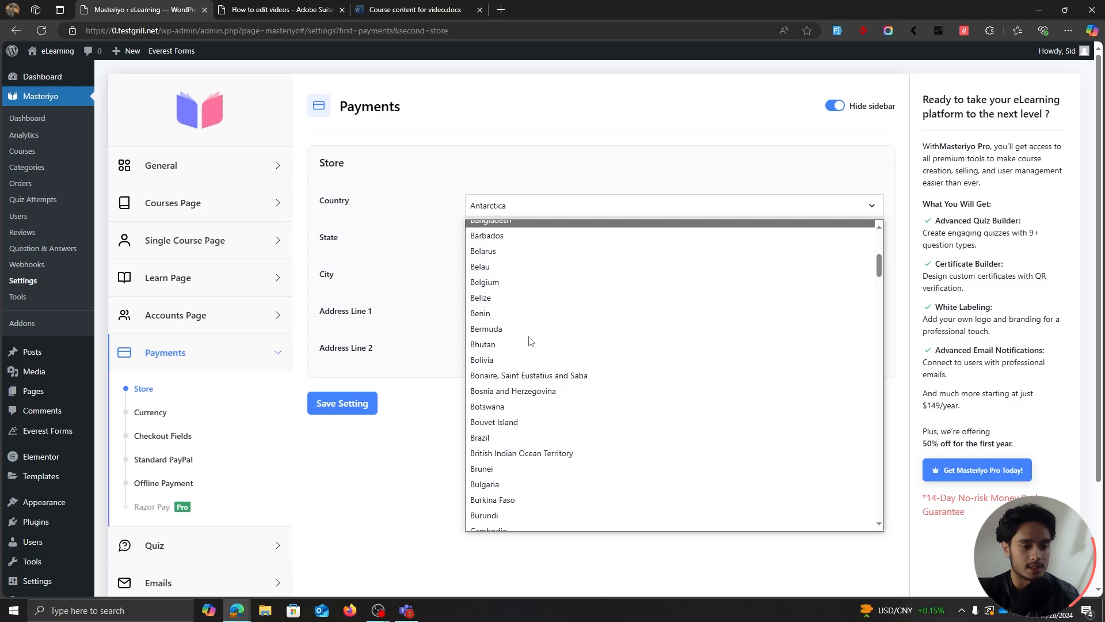
click(519, 333)
click(496, 247)
click(506, 353)
Fill in the store's city and both address lines with placeholder text and save the store settings.
click(518, 280)
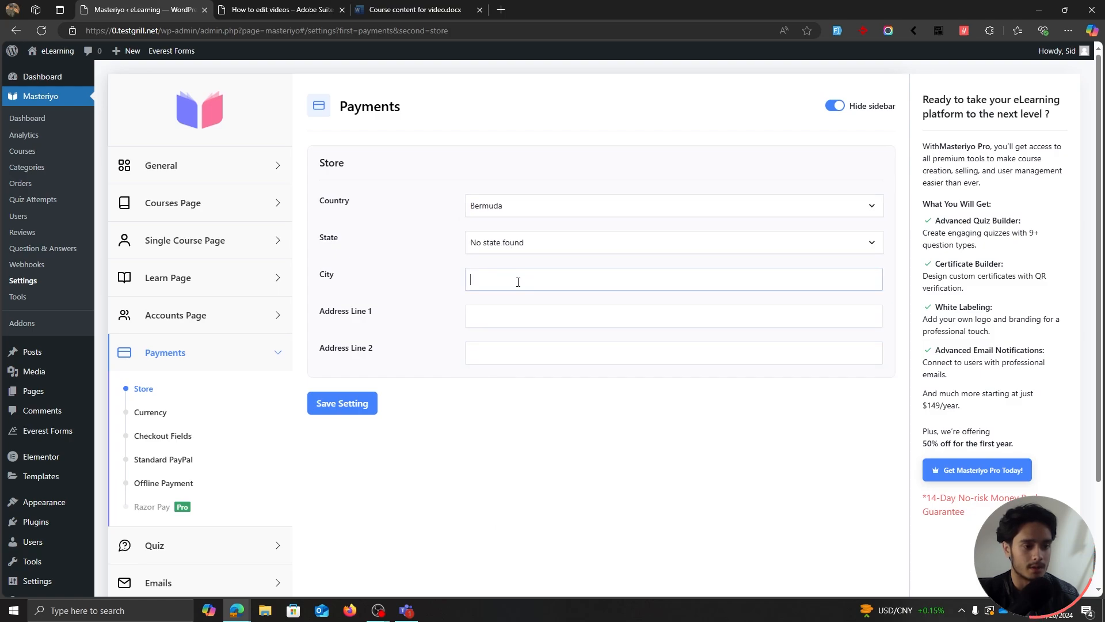
text(egaeg)
click(514, 311)
text(aegaeg)
click(513, 354)
text(aegaeg)
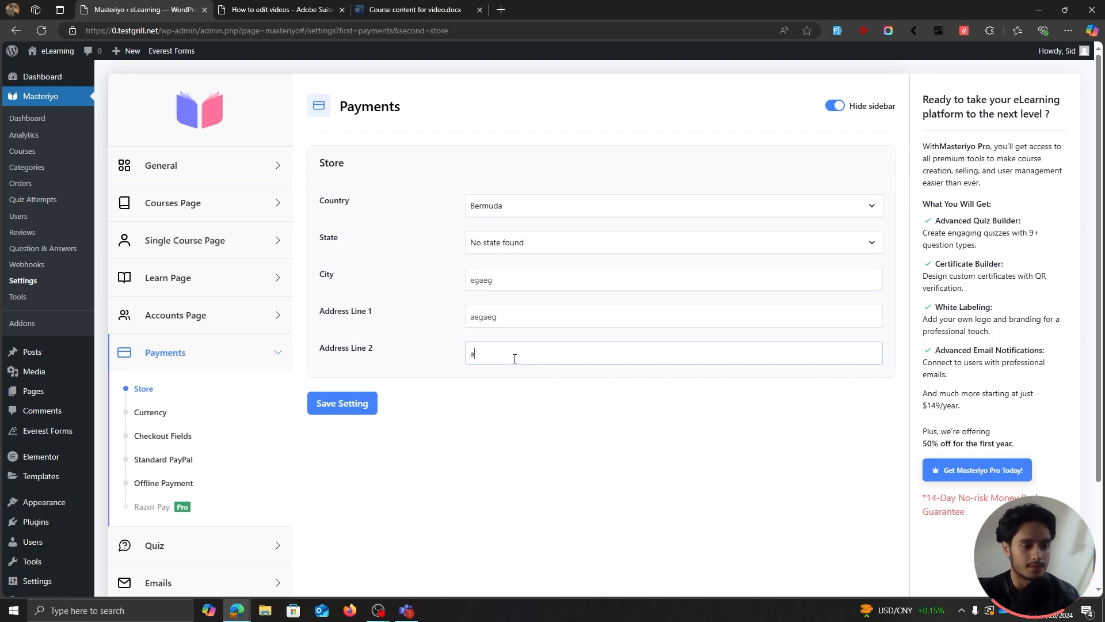
click(360, 403)
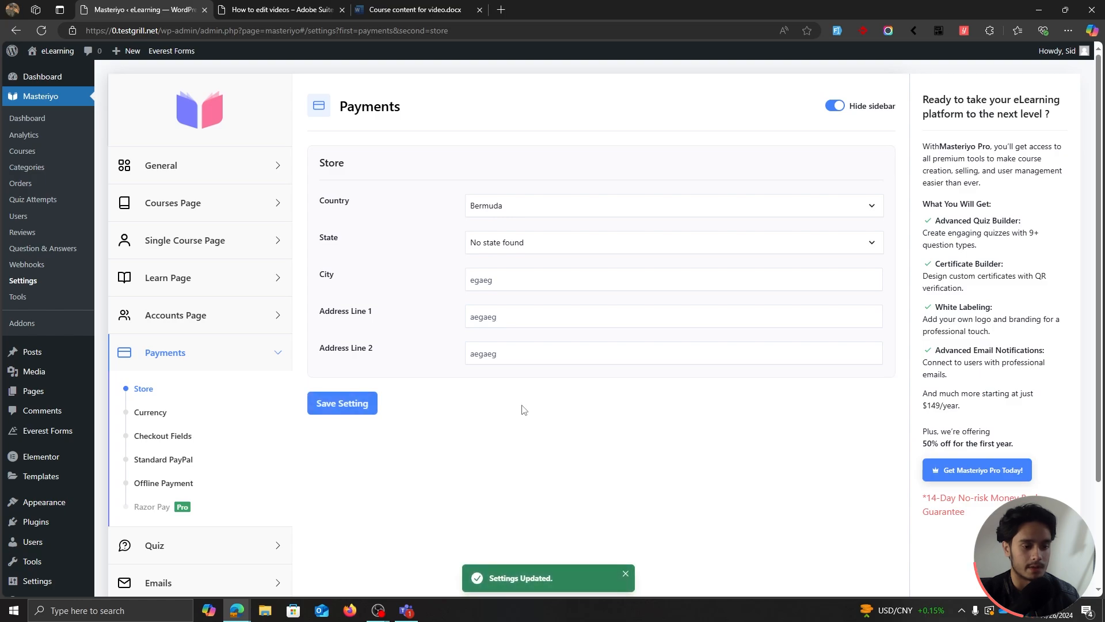
Open the Currency section of the payment settings and save its existing options.
click(164, 414)
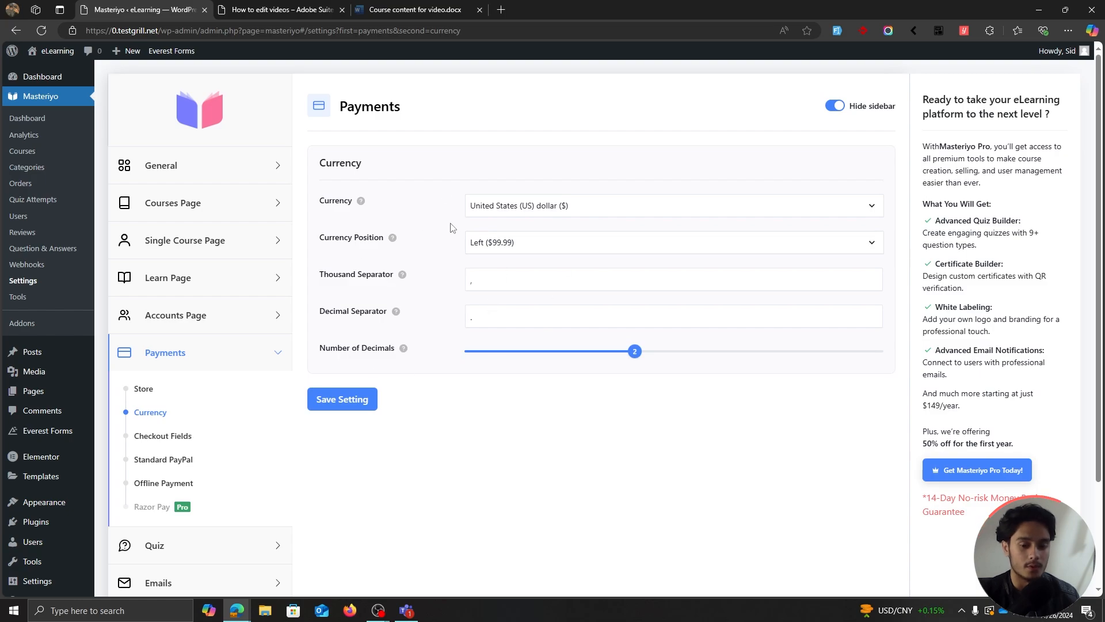
click(353, 403)
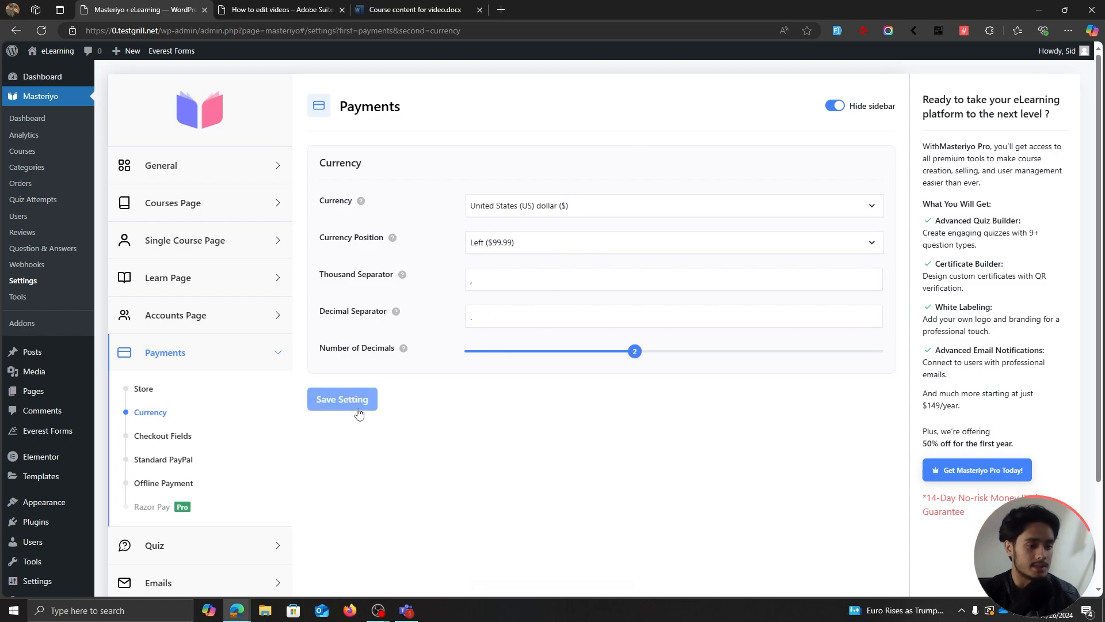
Enable the Customer Note, Upload Attachment, Phone Number and Address Line 1 checkout fields and save the settings.
click(167, 435)
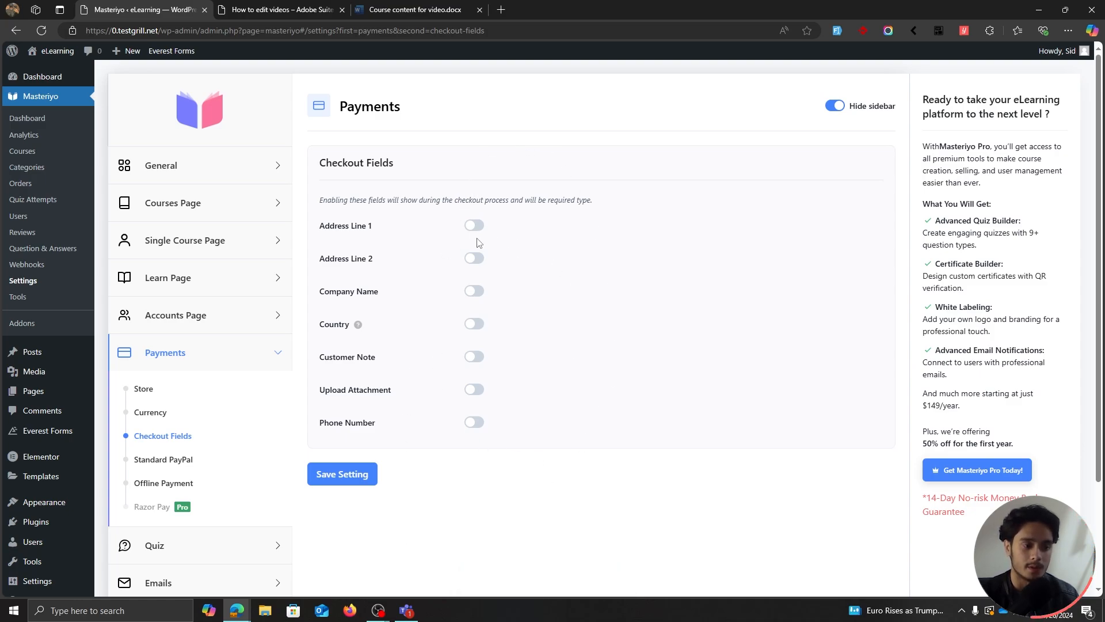
click(474, 360)
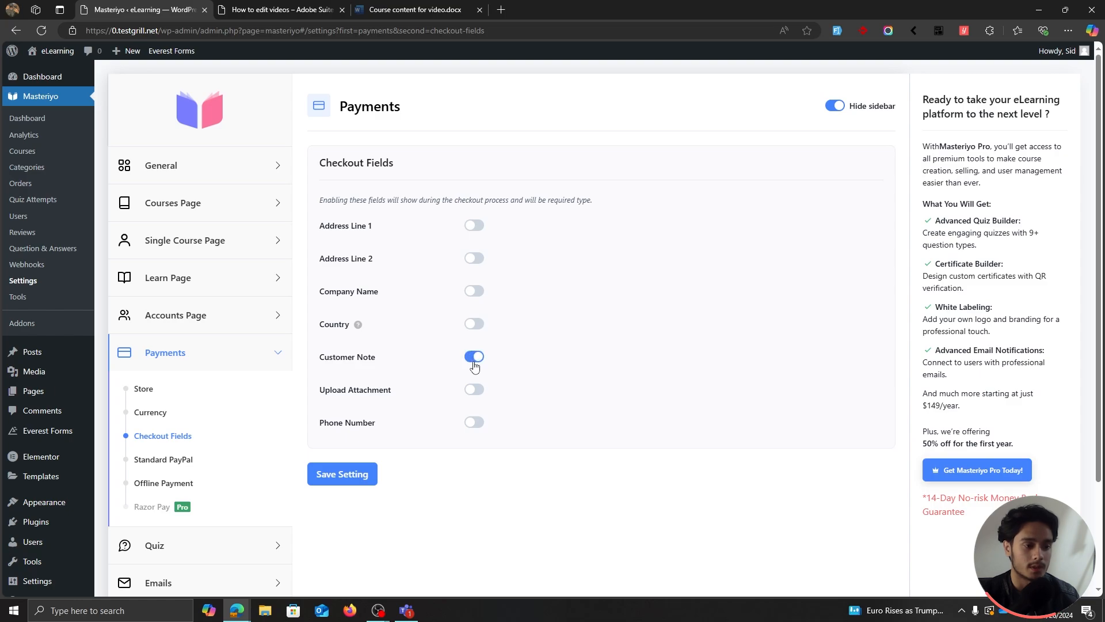
click(481, 391)
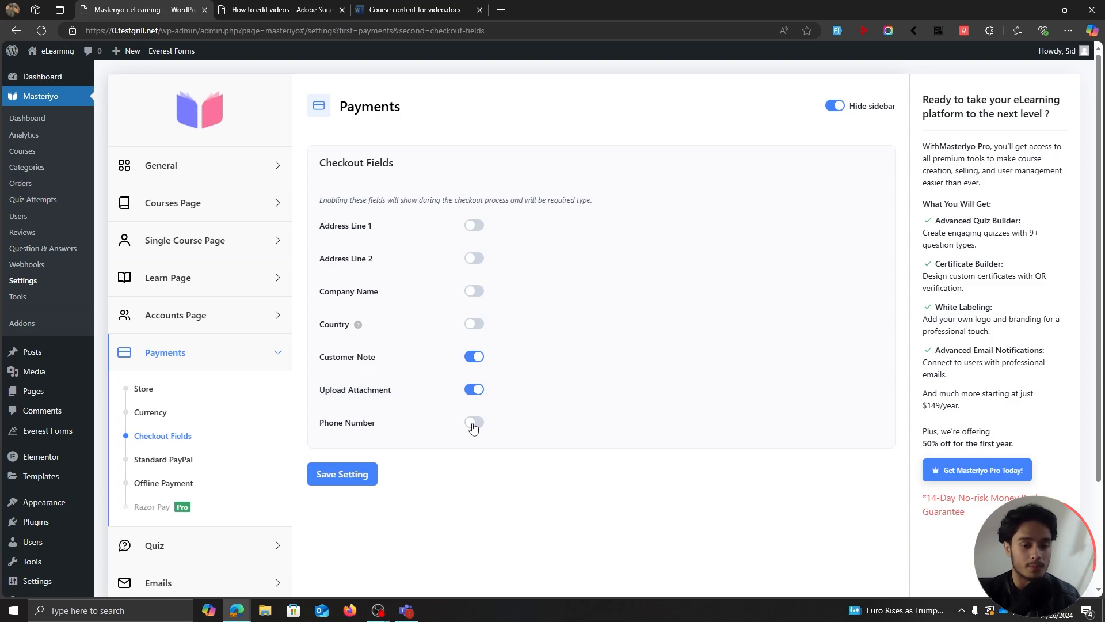
click(473, 424)
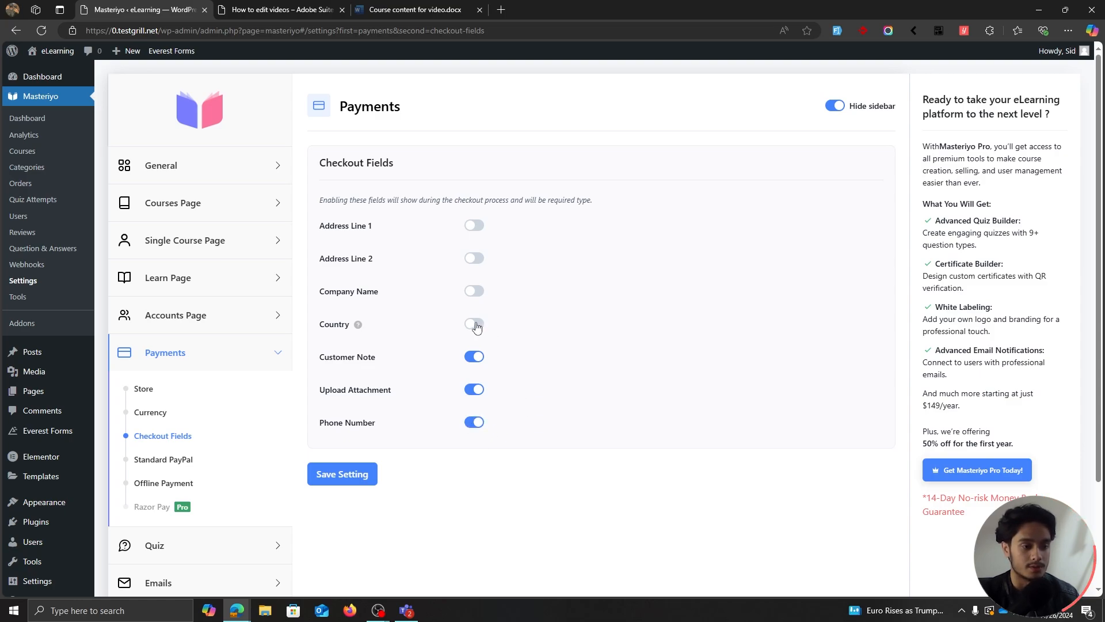
click(476, 226)
click(371, 474)
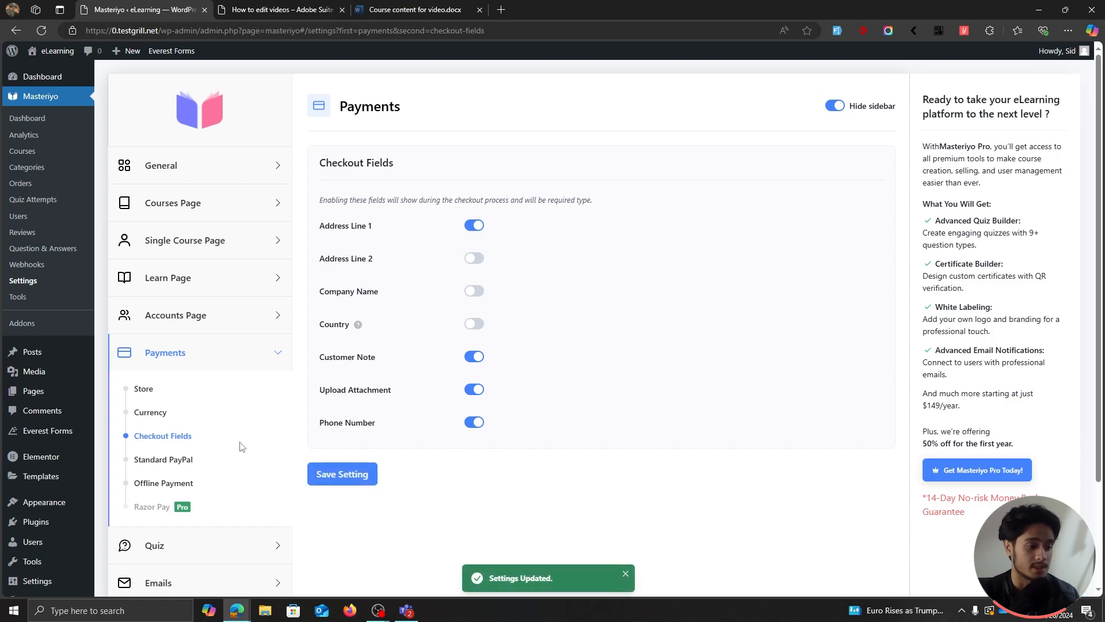
Enable Standard PayPal to examine its title, email, token, payment action and API options, and switch it off again.
click(173, 460)
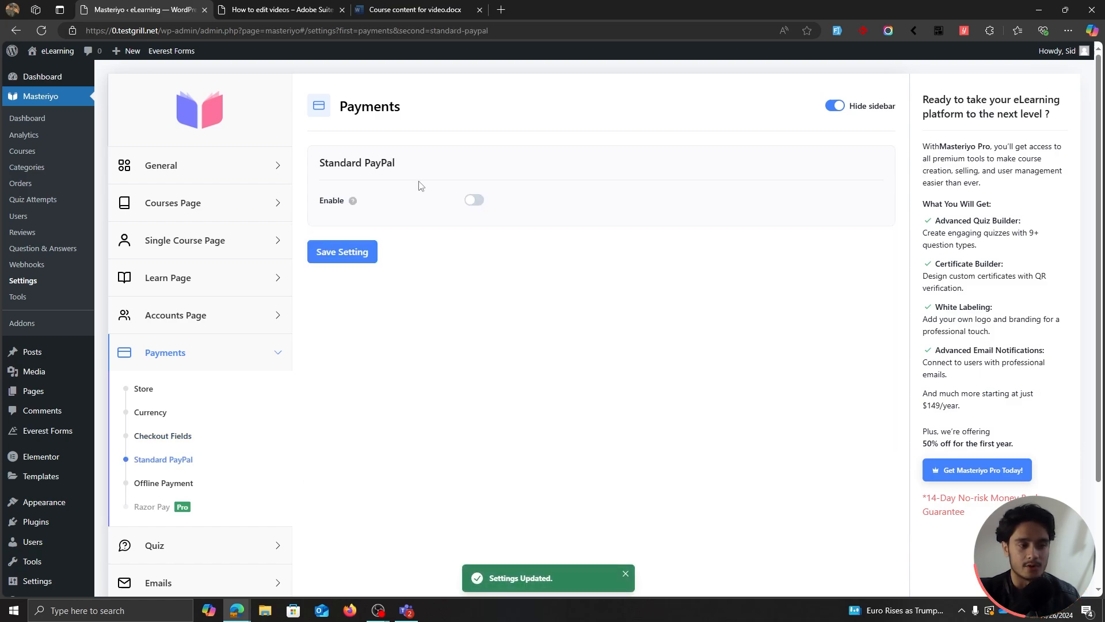
click(475, 200)
scroll(423, 236, down, 3)
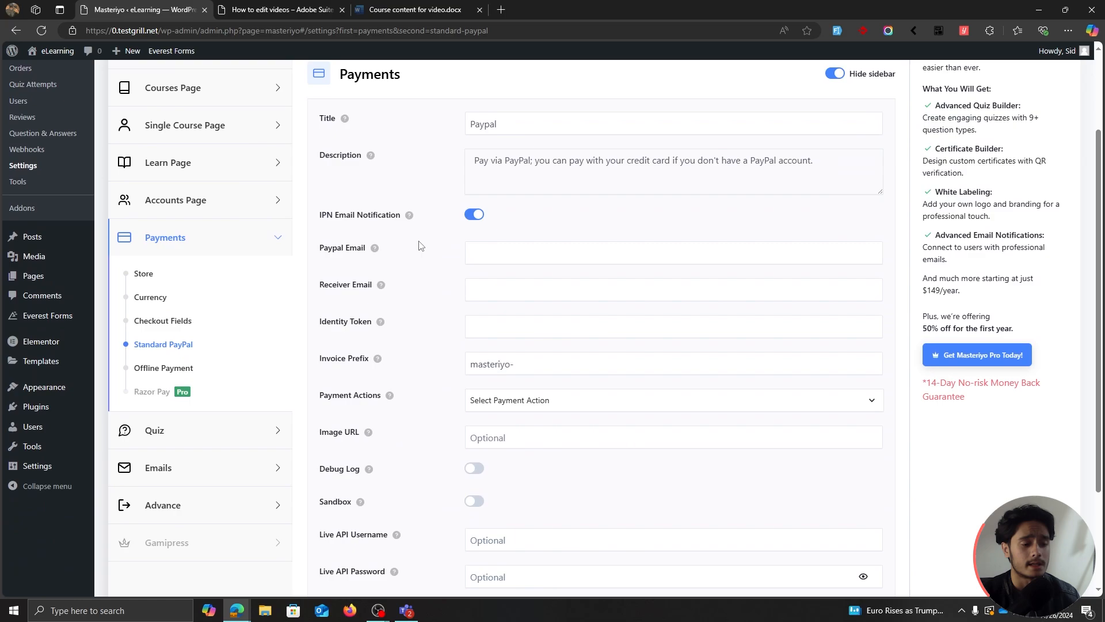
scroll(419, 245, down, 2)
scroll(422, 259, up, 5)
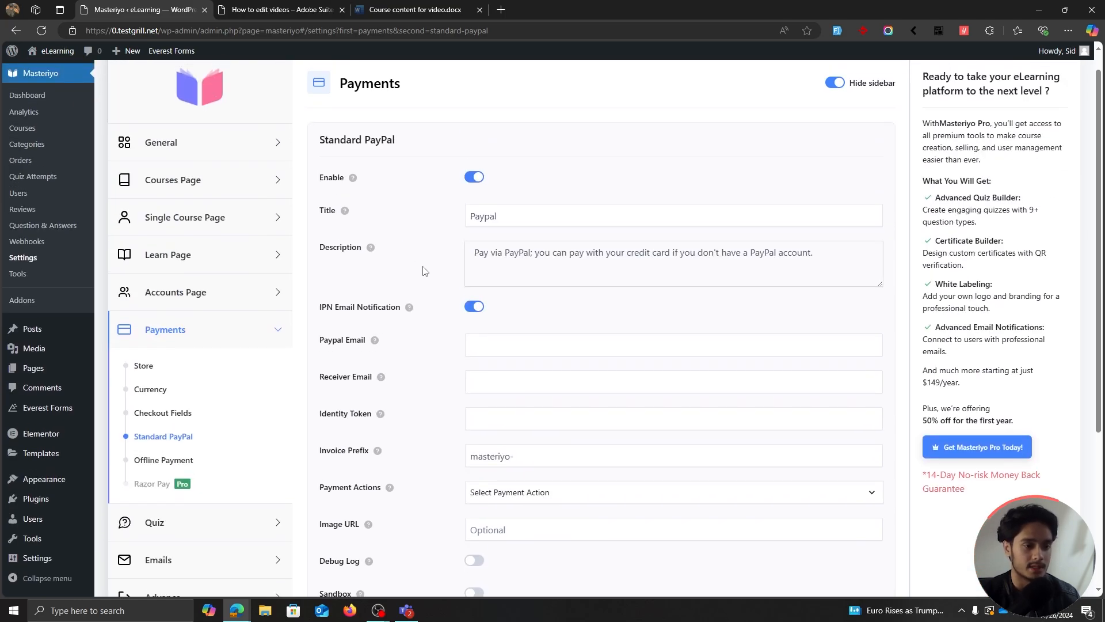
scroll(423, 271, down, 1)
scroll(434, 292, up, 2)
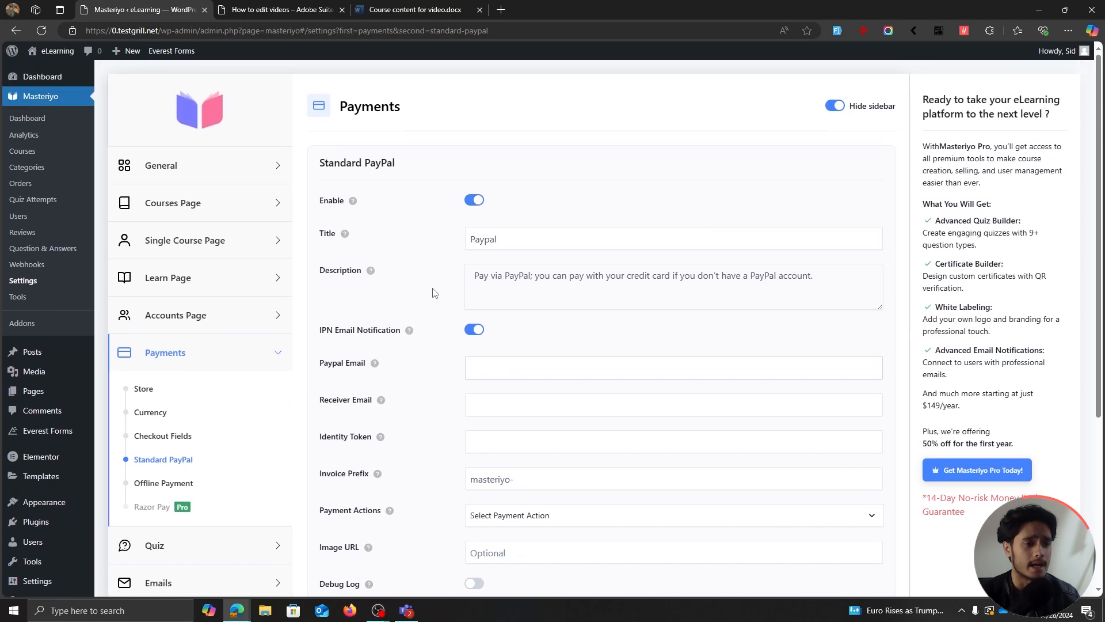
scroll(434, 292, down, 3)
scroll(438, 299, up, 3)
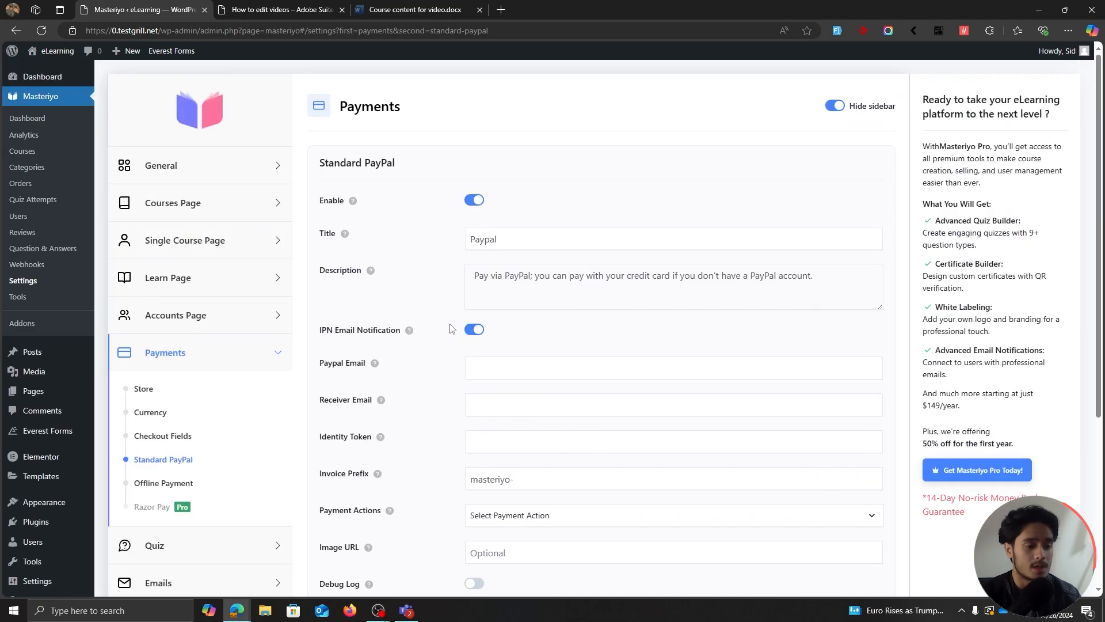
click(473, 201)
Enable Offline Payment and set its title to "Wire Trasnfer".
click(151, 483)
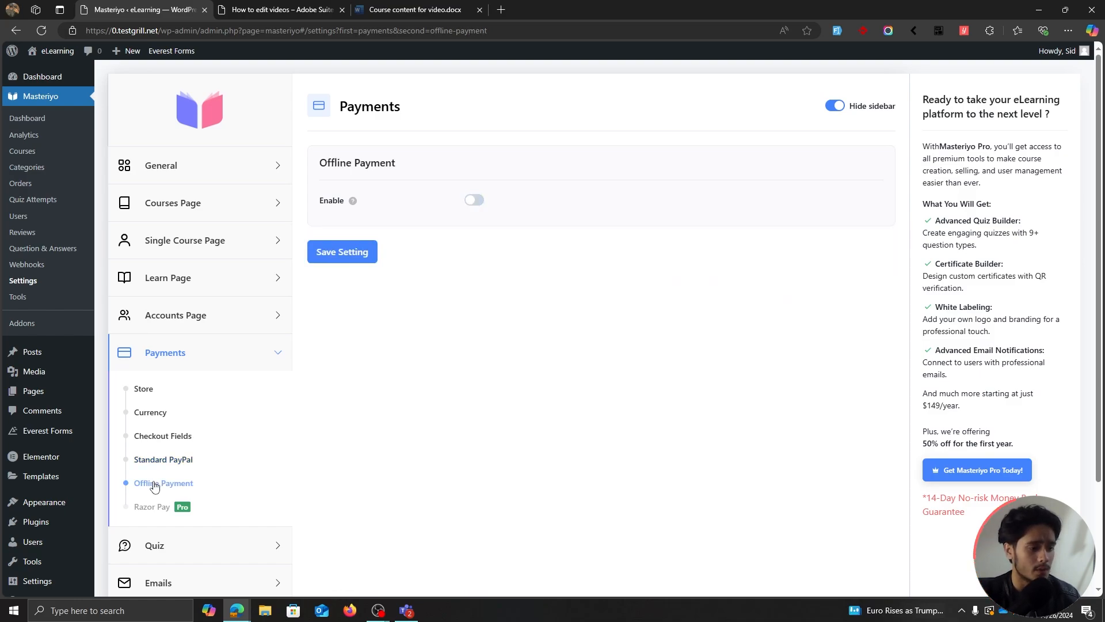
click(475, 201)
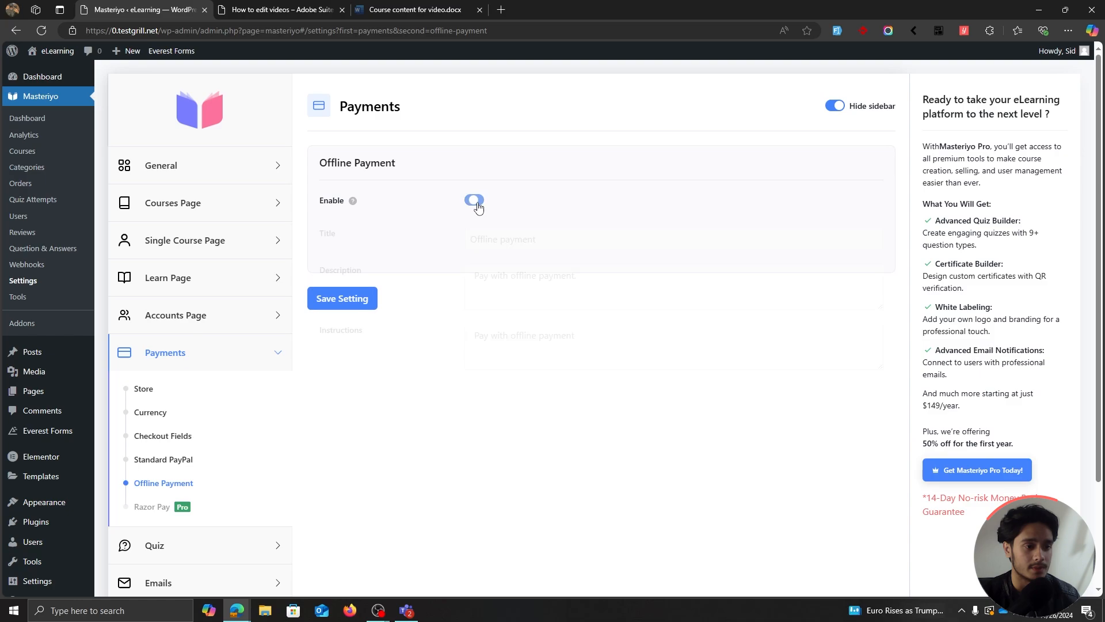
drag(560, 240, 435, 268)
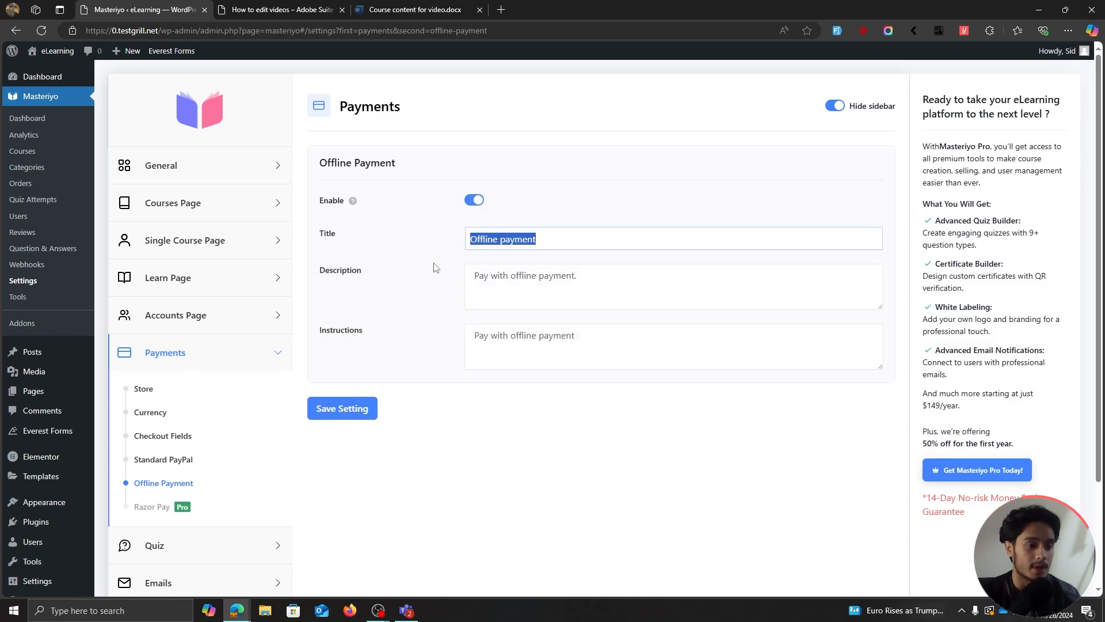
text(W)
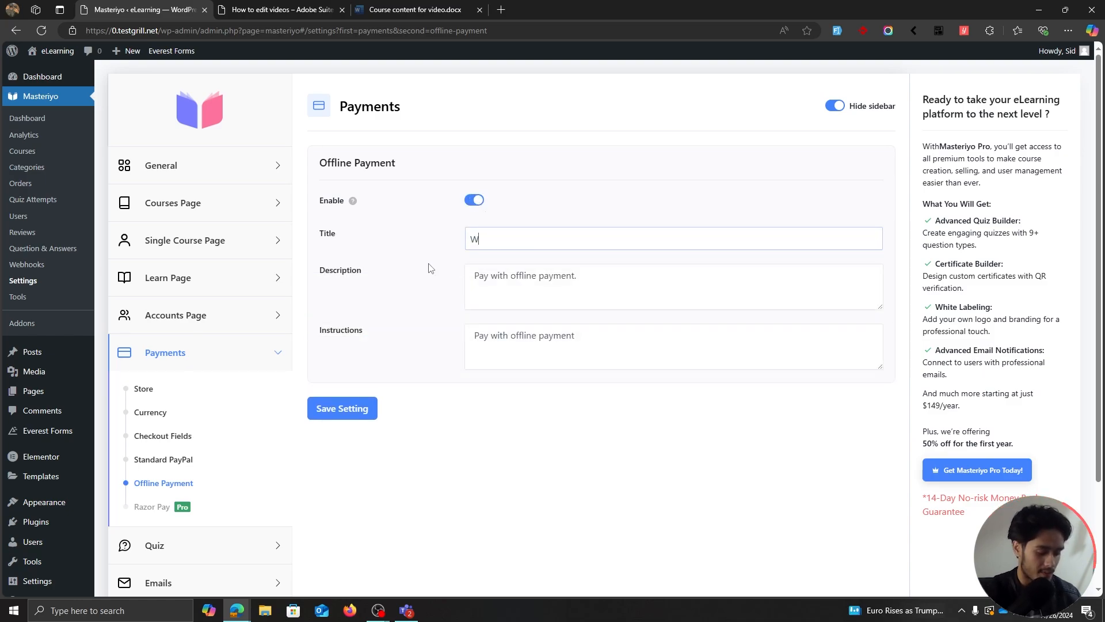
text(ire Tra)
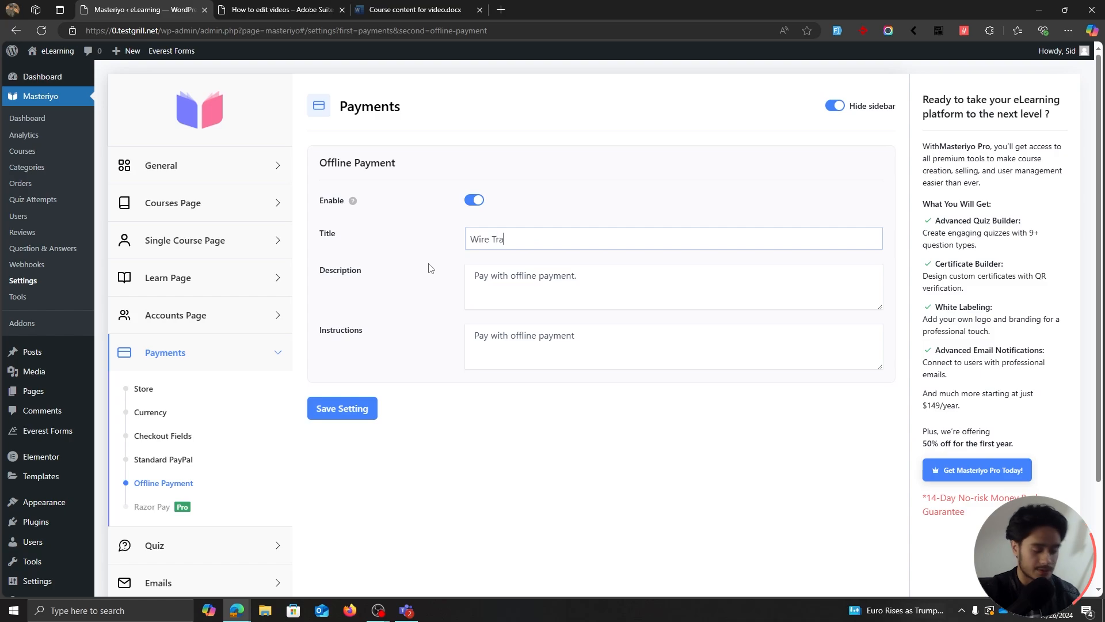
text(snfer)
Replace the offline payment description with "Please transfer the course fee to the bank details".
drag(612, 276, 364, 283)
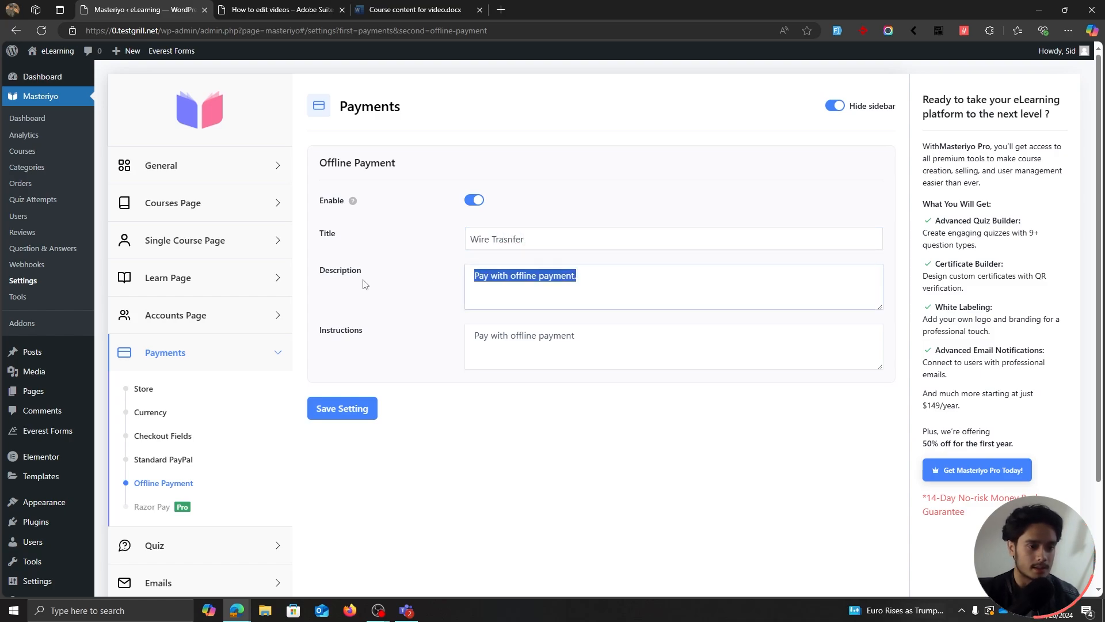
text(Plea)
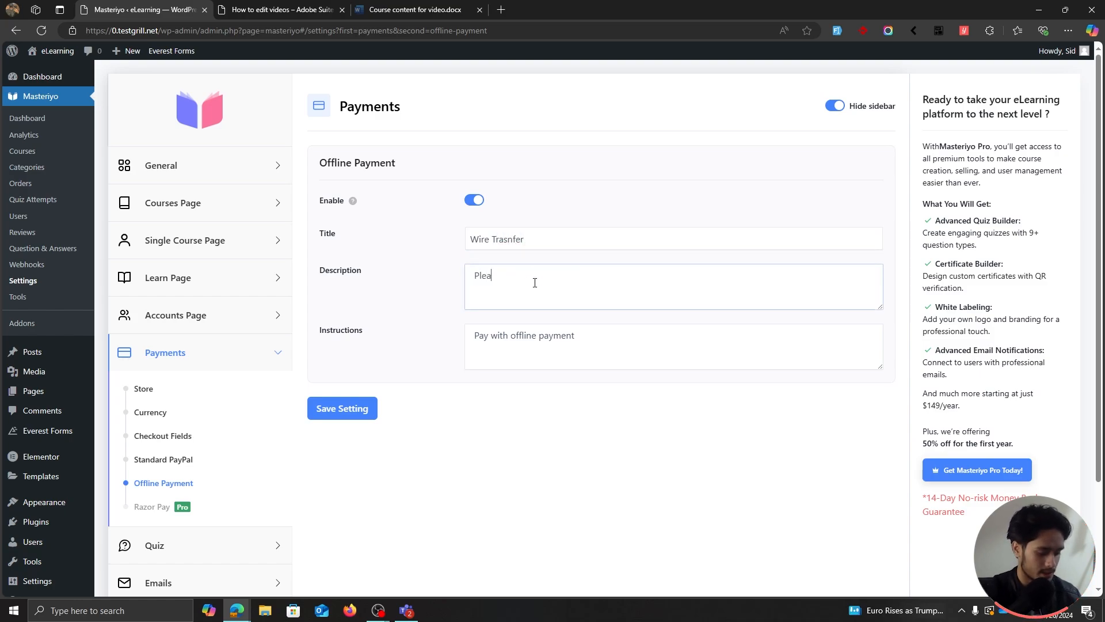
text(se transfer)
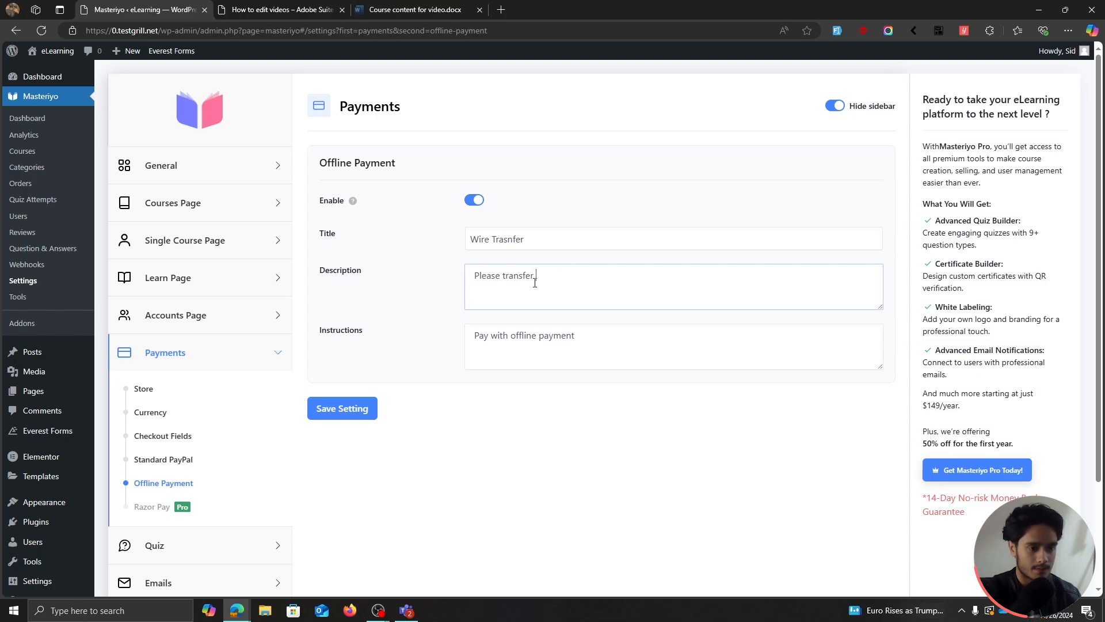
text( the course fee w)
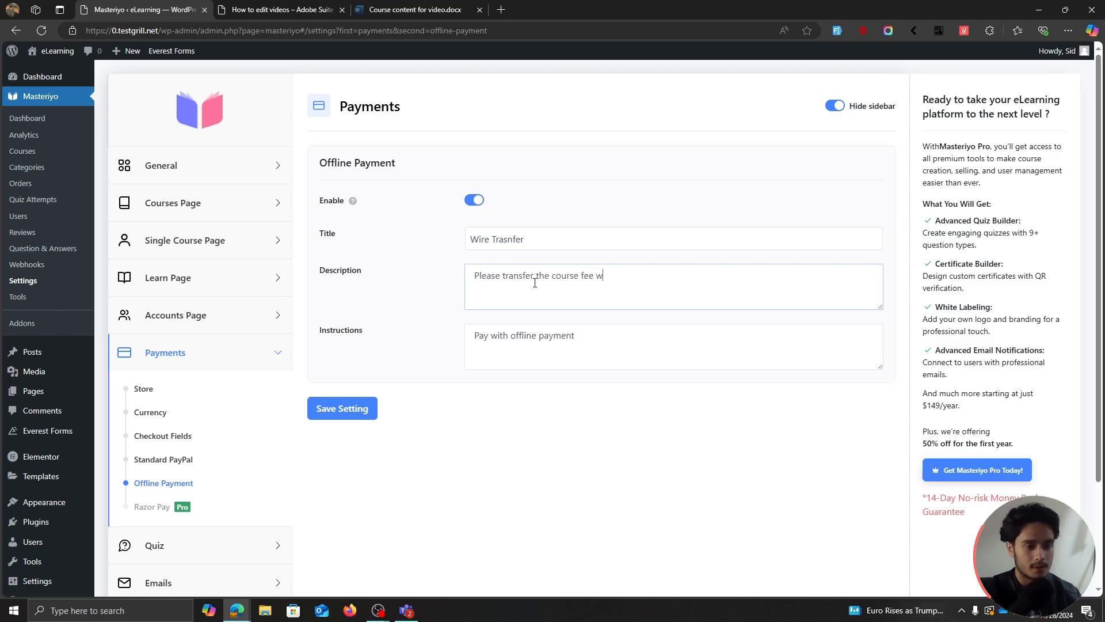
text(i)
key(BackSpace)
key(BackSpace)
text(to the )
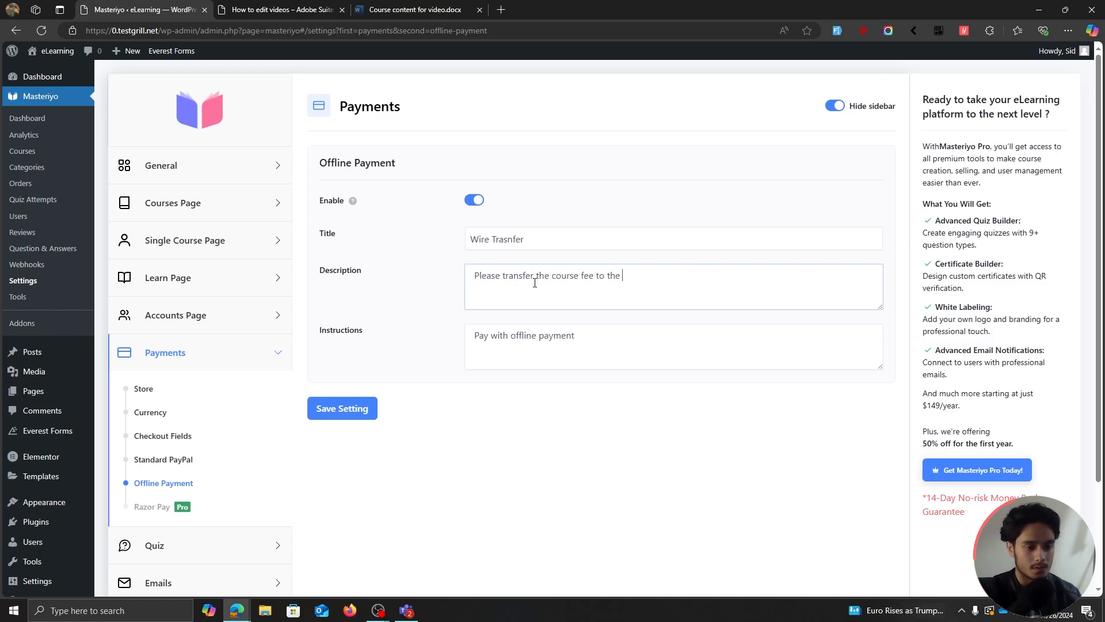
text(bank details)
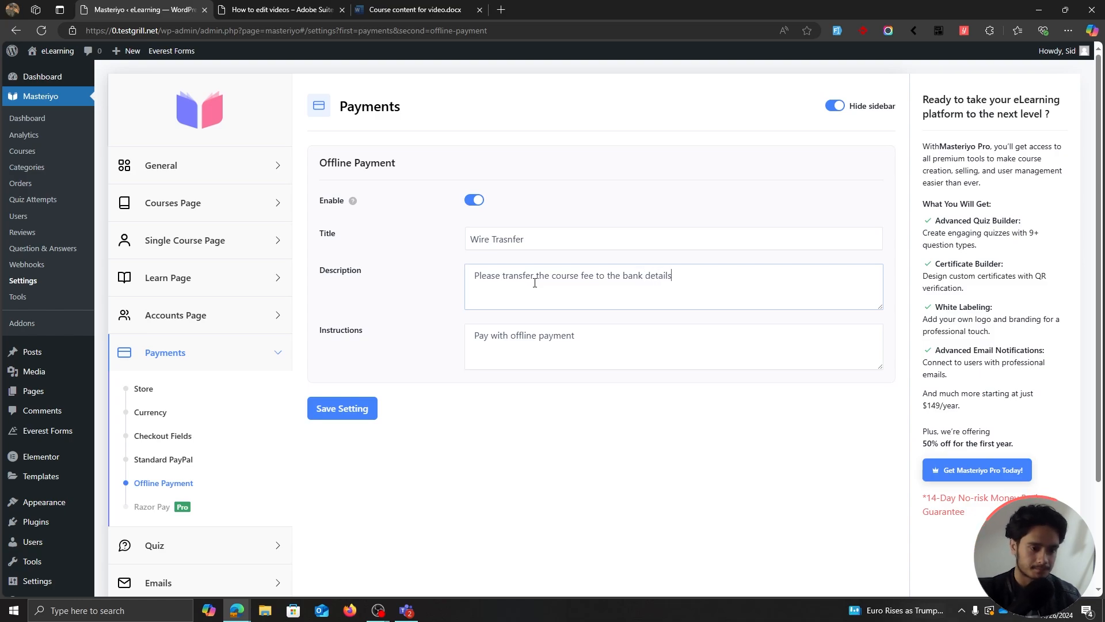
Replace the offline payment instructions with "Bank Details!" and save the settings.
drag(601, 334, 445, 349)
text(Bank )
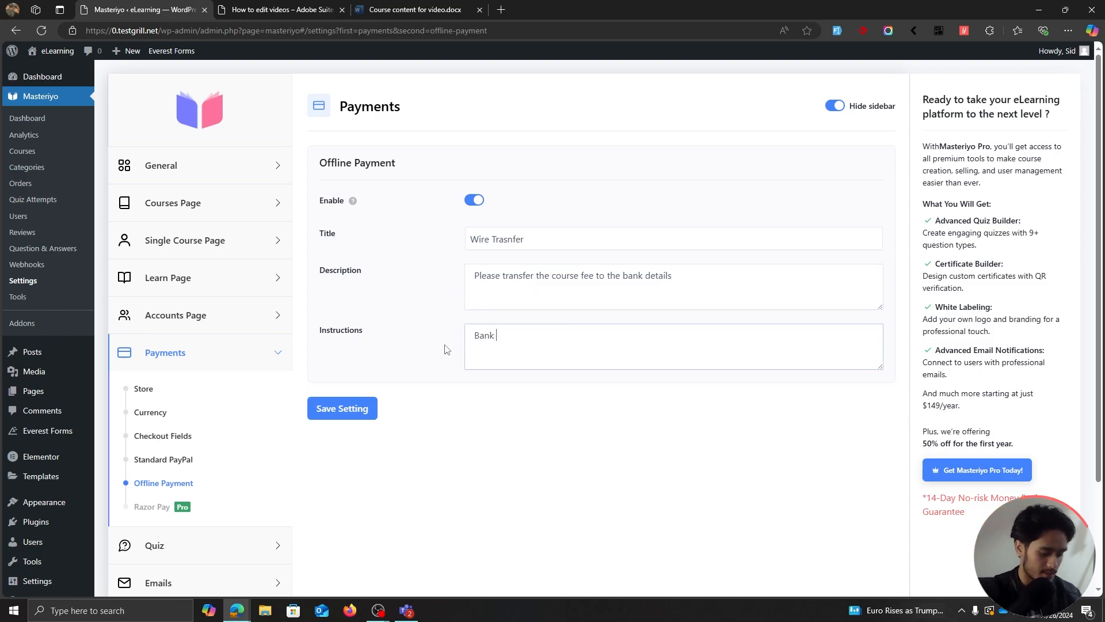
text(Details!)
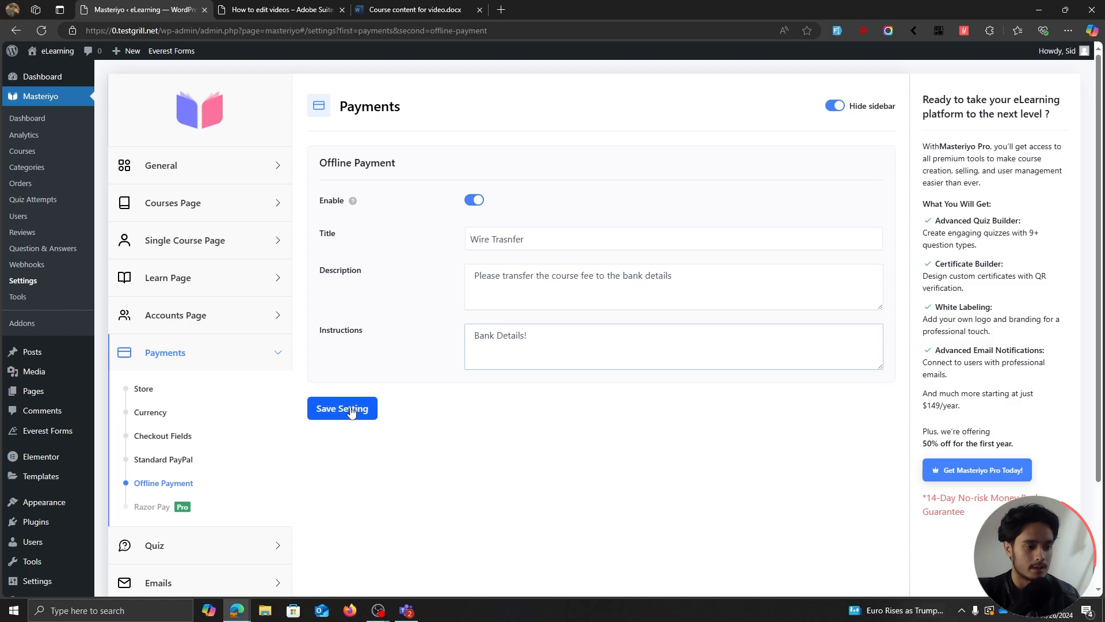
click(345, 408)
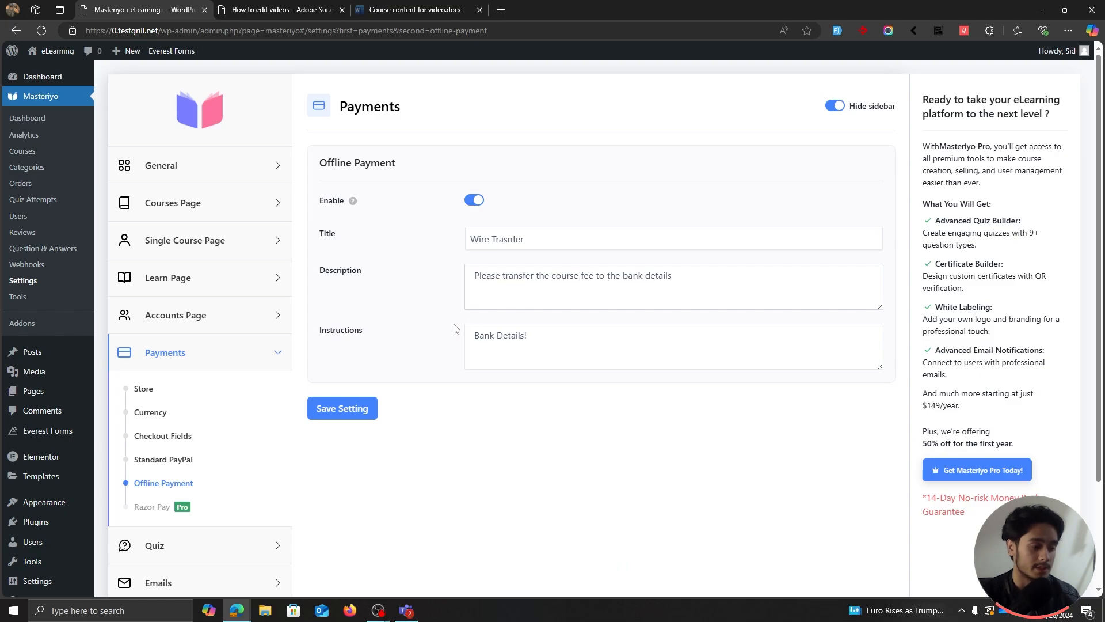
View the Razor Pay section of the payment settings.
scroll(226, 429, down, 1)
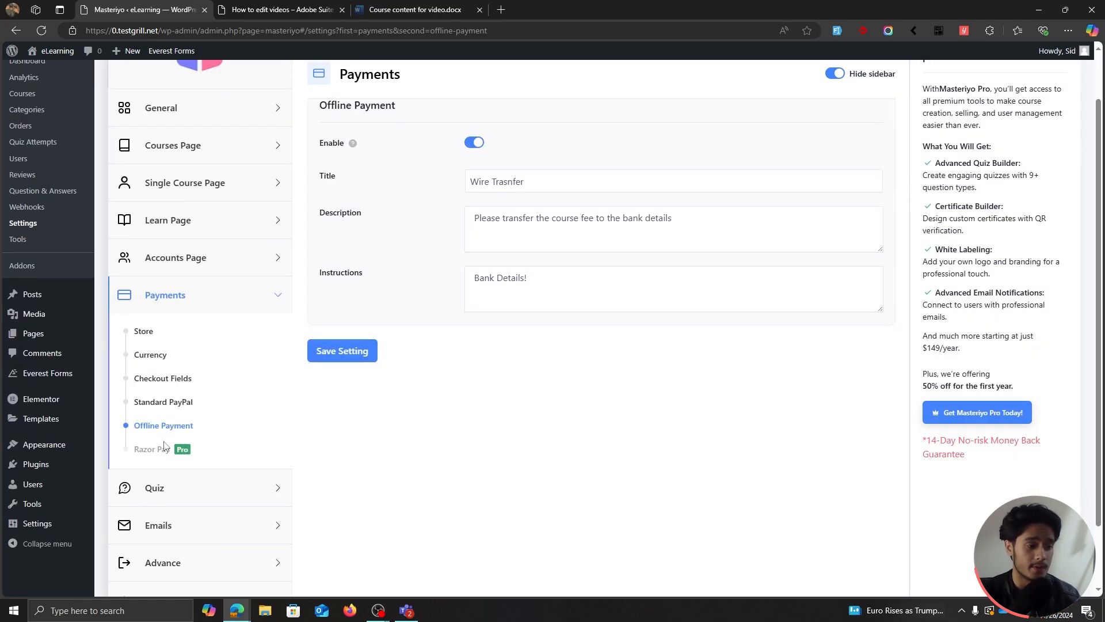
click(146, 451)
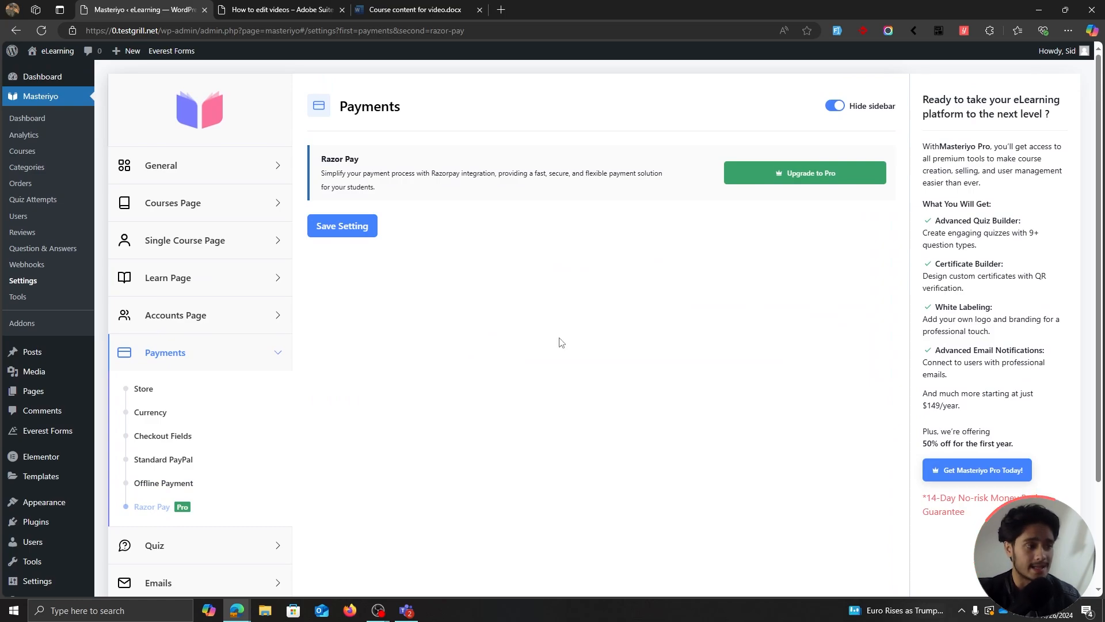
Open the course "How to edit videos - Adobe Suite" for editing and show its settings.
click(17, 156)
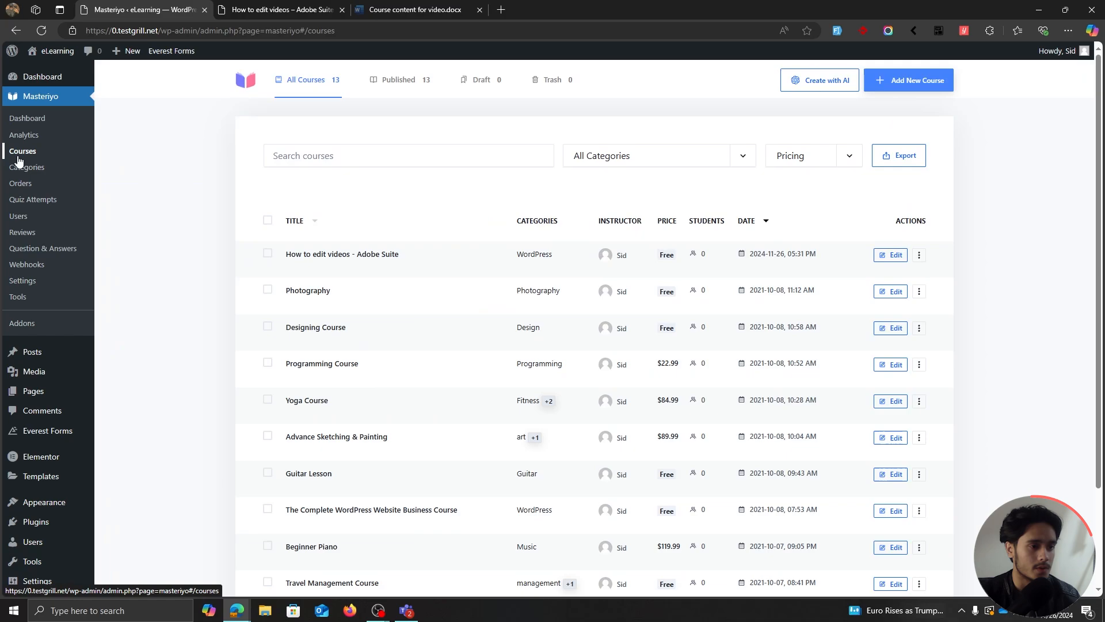
click(880, 257)
click(439, 86)
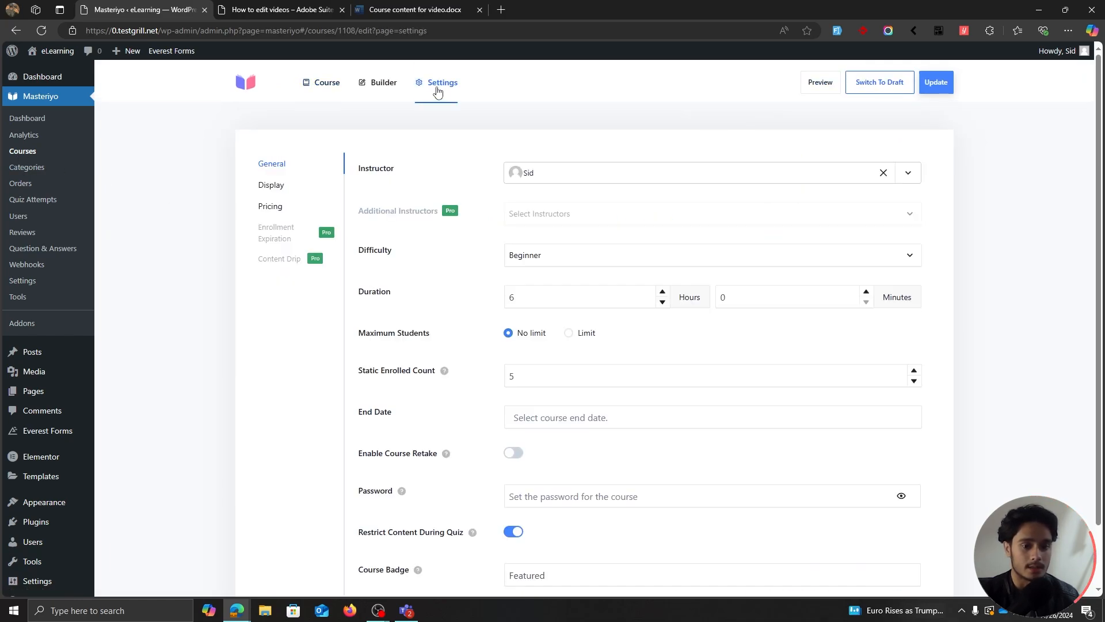
Set the course's pricing option to Paid with a one-time fee of 100 USD.
click(275, 207)
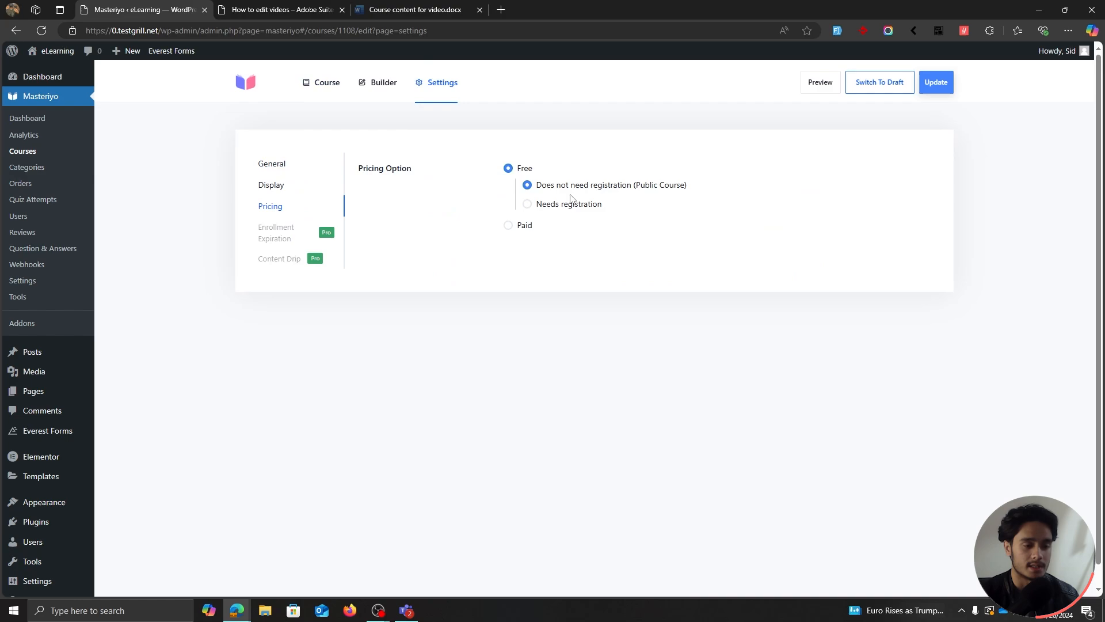
click(517, 226)
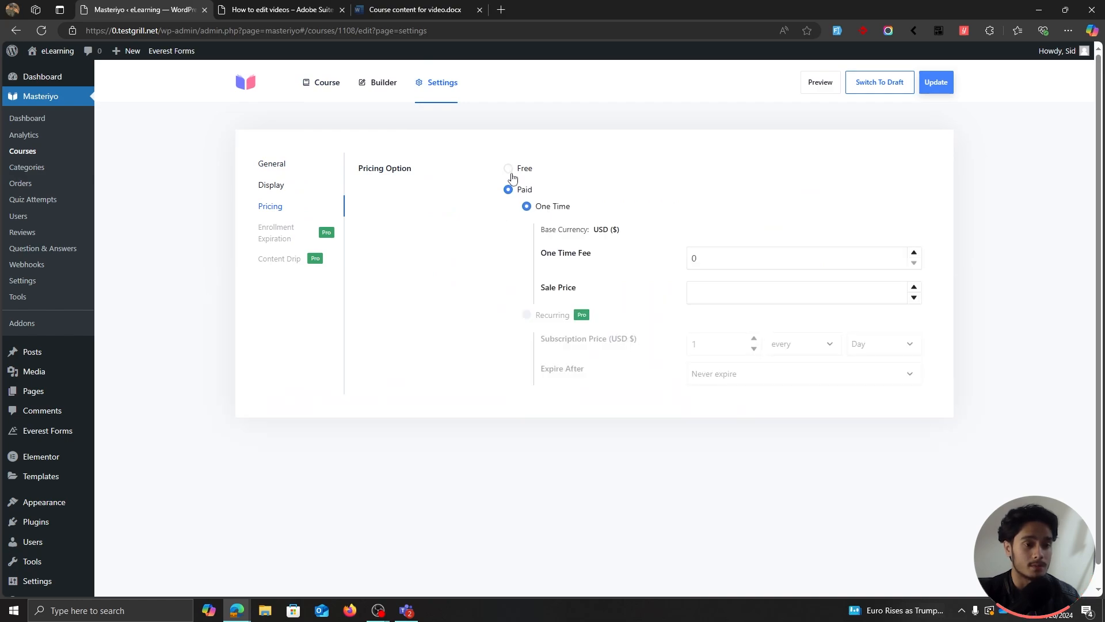
click(509, 168)
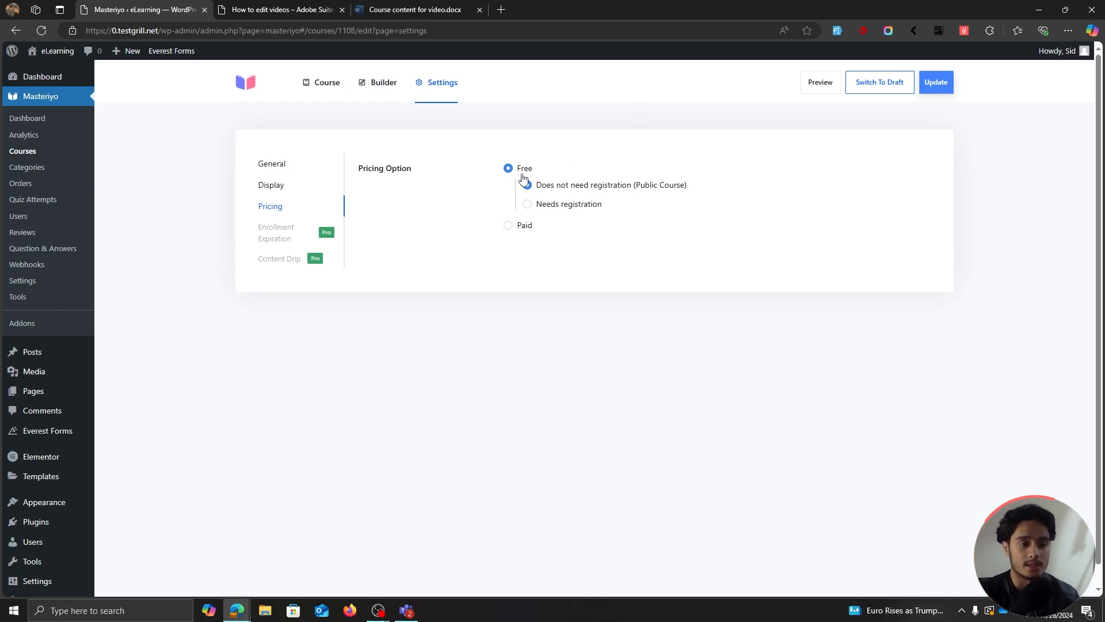
click(509, 226)
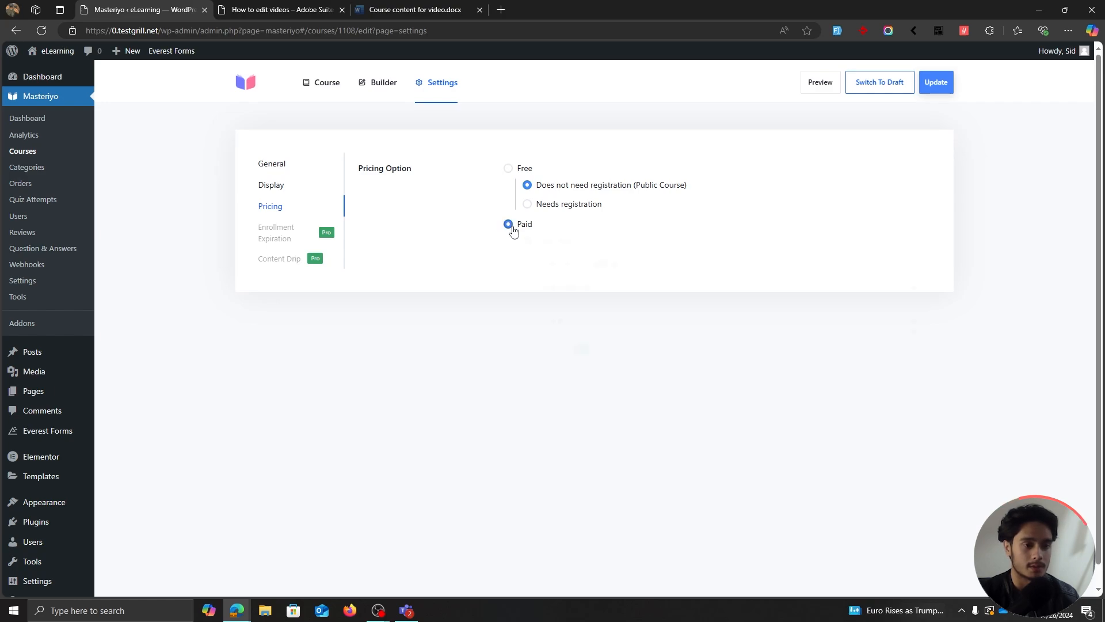
drag(712, 257, 596, 257)
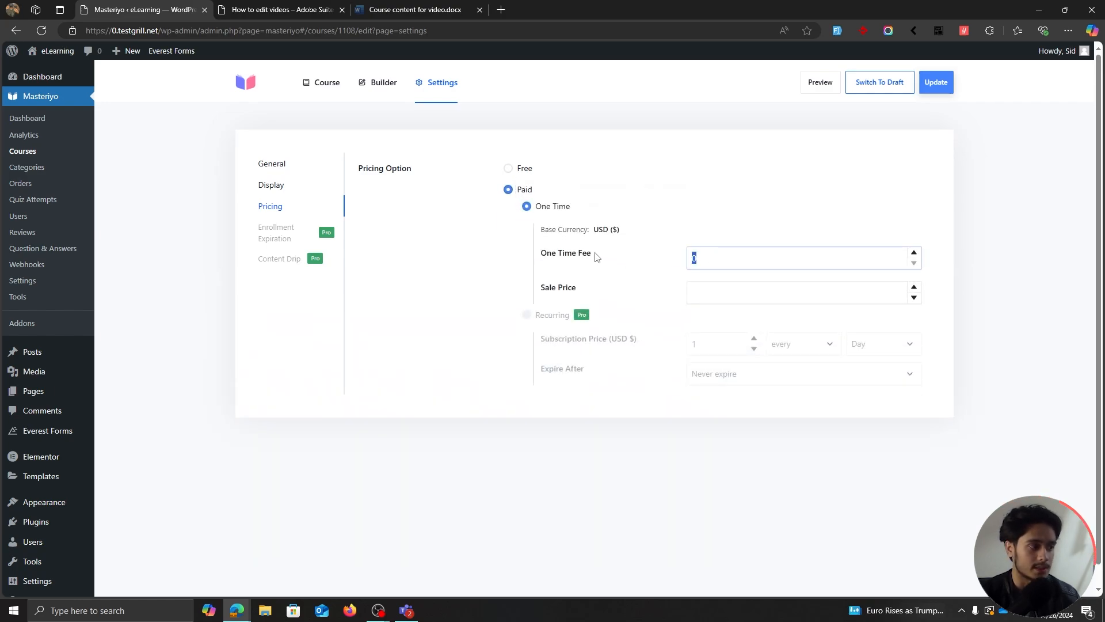
text(100)
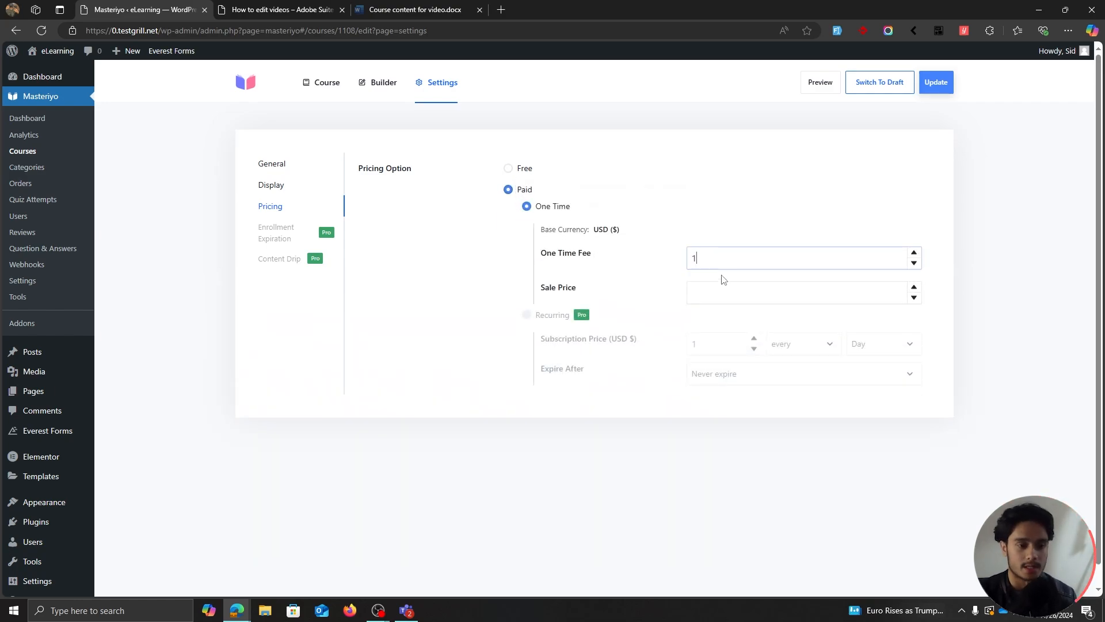
Set the course's sale price to 80 USD and update the course.
click(728, 290)
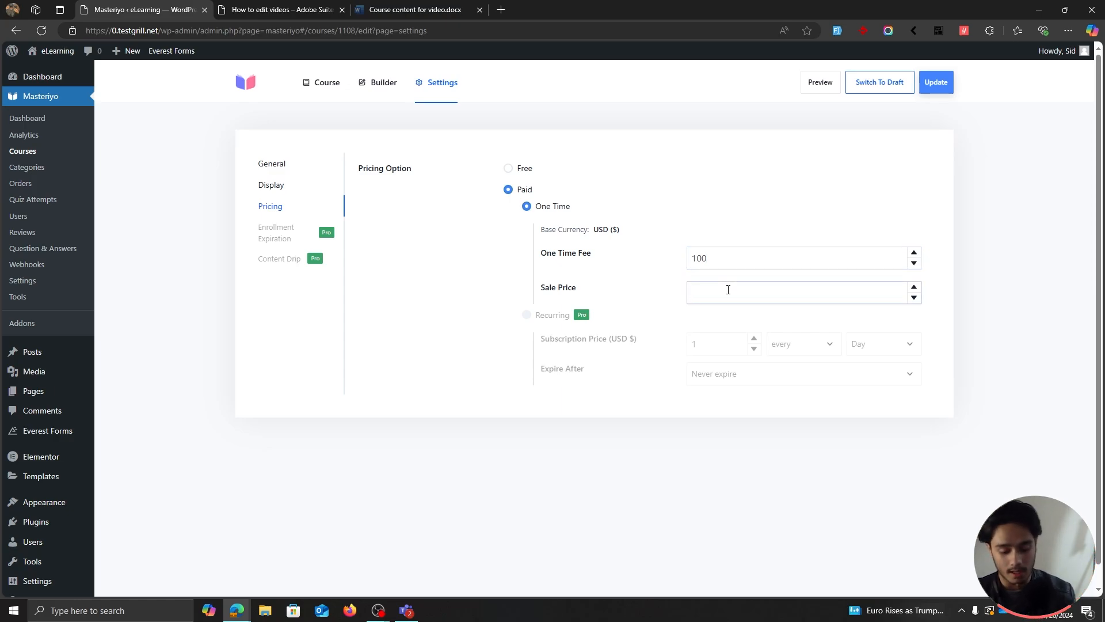
text(80)
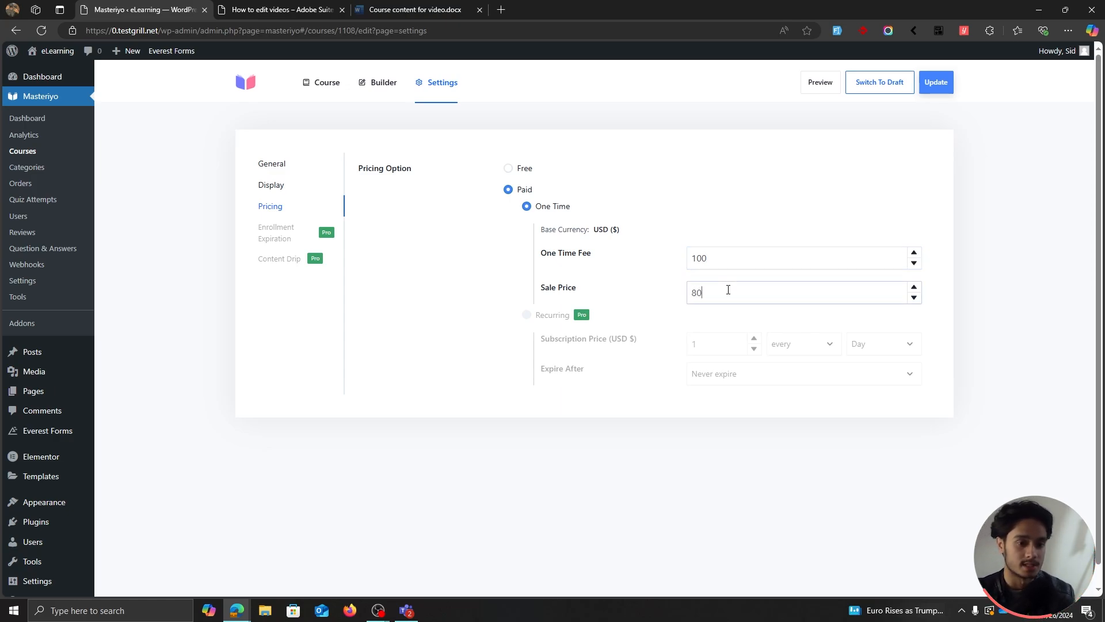
click(940, 89)
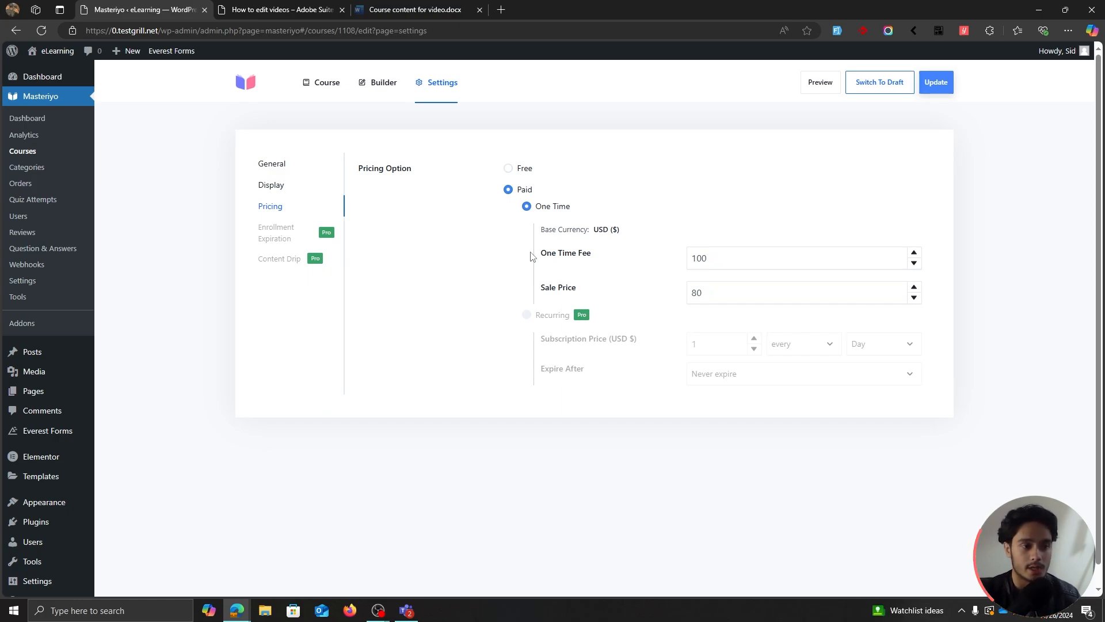
Preview the course page and examine how the regular and sale prices and the course details are presented.
click(826, 84)
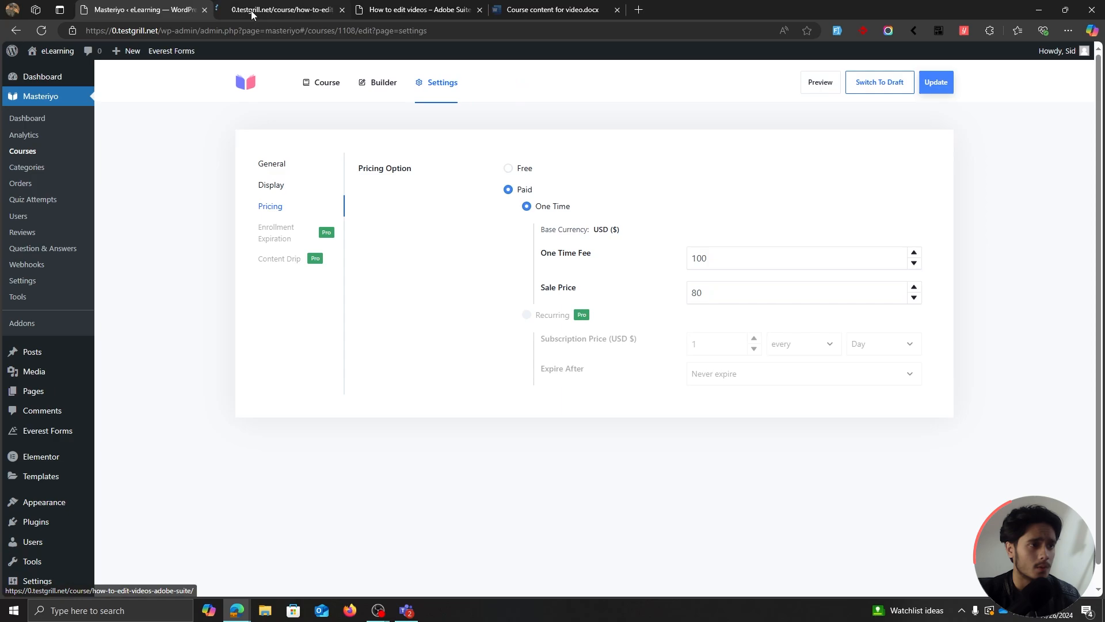
scroll(905, 223, down, 2)
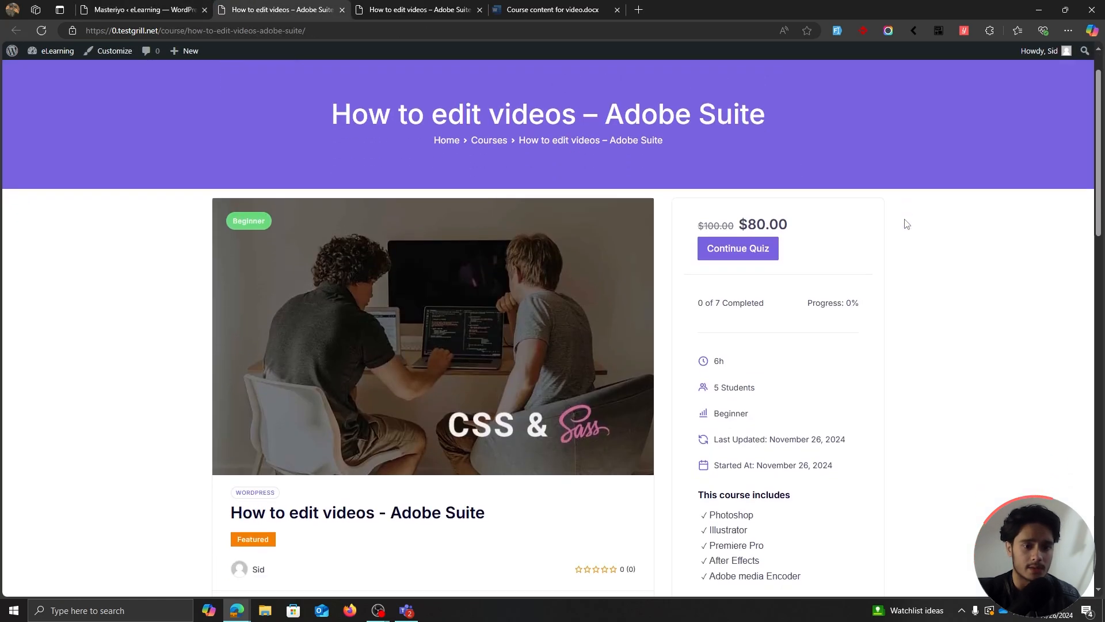
drag(689, 167, 735, 167)
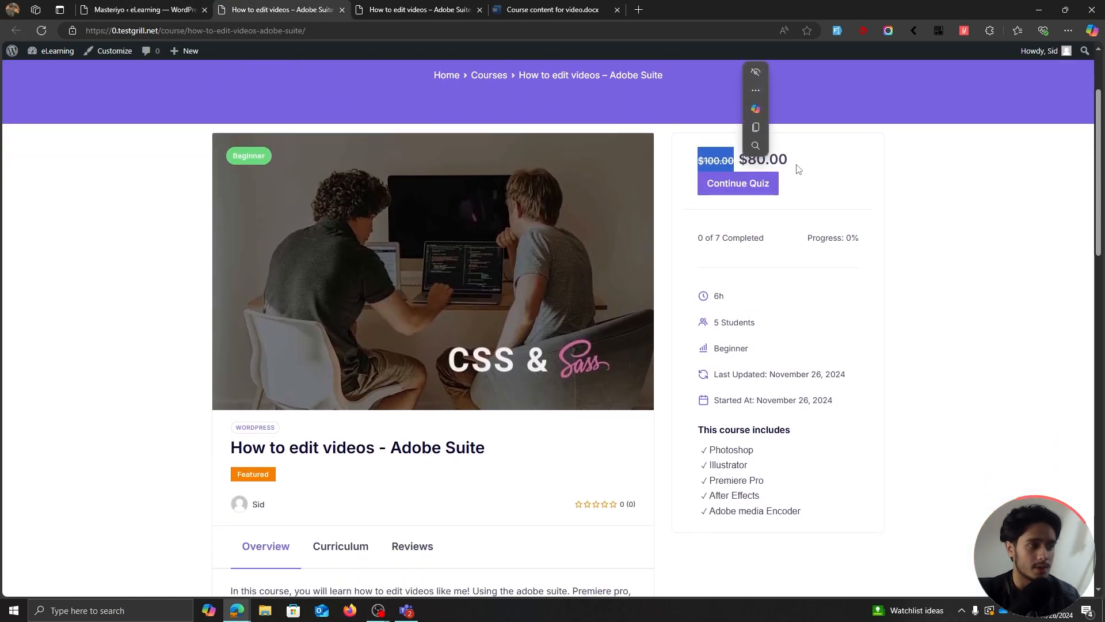
drag(805, 163, 739, 161)
click(977, 206)
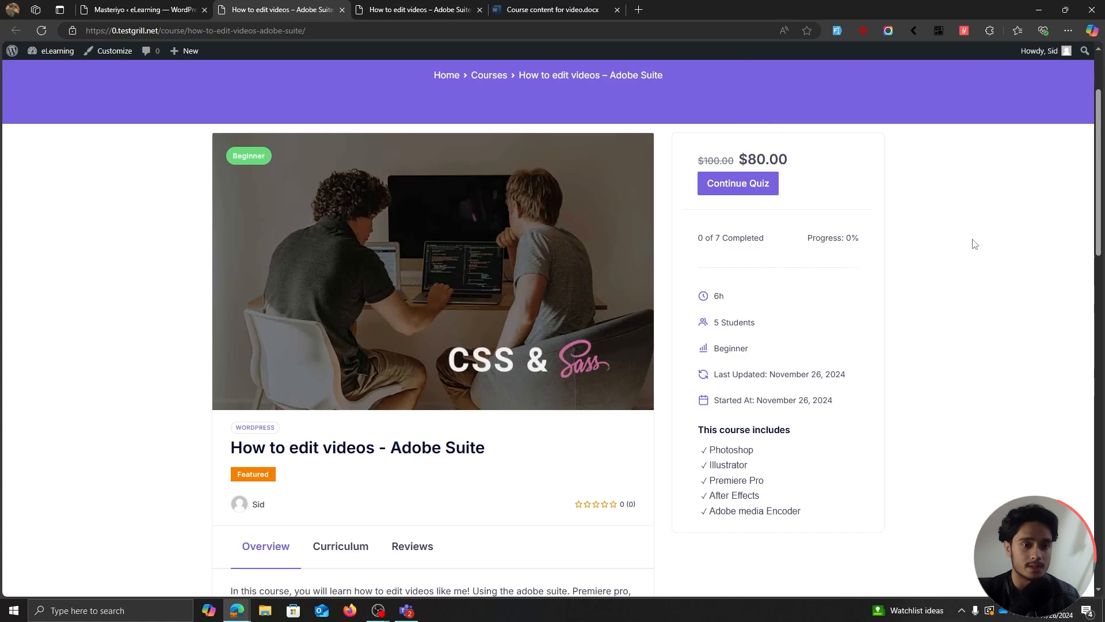
scroll(972, 242, down, 4)
scroll(631, 378, up, 6)
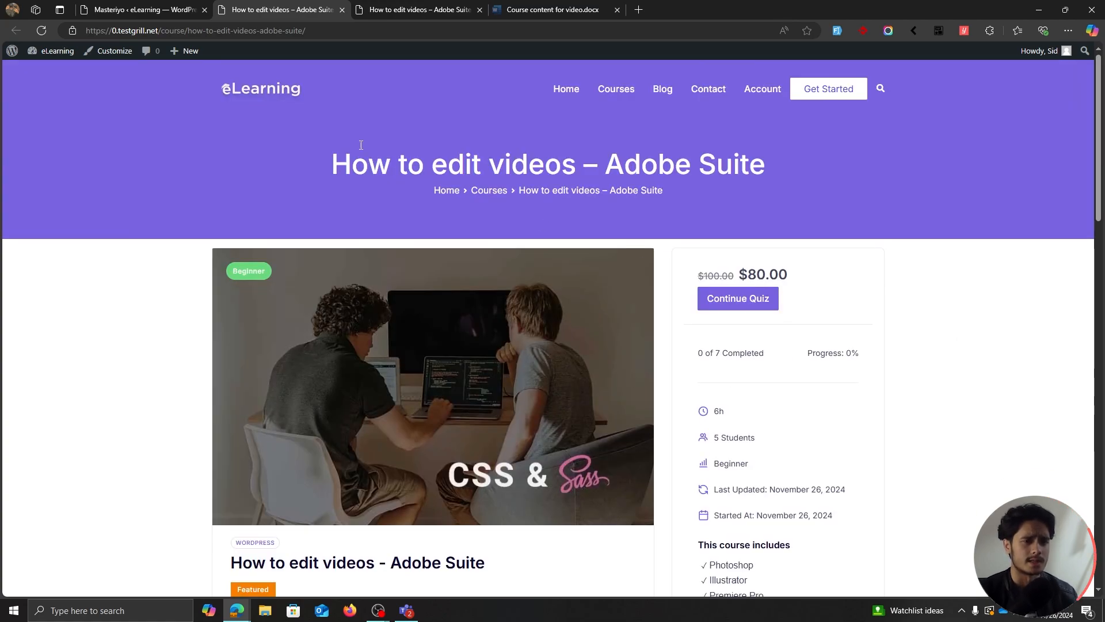
scroll(936, 315, down, 8)
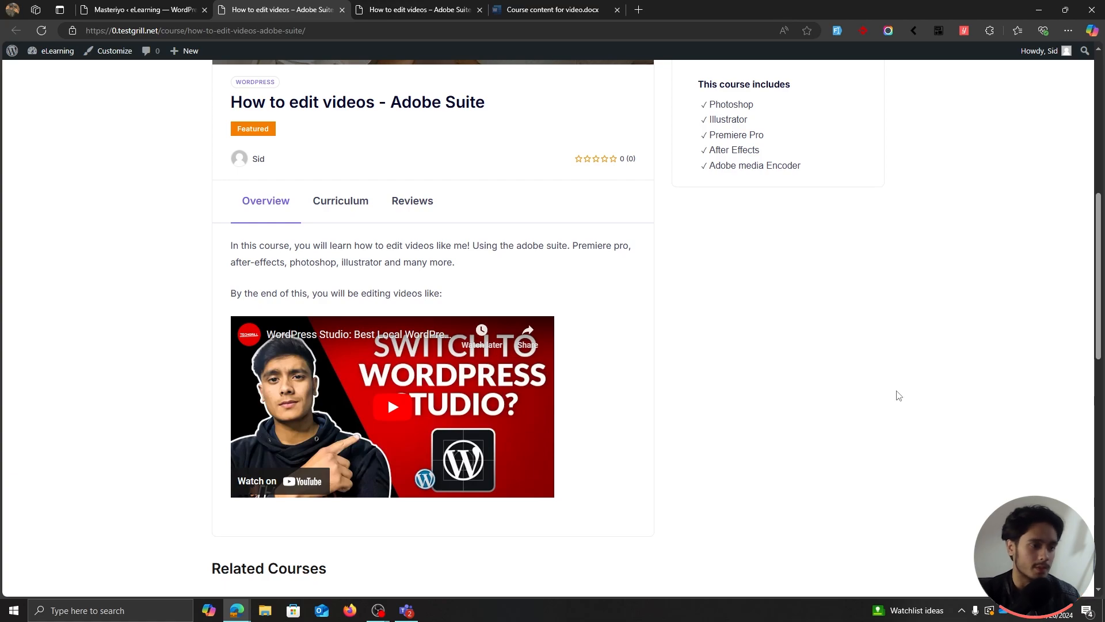
scroll(899, 394, up, 8)
Close the course preview and update the course again from its pricing settings.
click(179, 11)
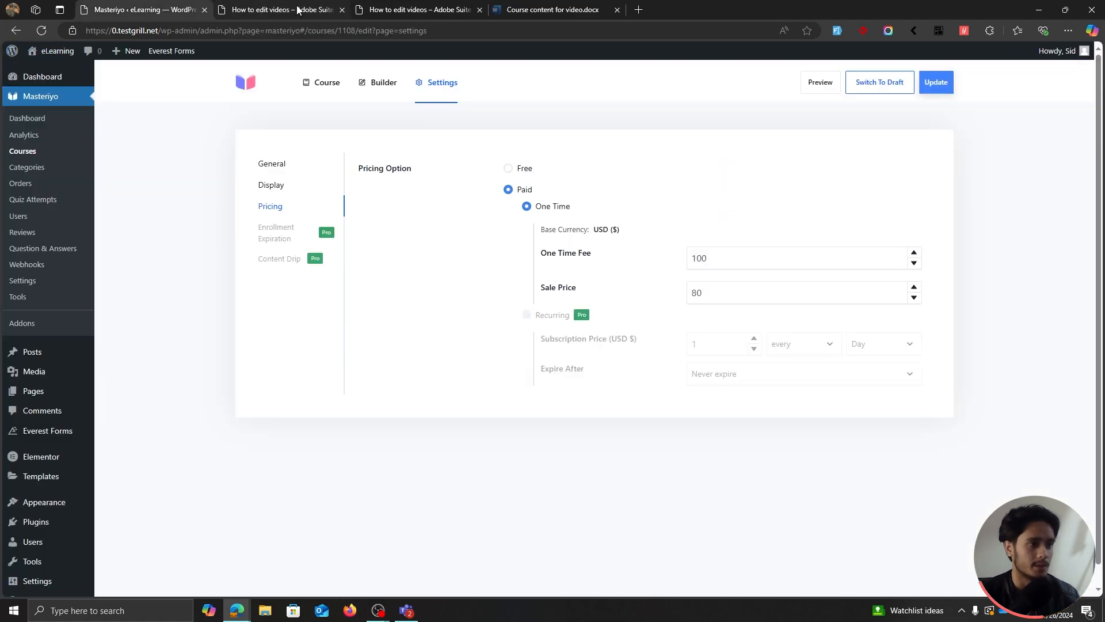
click(342, 10)
click(944, 81)
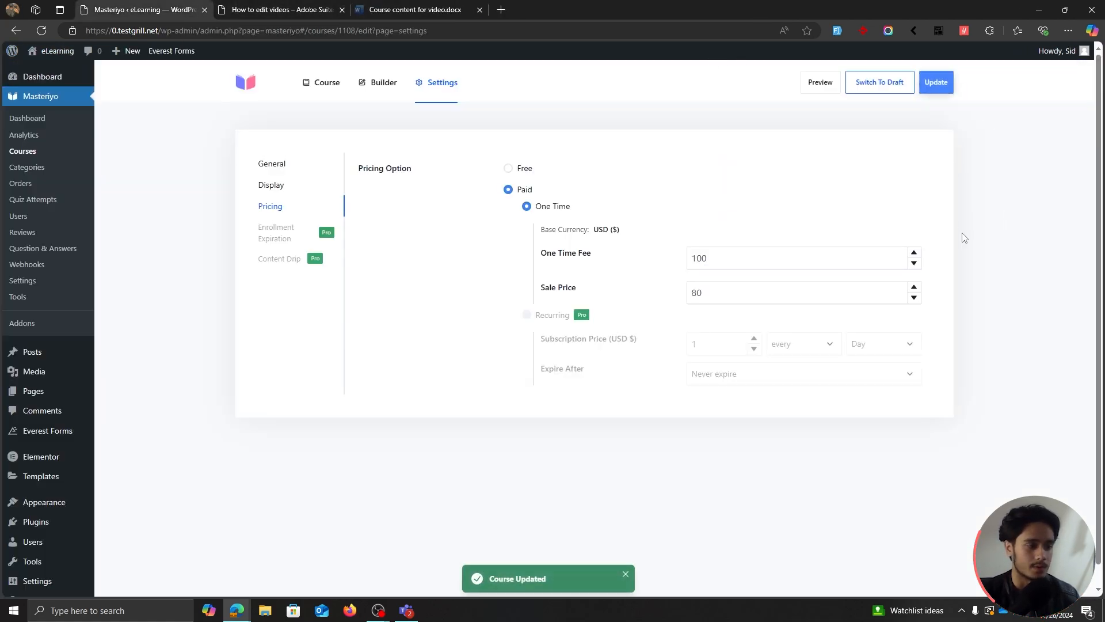
Open the site's home page in a separate tab and examine the course's price in the Our Courses section.
middle_click(57, 51)
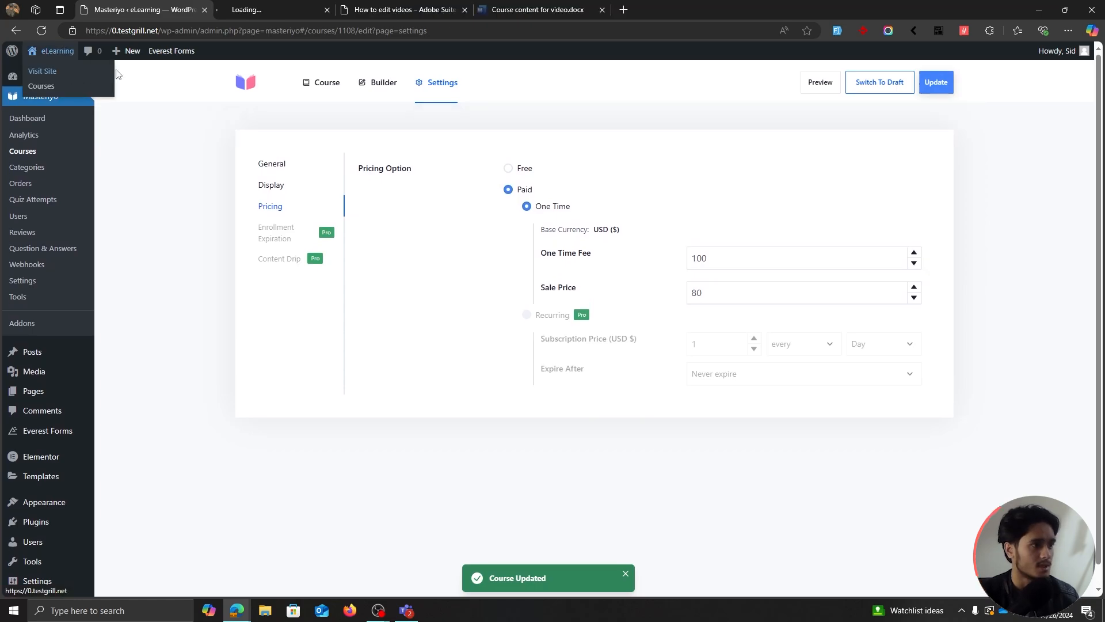
click(247, 8)
scroll(1021, 238, down, 10)
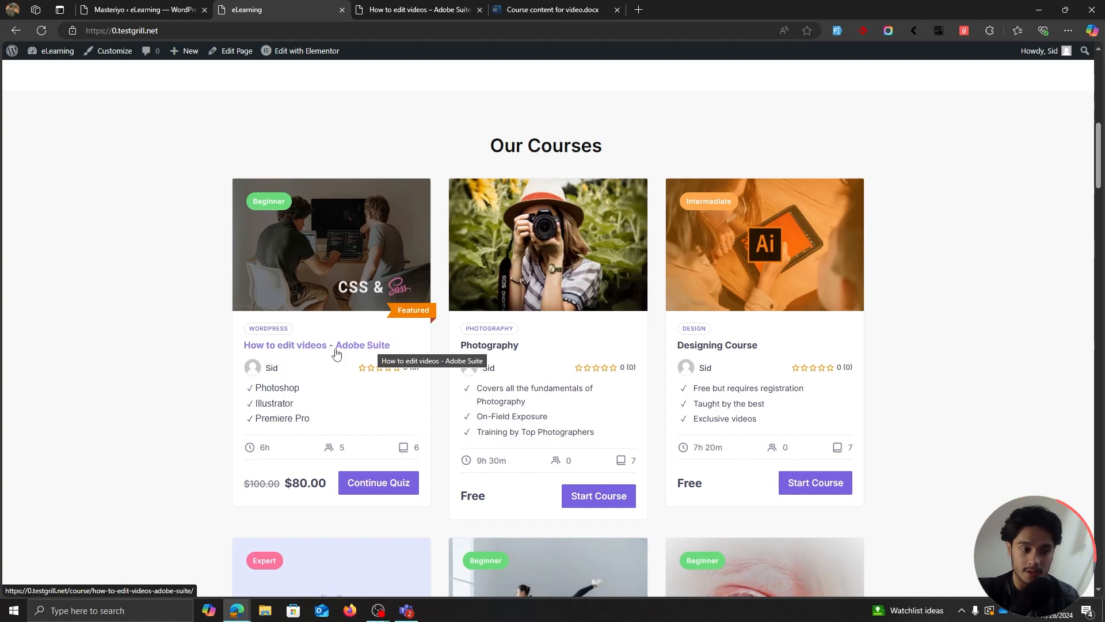
Open the site's home page in a private browsing window and start buying "How to edit videos - Adobe Suite".
key(ctrl+l)
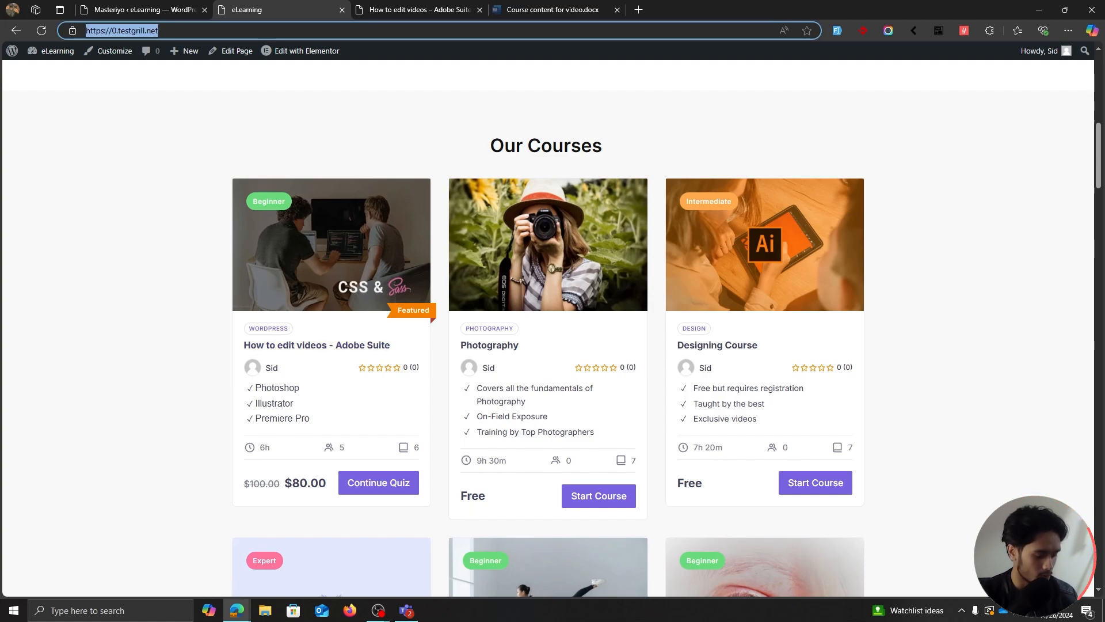
click(111, 195)
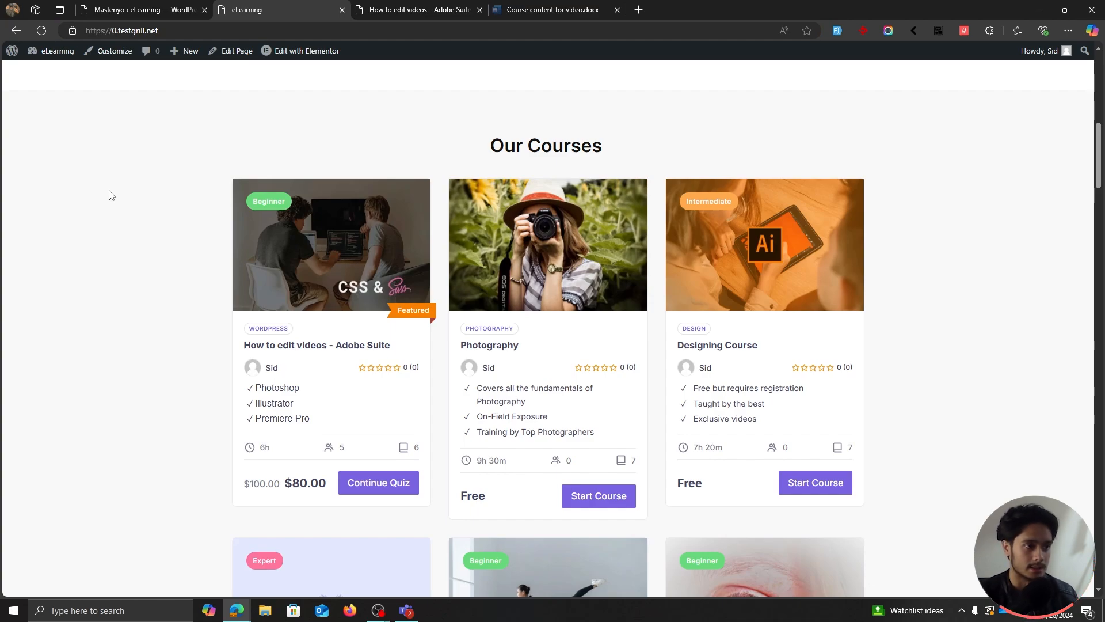
key(alt+Tab)
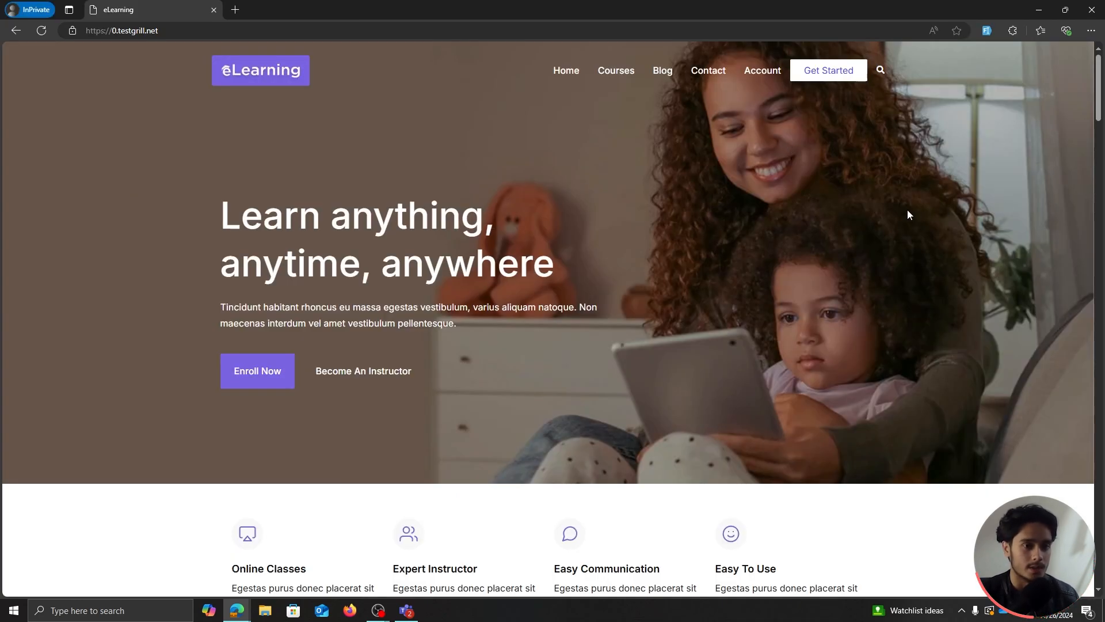
scroll(908, 215, down, 10)
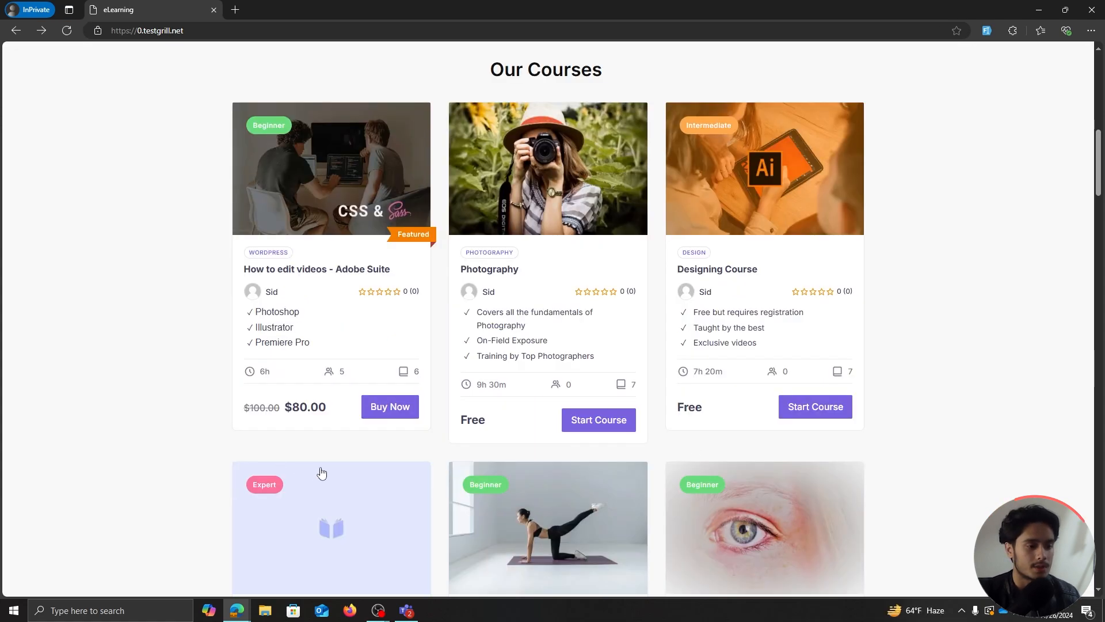
click(398, 415)
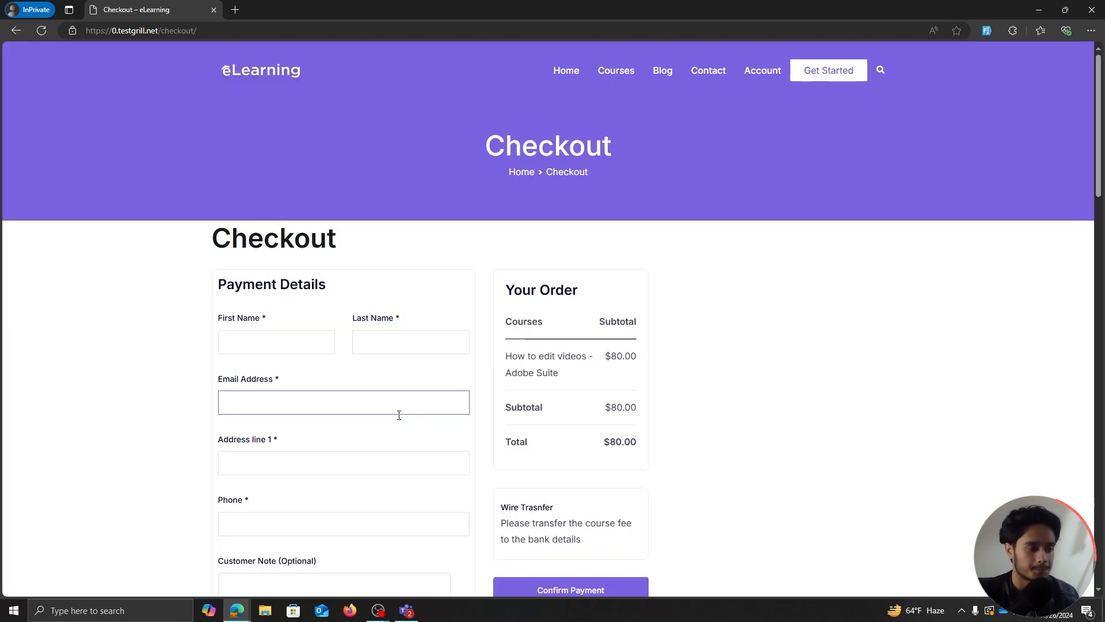
Fill in the checkout form with dummy customer details, a customer note and Create User enabled, and confirm the payment.
scroll(732, 363, down, 3)
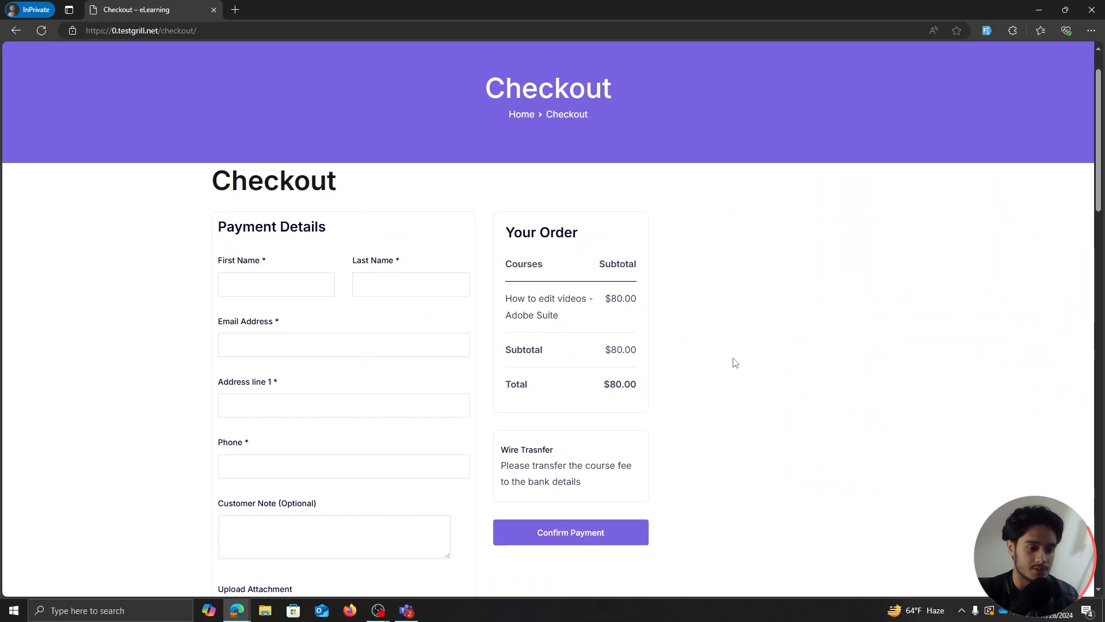
click(271, 149)
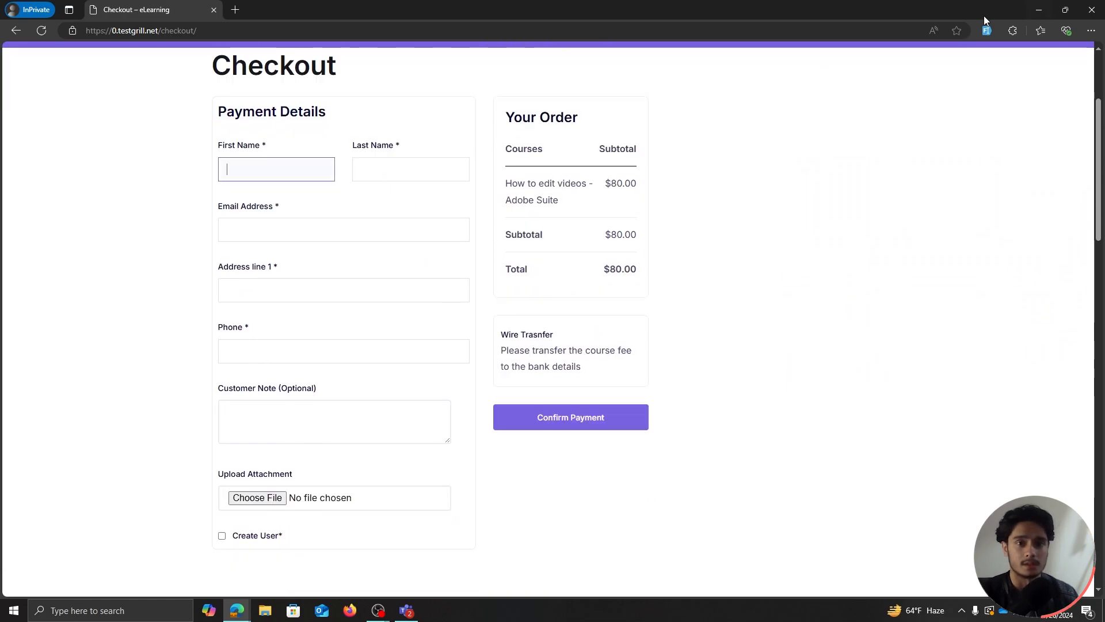
click(983, 31)
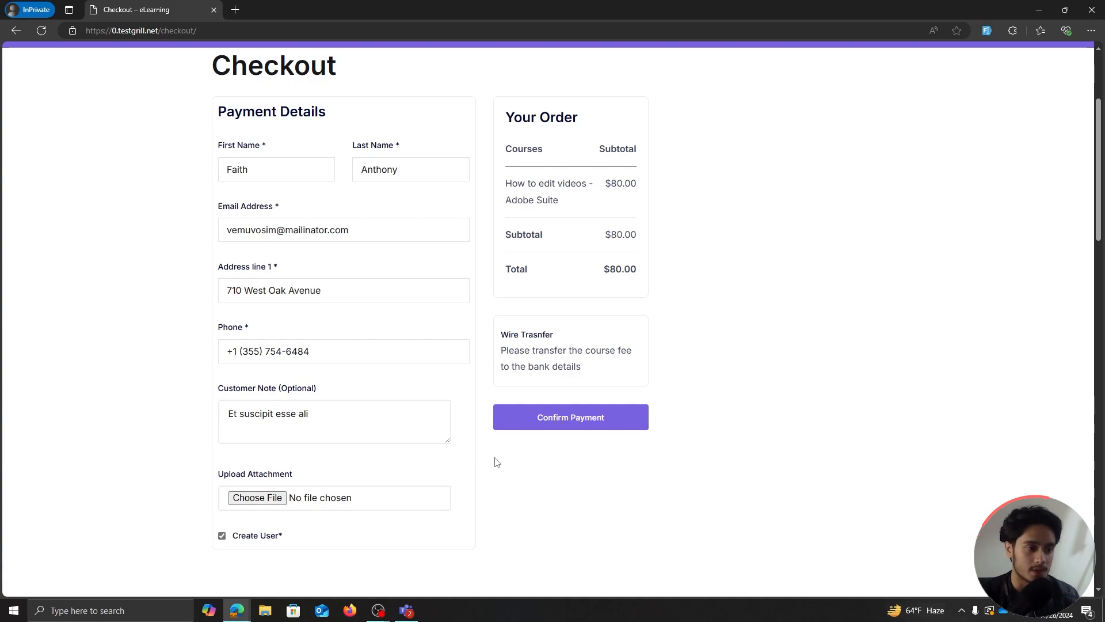
scroll(496, 463, down, 1)
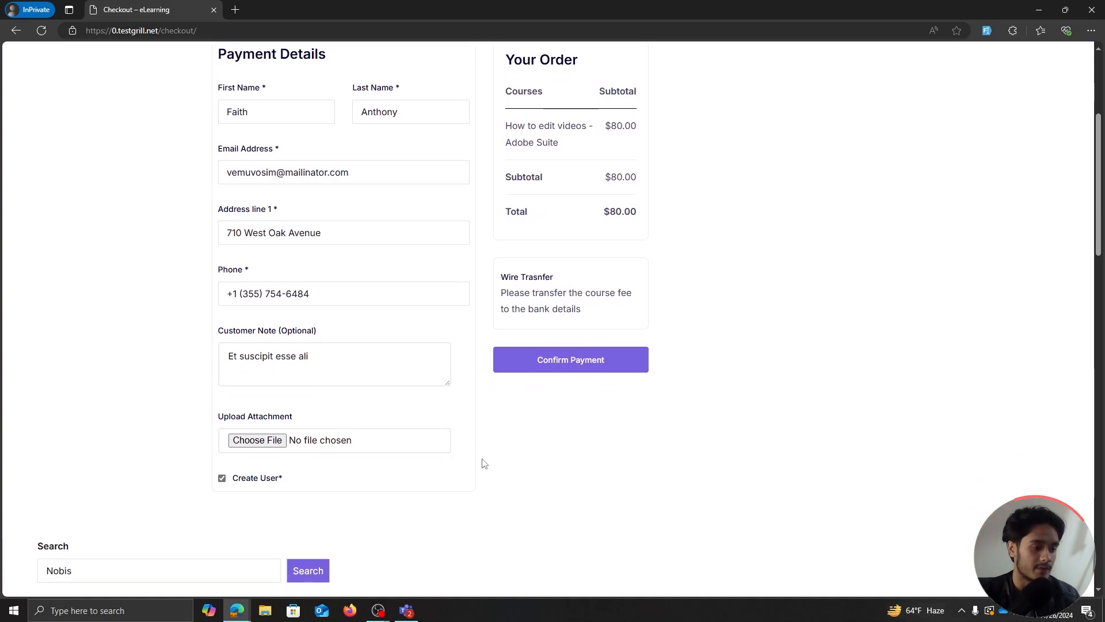
scroll(479, 499, up, 2)
click(545, 473)
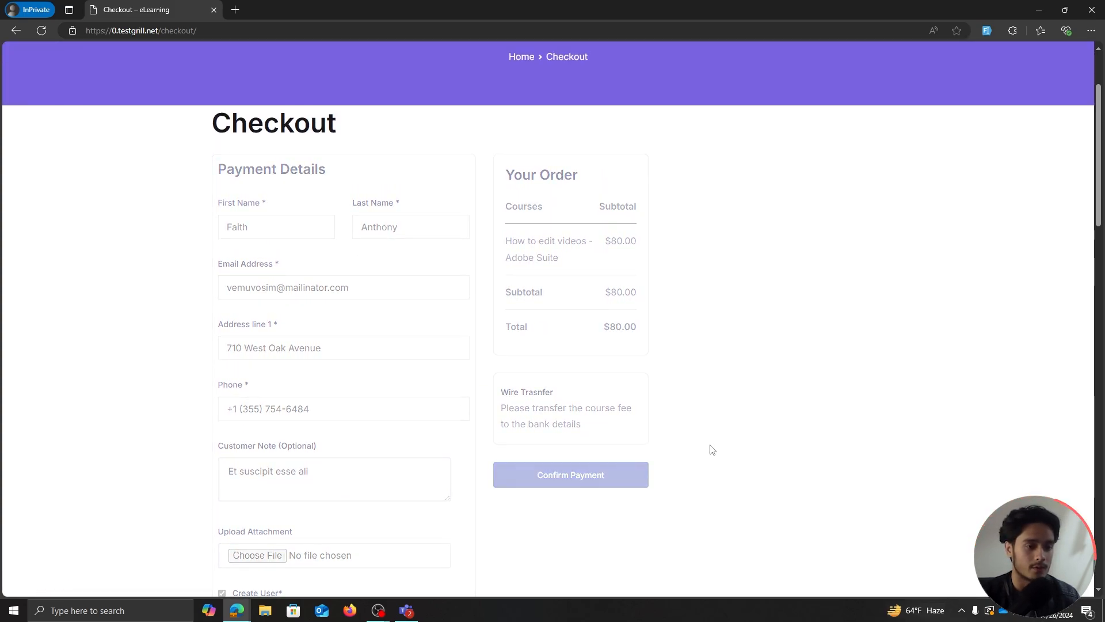
Examine the order confirmation, especially the offline payment instructions below the invoice link.
scroll(665, 427, down, 1)
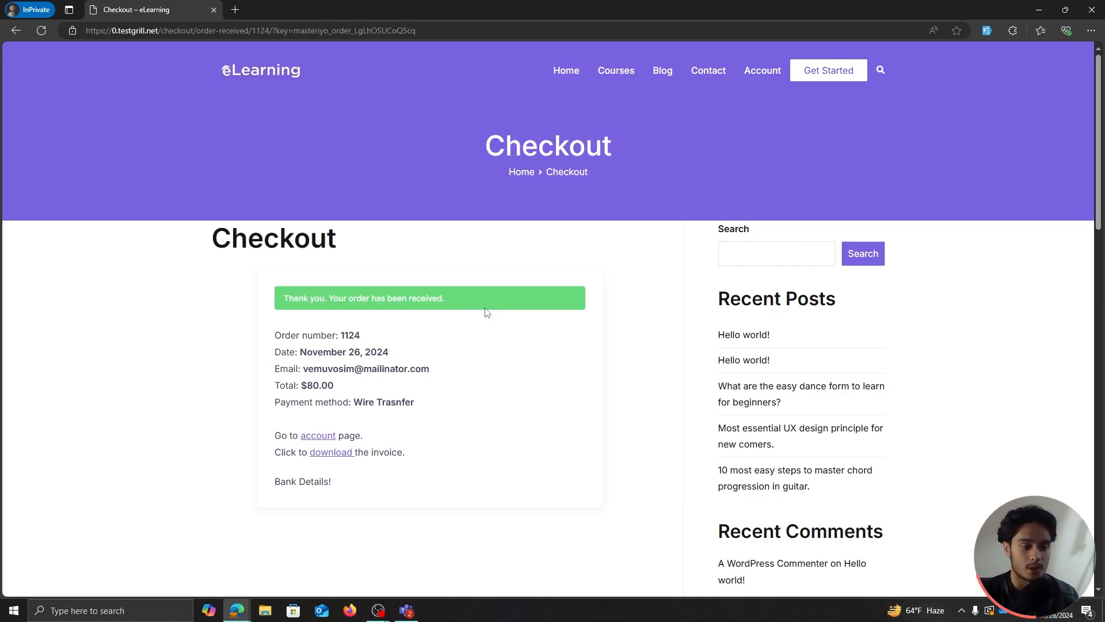
scroll(485, 310, down, 1)
drag(276, 424, 420, 428)
drag(353, 420, 266, 429)
click(383, 429)
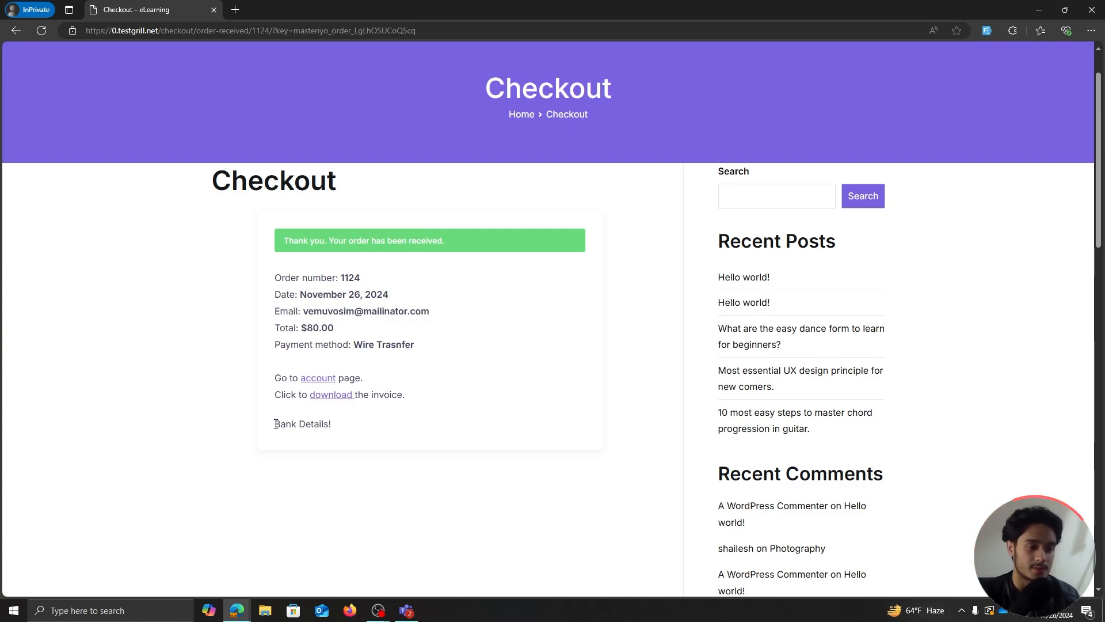
drag(275, 425, 424, 516)
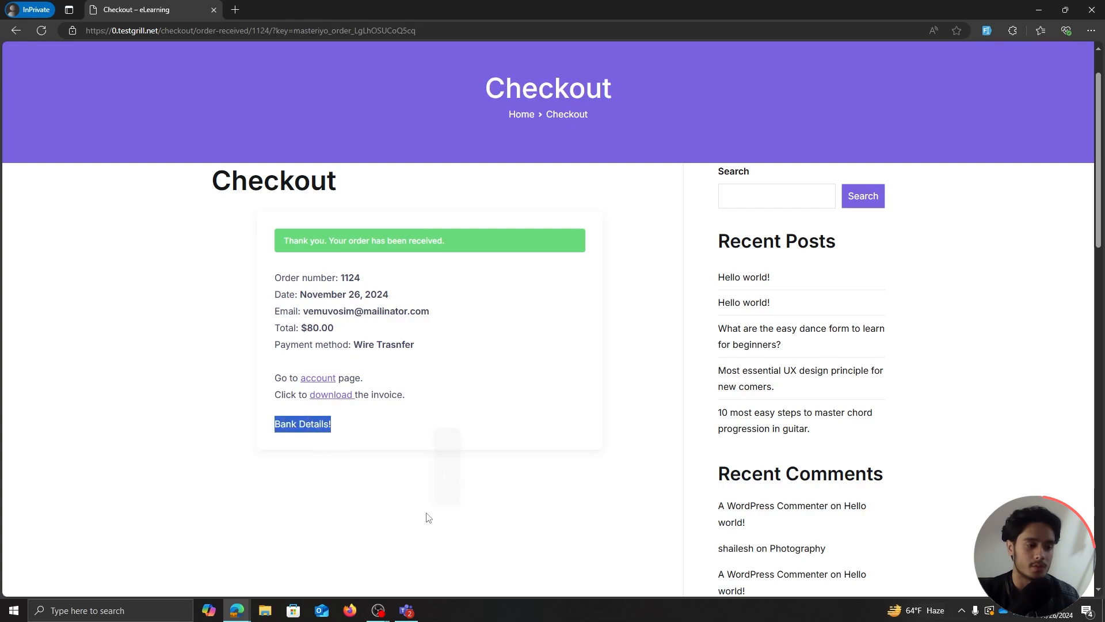
click(495, 536)
scroll(495, 526, up, 1)
Switch from the private window back to the course's admin settings and reload the page.
drag(535, 8, 469, 97)
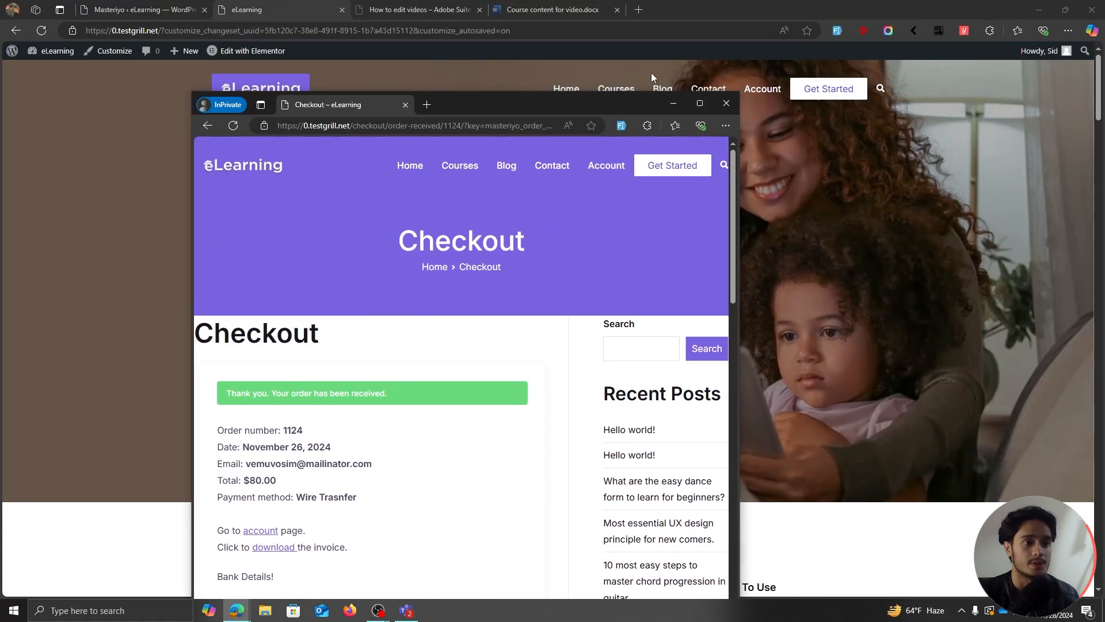
click(698, 5)
click(138, 9)
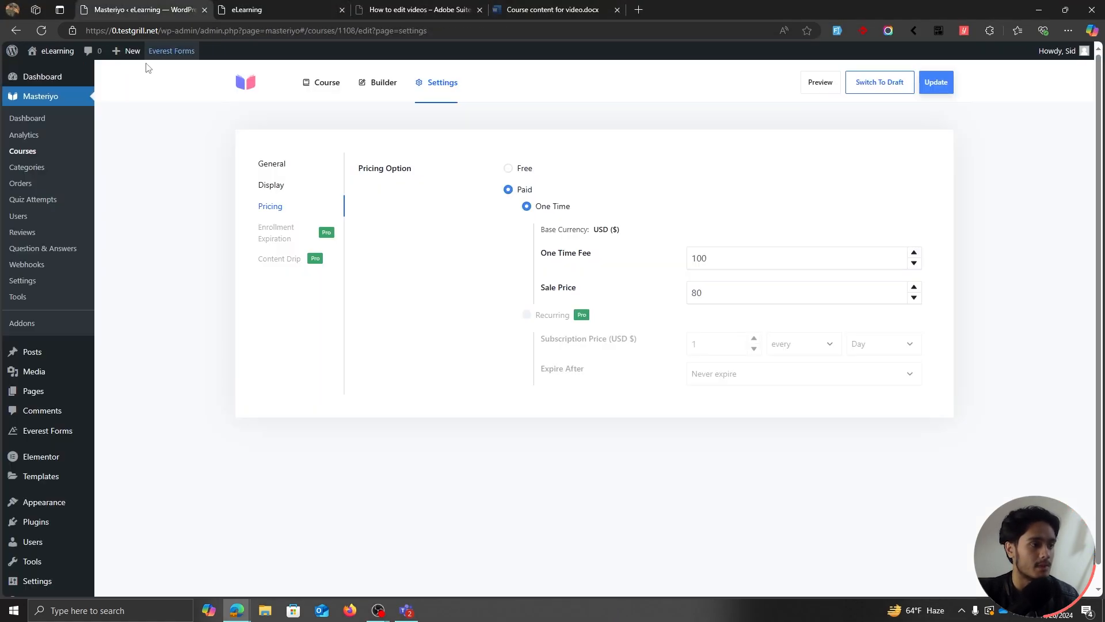
mouse_move(167, 52)
click(41, 31)
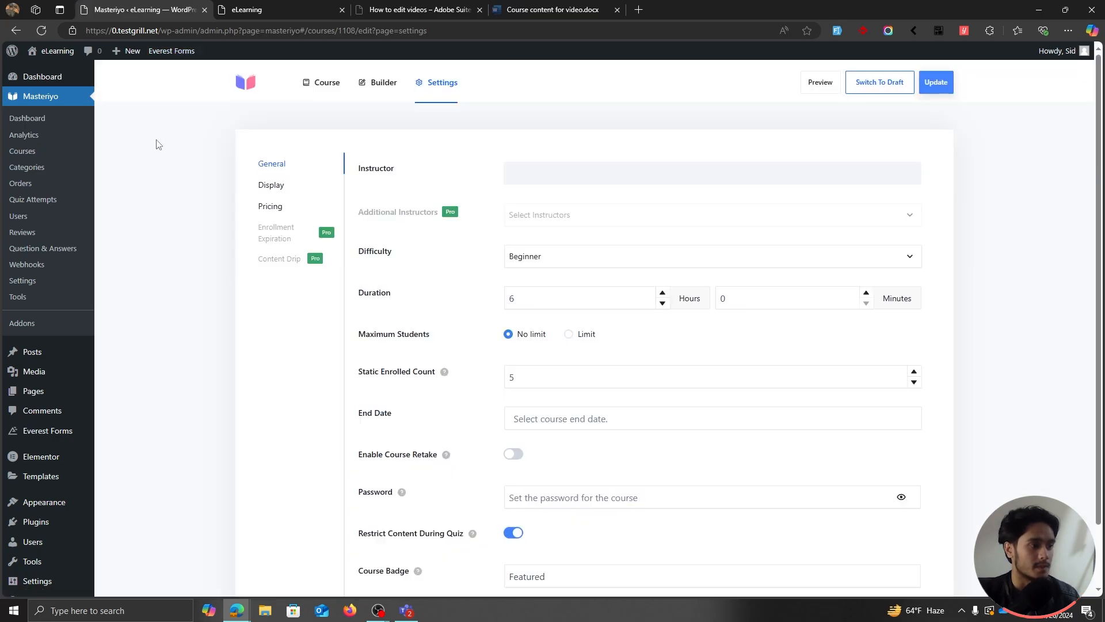
Set the status of the order for "How to edit videos - Adobe Suite" to Completed and update the order.
click(21, 183)
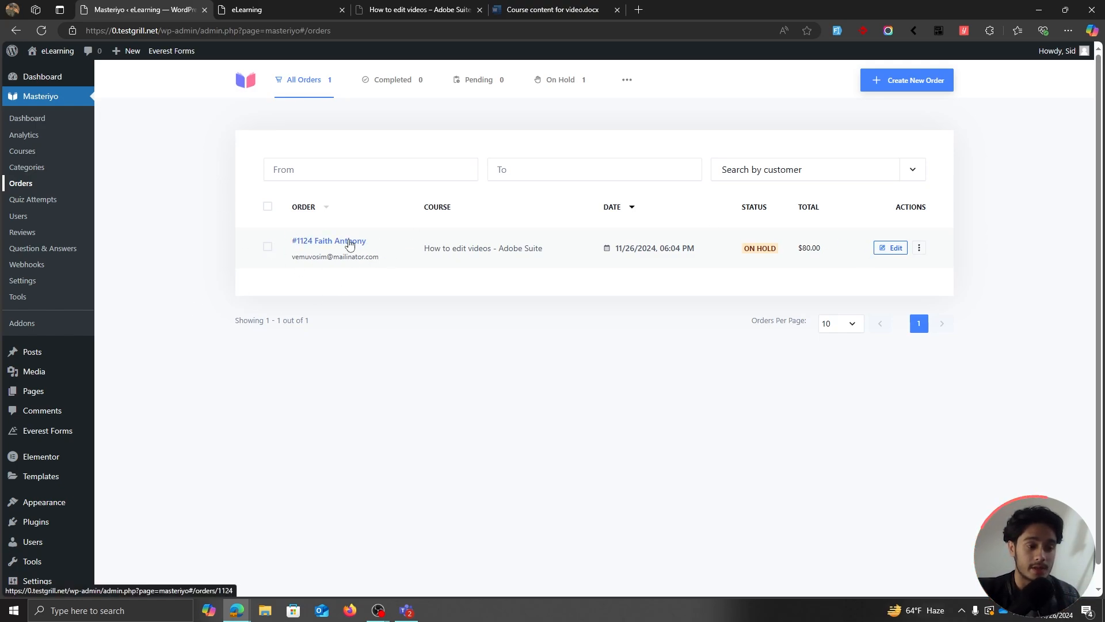
click(890, 250)
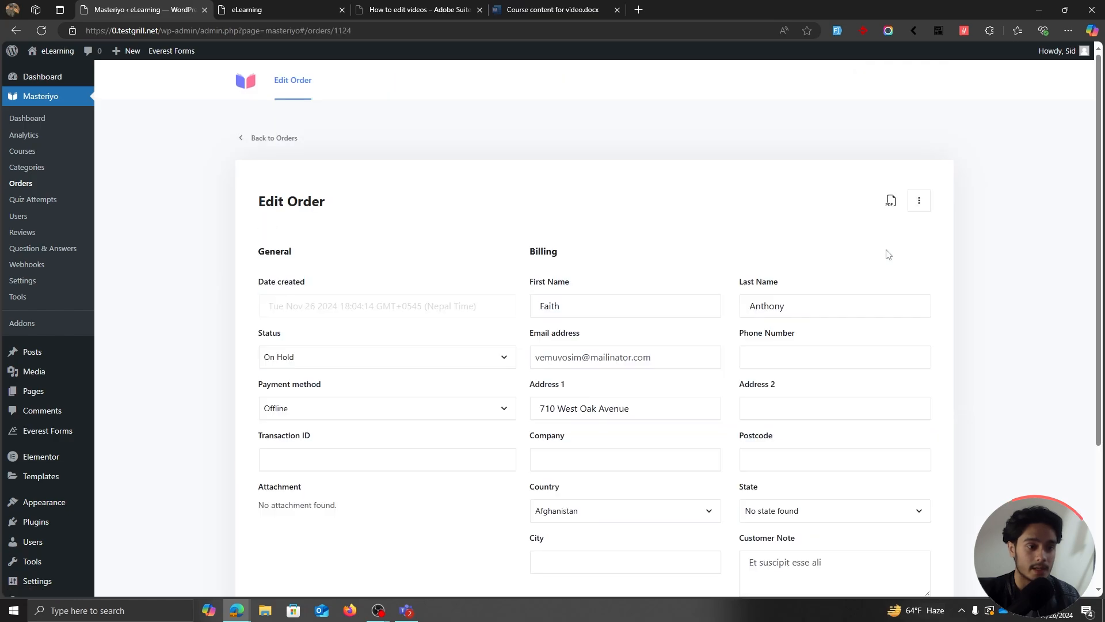
scroll(460, 178, down, 2)
click(286, 242)
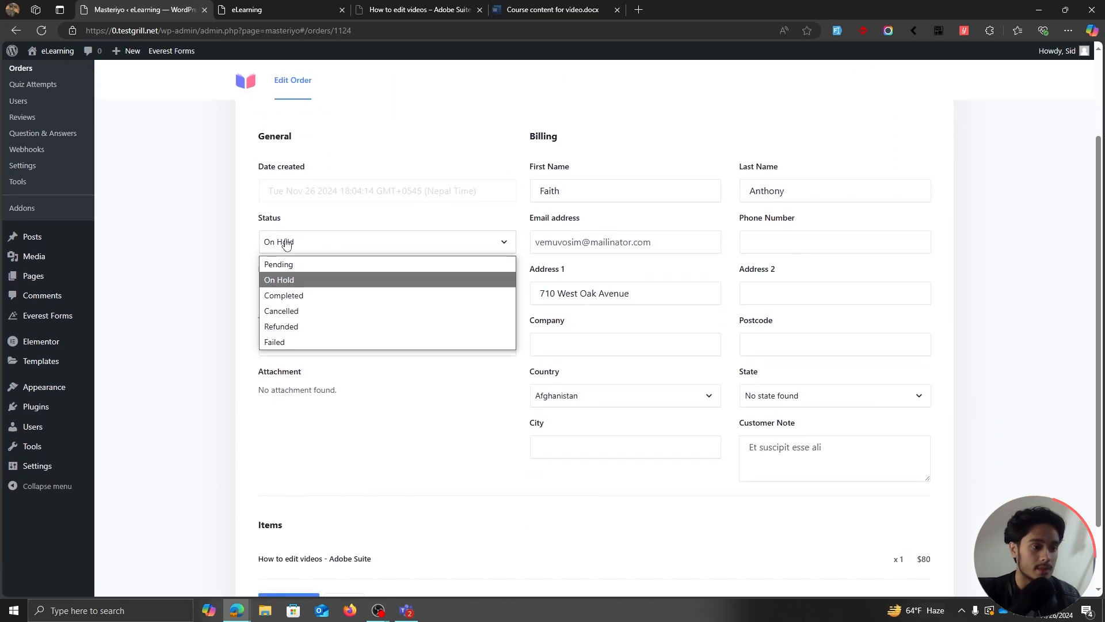
click(302, 300)
scroll(227, 287, down, 2)
click(288, 524)
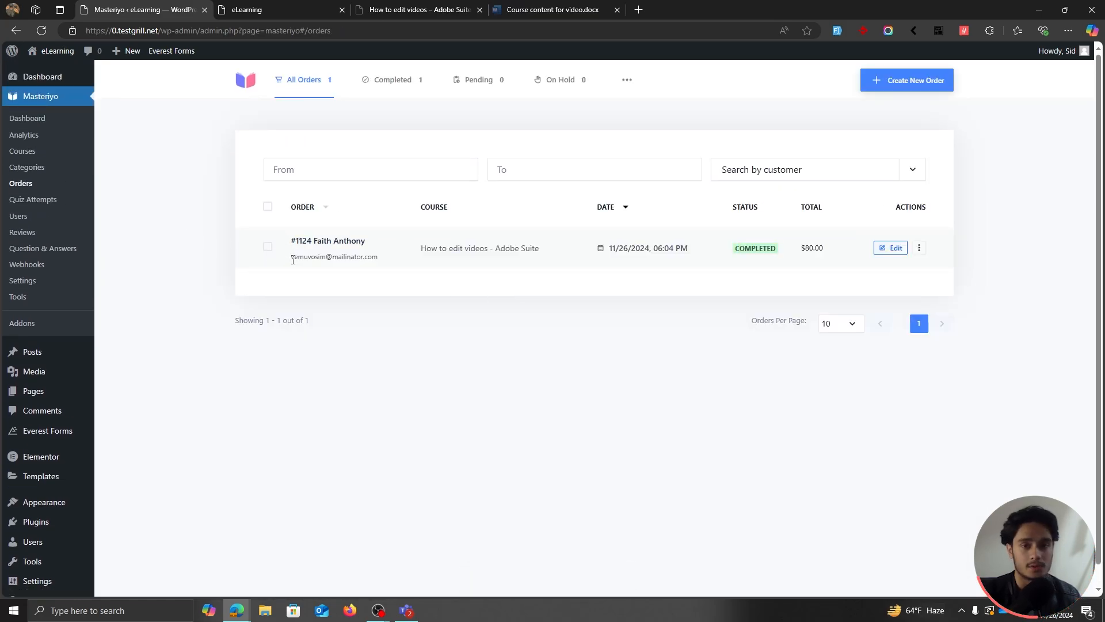
Open the newly created Masteriyo student's profile from the WordPress user list and update the user.
scroll(92, 299, down, 1)
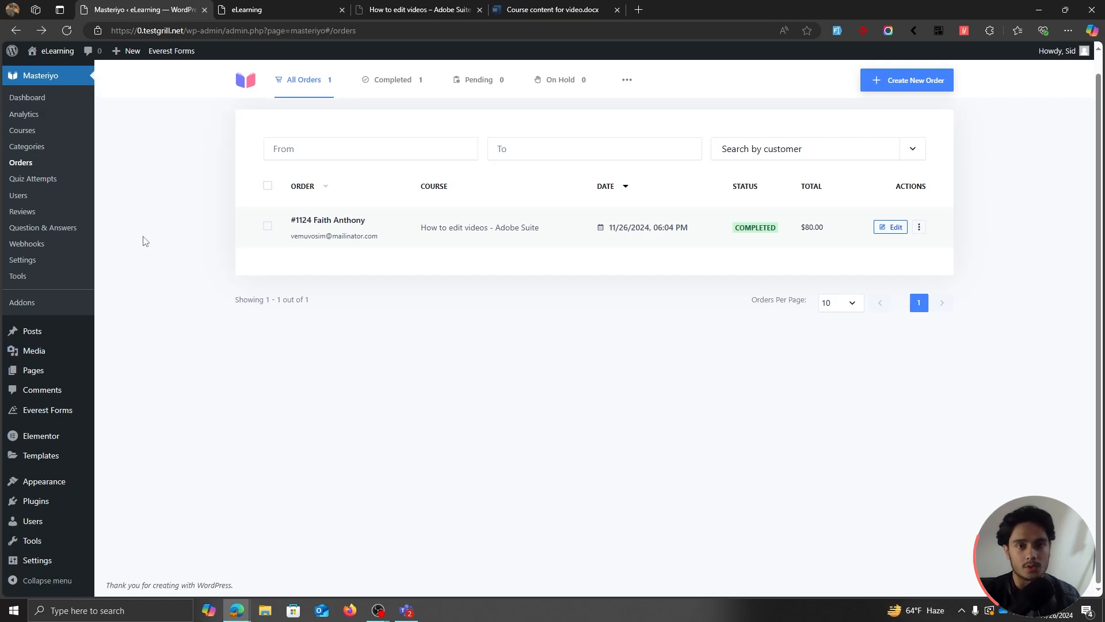
click(42, 528)
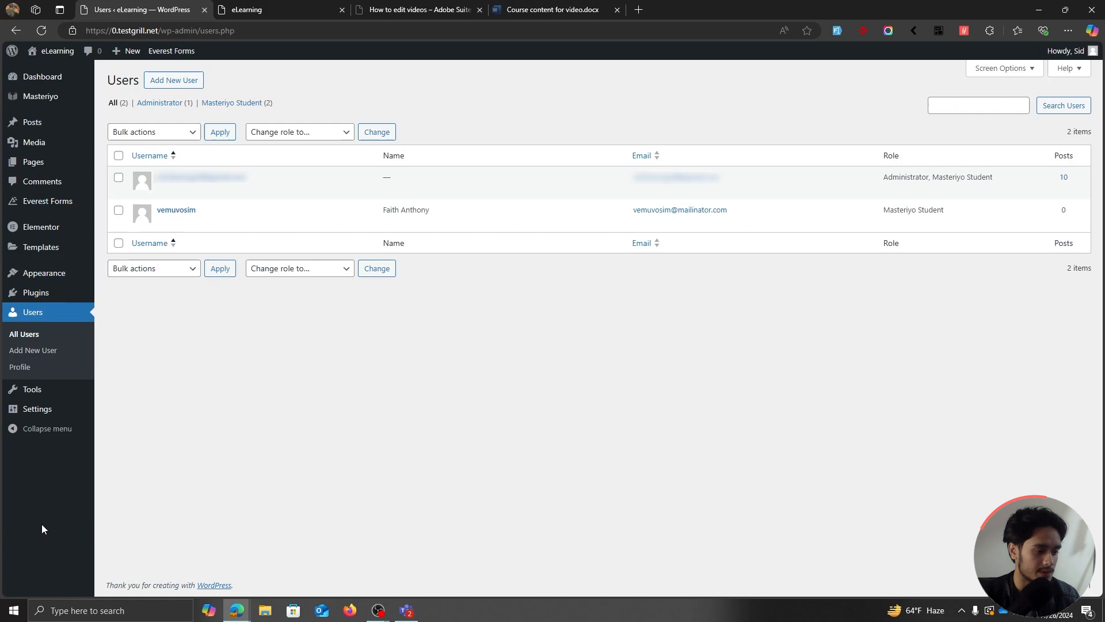
mouse_move(180, 230)
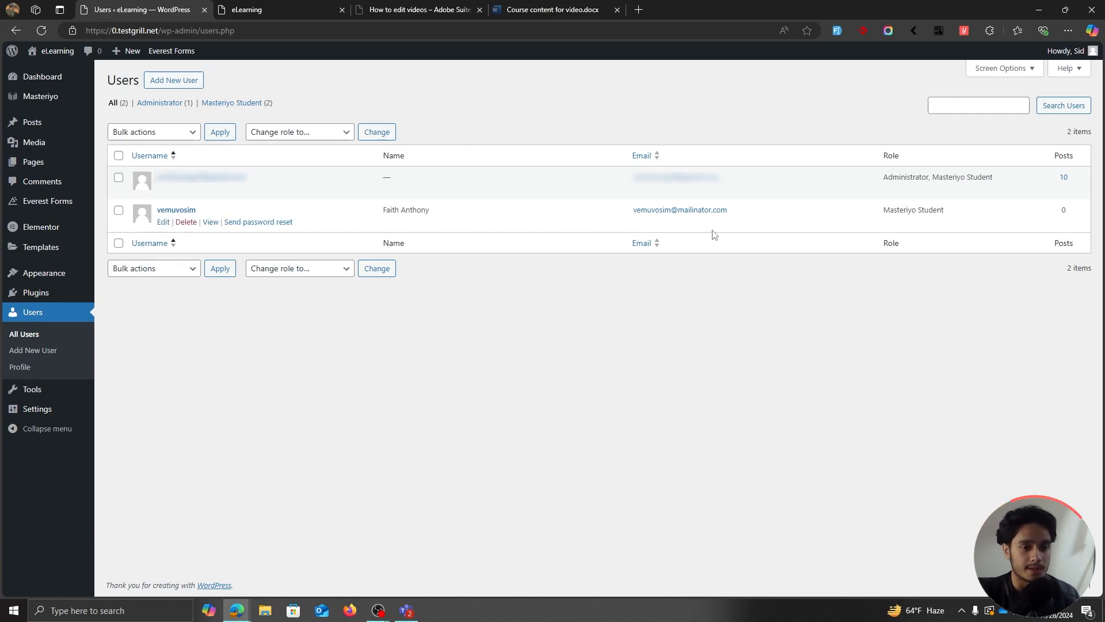
click(164, 223)
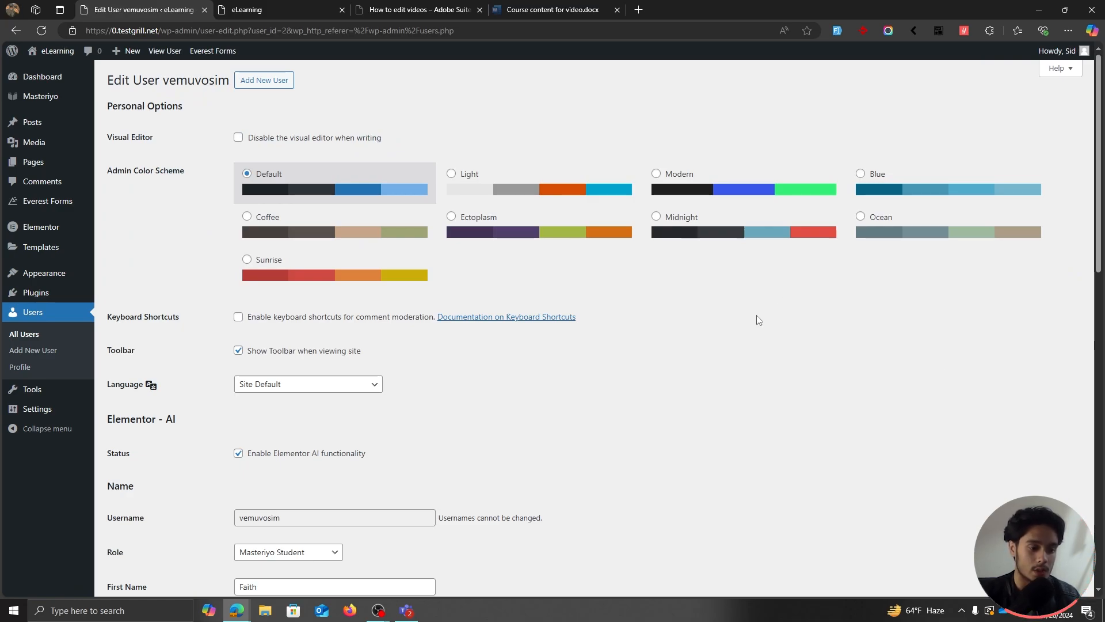
scroll(751, 314, down, 5)
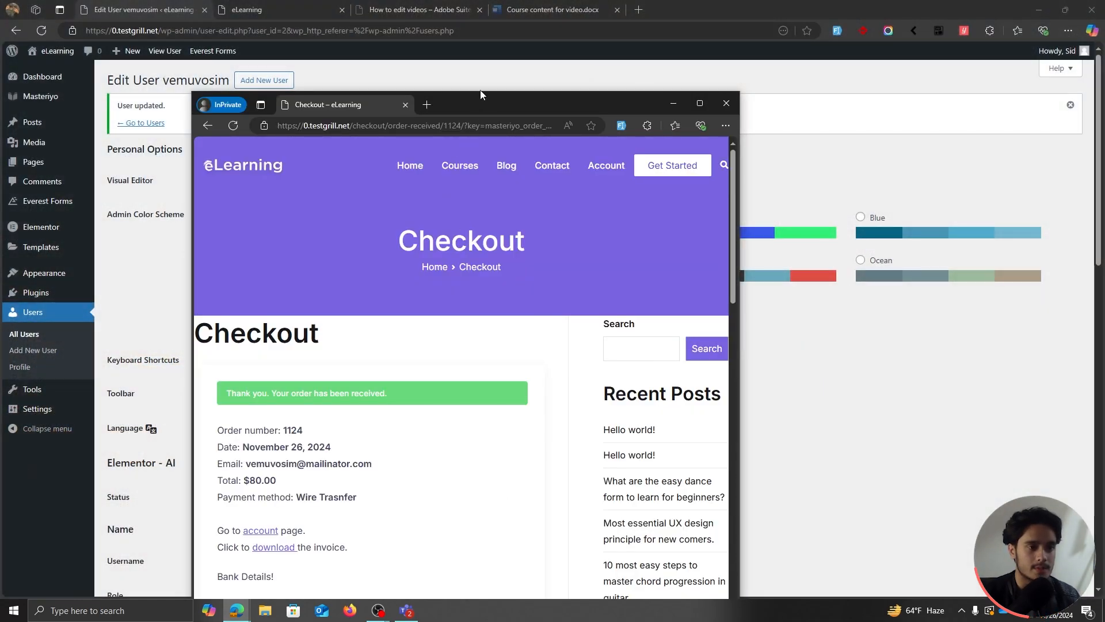
Switch to the private window and sign in on the Account page with the student's e-mail and password.
double_click(480, 90)
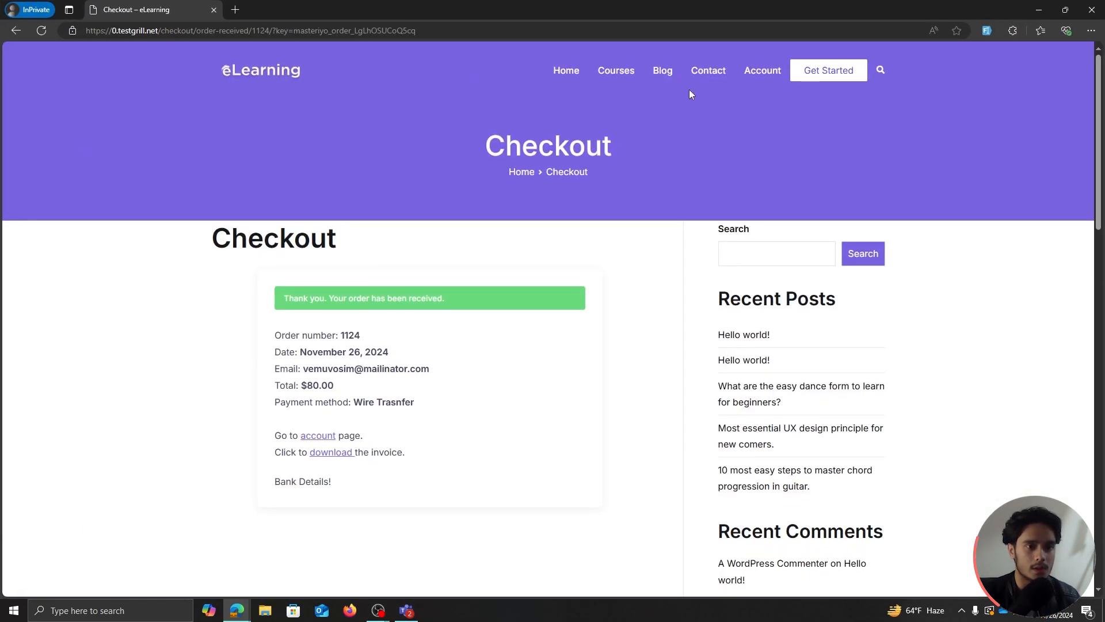
click(756, 73)
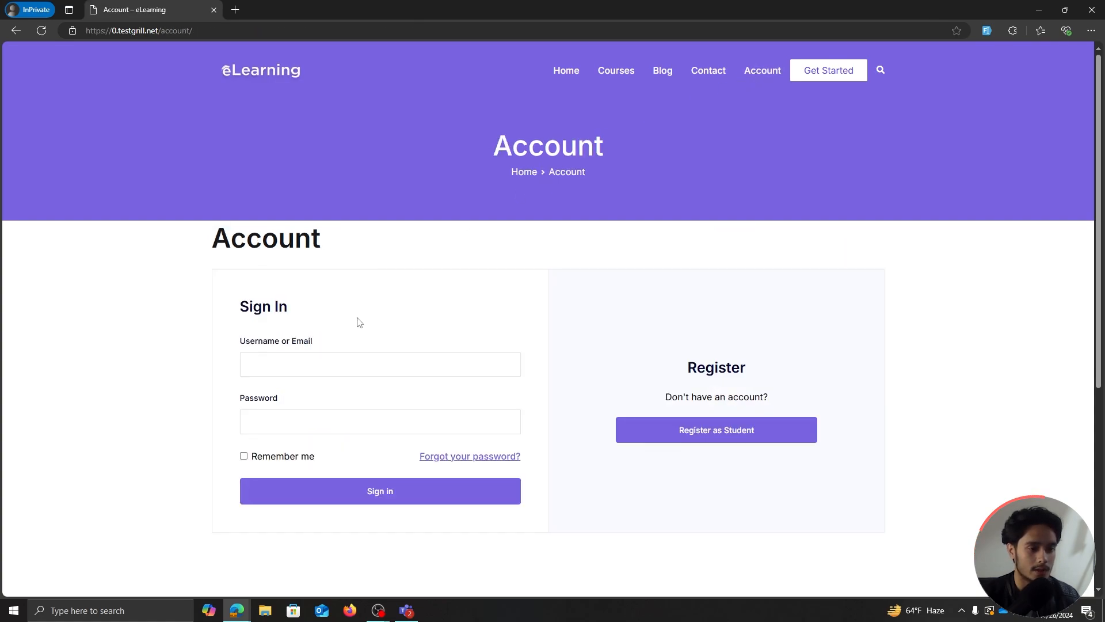
click(337, 362)
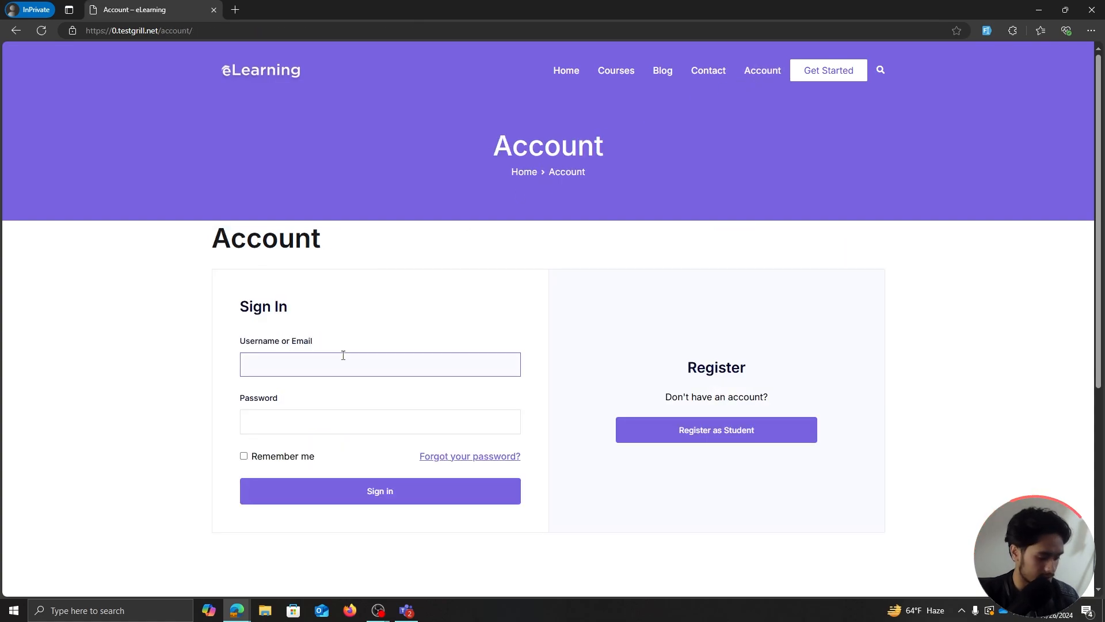
click(343, 355)
click(321, 427)
click(298, 432)
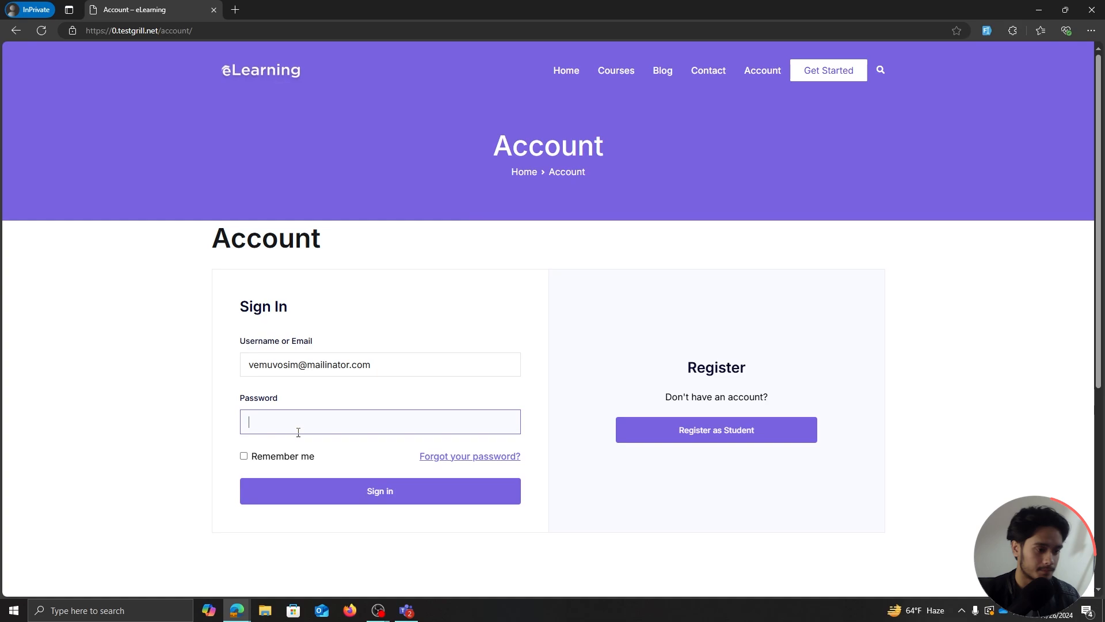
text(••••••)
click(355, 491)
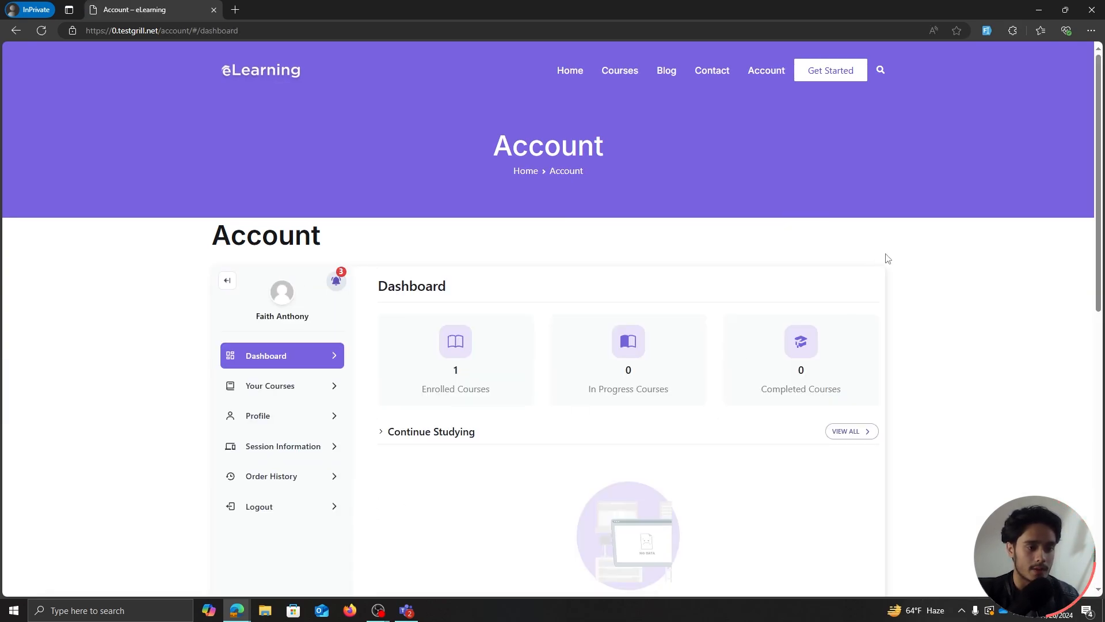
View the student's enrolled courses and start "How to edit videos - Adobe Suite".
scroll(963, 297, down, 2)
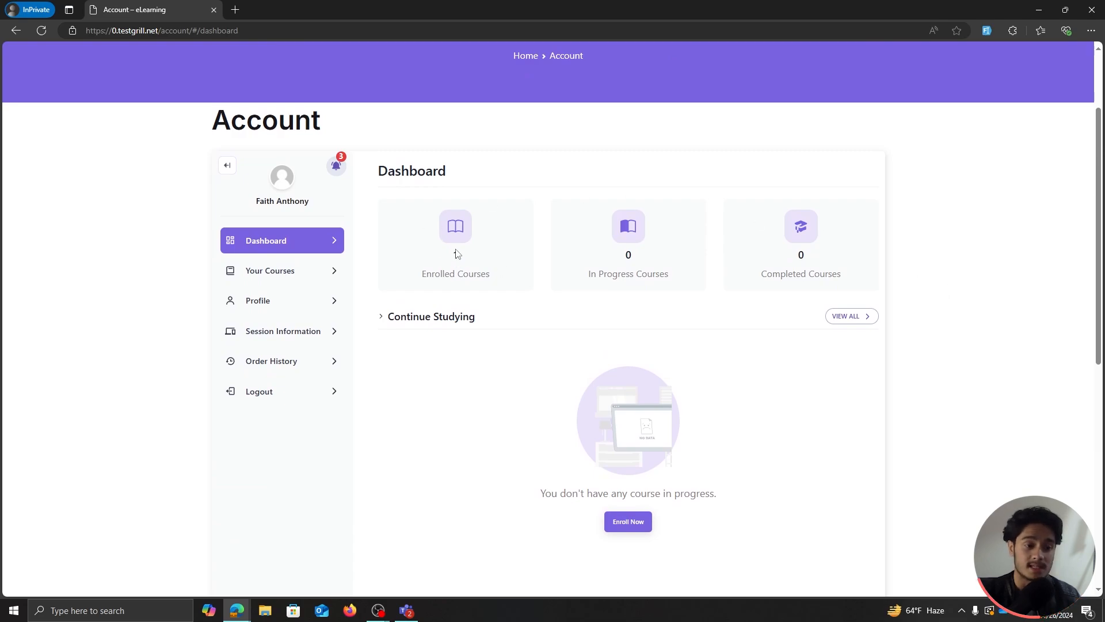
click(298, 282)
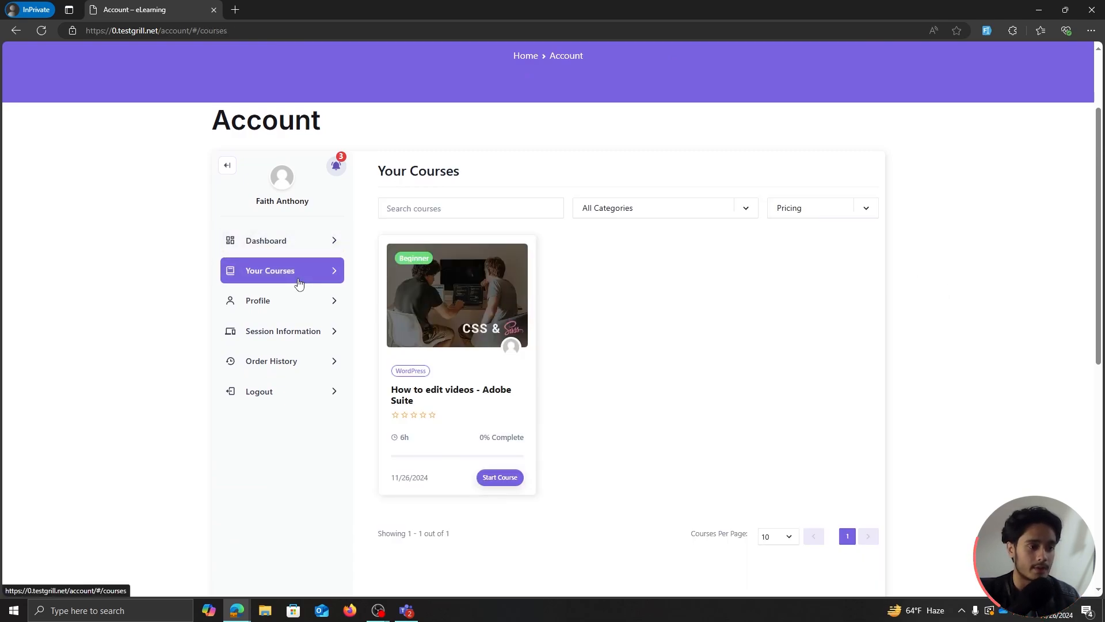
mouse_move(514, 326)
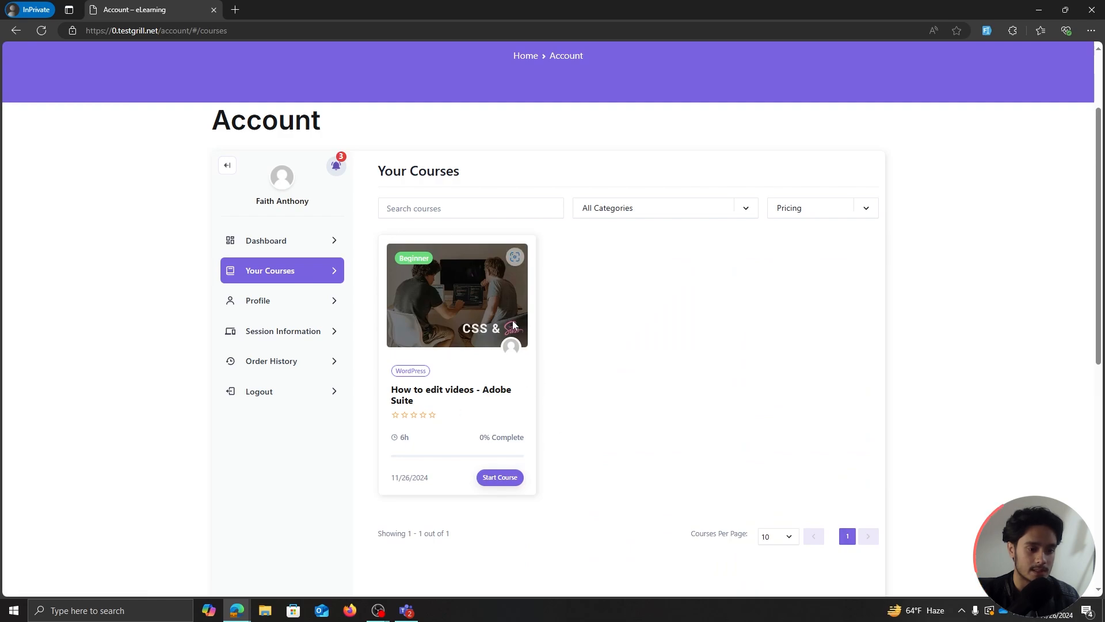
click(499, 477)
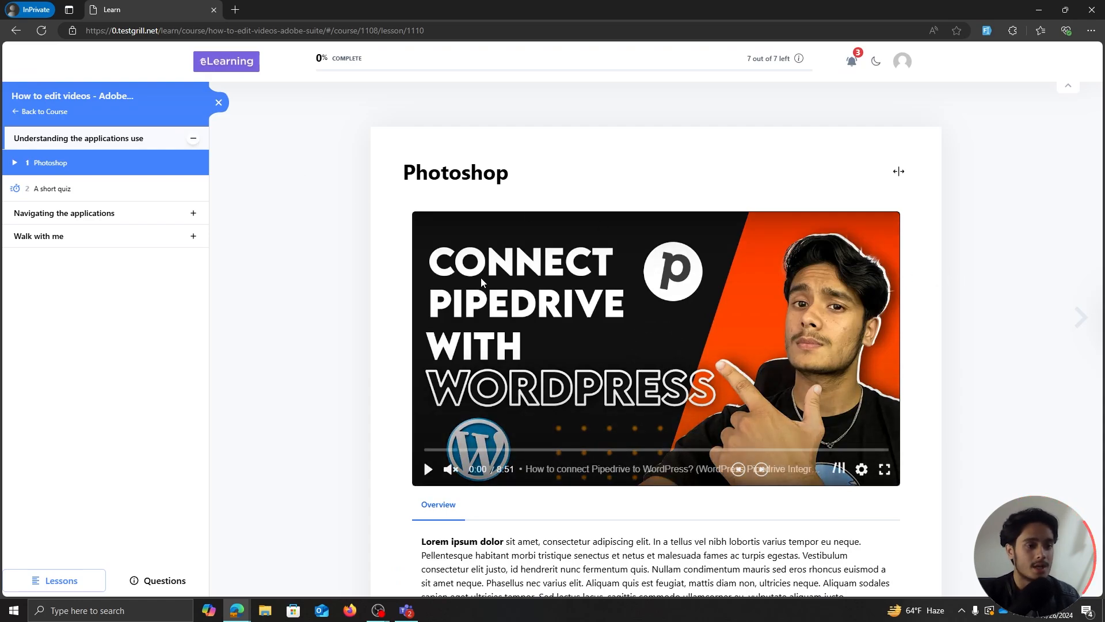
Play and pause the Photoshop lesson's video, and look over the lesson's overview text.
scroll(1032, 236, down, 2)
click(749, 223)
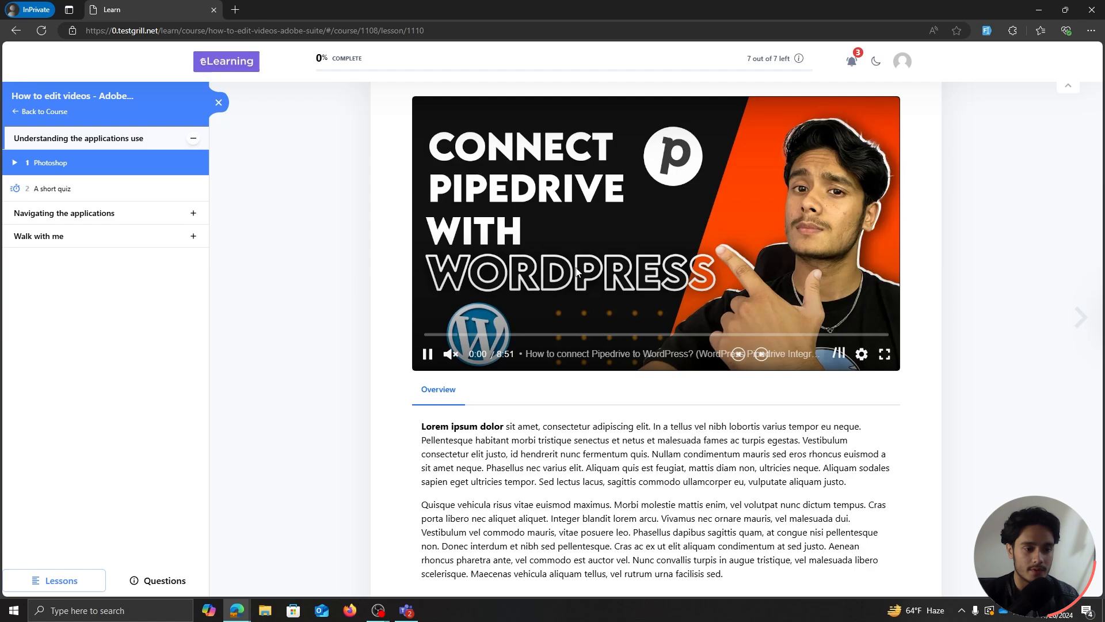
click(576, 238)
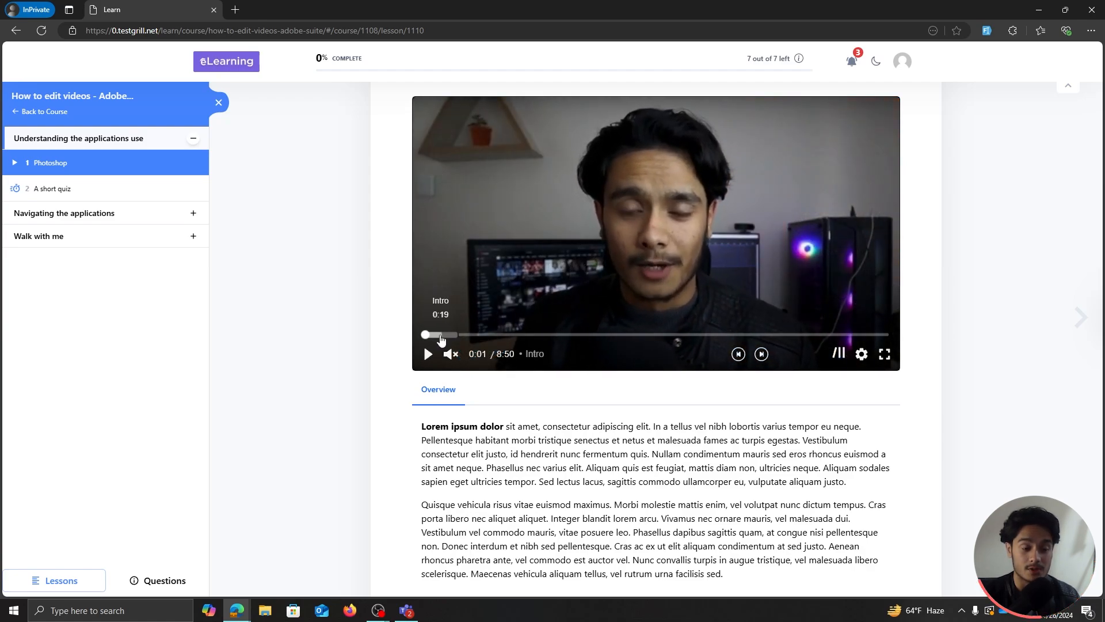
scroll(972, 288, down, 3)
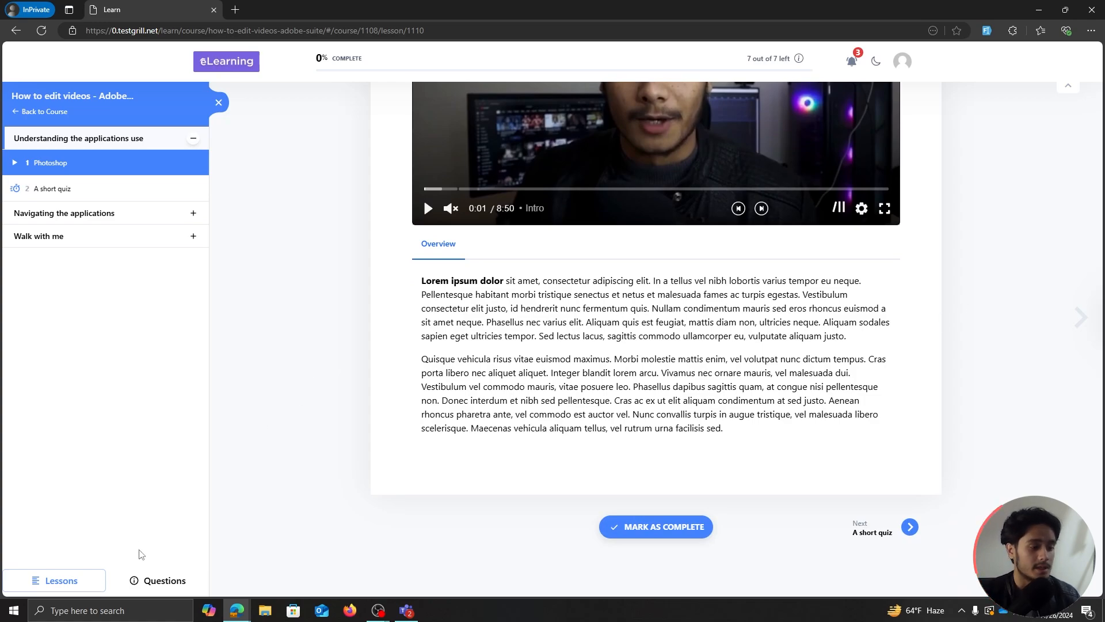
Ask the question "Why is red red??!?!" in the course's question section.
click(165, 581)
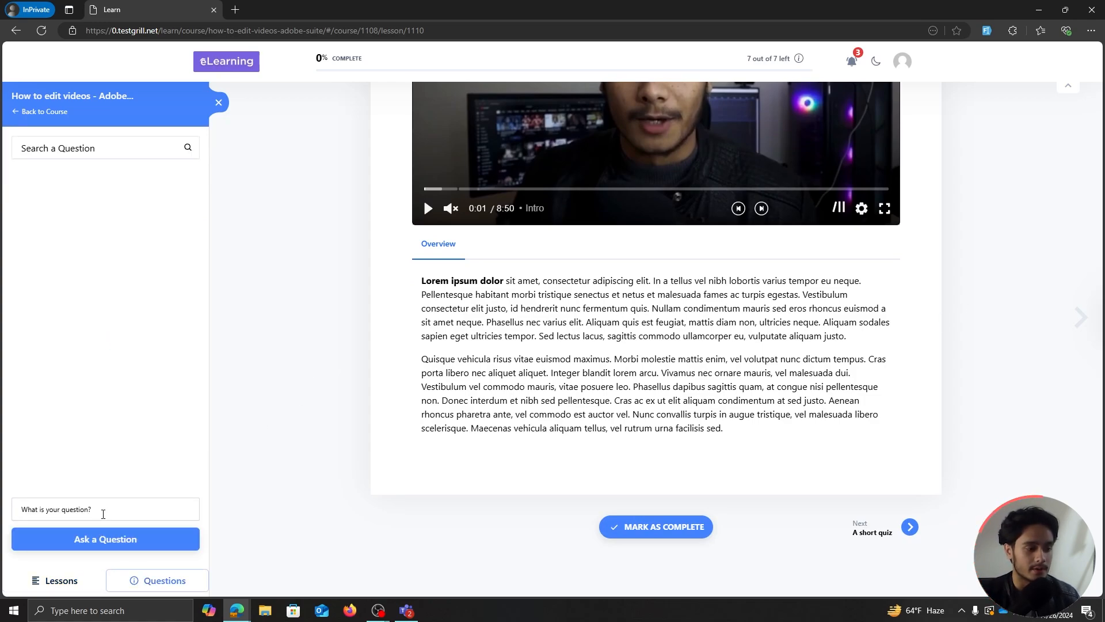
text(Why )
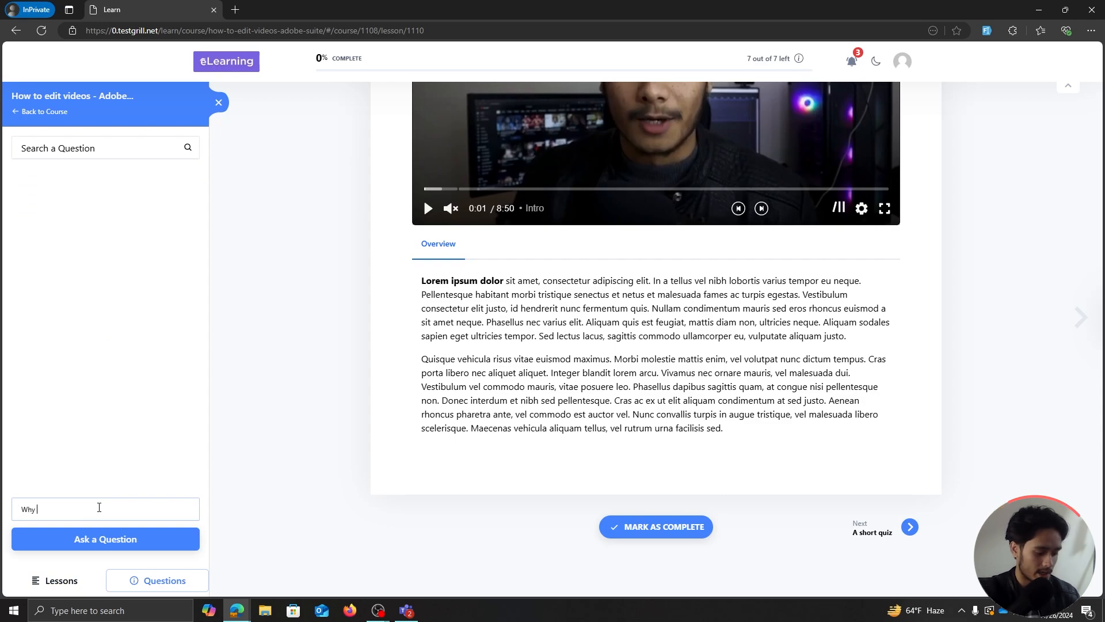
text(is red red??!?!)
click(101, 538)
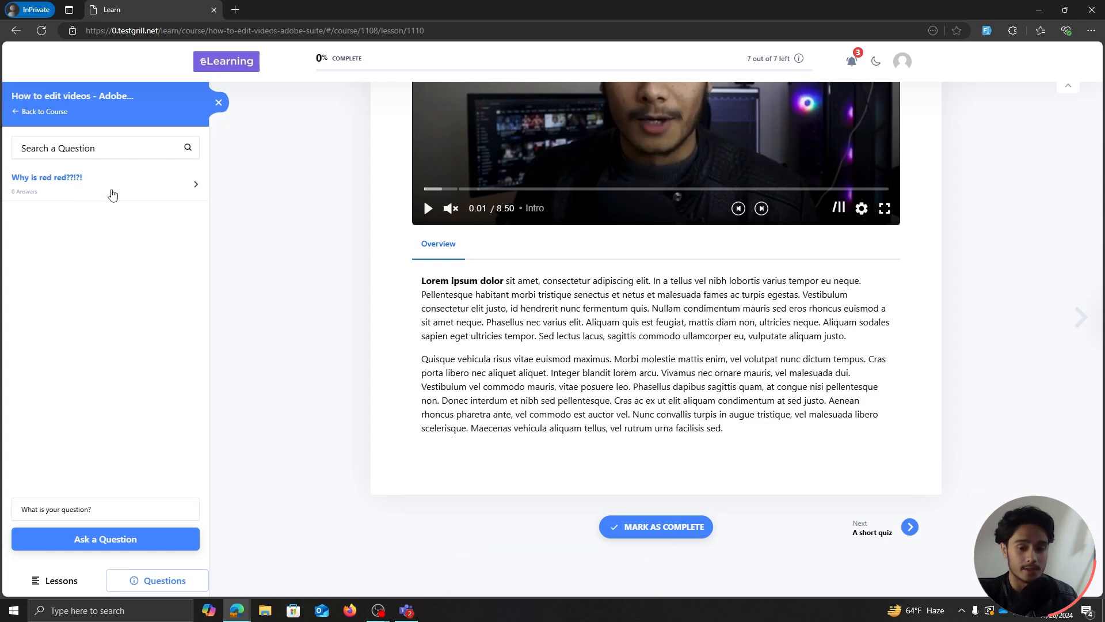
View the After effects lesson under "Navigating the applications", and return to the Photoshop lesson under "Understanding the applications use".
click(55, 579)
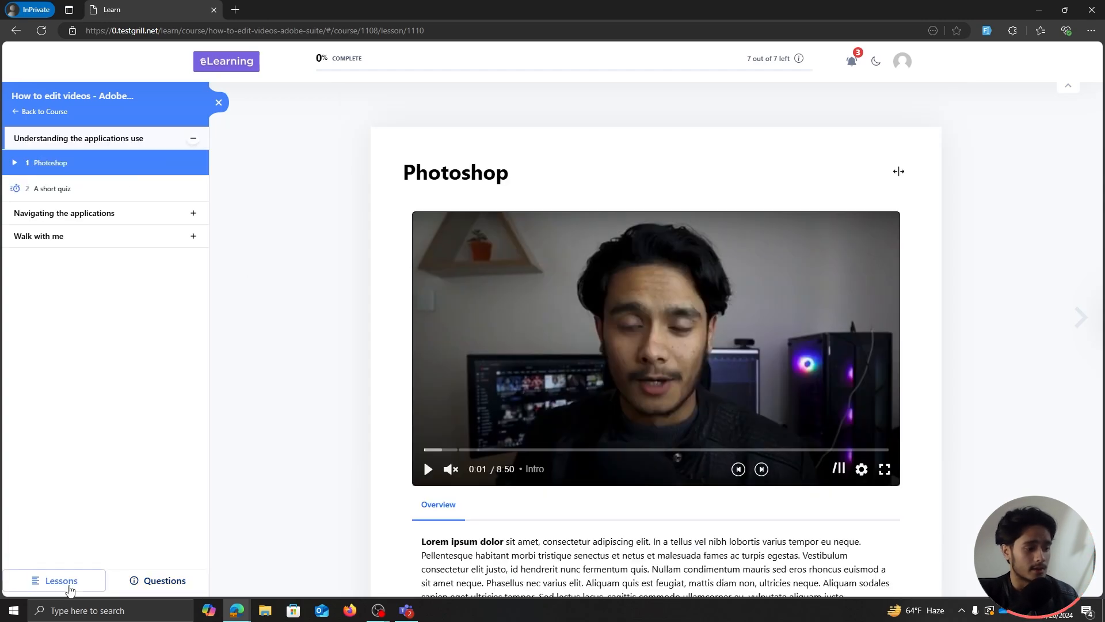
click(111, 214)
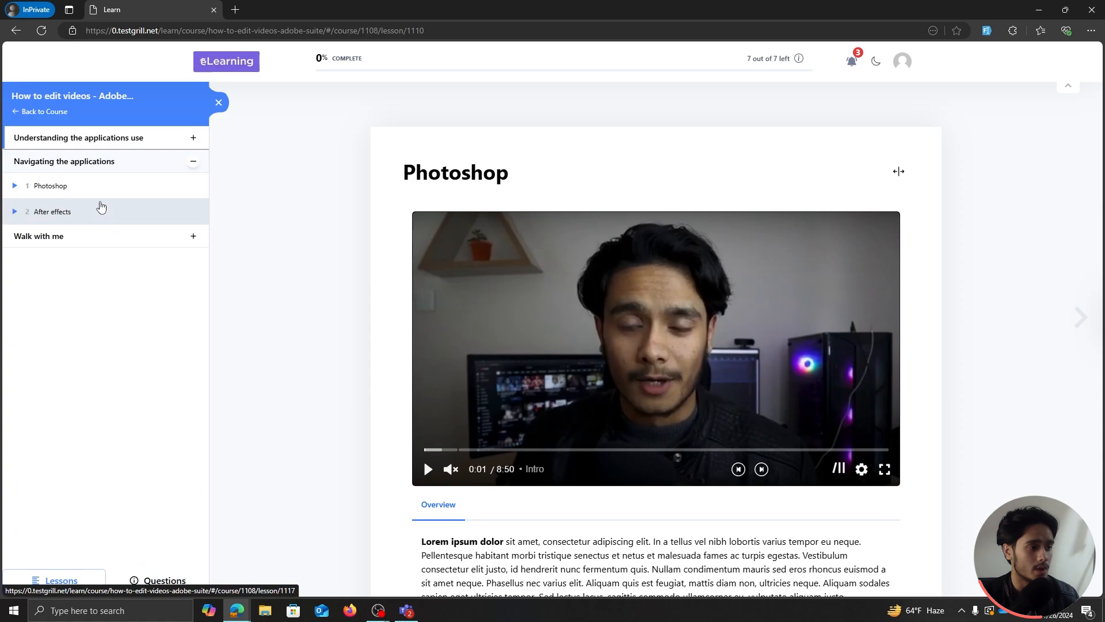
click(107, 195)
click(106, 210)
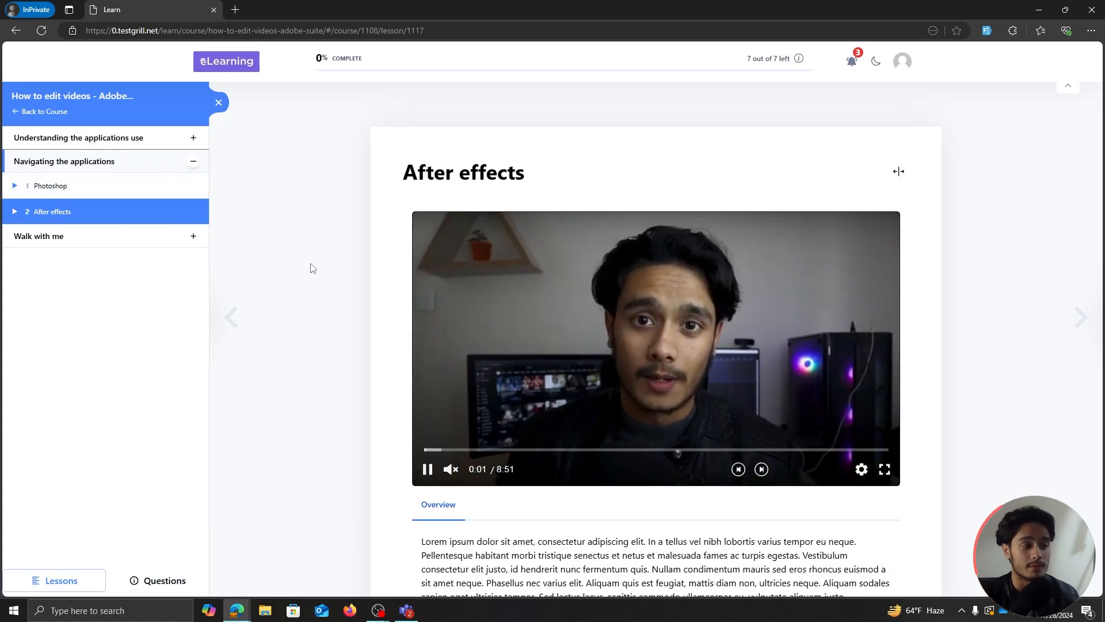
click(138, 161)
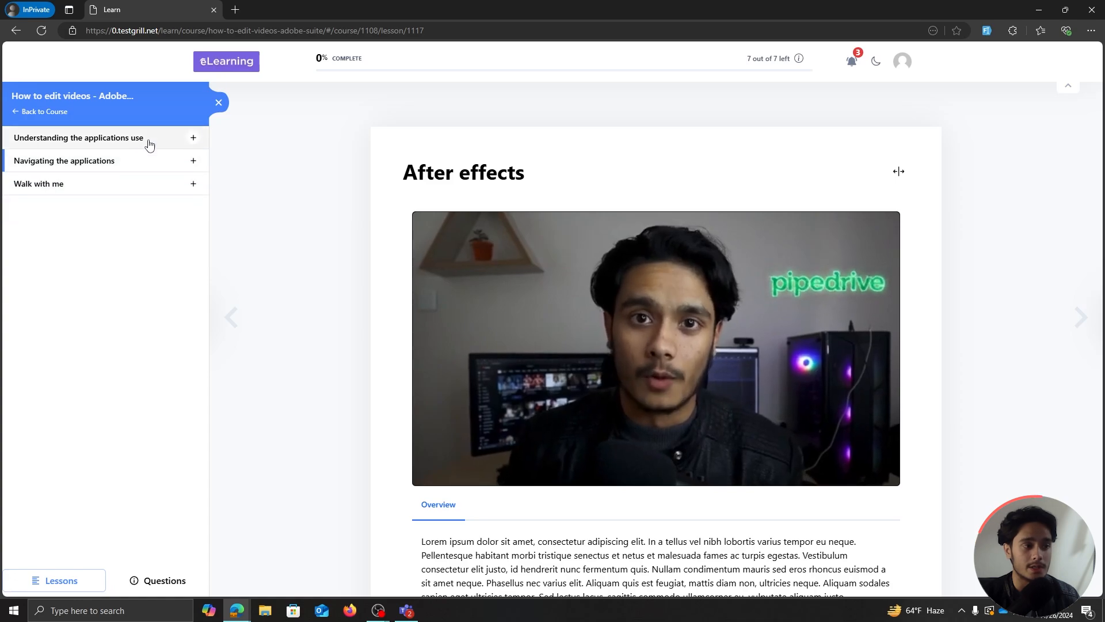
click(149, 143)
click(52, 163)
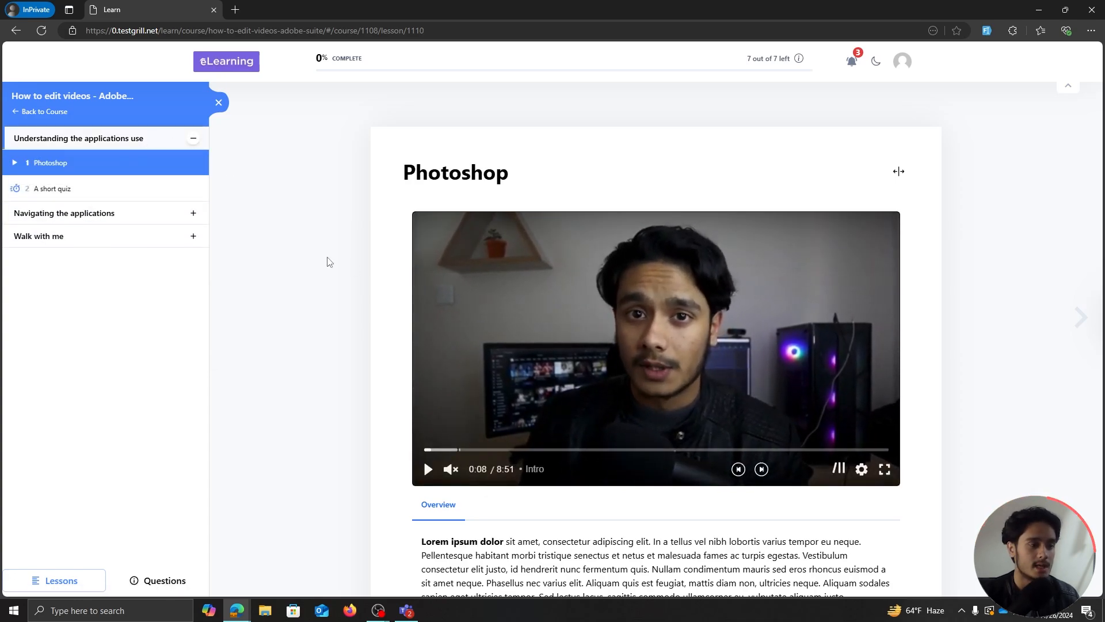
Mark the Photoshop lesson under "Understanding the applications use" as complete and check the course progress.
scroll(395, 348, down, 4)
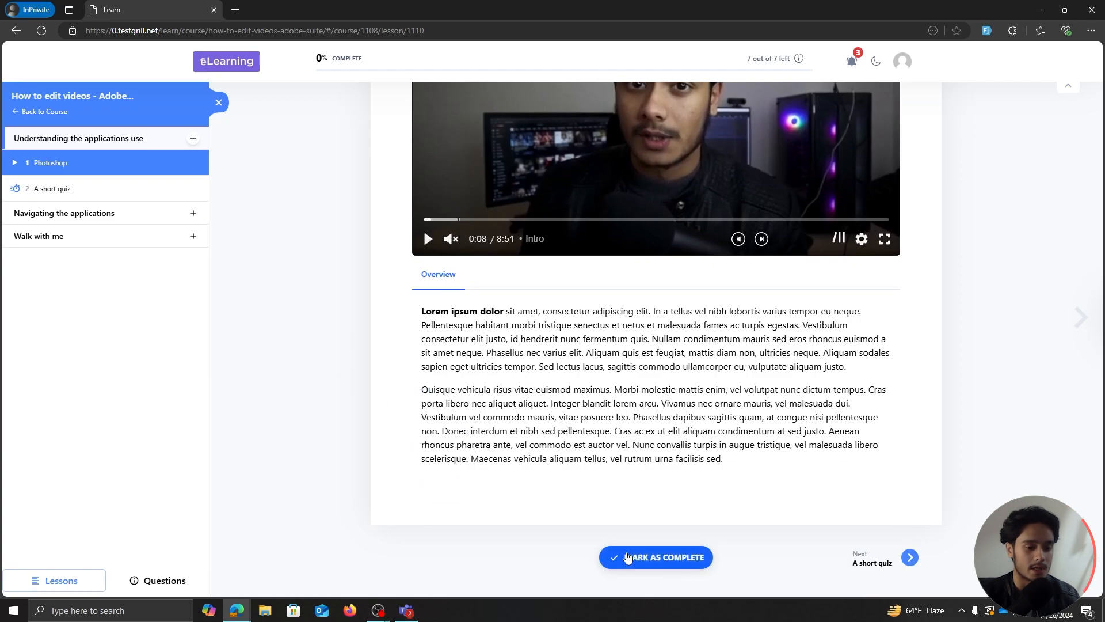
click(626, 556)
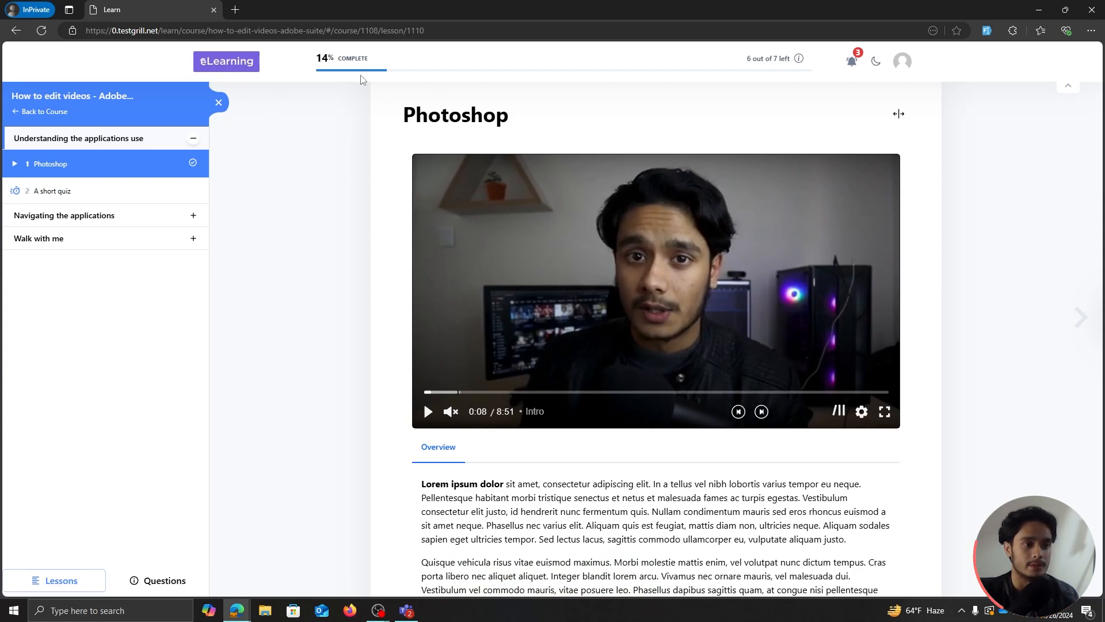
scroll(358, 104, down, 3)
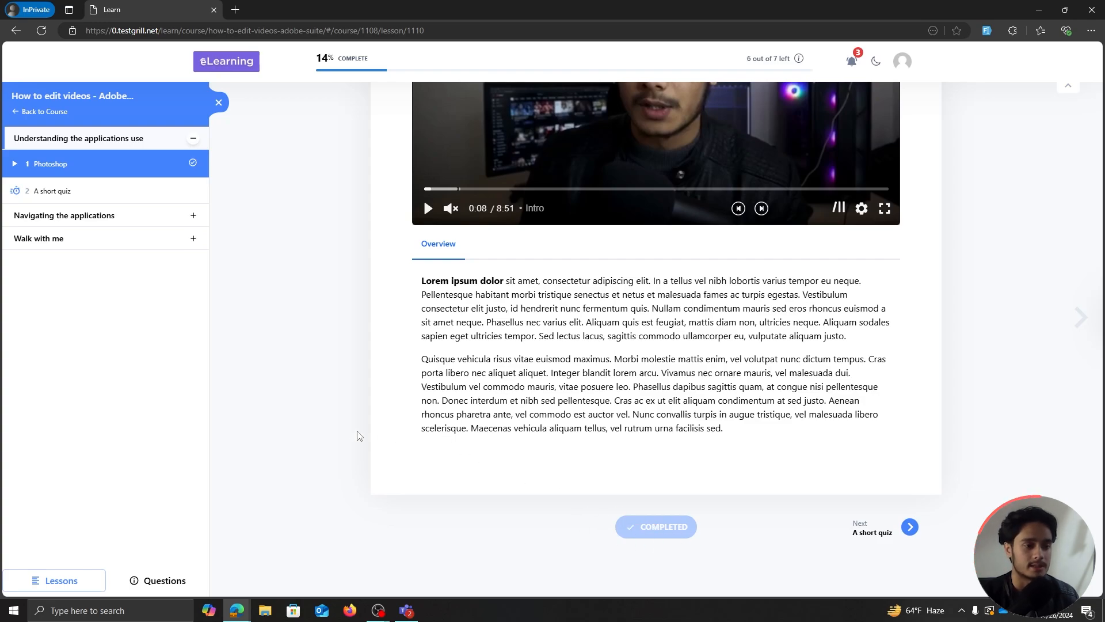
scroll(358, 436, up, 4)
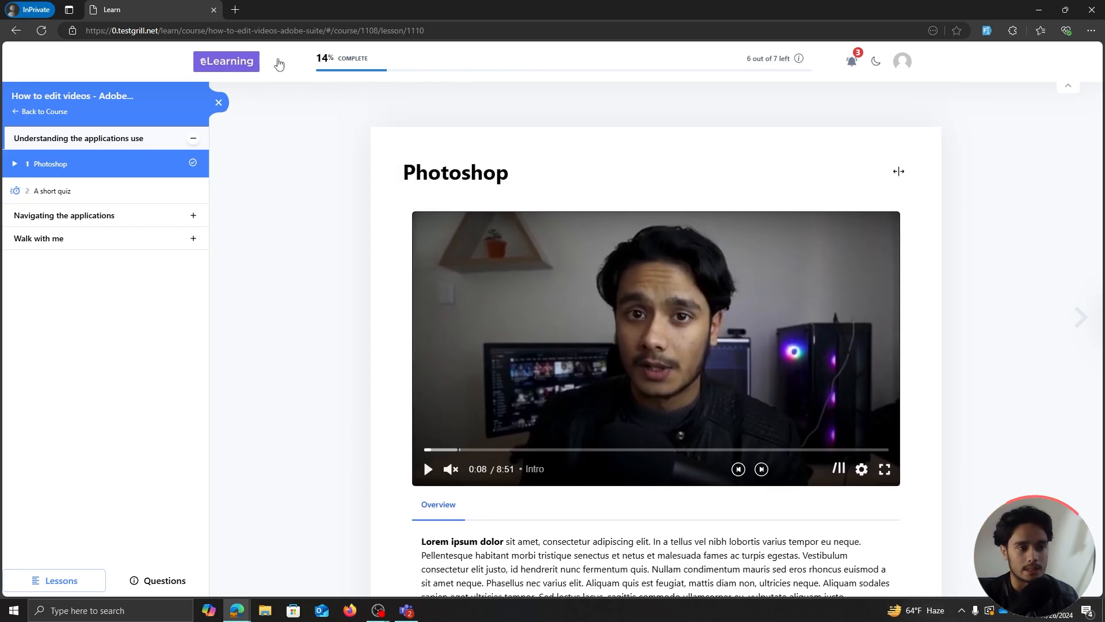
Switch the learning page to dark mode and collapse its header and lesson sidebar.
click(875, 61)
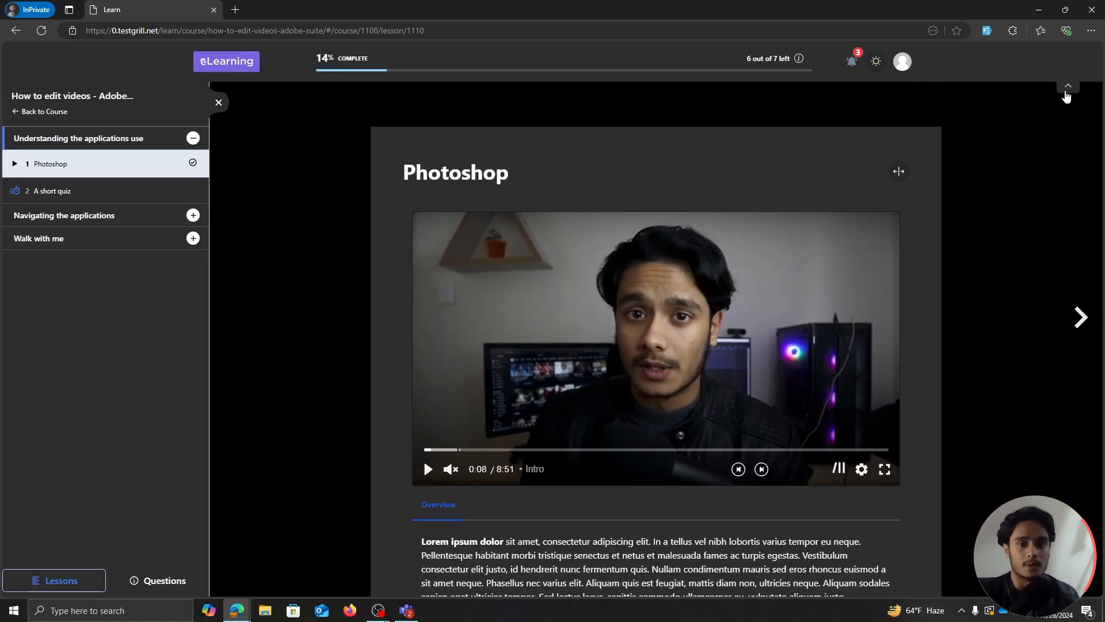
click(1067, 87)
click(218, 66)
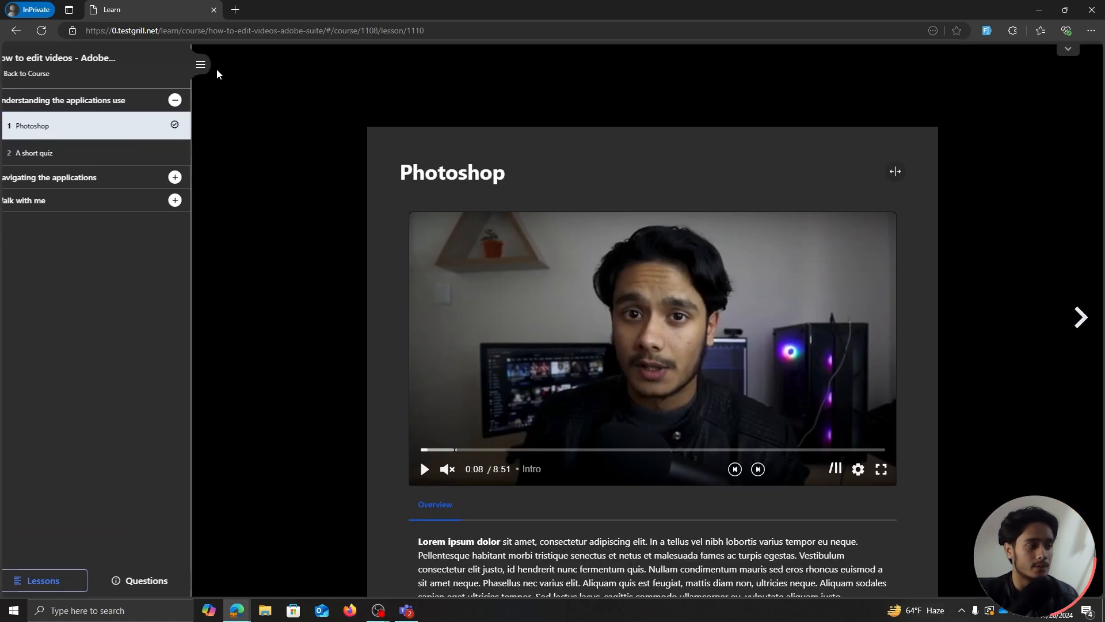
View the Photoshop lesson's overview text down to the end of the lesson page.
scroll(985, 324, down, 5)
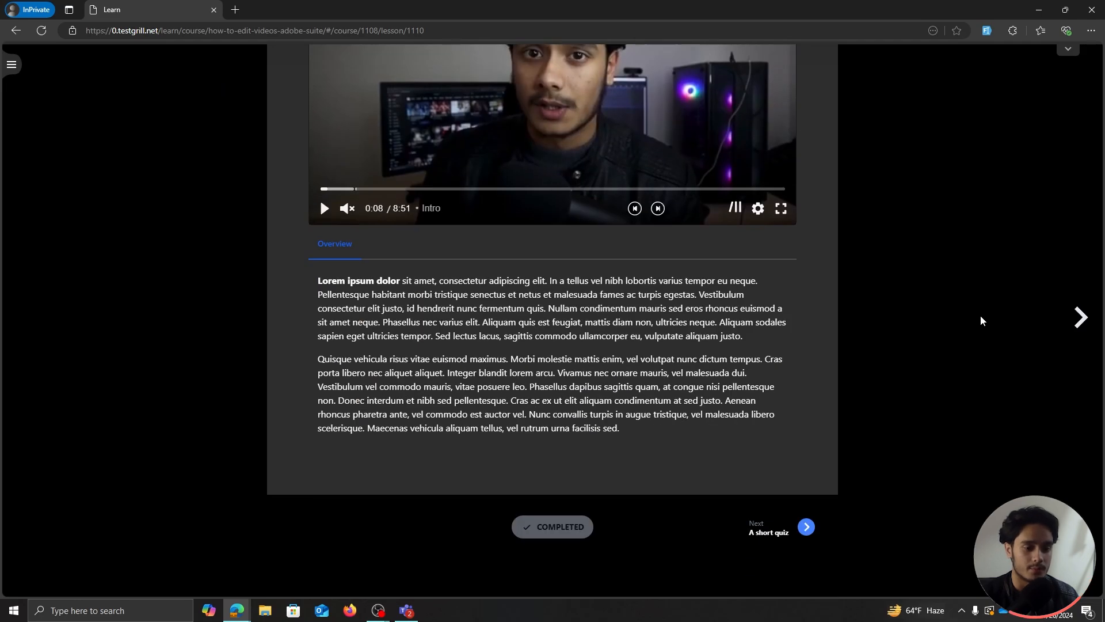
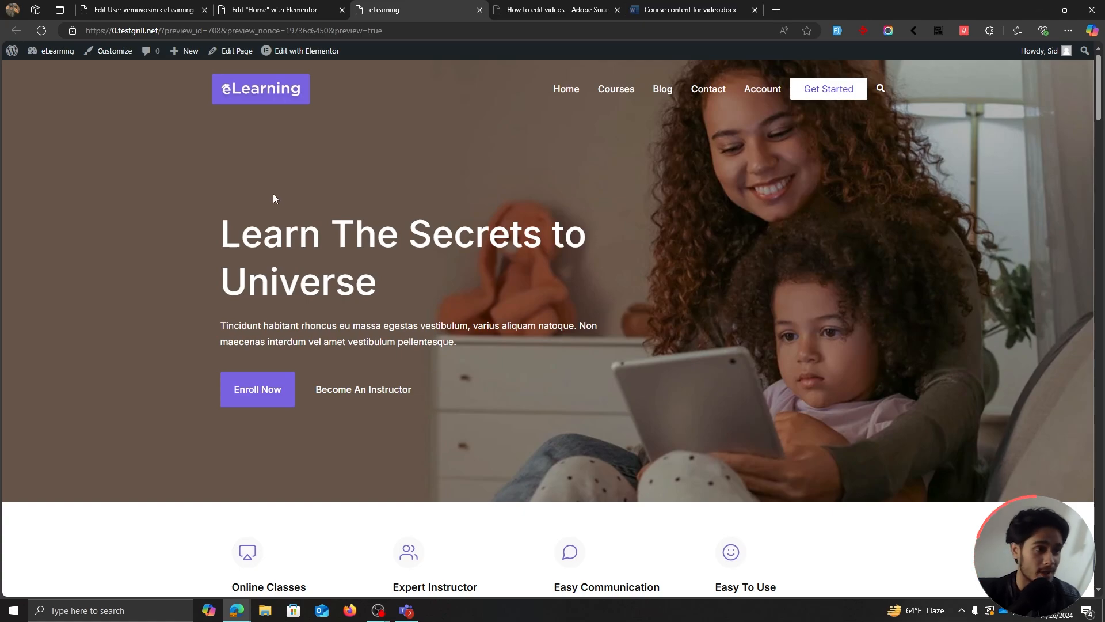
Close the site preview and the Home page's Elementor editor, and open the theme customizer from the WordPress dashboard.
click(274, 11)
click(480, 10)
click(100, 10)
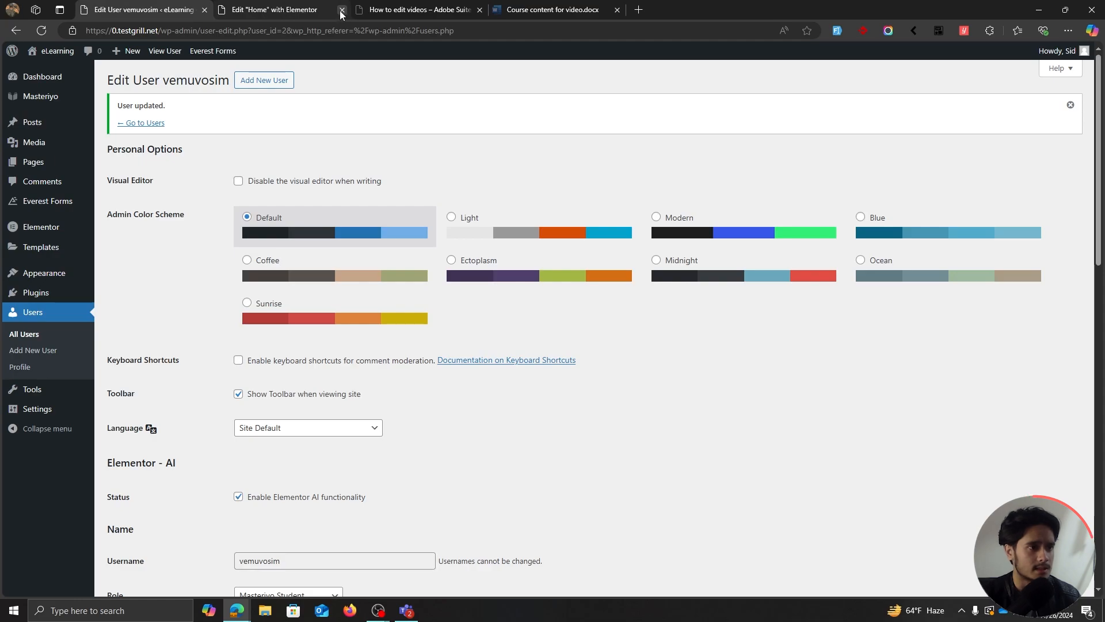
click(341, 10)
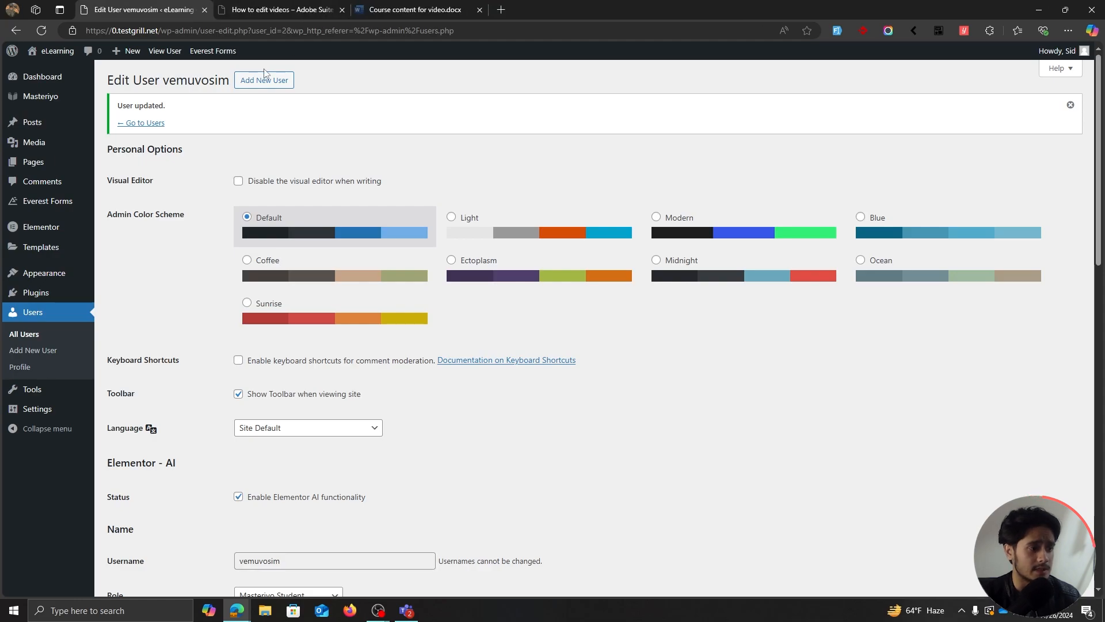
mouse_move(46, 276)
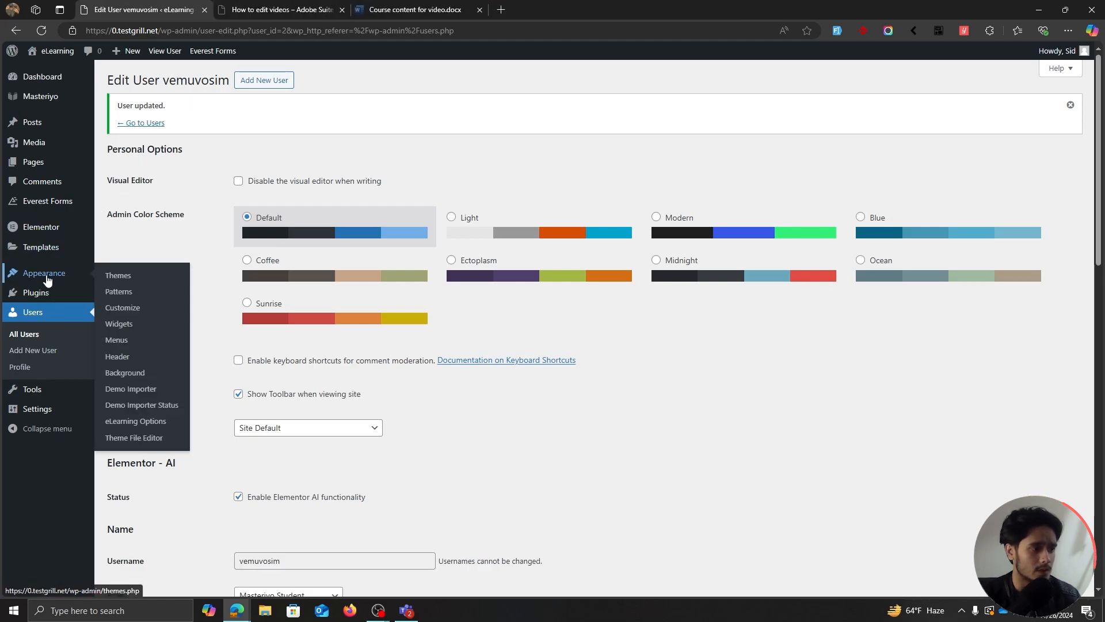
click(139, 310)
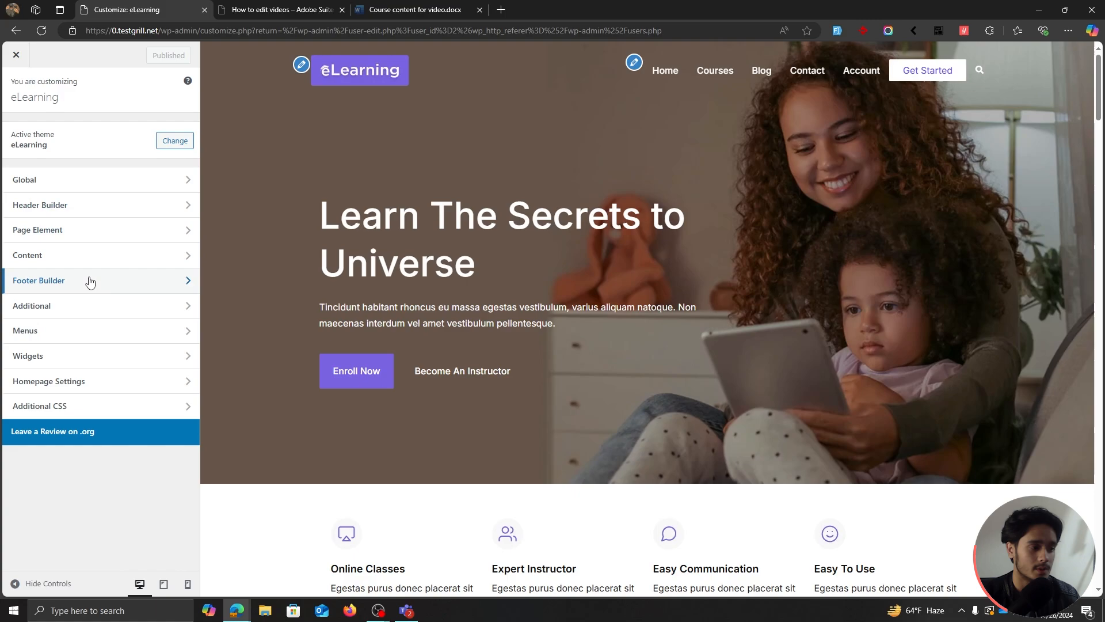
In the desktop header, move Site Title & Logo to the top row's centre and Primary Menu to the main row's centre, and check the live homepage.
click(86, 205)
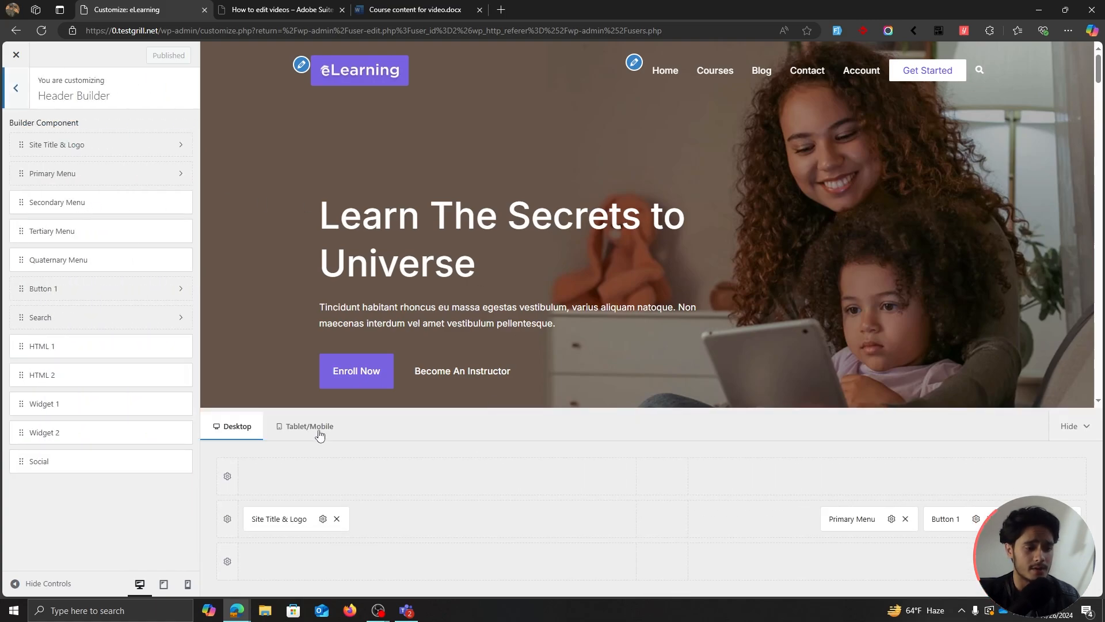
drag(284, 519, 657, 519)
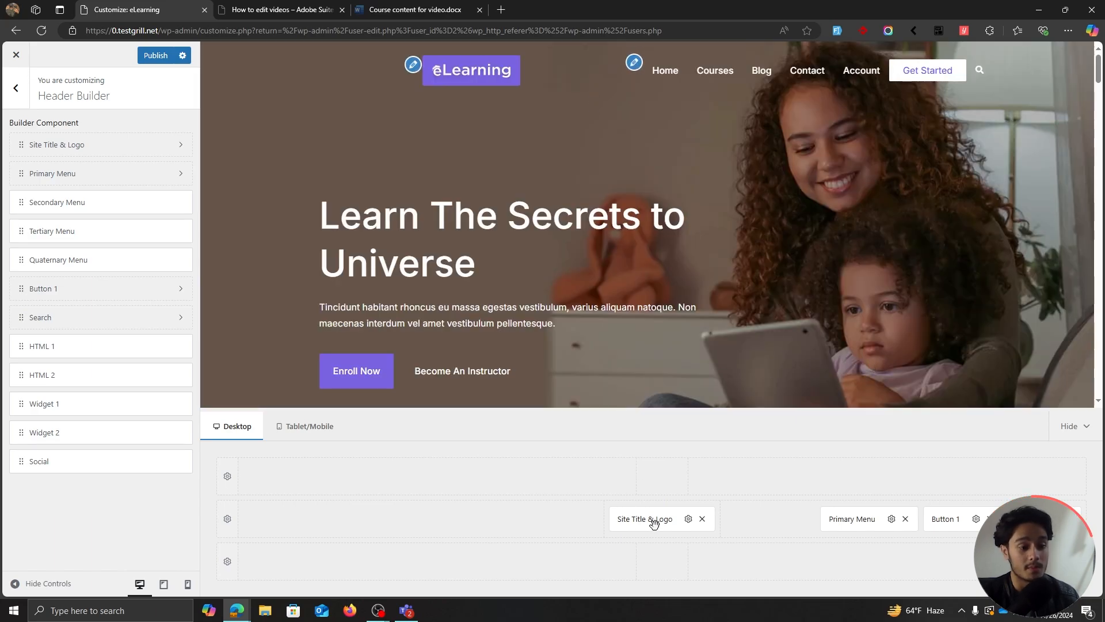
drag(654, 522, 652, 478)
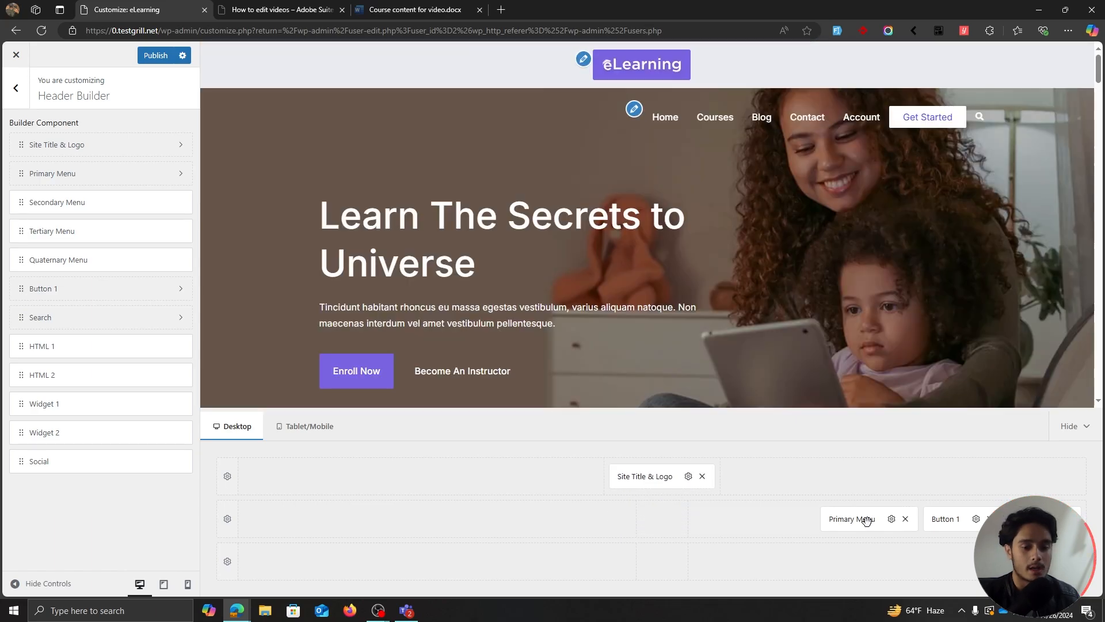
drag(866, 519, 666, 514)
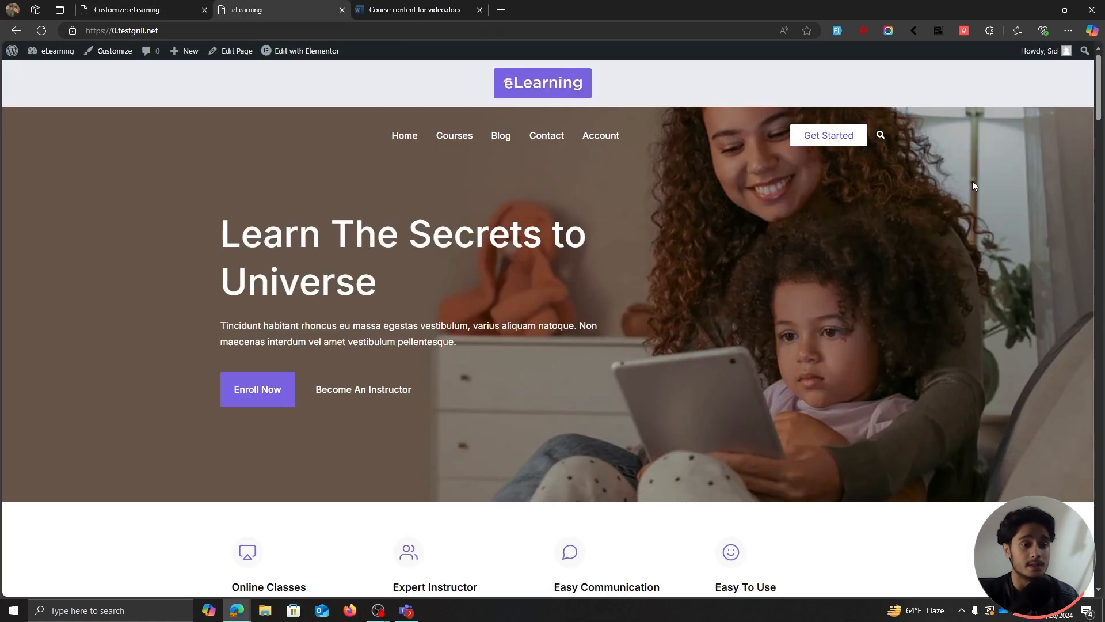
scroll(1007, 337, down, 10)
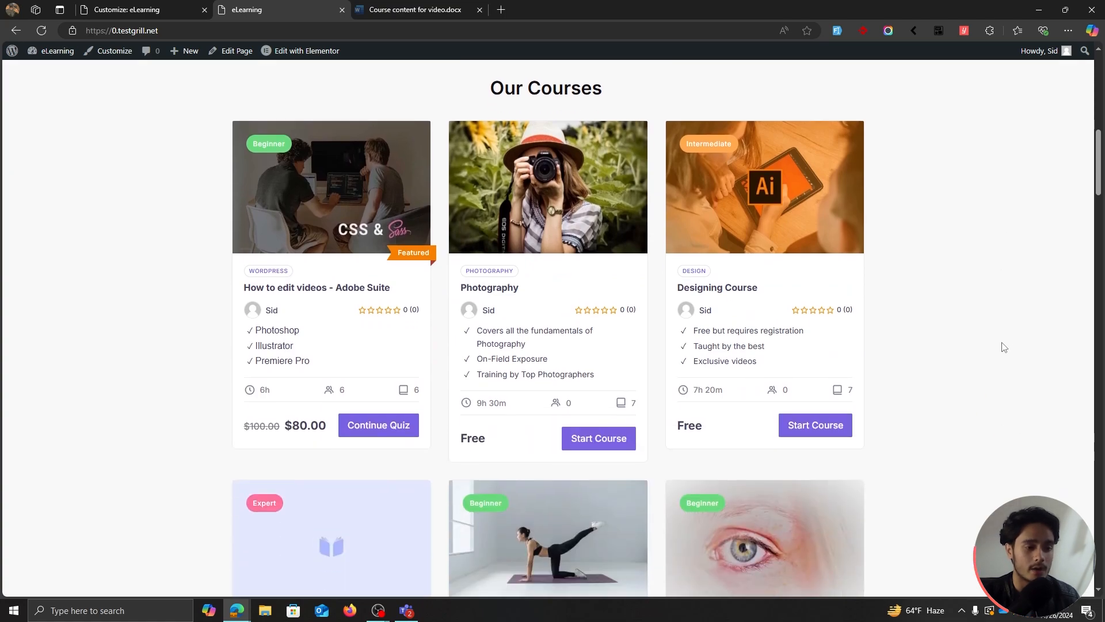
scroll(1004, 347, down, 2)
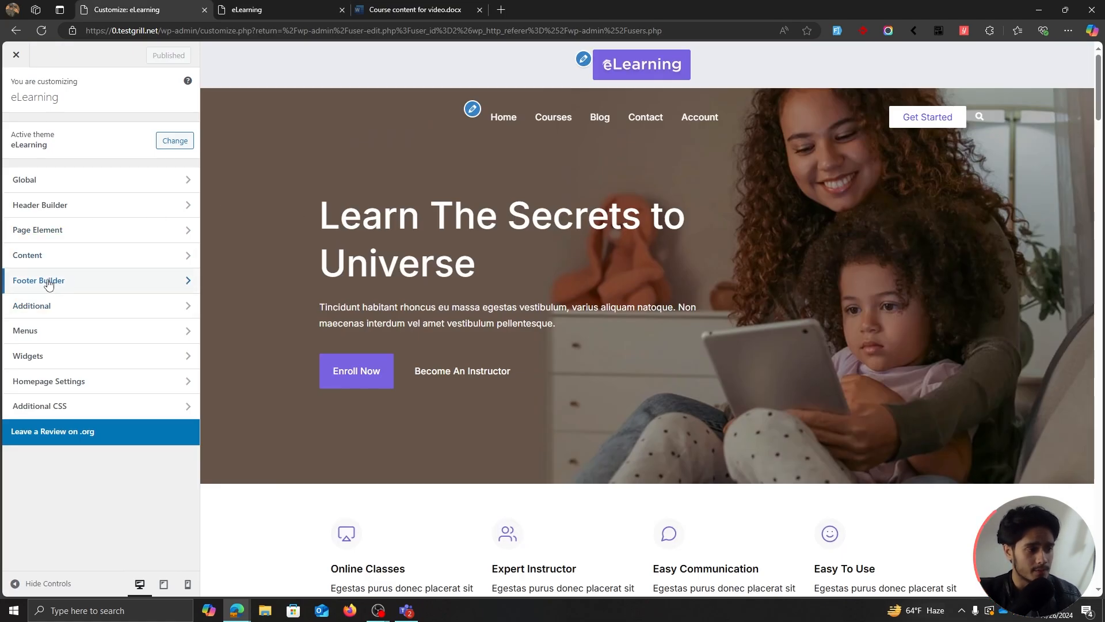
Open the footer builder, dismiss the block widgets introduction and open the Contact Us details in Footer Four for editing.
click(49, 282)
scroll(627, 282, down, 8)
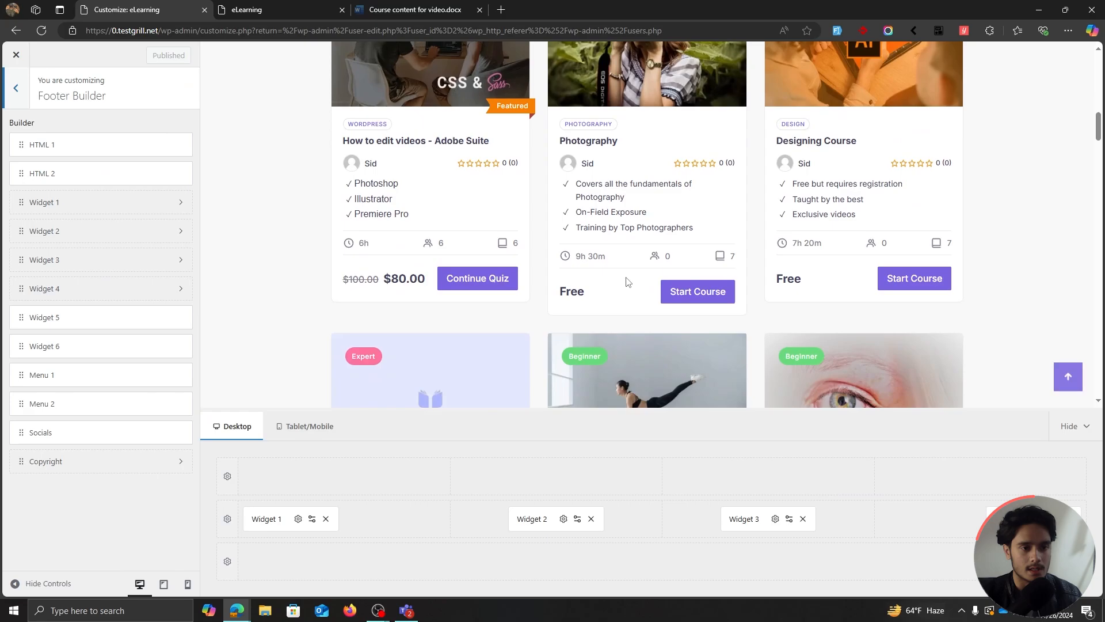
scroll(626, 282, down, 15)
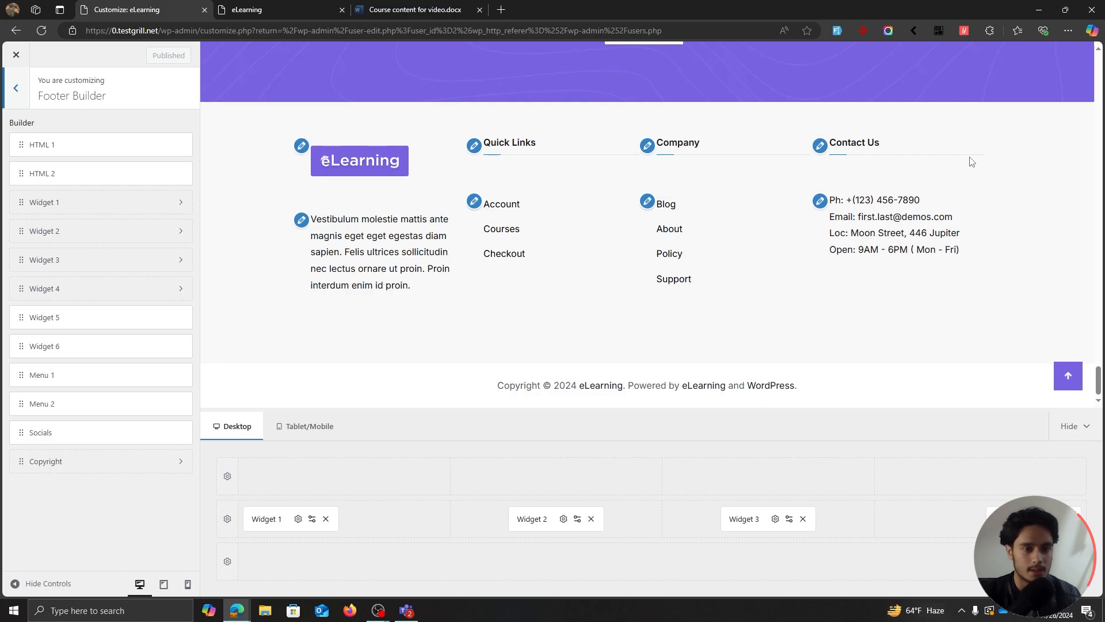
click(820, 201)
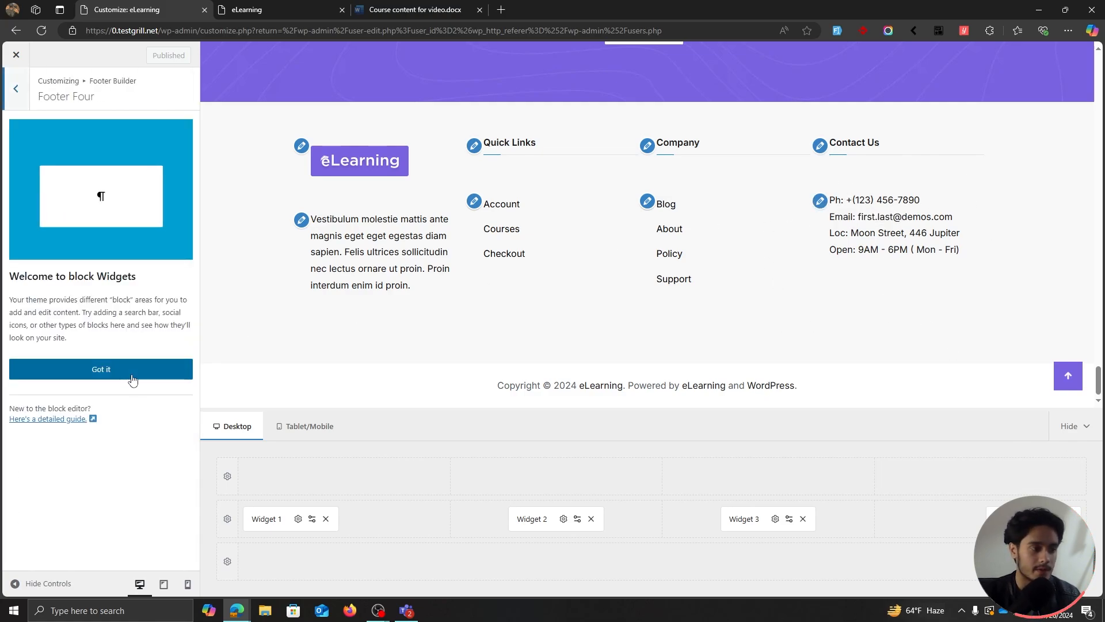
click(101, 369)
click(145, 255)
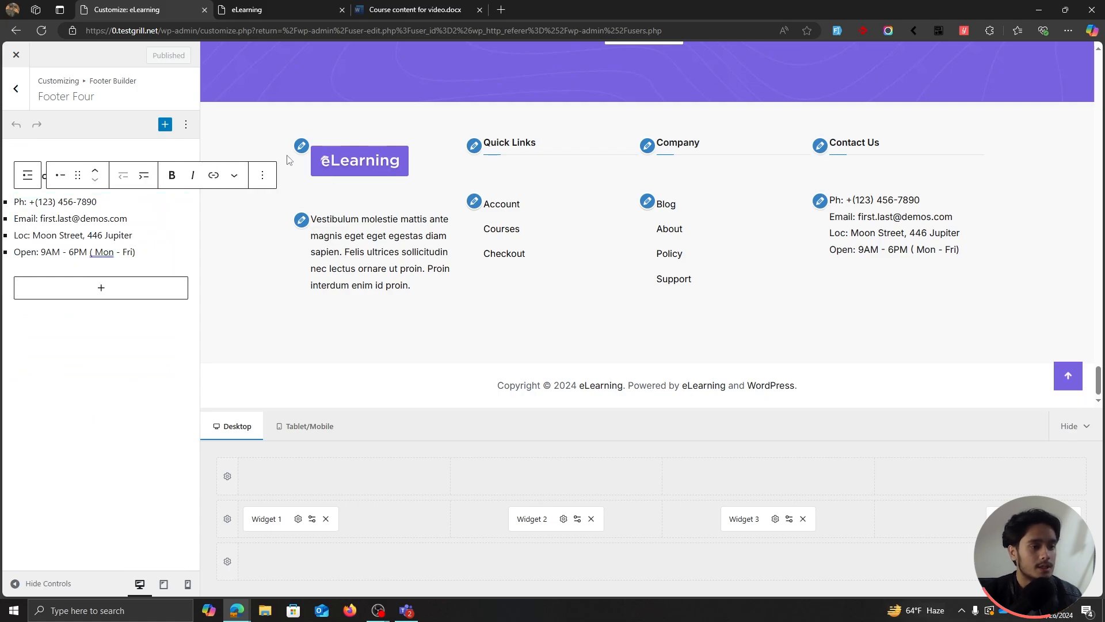
Try Widget 1 beside Widget 3 in the footer's main row and return it to the first column.
drag(276, 520, 796, 521)
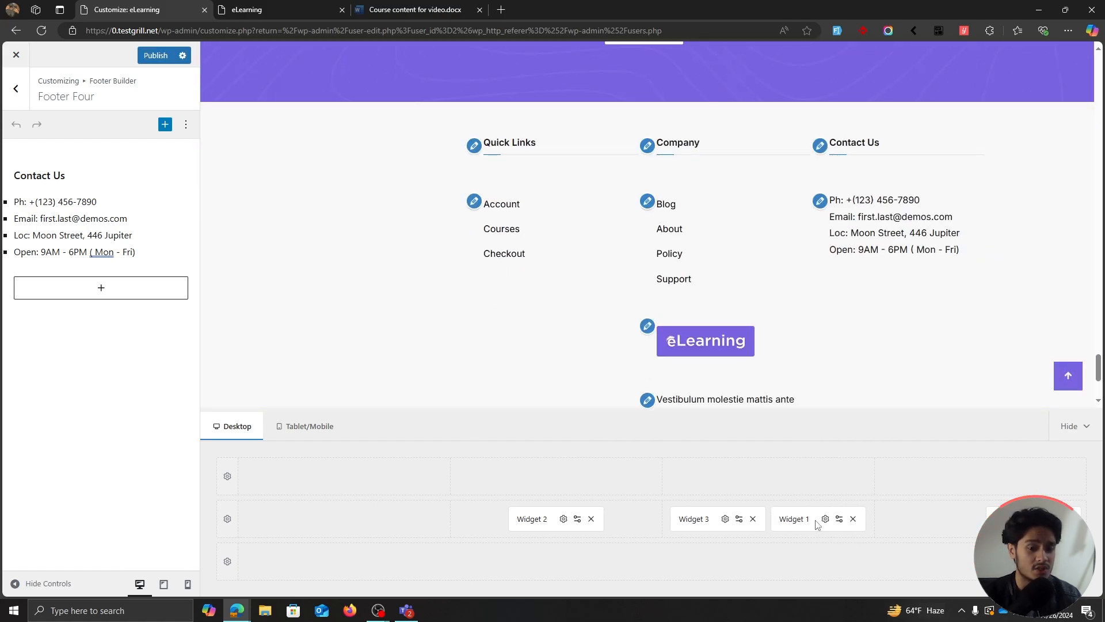
drag(802, 520, 301, 523)
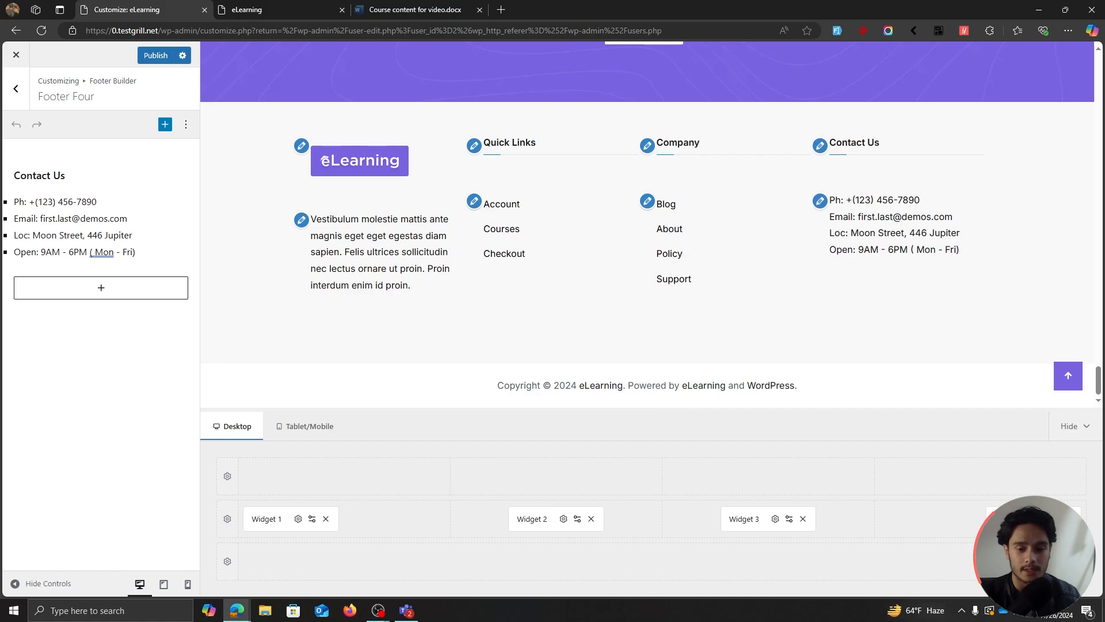
Remove "Powered by {theme-link} and {wp-link}." from the footer's copyright text and publish the customizer changes.
click(1040, 561)
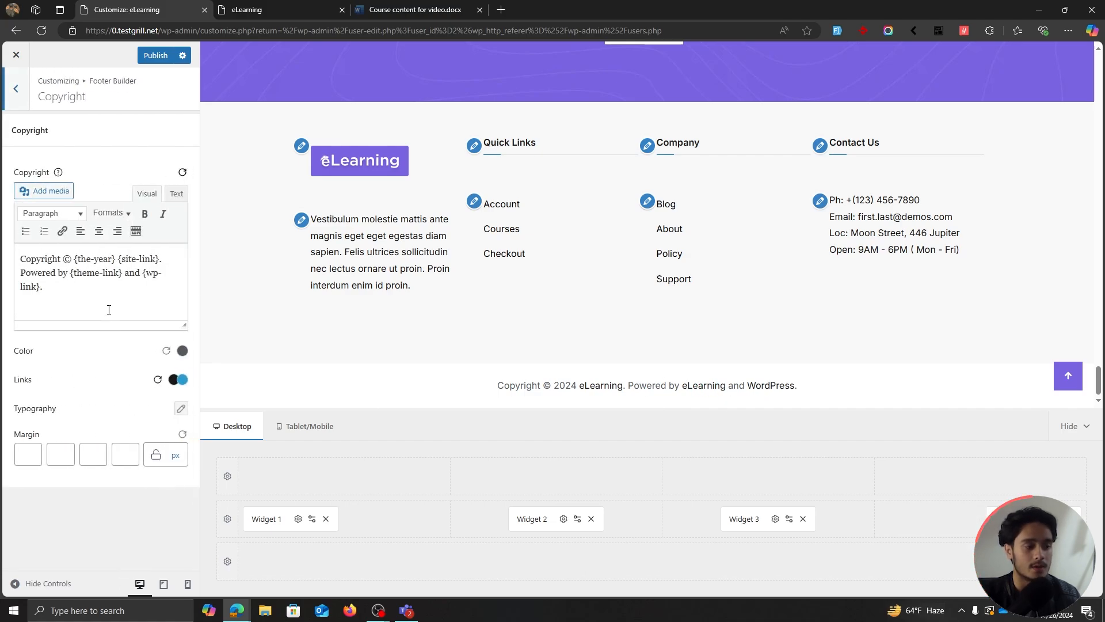
drag(61, 287, 22, 278)
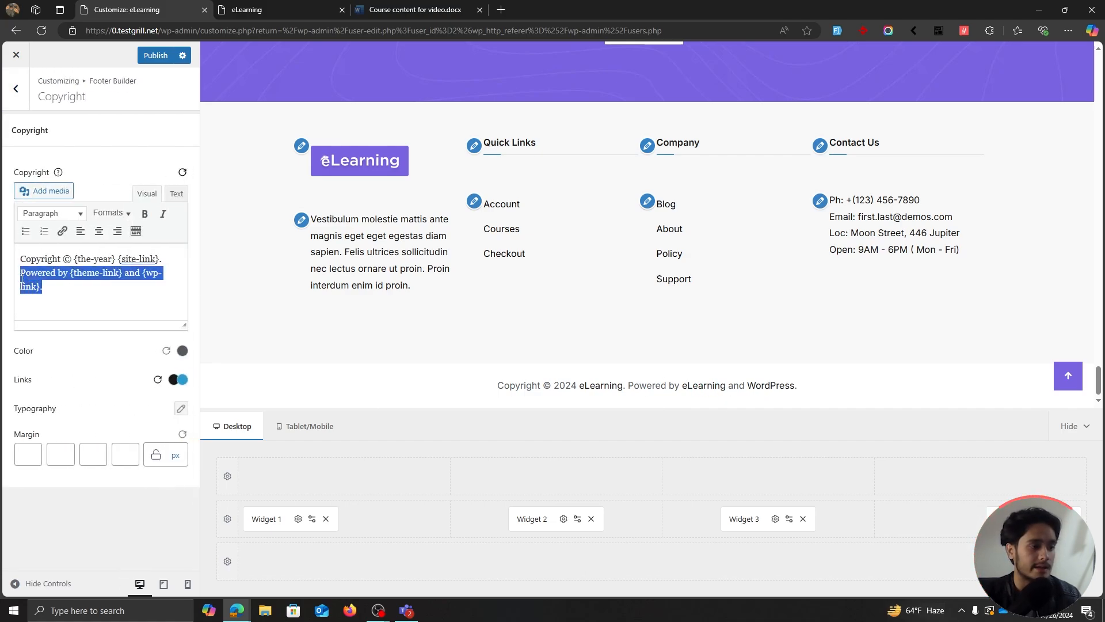
key(BackSpace)
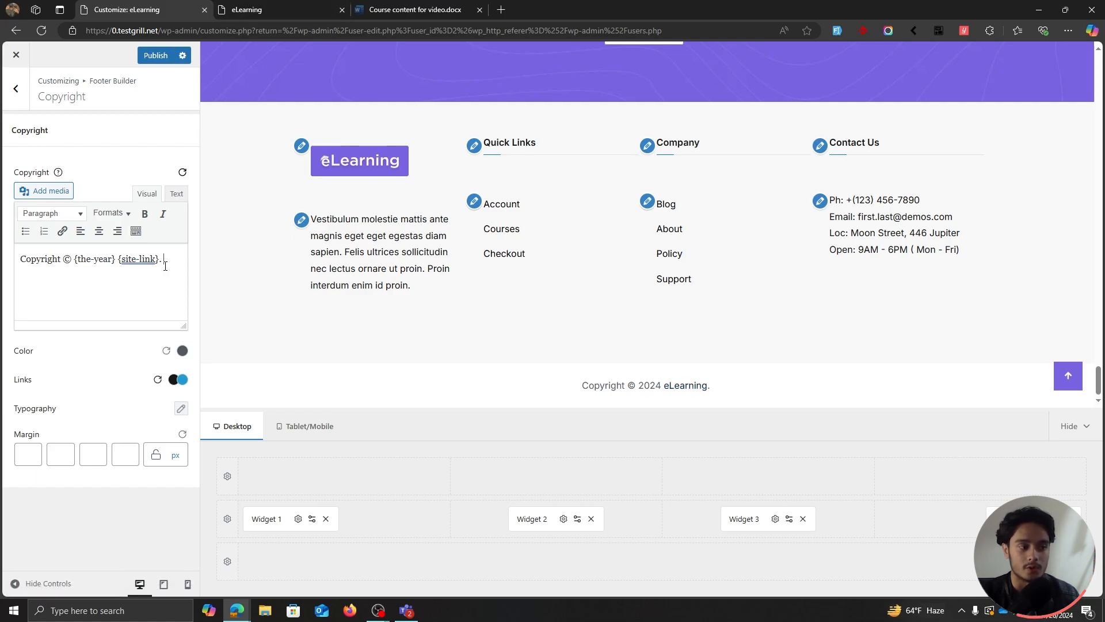
drag(115, 259, 75, 263)
click(114, 258)
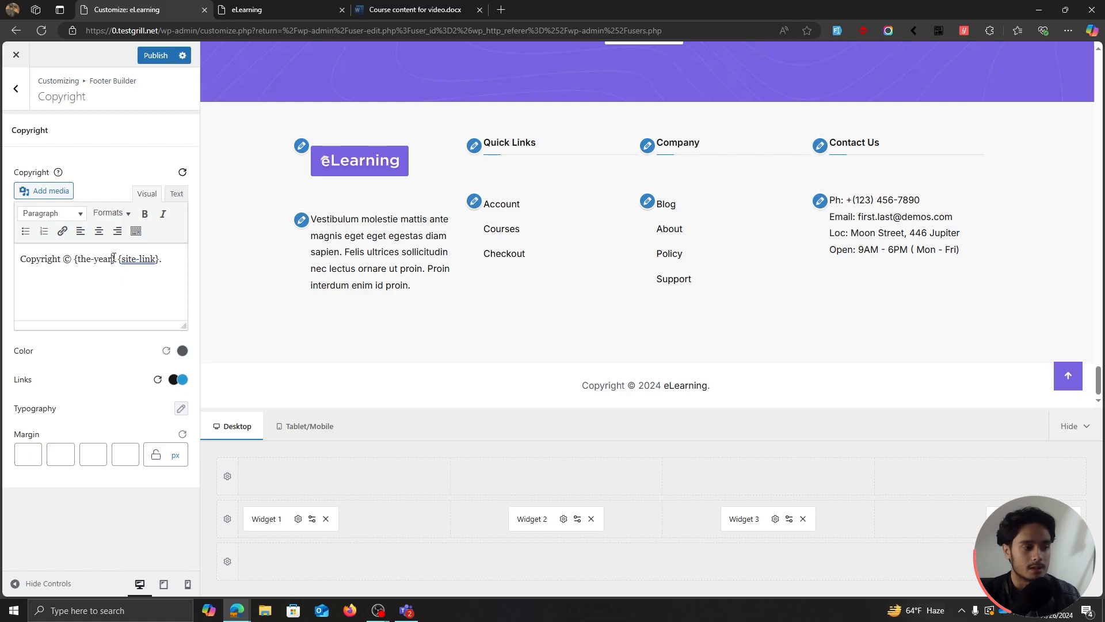
click(156, 55)
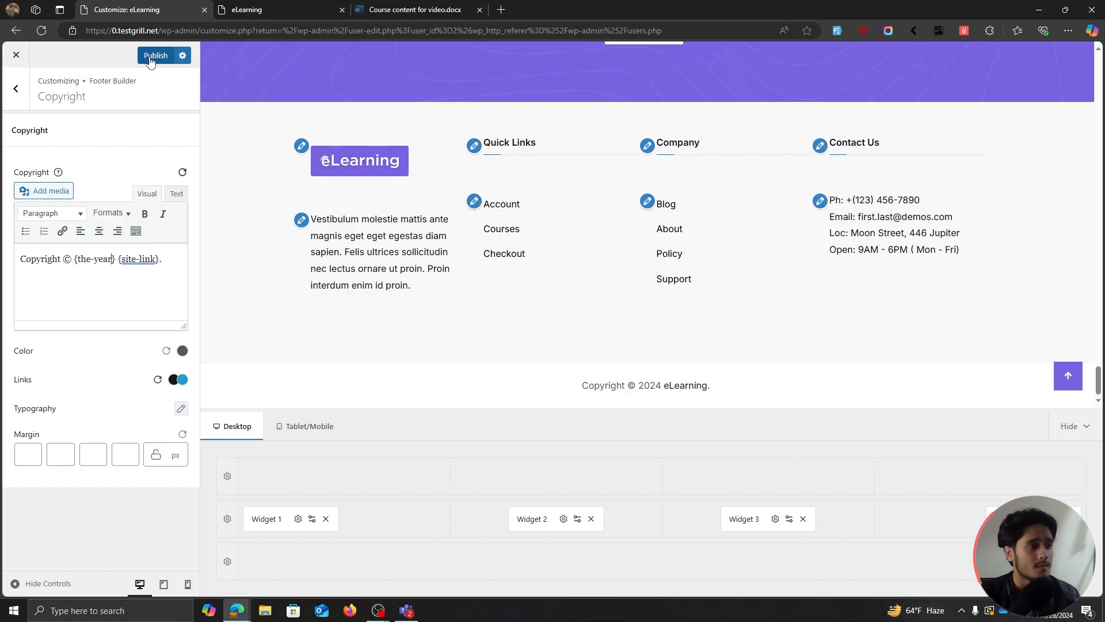
Review the "How to edit videos - Adobe Suite" course page, including its overview and curriculum.
scroll(543, 317, up, 8)
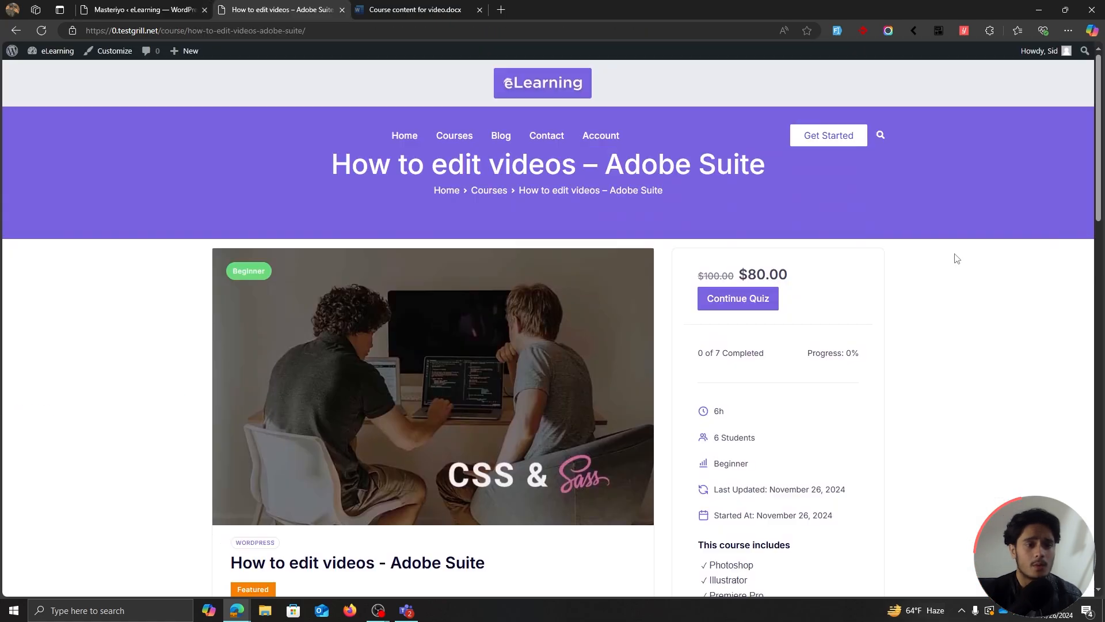
scroll(957, 259, down, 8)
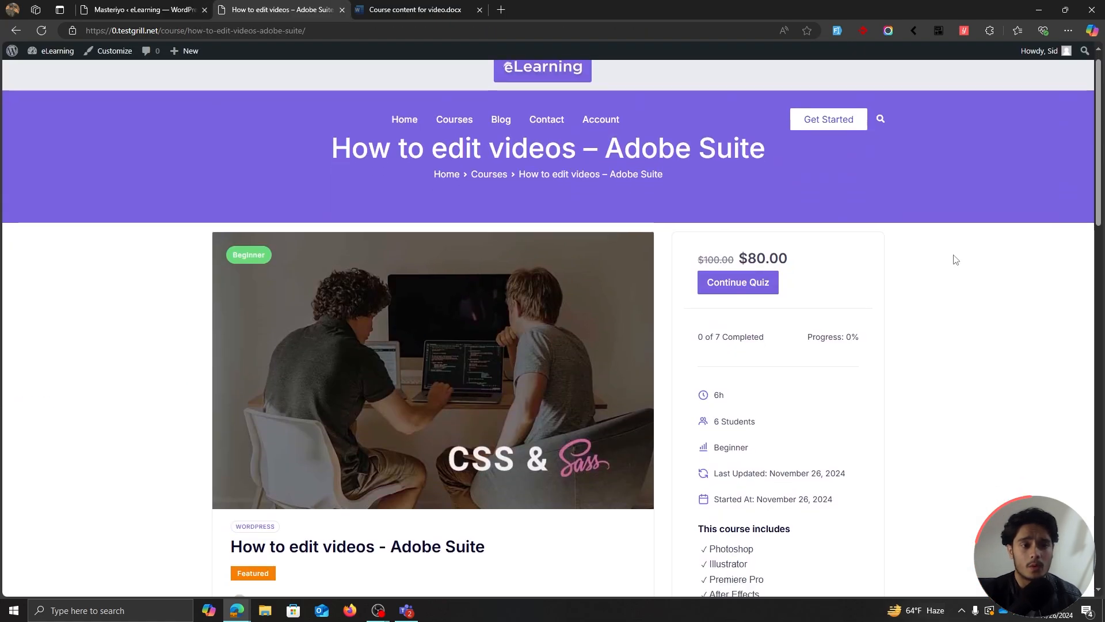
scroll(876, 257, up, 2)
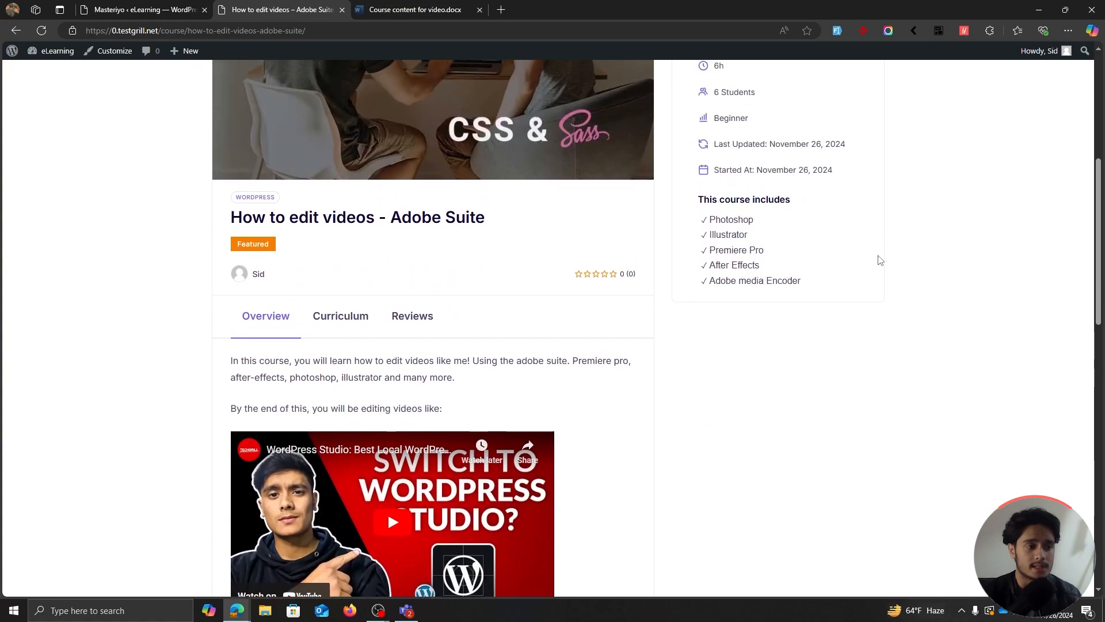
click(320, 324)
scroll(844, 330, down, 2)
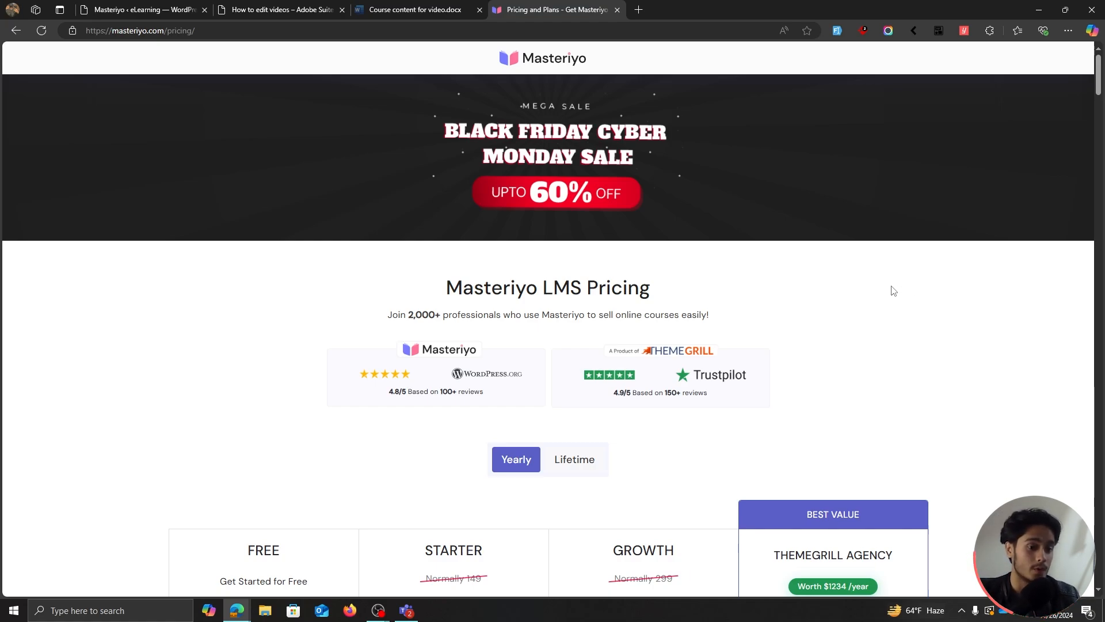
Look through the yearly plans on the Masteriyo pricing page and open the full feature comparison.
scroll(889, 289, down, 3)
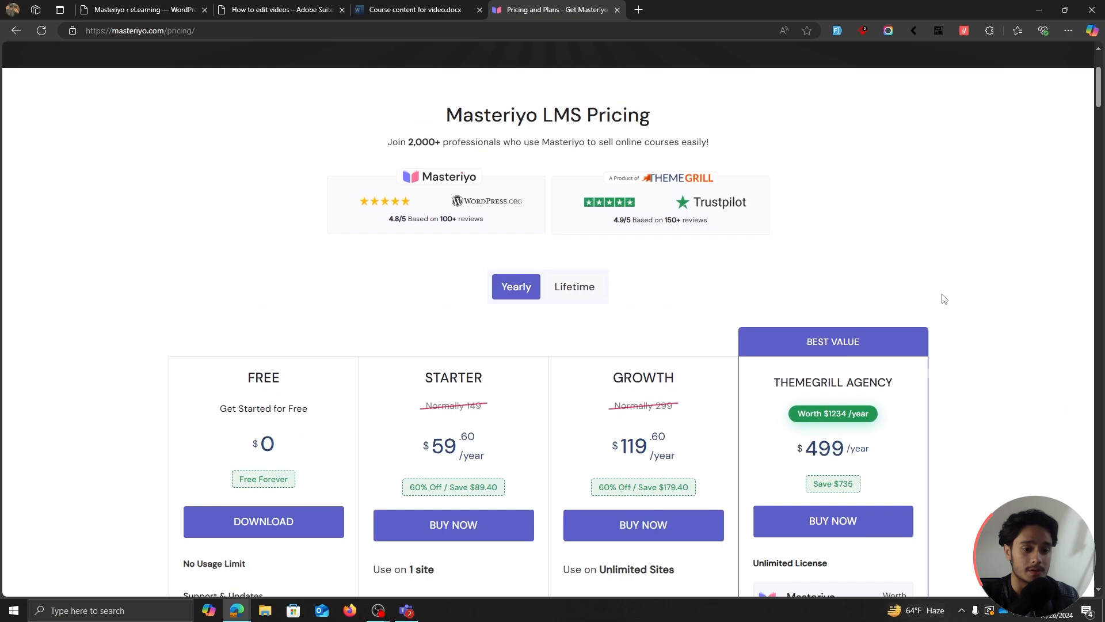
scroll(944, 299, down, 6)
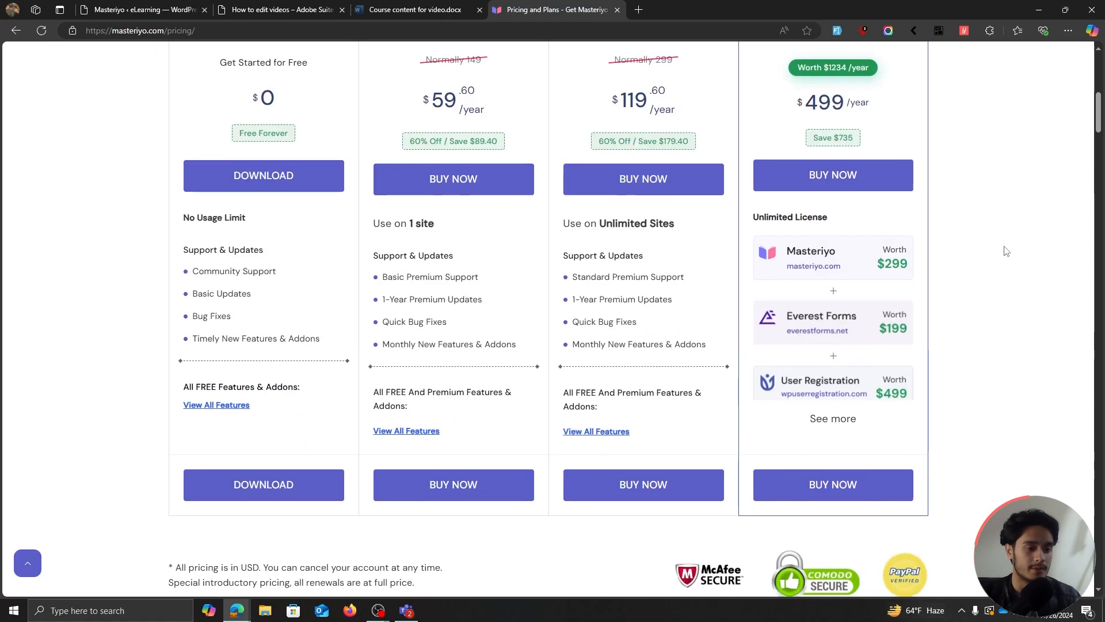
scroll(932, 248, down, 3)
click(383, 201)
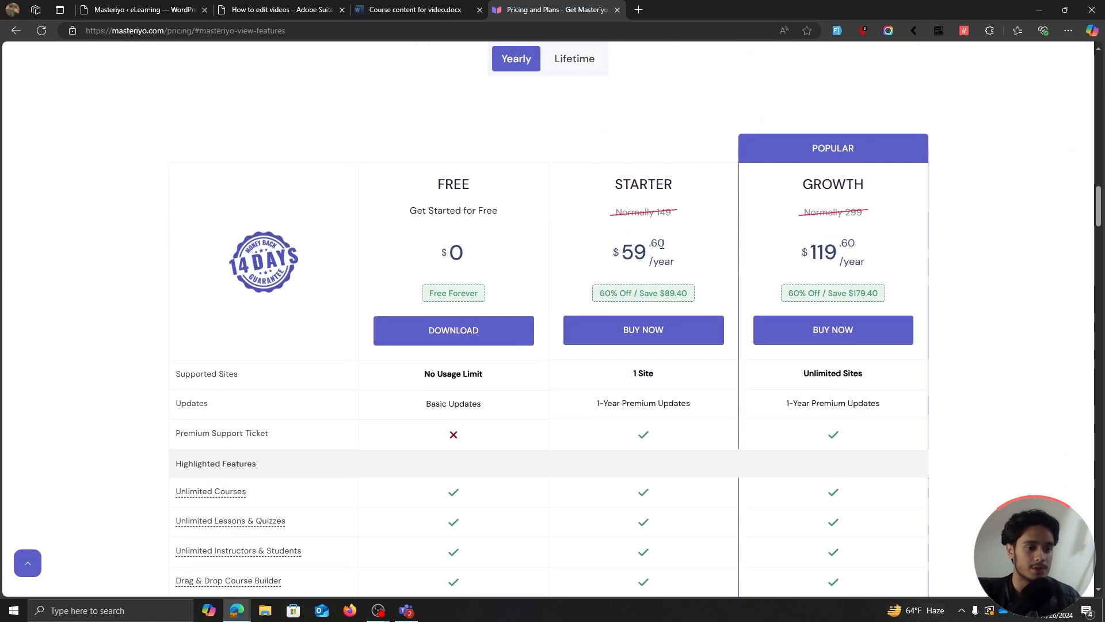
Examine the Free, Starter and Growth feature comparison table, including the number of supported sites, down to its end.
scroll(719, 270, up, 6)
scroll(708, 341, down, 2)
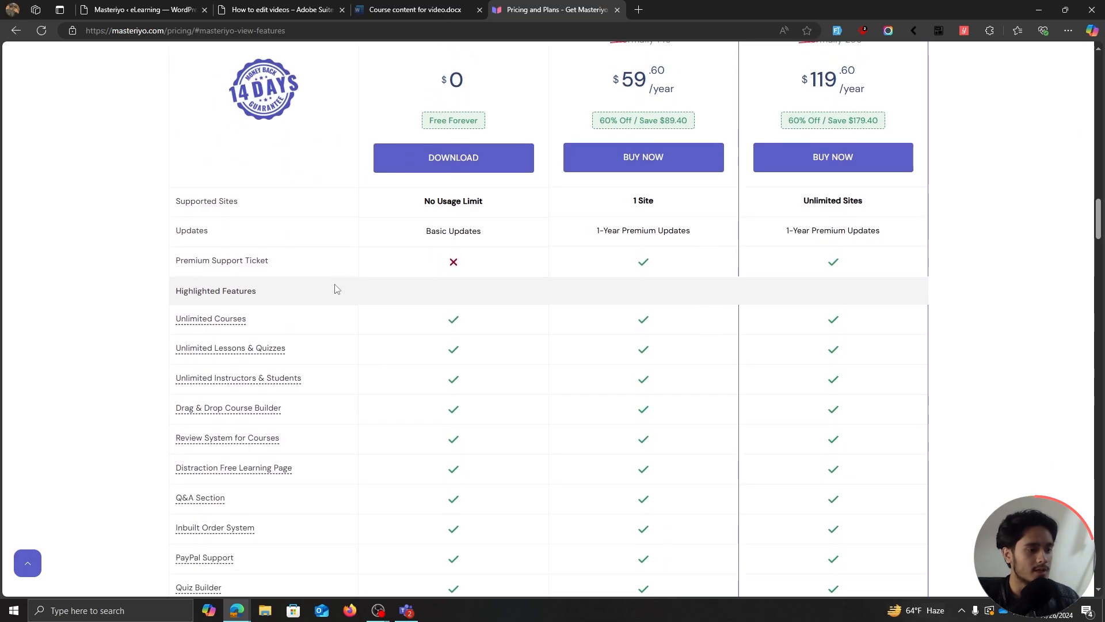
scroll(376, 286, up, 3)
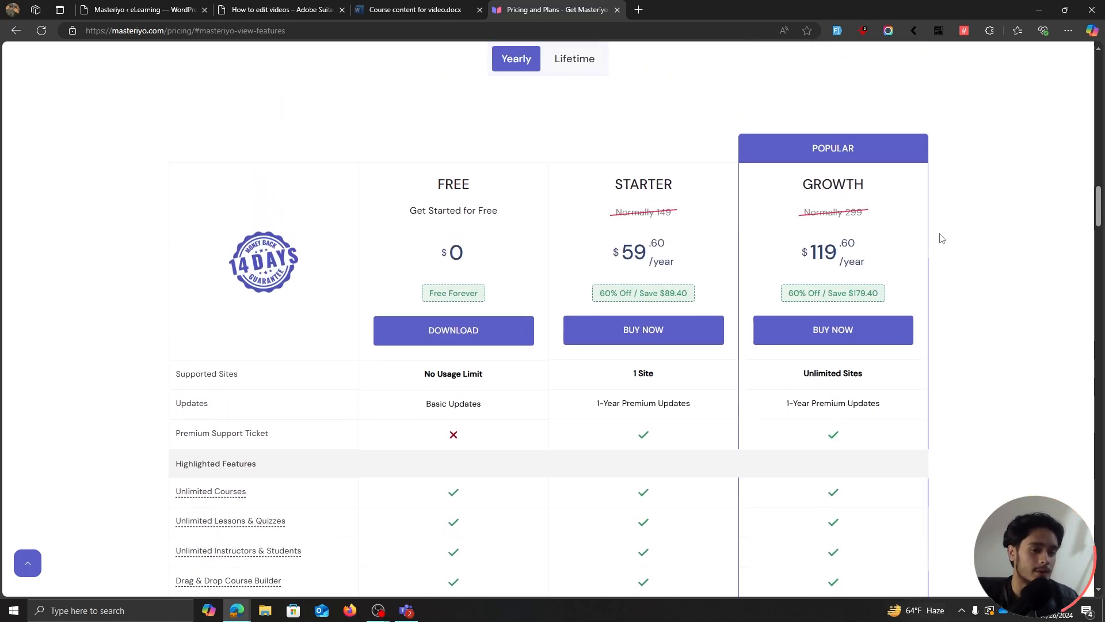
scroll(941, 238, down, 5)
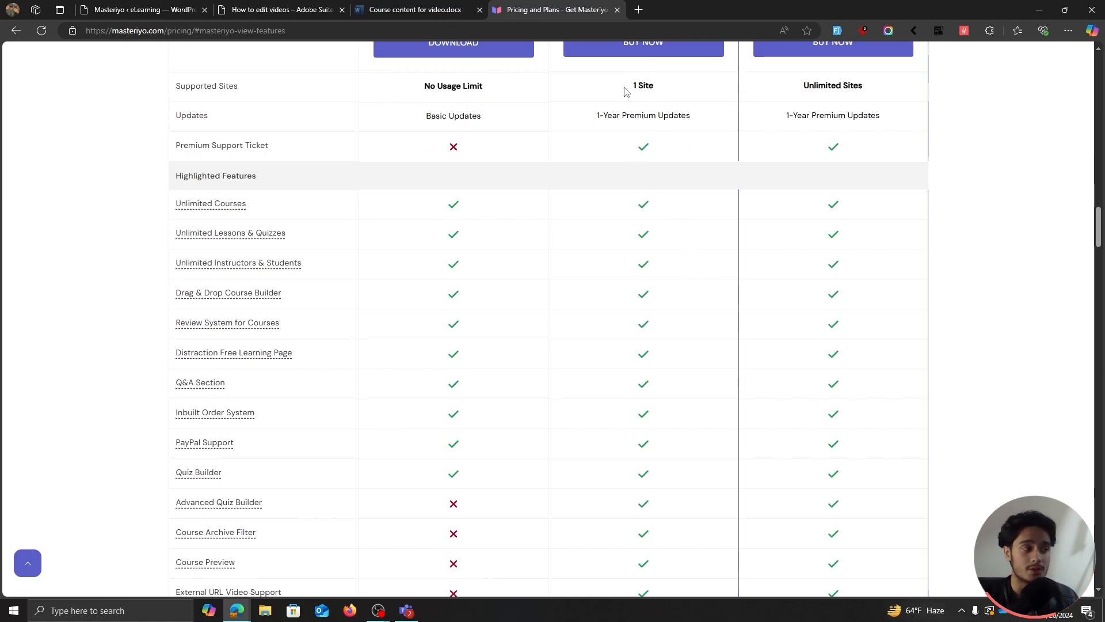
drag(627, 92, 684, 95)
click(771, 86)
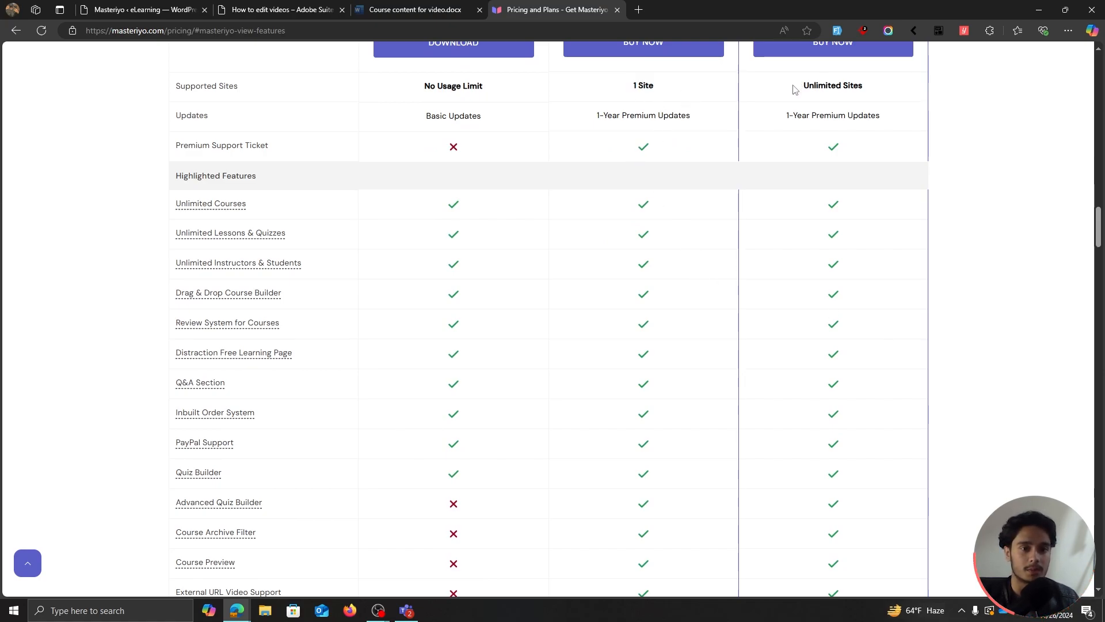
drag(793, 88, 902, 84)
click(965, 225)
scroll(971, 294, down, 15)
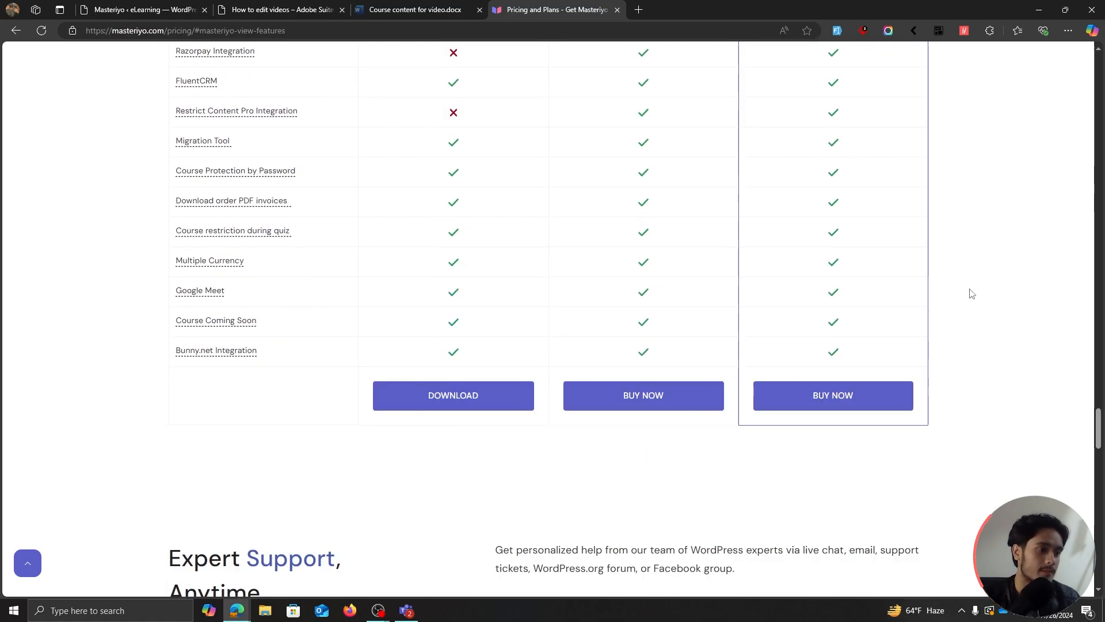
Open the Starter plan's checkout from the comparison table and the plugin upload form in the WordPress admin.
click(647, 396)
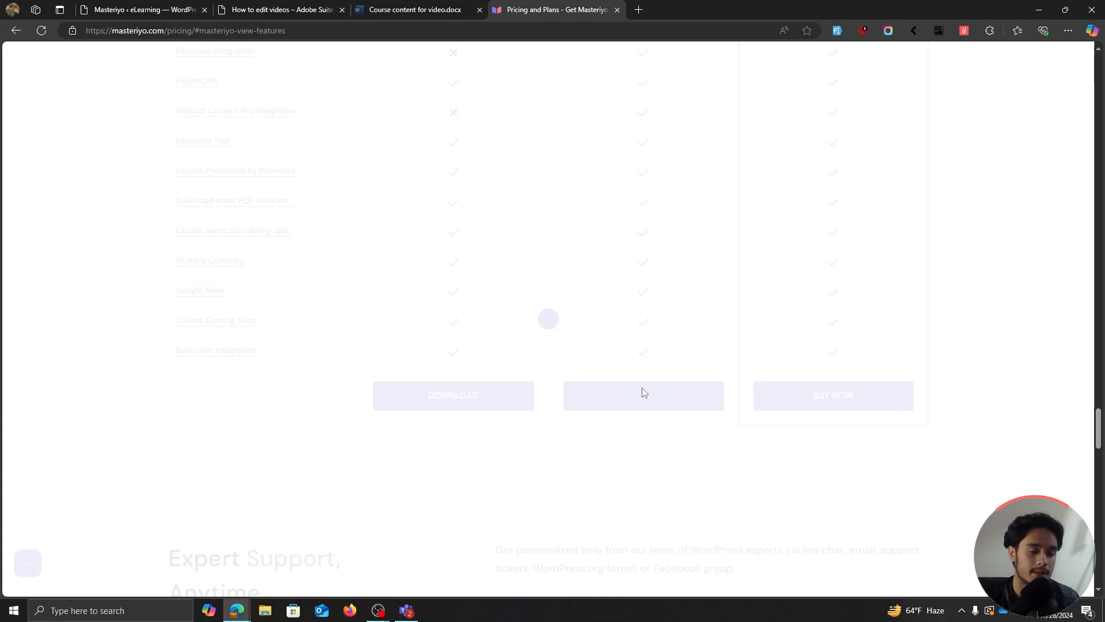
click(144, 10)
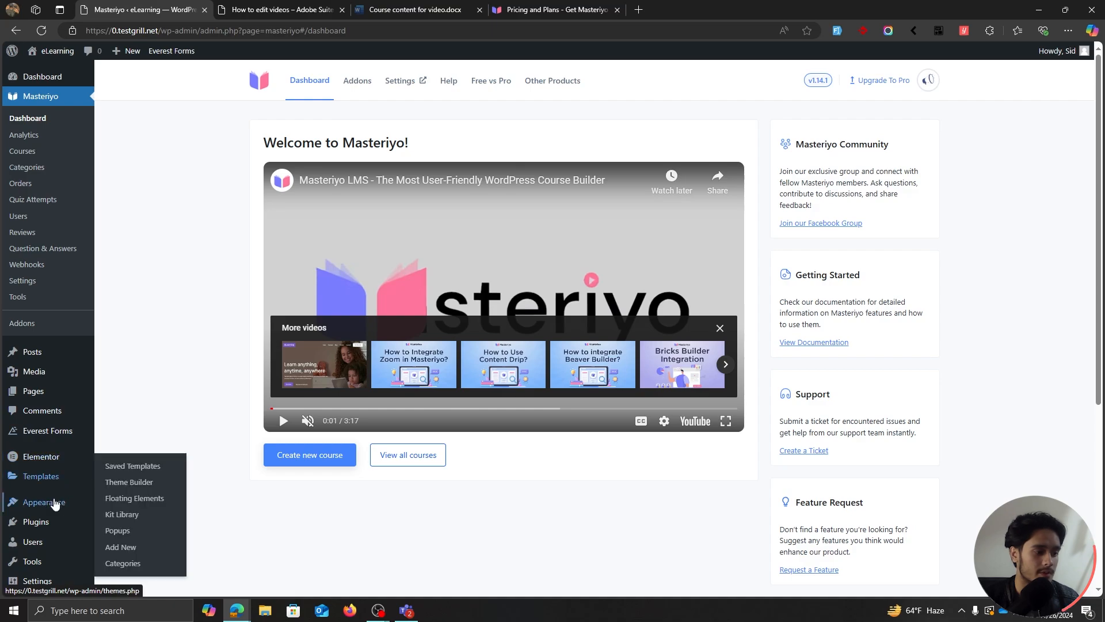
mouse_move(53, 518)
click(150, 543)
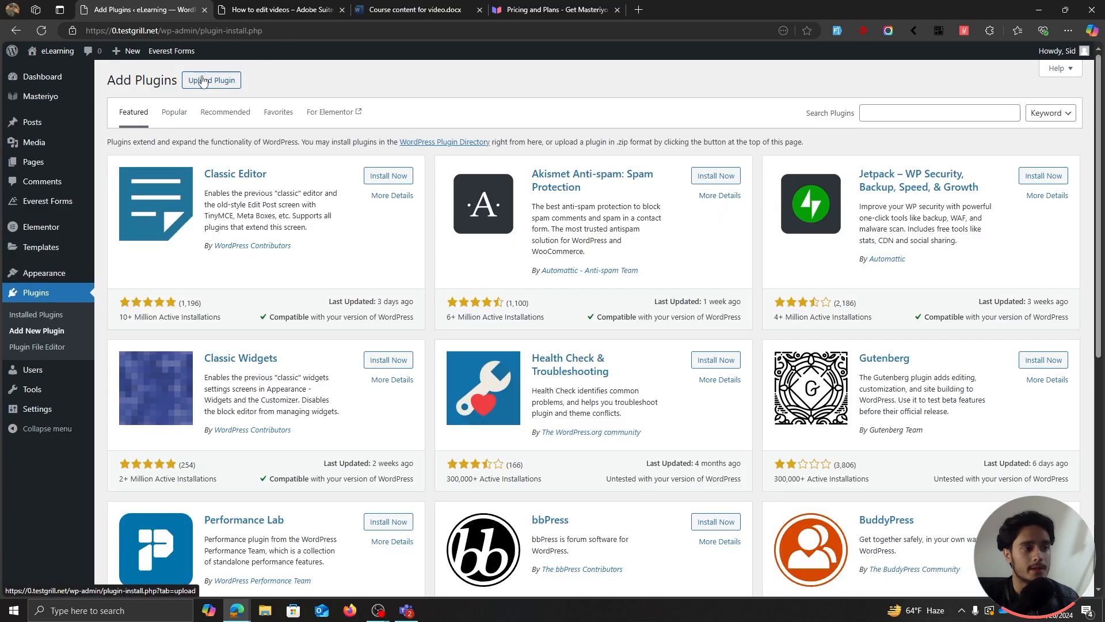
click(212, 80)
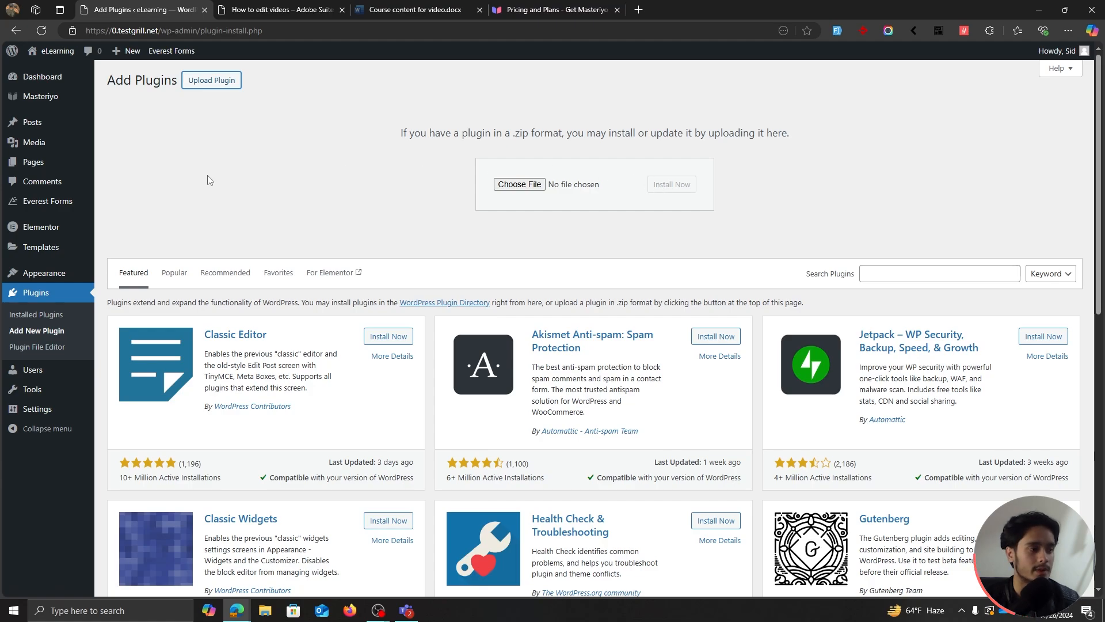
Browse the complete list of Masteriyo addons, from the Bricks and Elementor integrations down to the Pro-only addons.
mouse_move(44, 101)
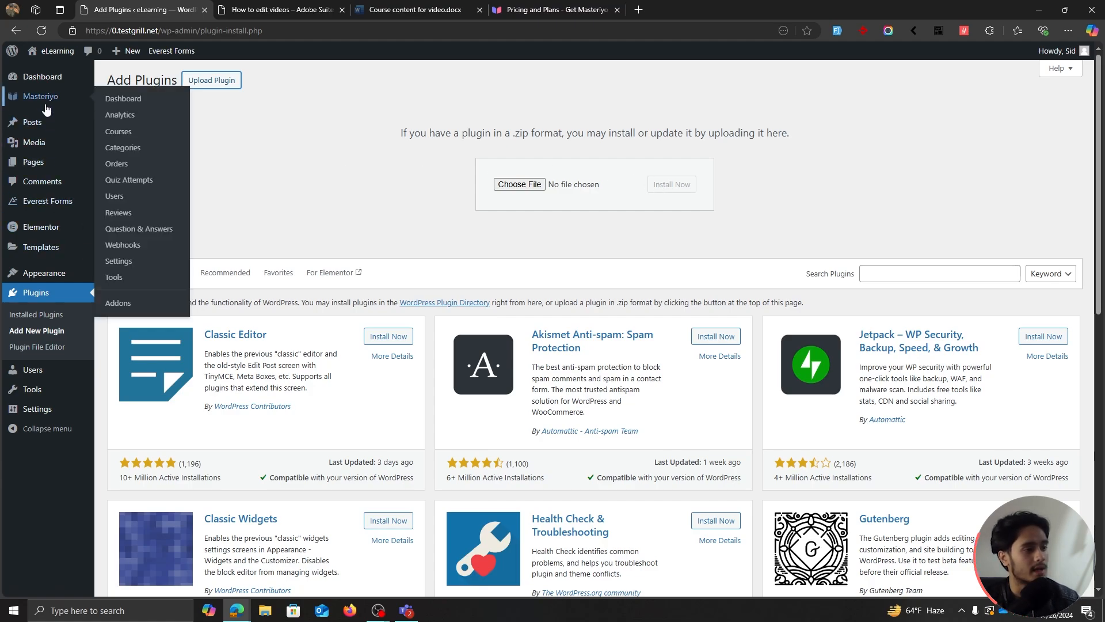
click(145, 311)
scroll(987, 407, down, 8)
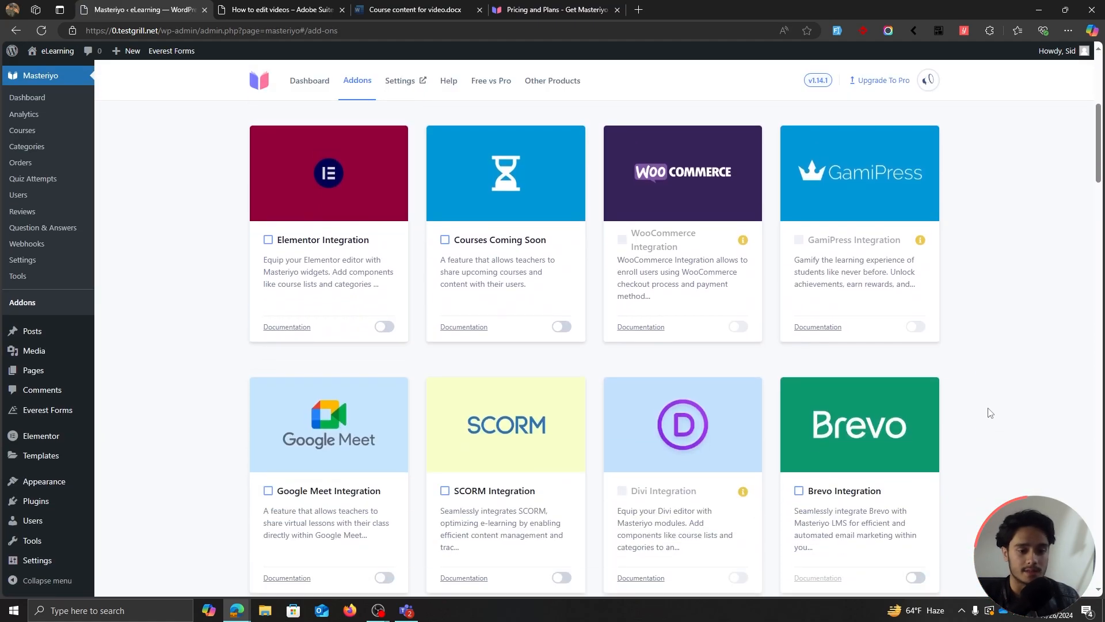
scroll(990, 412, down, 10)
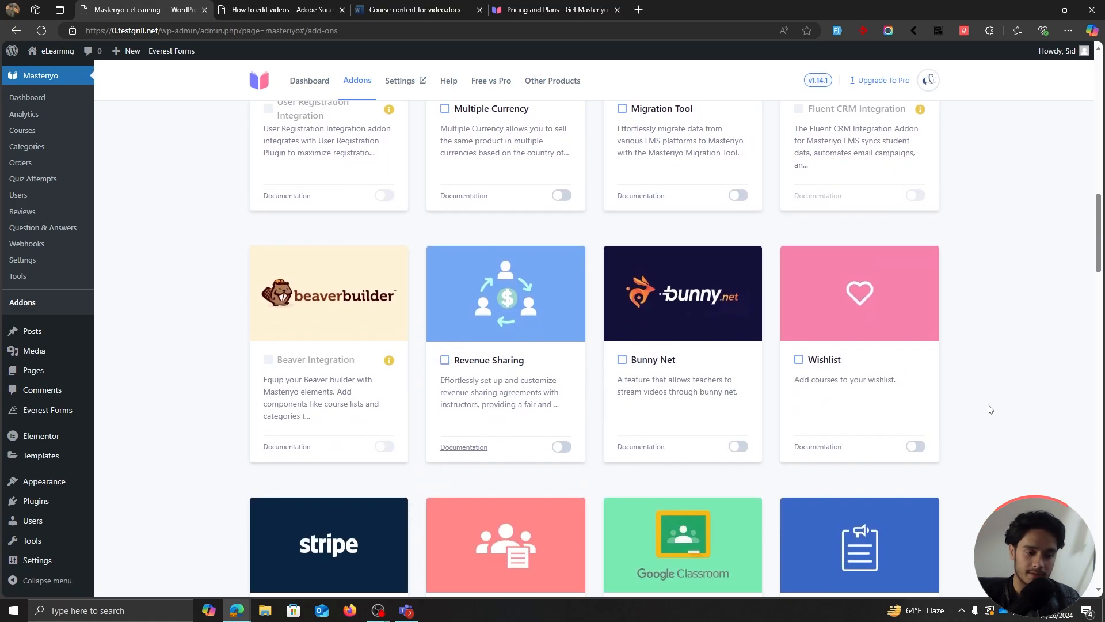
scroll(863, 397, down, 2)
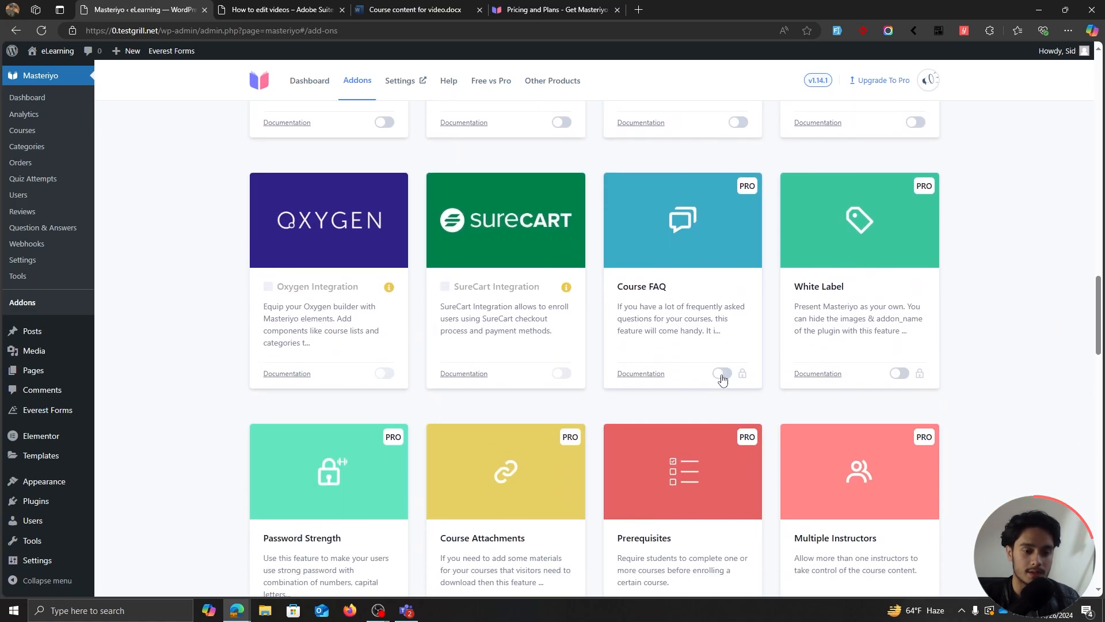
scroll(933, 389, down, 1)
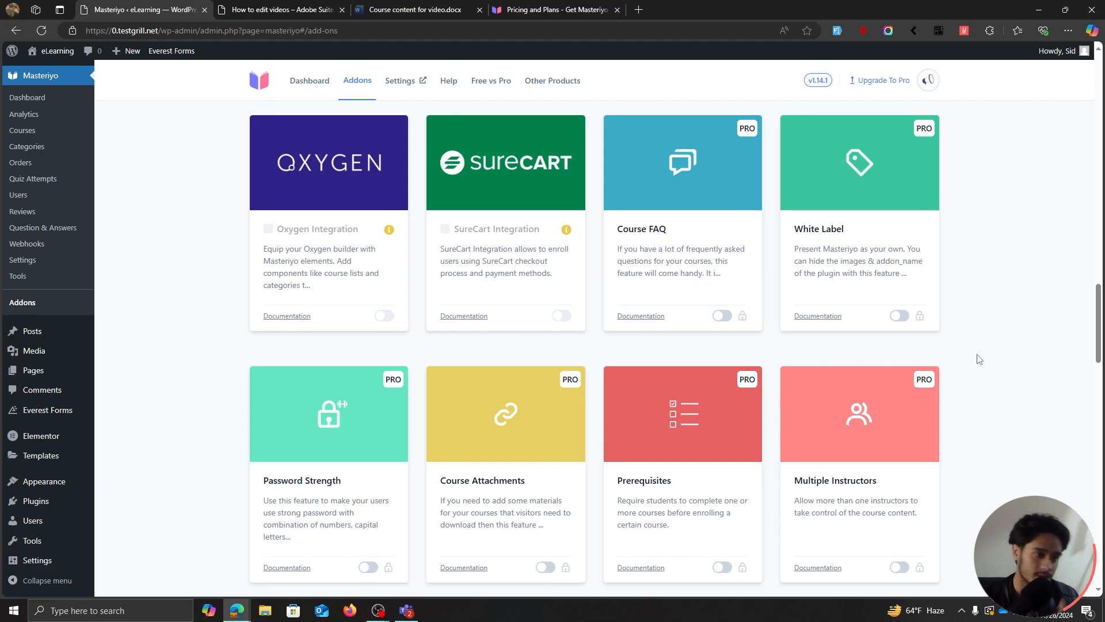
scroll(999, 419, up, 20)
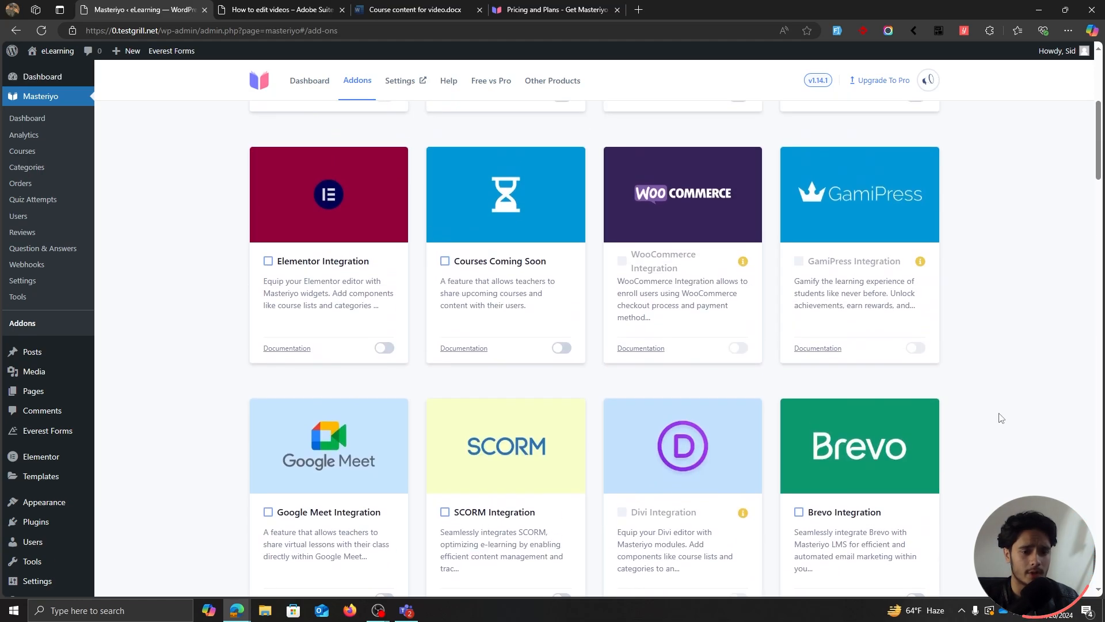
scroll(999, 417, up, 6)
scroll(999, 417, down, 2)
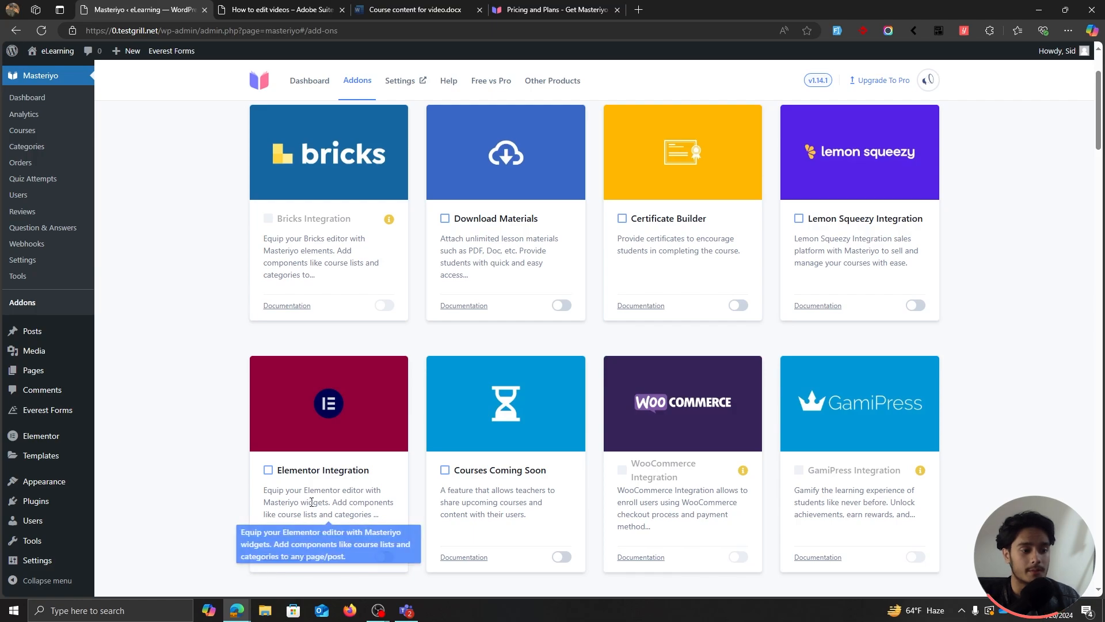
scroll(829, 246, up, 2)
scroll(165, 349, down, 4)
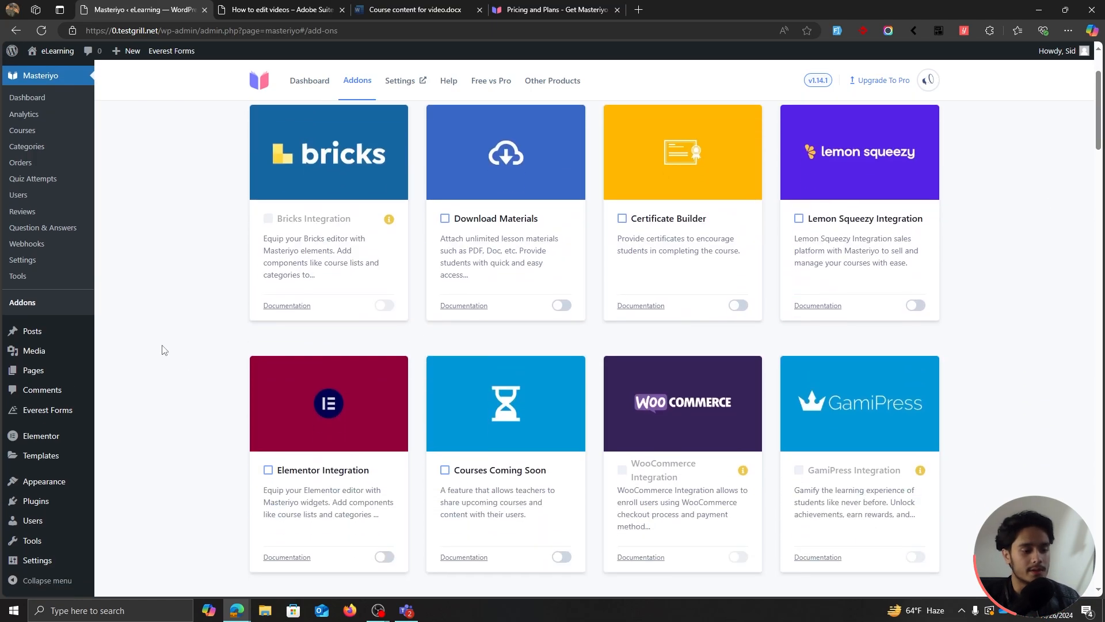
scroll(233, 452, up, 4)
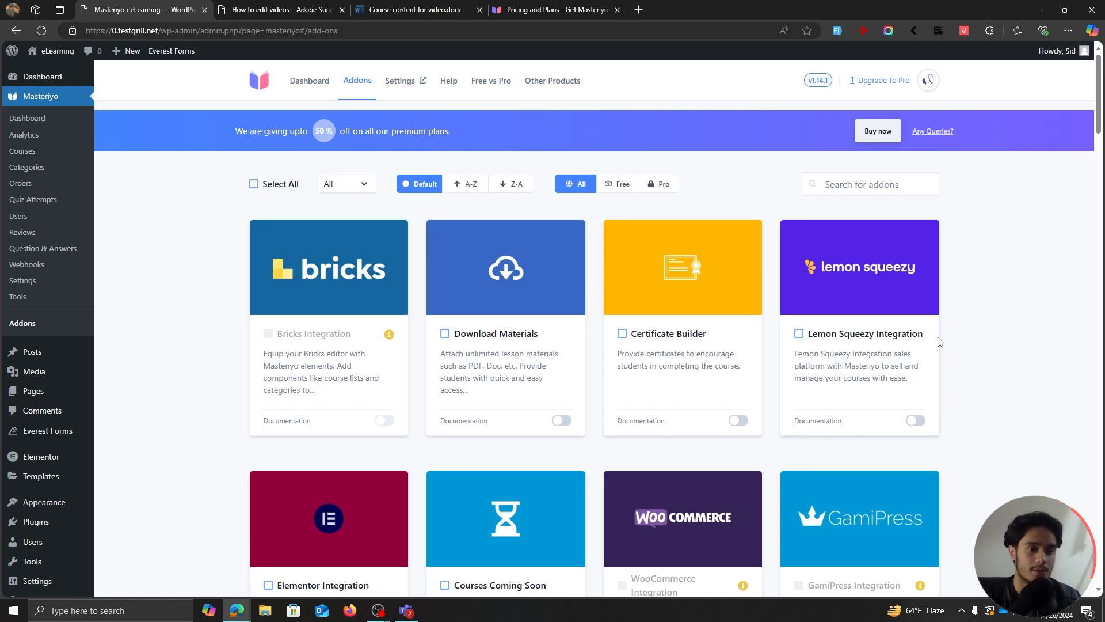
Filter the Masteriyo addons to Free and look through the filtered list to its end.
click(617, 184)
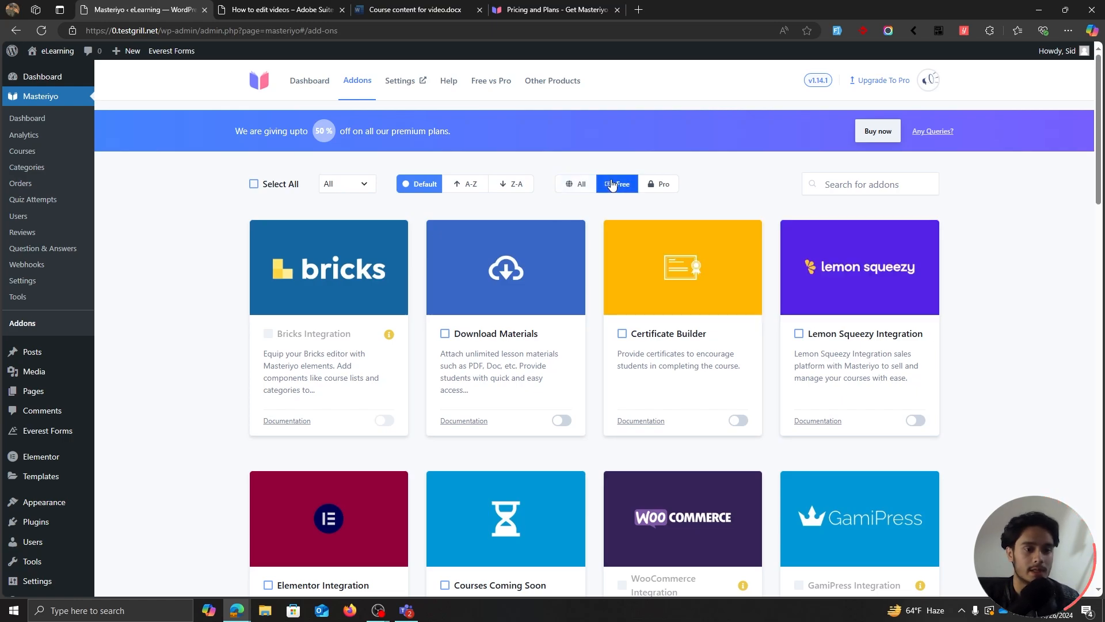
scroll(980, 298, down, 4)
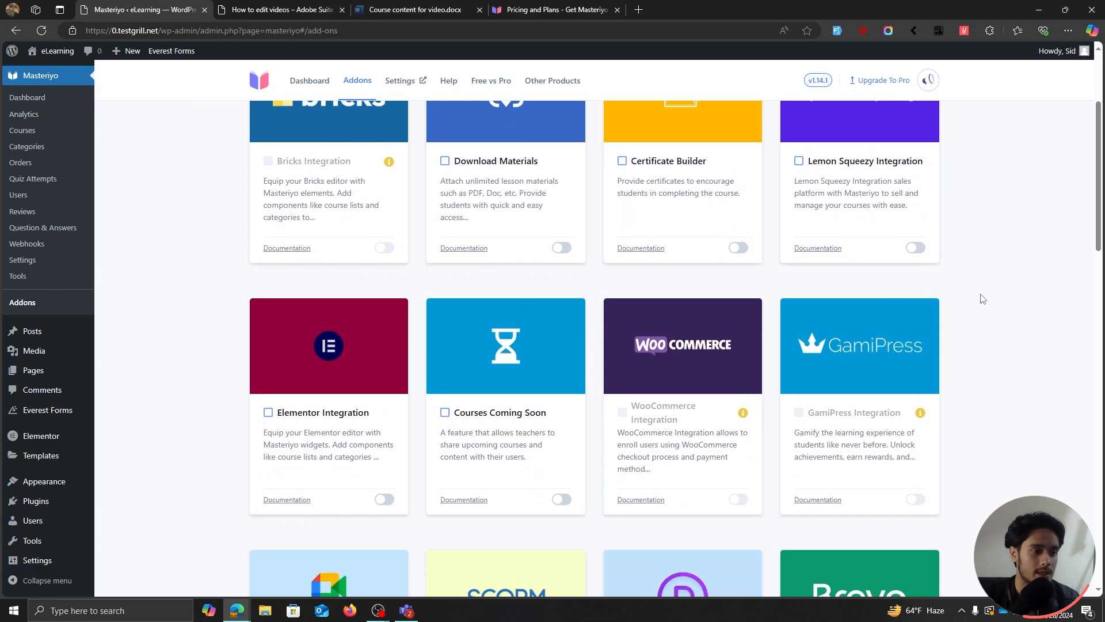
scroll(982, 298, up, 4)
mouse_move(504, 269)
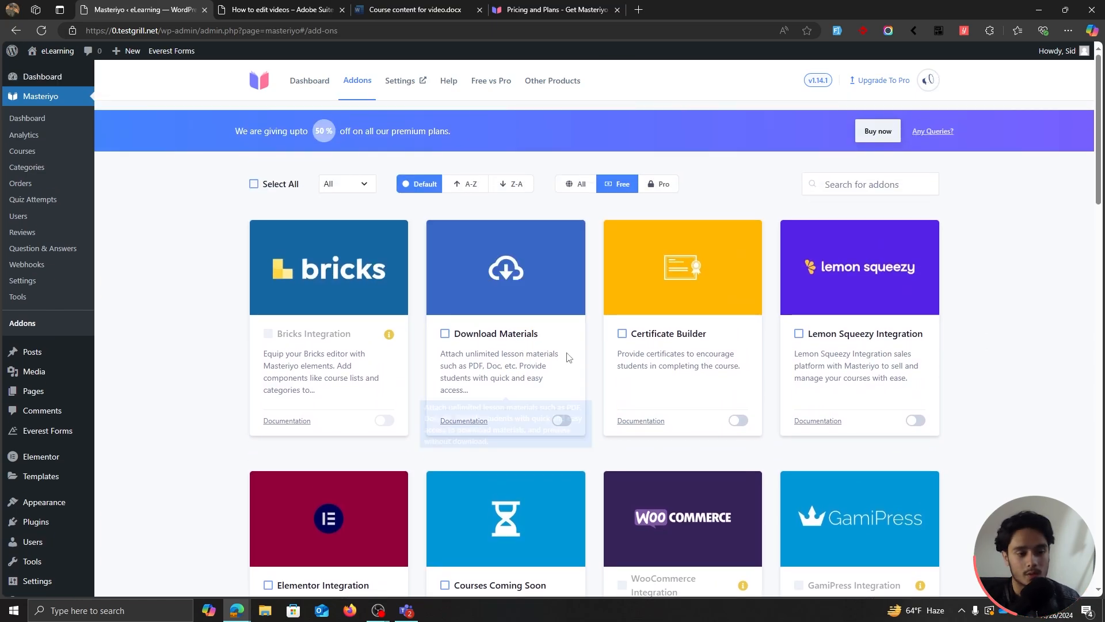
scroll(962, 283, down, 4)
scroll(1006, 351, up, 3)
scroll(1007, 351, down, 2)
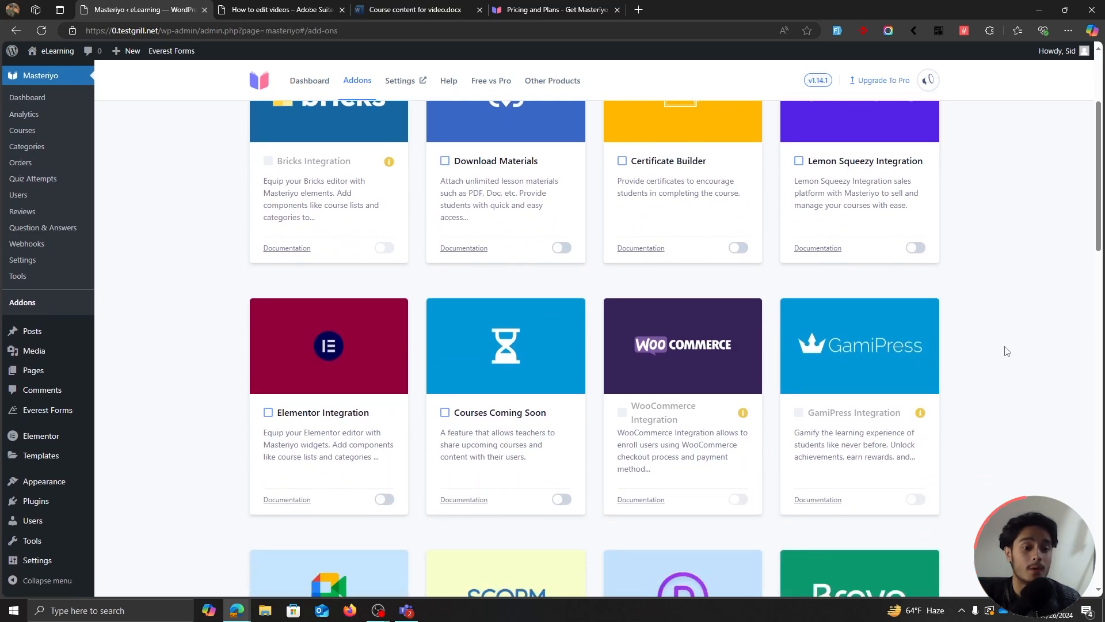
scroll(1011, 347, up, 1)
scroll(1012, 347, down, 6)
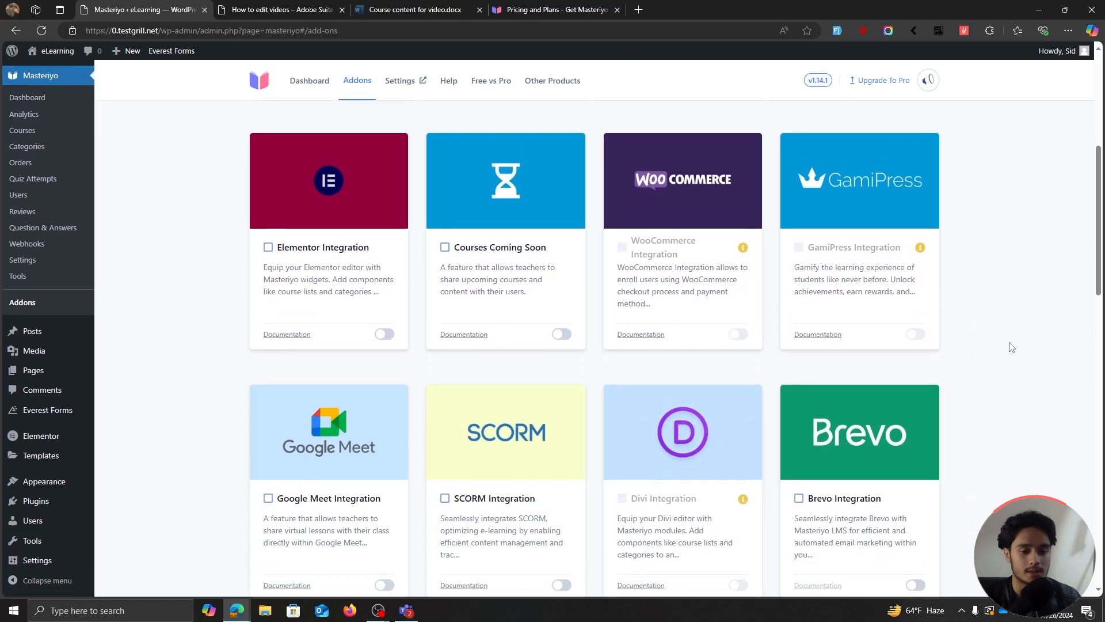
scroll(1011, 347, down, 15)
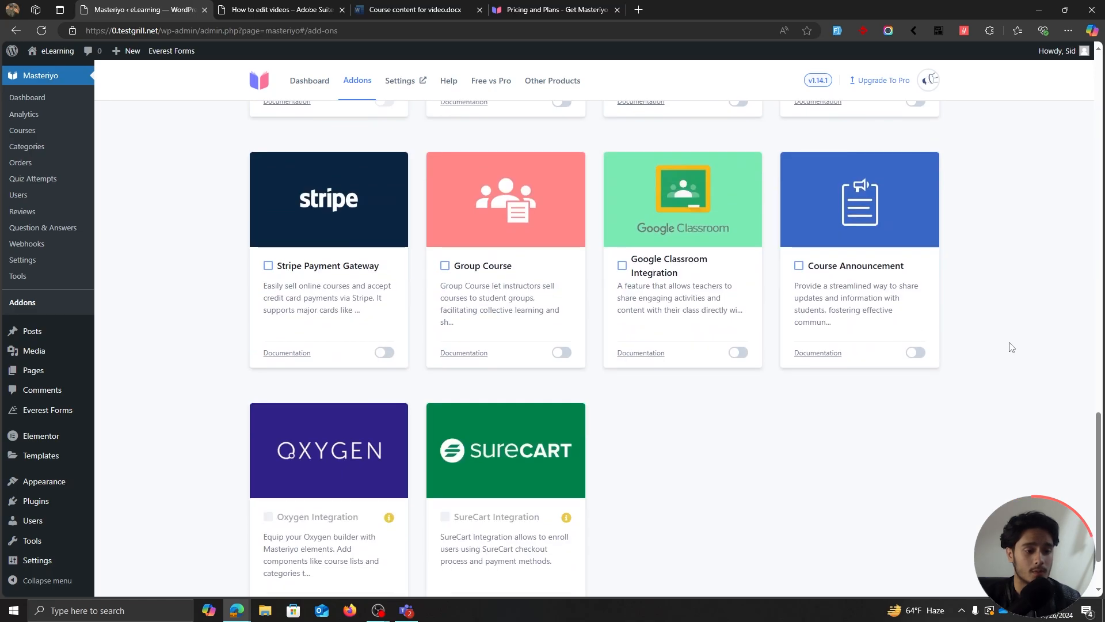
scroll(1011, 347, up, 20)
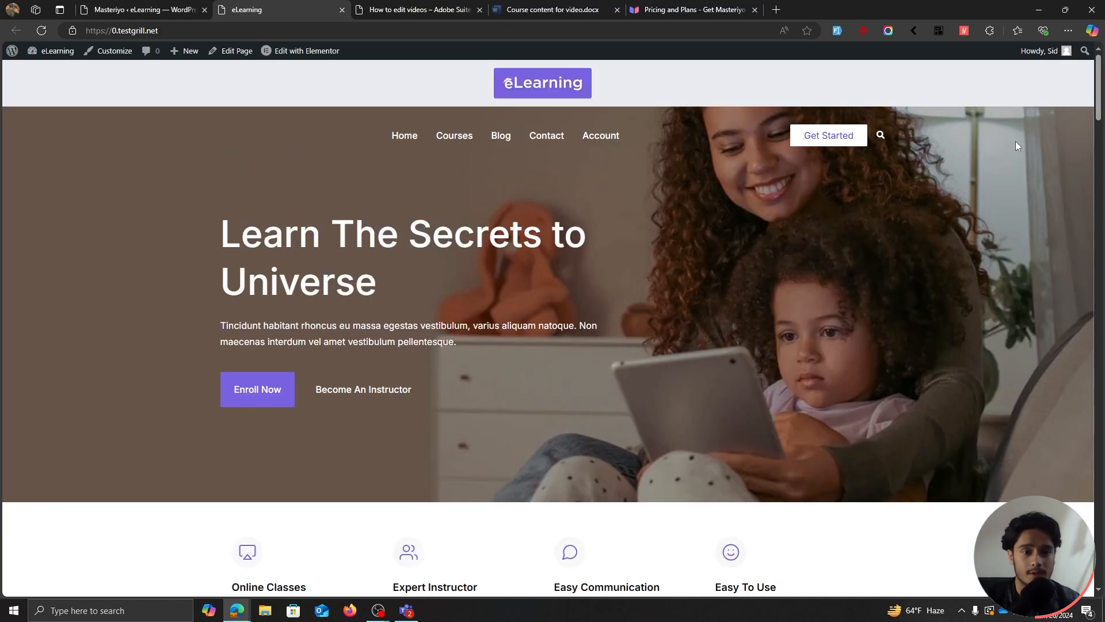
Review the eLearning site's homepage from the hero banner down to the course cards under Our Courses.
scroll(1015, 140, down, 6)
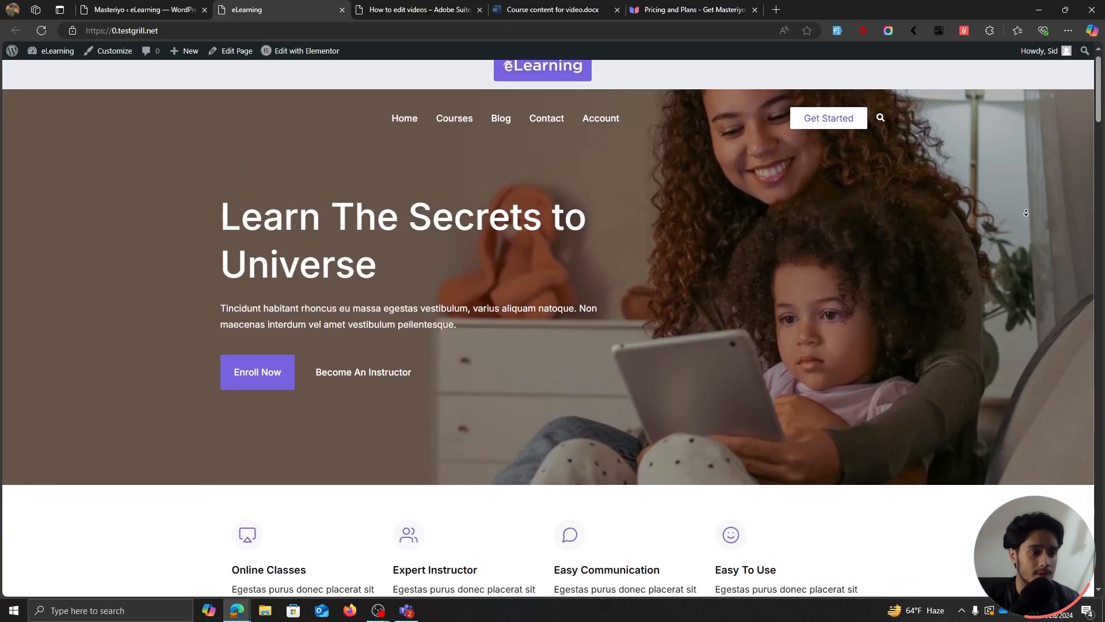
scroll(1029, 217, down, 5)
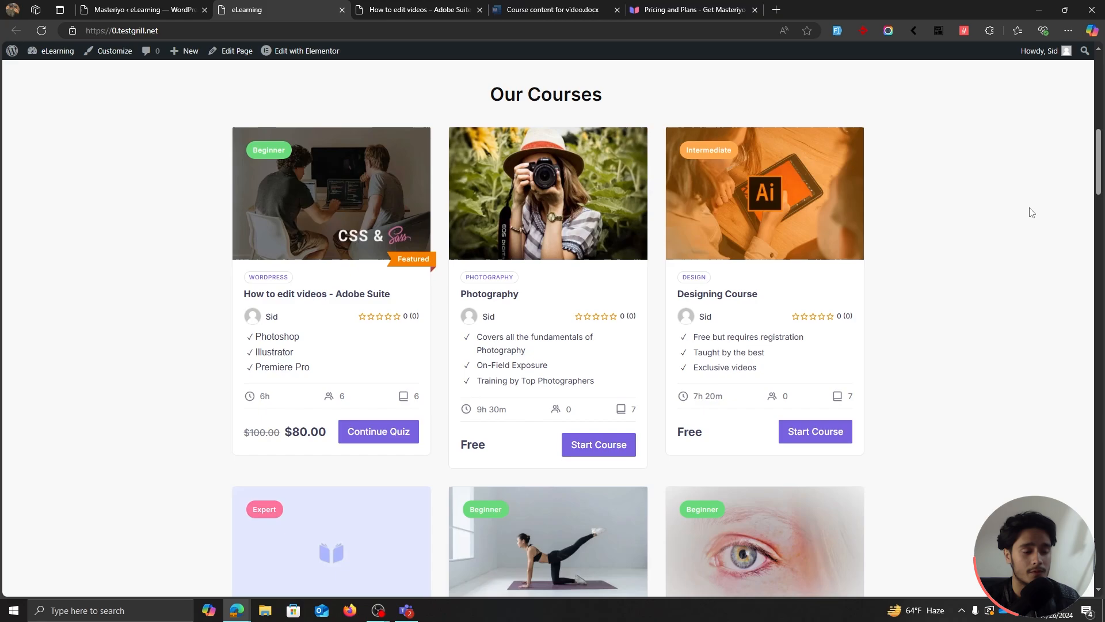
scroll(1031, 216, down, 2)
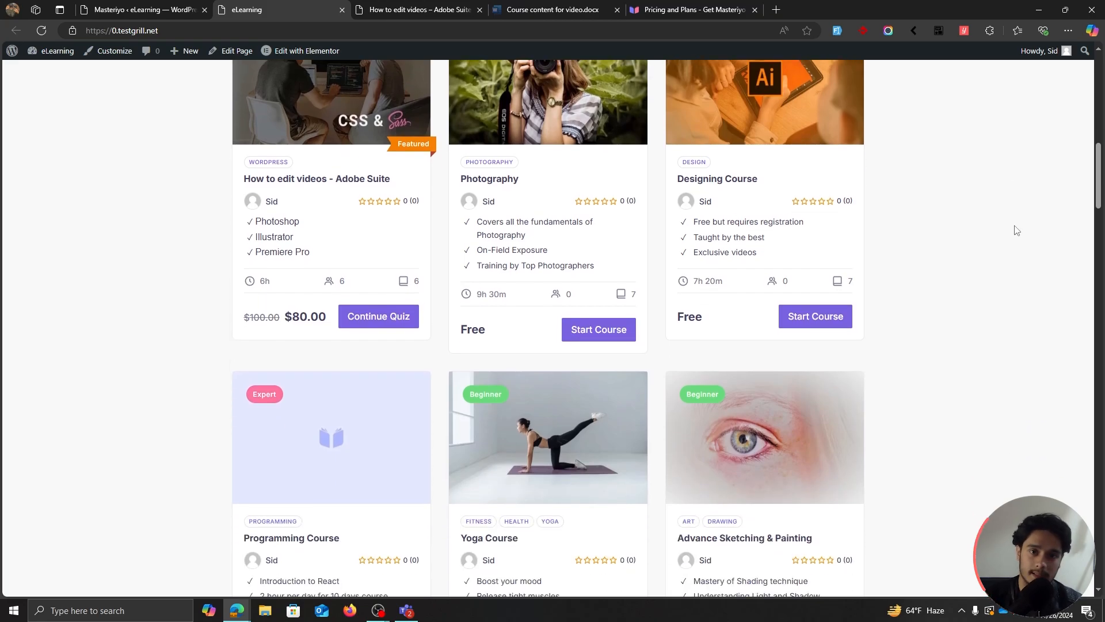